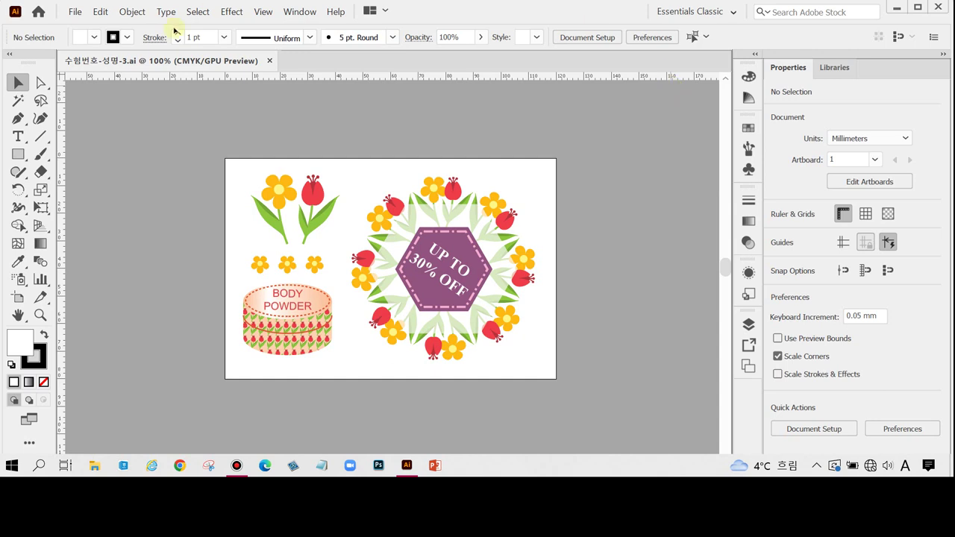
Create a new 120 × 80 mm document and paste the copied guides onto its artboard
left_click(75, 11)
left_click(89, 29)
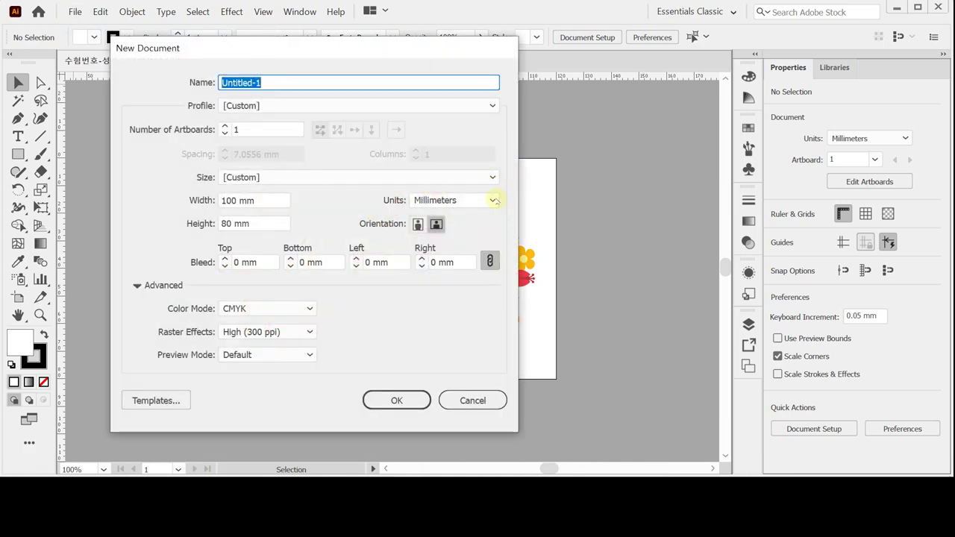
left_click_drag(273, 199, 198, 200)
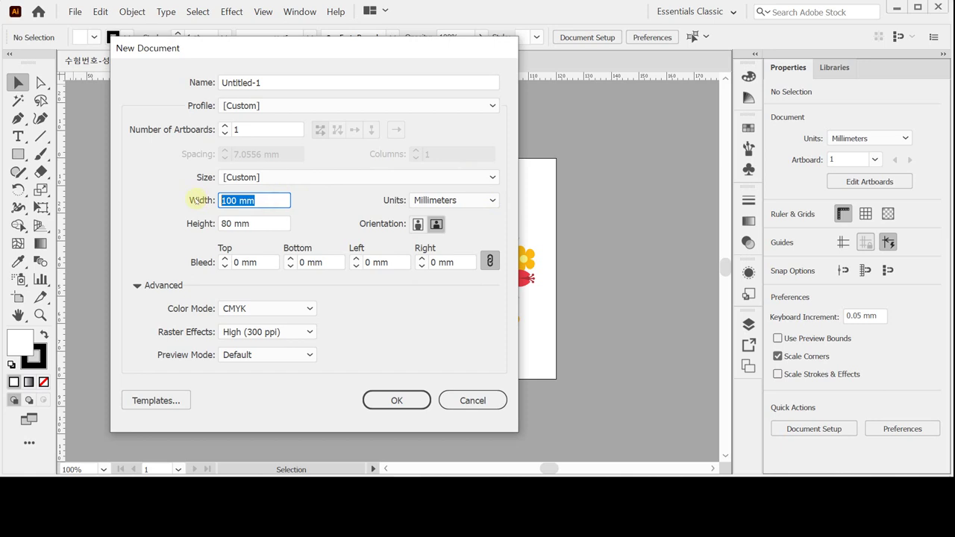
type("120")
key("Tab")
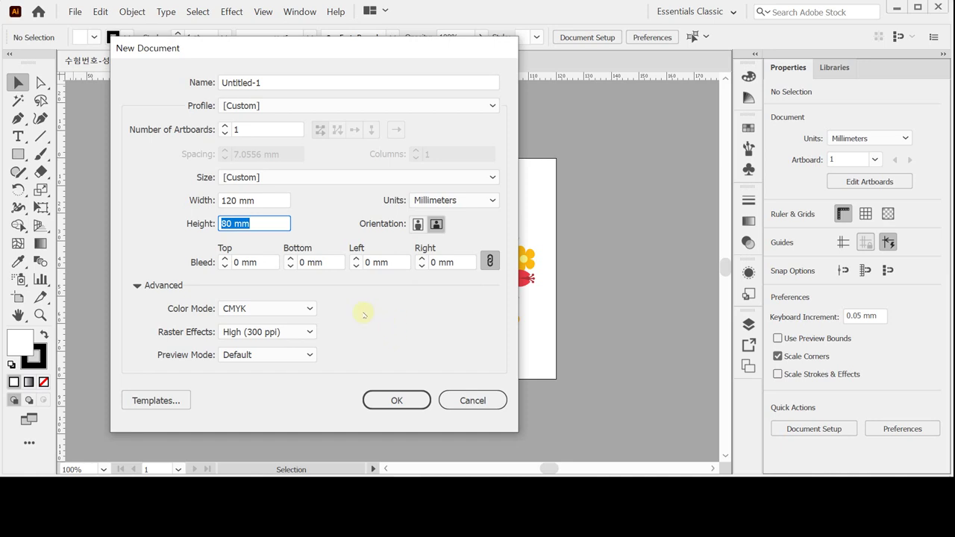
left_click(396, 400)
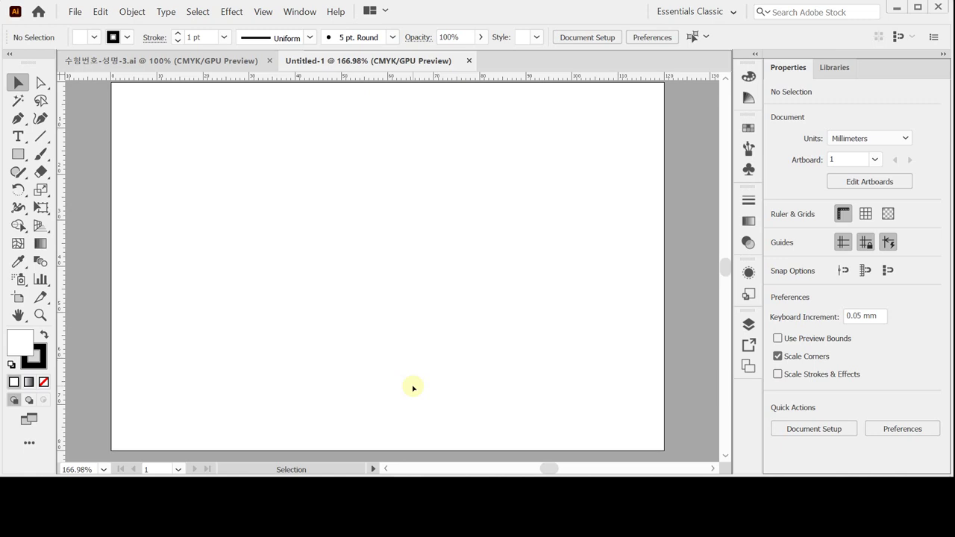
key("ctrl+v")
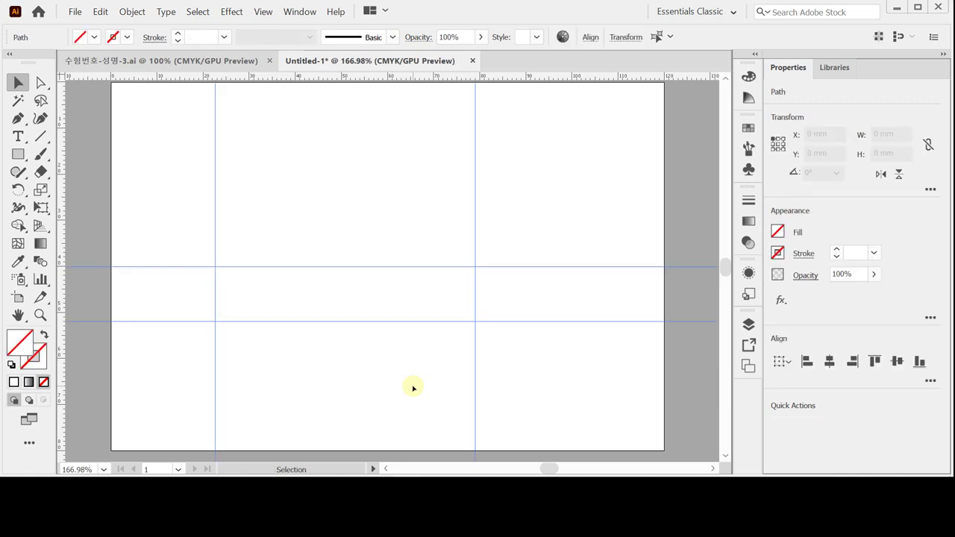
left_click(406, 379)
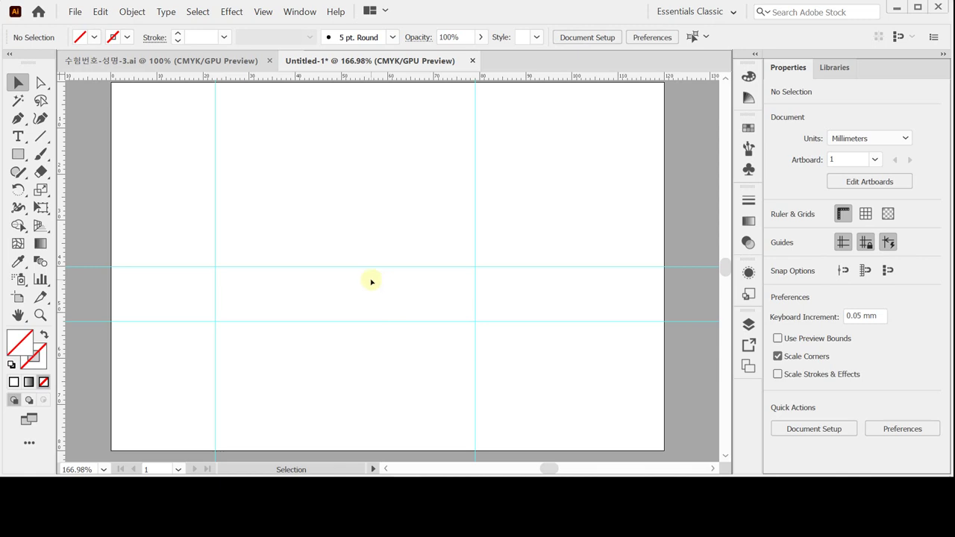
Draw a five-sided polygon with a 6 mm radius near the artboard's upper-left corner
key("z")
left_click(241, 212)
left_click(349, 195)
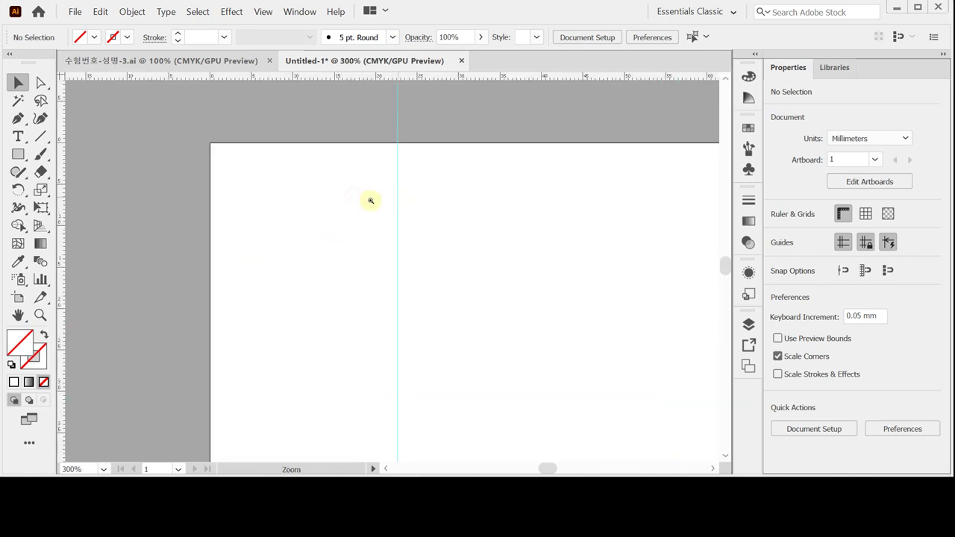
left_click(372, 209)
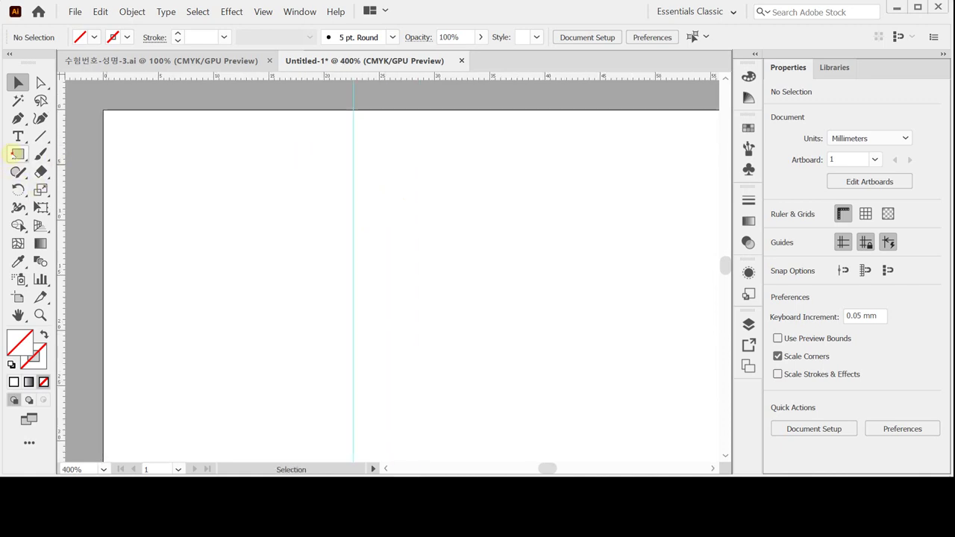
left_click_drag(12, 153, 175, 194)
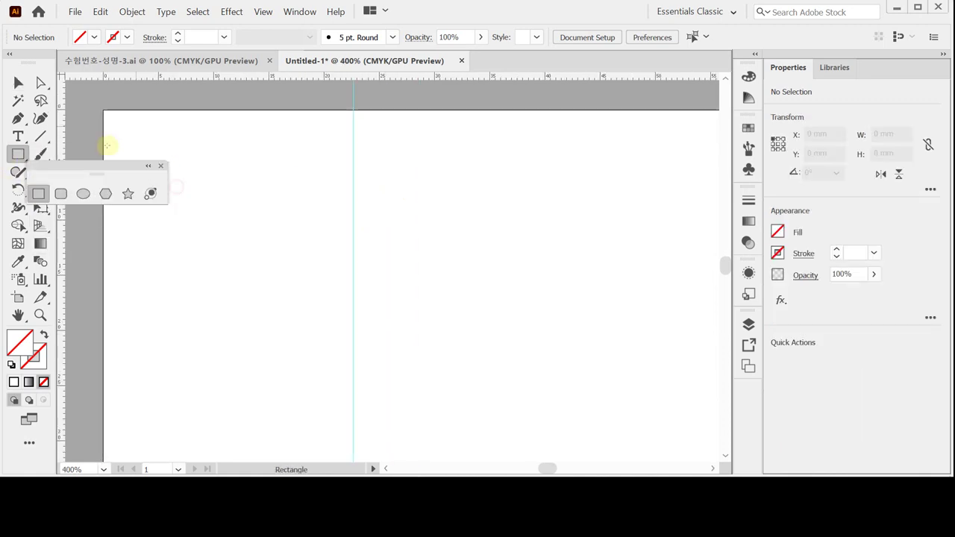
left_click_drag(98, 166, 176, 110)
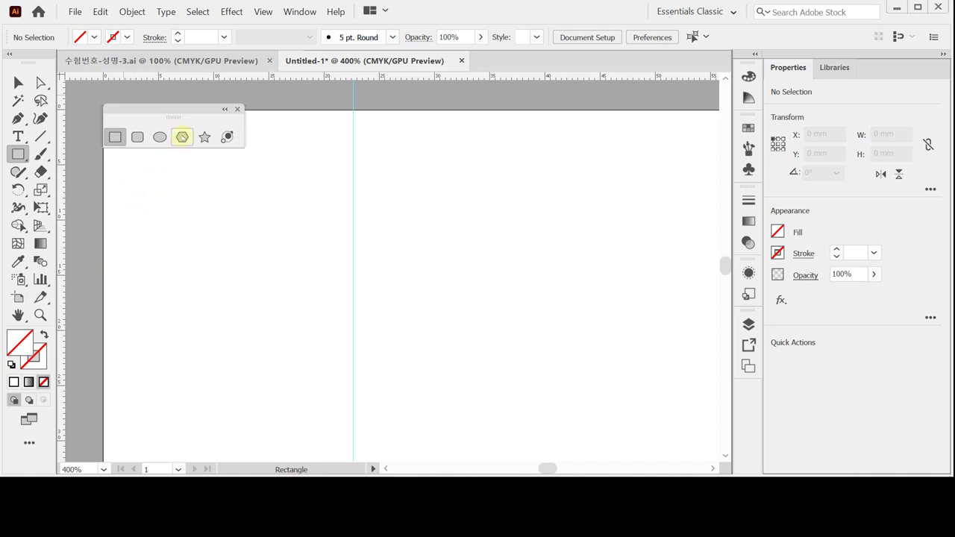
left_click(182, 137)
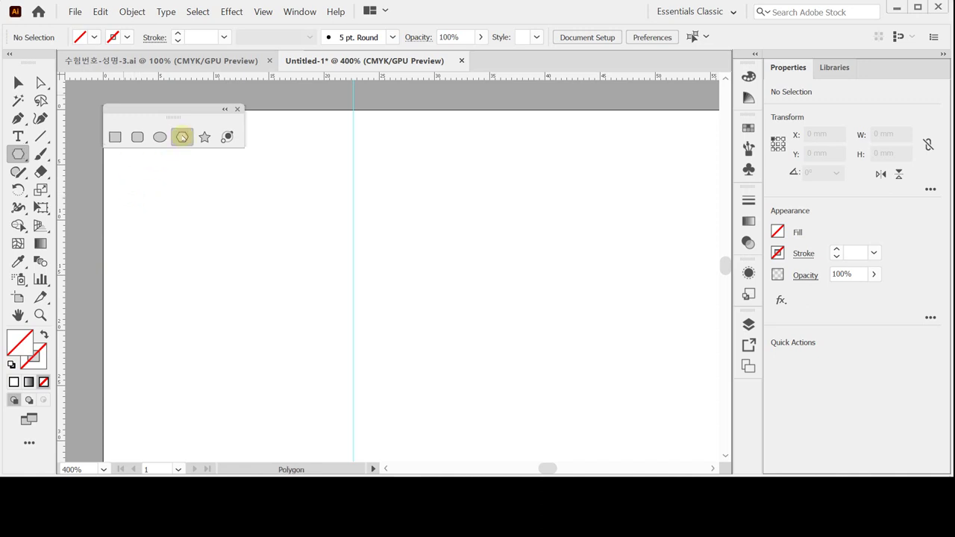
left_click(197, 214)
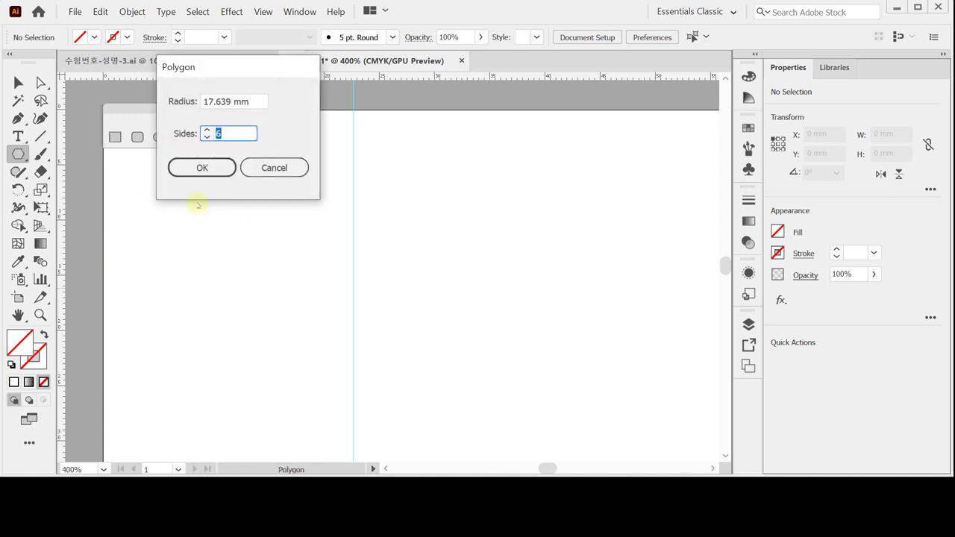
key("shift+Tab")
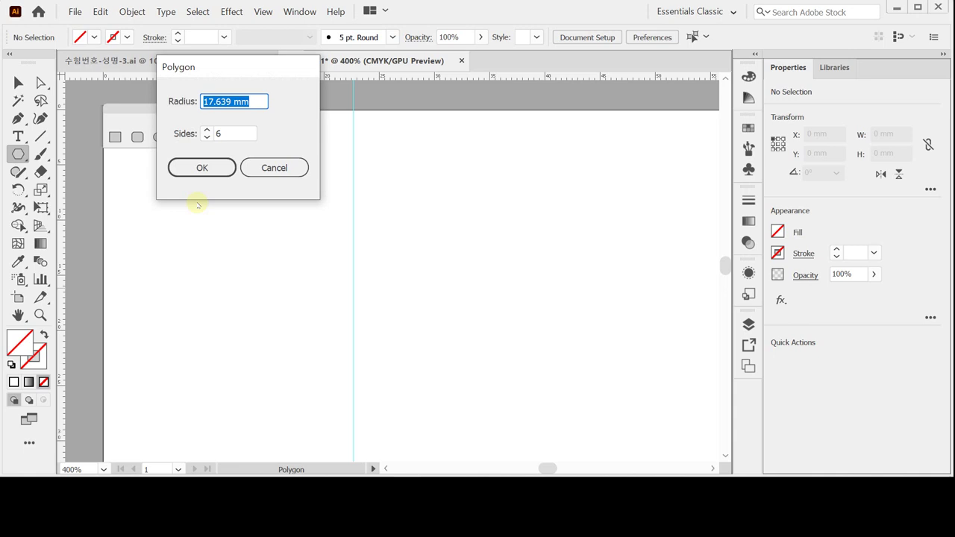
type("6")
key("Tab")
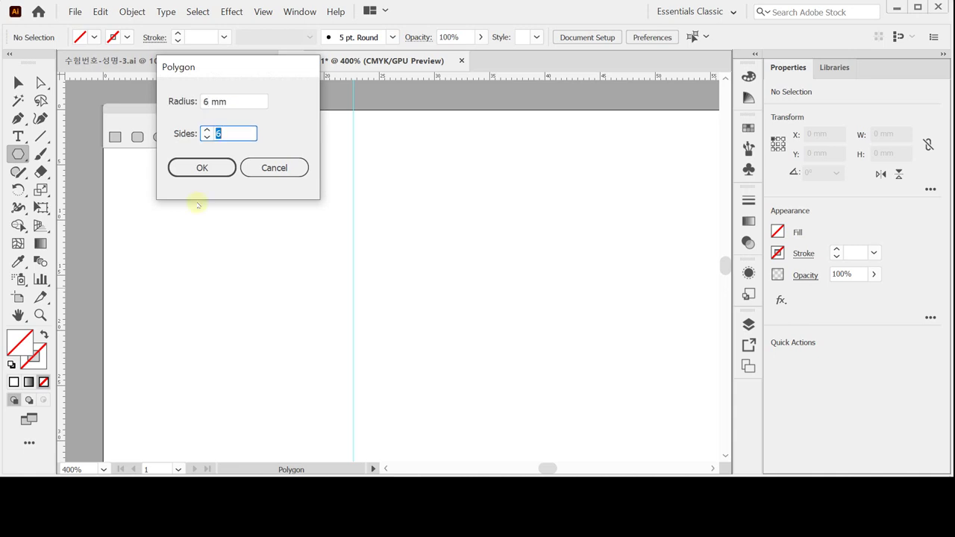
type("5")
key("Return")
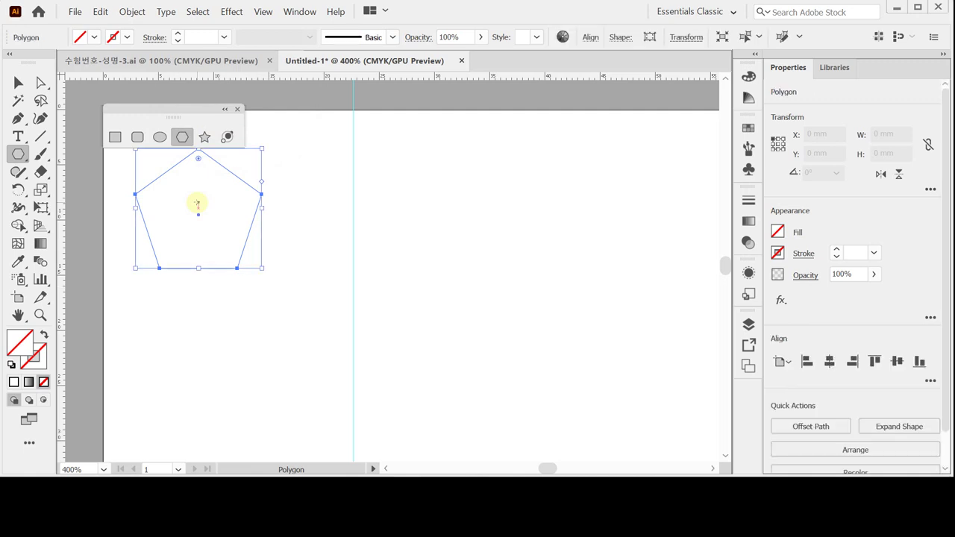
Fill the pentagon with the CMYK colour M 30, Y 100, without a stroke
left_click_drag(748, 75, 564, 95)
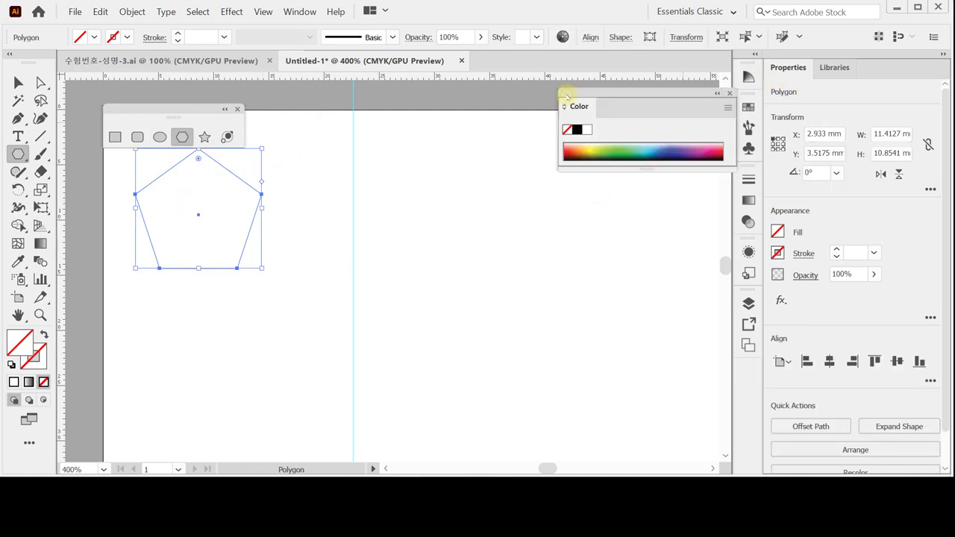
left_click(572, 104)
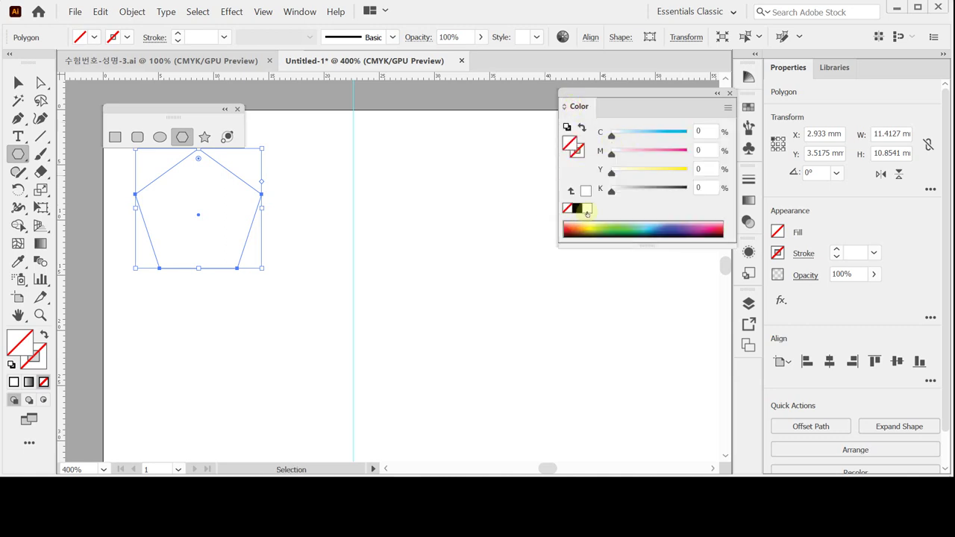
left_click(586, 209)
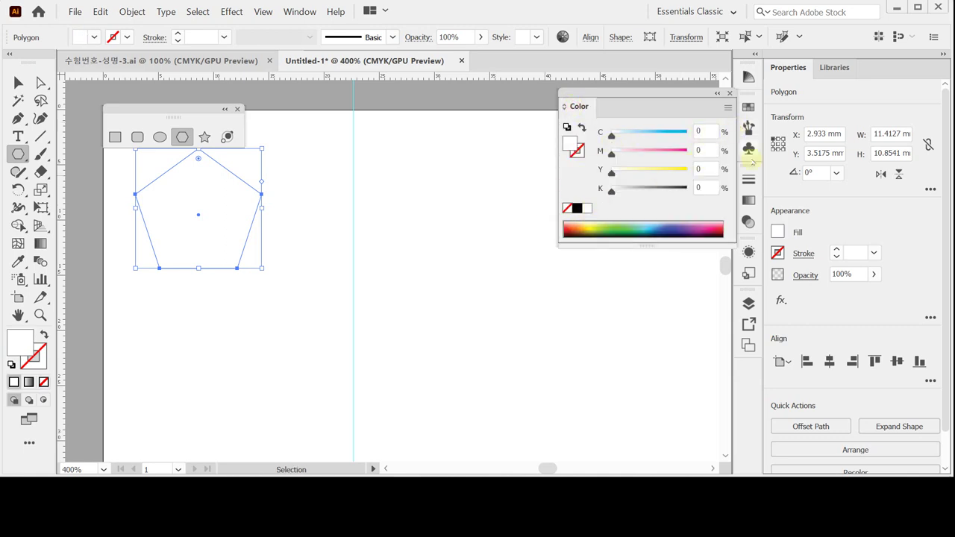
left_click(706, 147)
type("30")
key("Tab")
type("100")
key("Return")
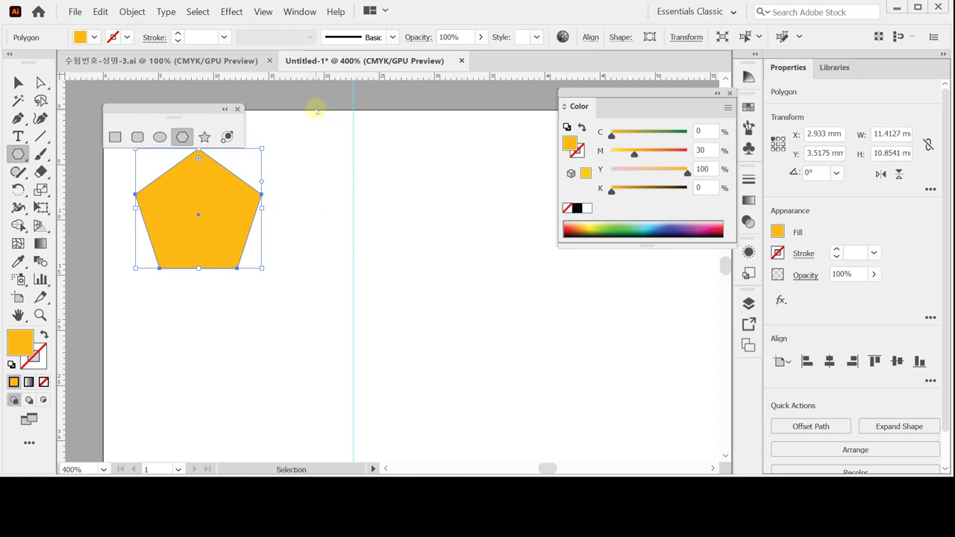
left_click(315, 109)
Save the document as 수험번호-성명-3 in the GTQ folder in Adobe Illustrator format
key("ctrl+s")
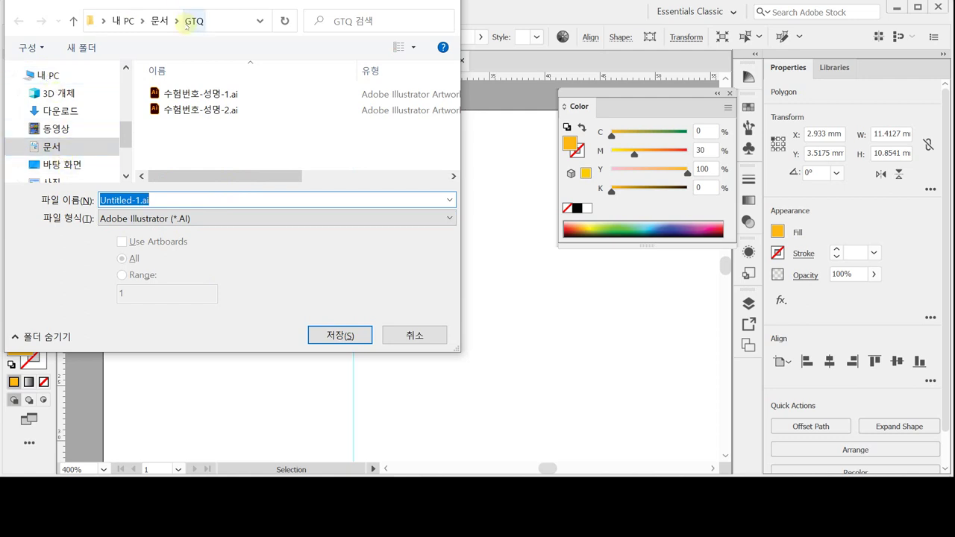
left_click(188, 109)
left_click(113, 200)
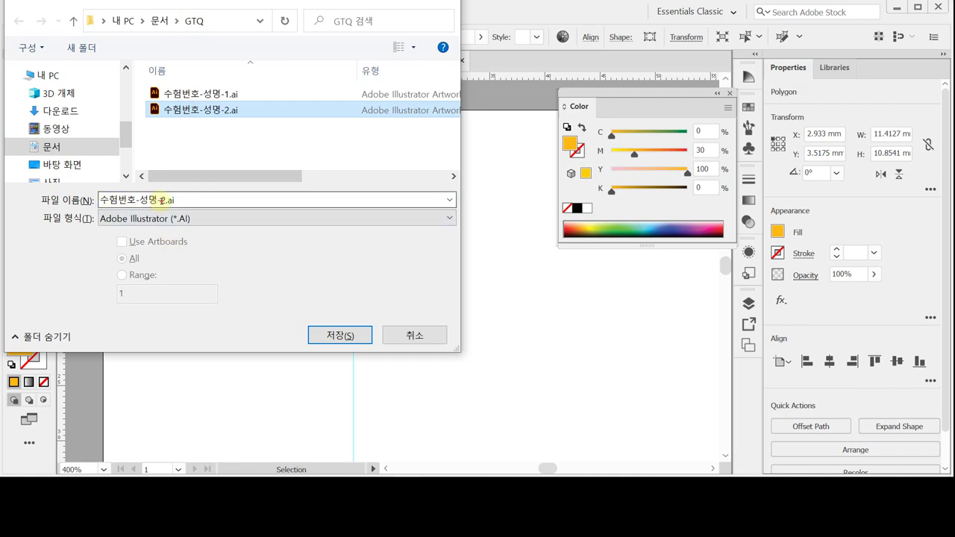
double_click(161, 200)
left_click_drag(161, 200, 186, 201)
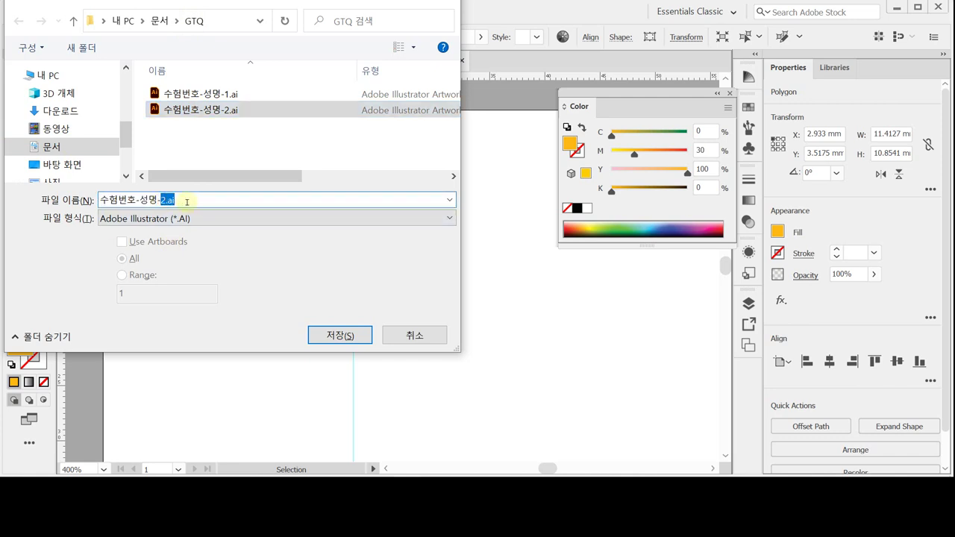
type("3")
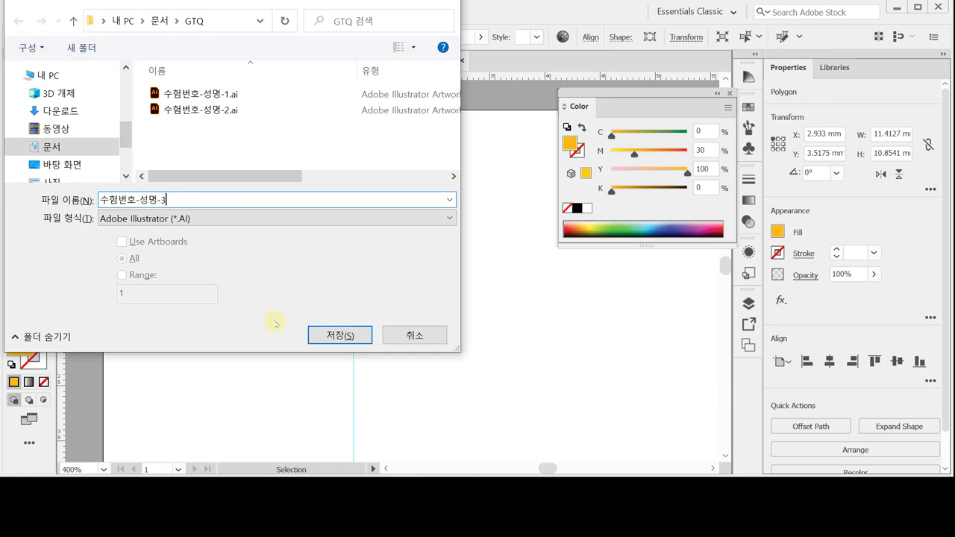
left_click(346, 336)
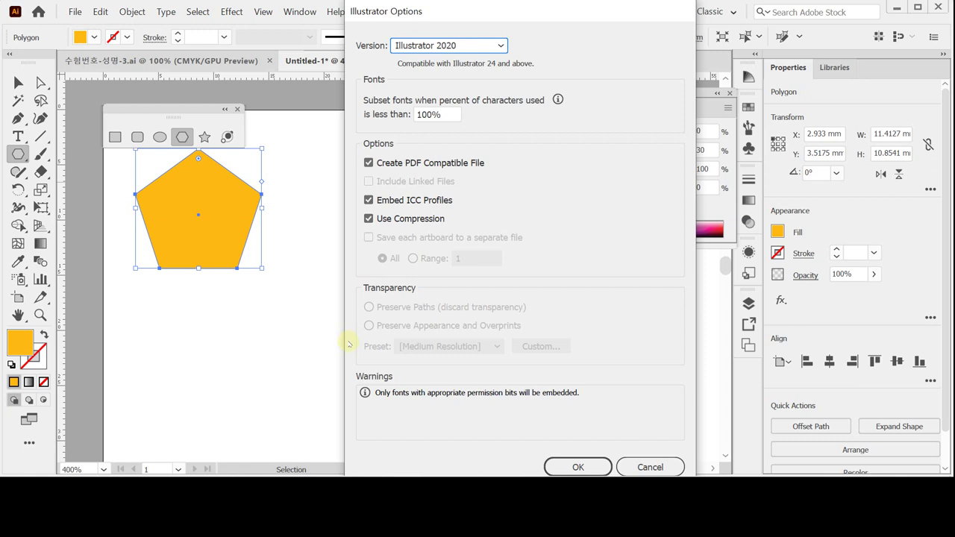
key("Escape")
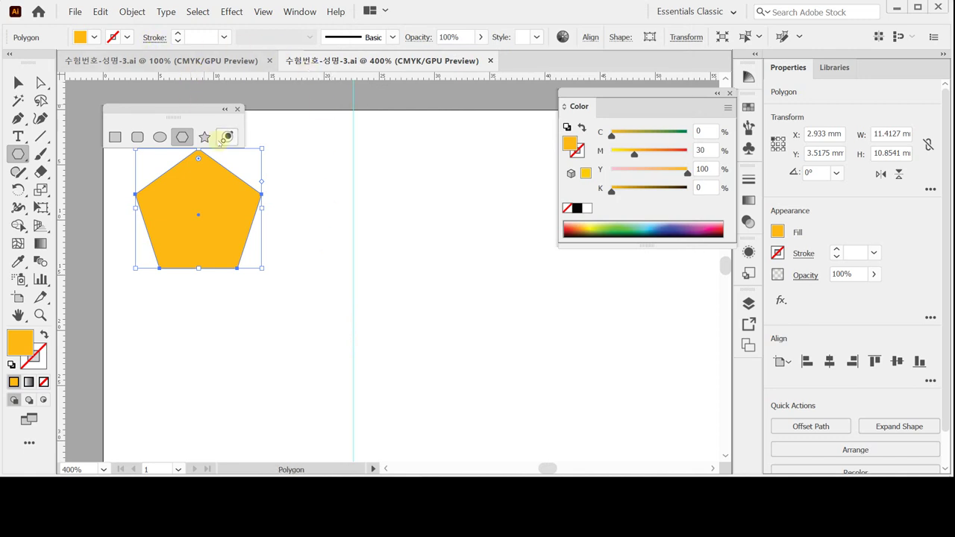
Apply a Pucker & Bloat effect of 70% to the pentagon to form a five-petal flower
left_click(230, 12)
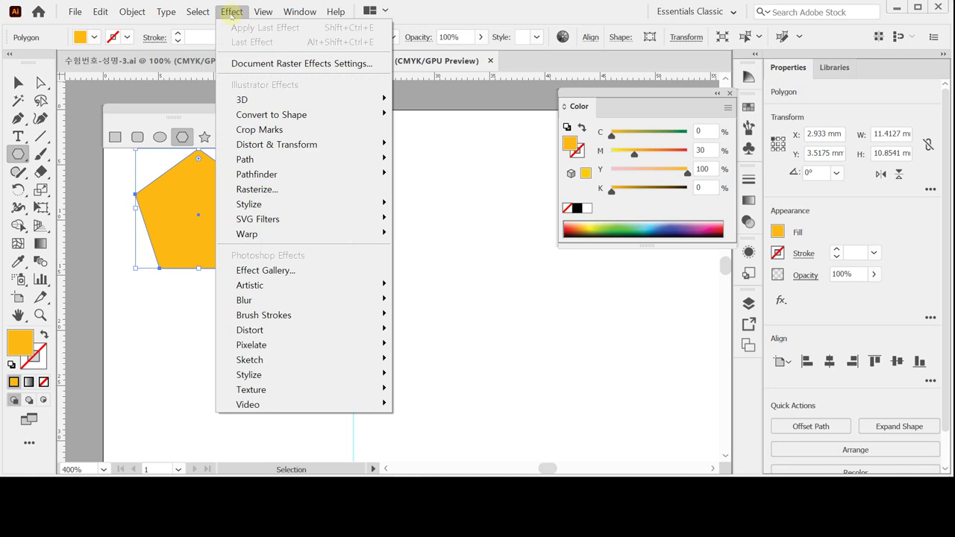
mouse_move(293, 146)
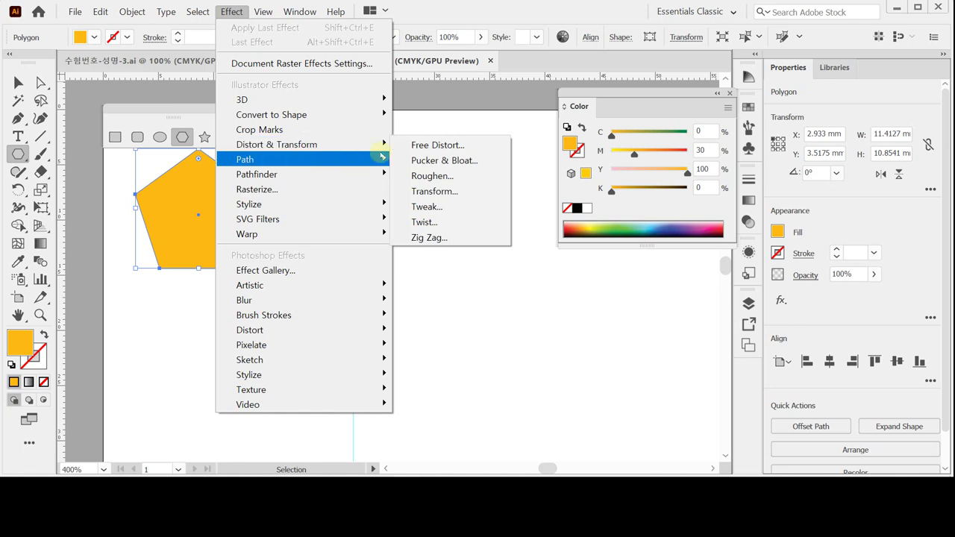
left_click(440, 160)
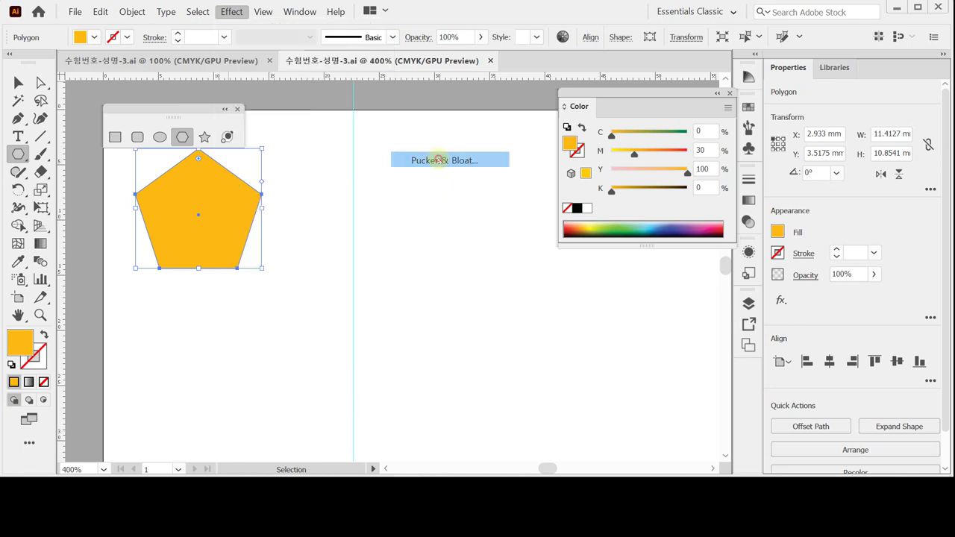
left_click_drag(441, 172, 337, 236)
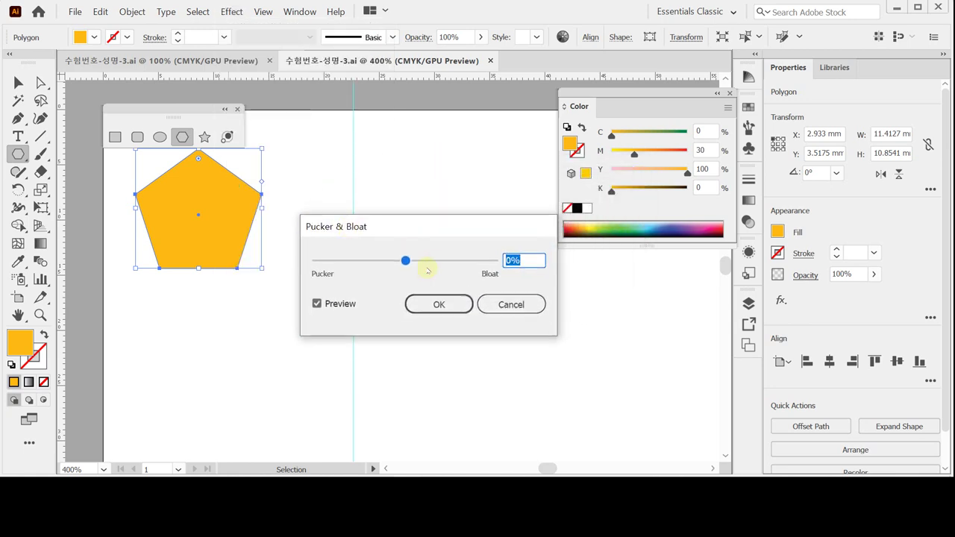
left_click_drag(406, 260, 436, 260)
left_click(527, 259)
left_click_drag(527, 259, 464, 260)
key("BackSpace")
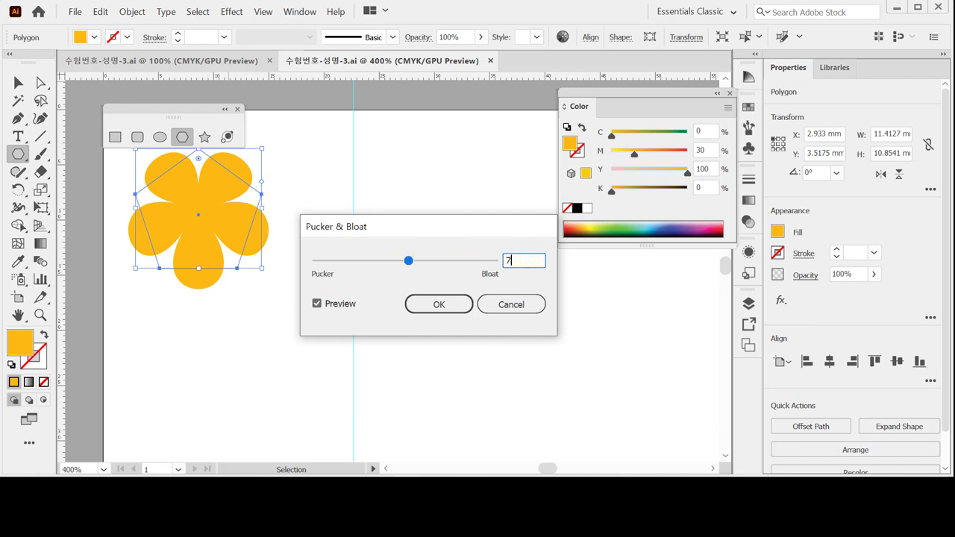
type("70")
key("Tab")
left_click(451, 305)
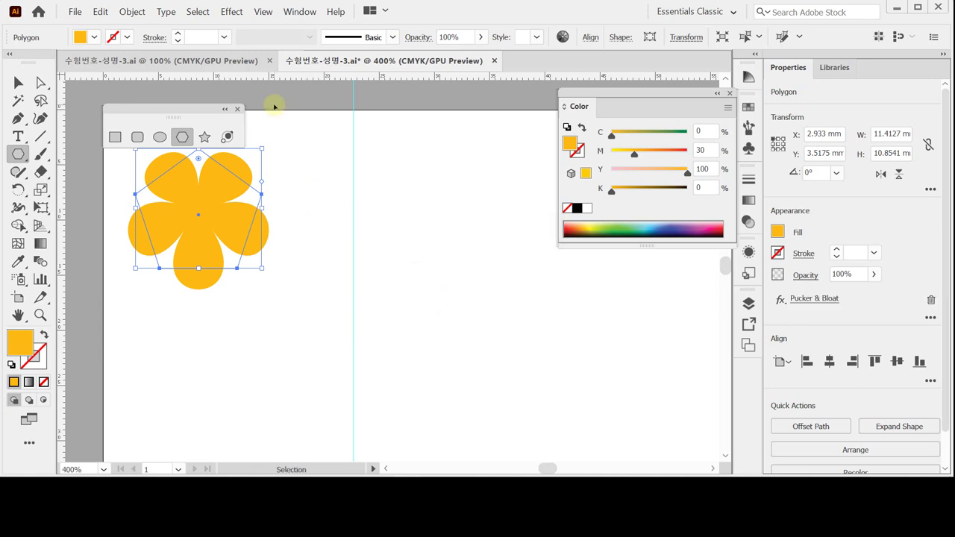
Check the flower's path in outline view and expand its appearance into a real path
key("ctrl+y")
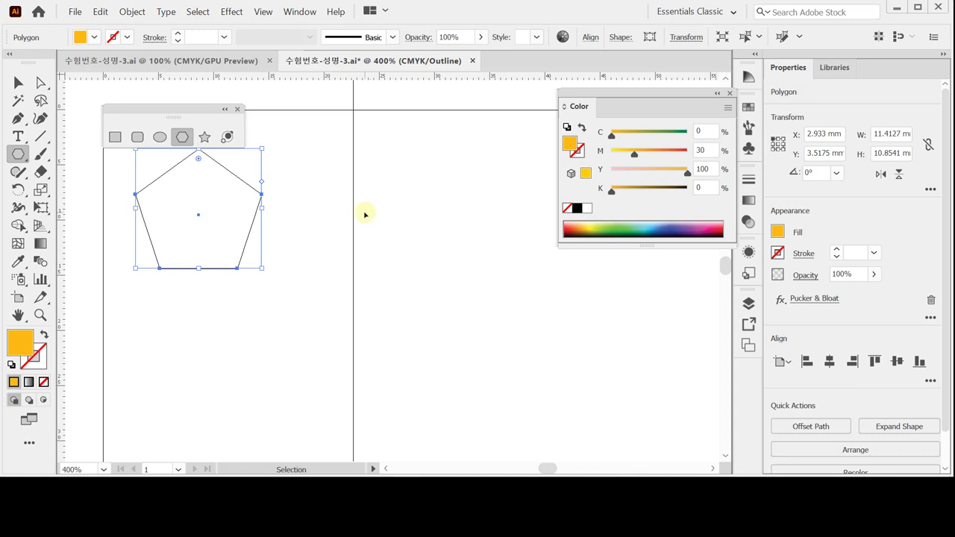
key("ctrl+y")
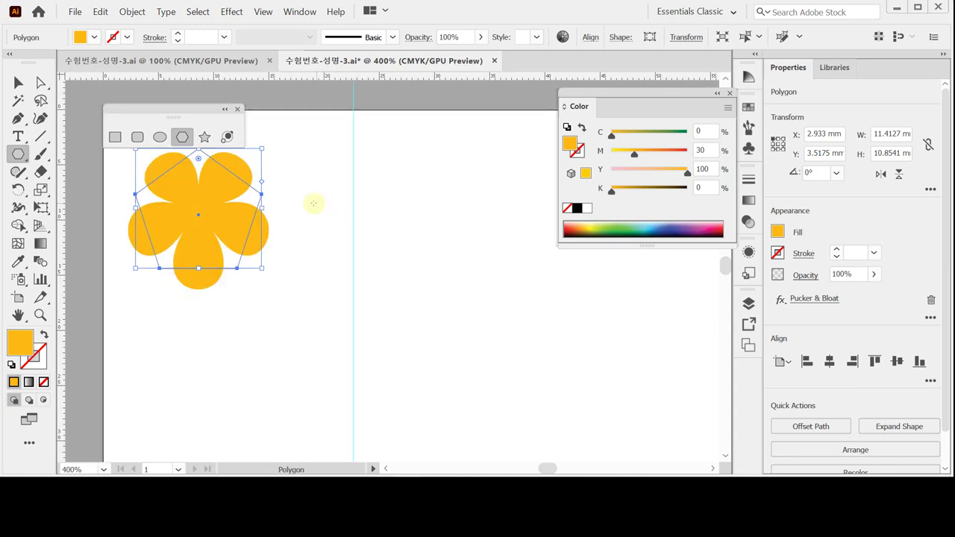
left_click(132, 12)
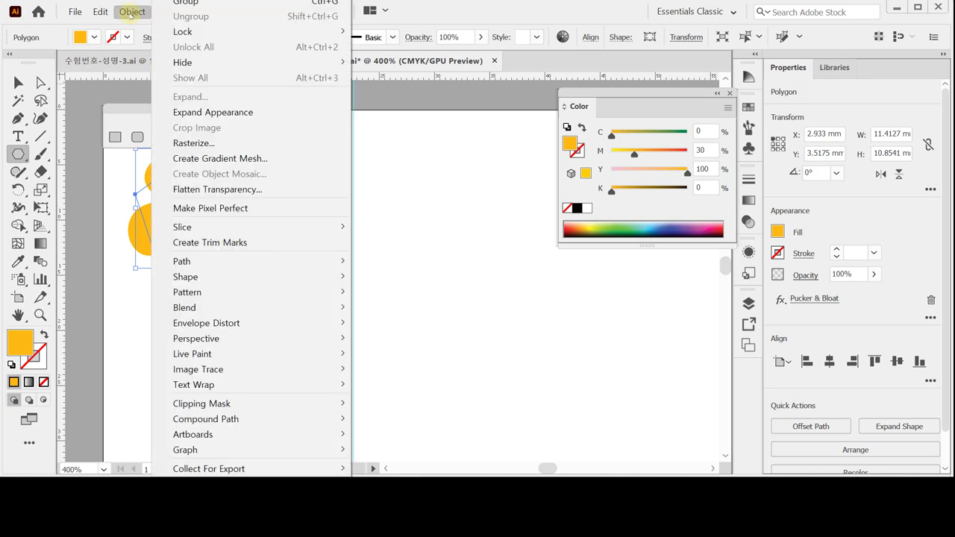
left_click(232, 117)
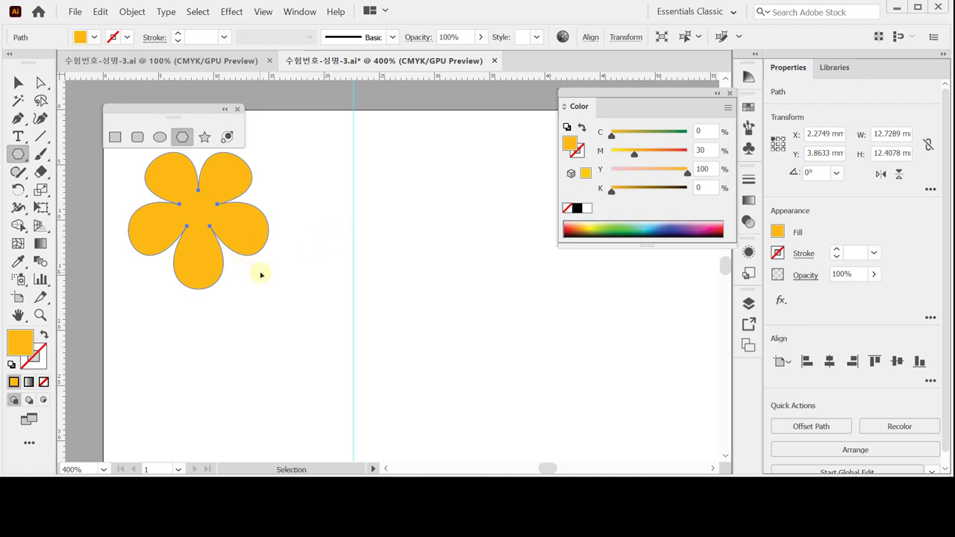
Draw a circle about 3.9 mm in diameter at the centre of the orange five-petal flower
key("ctrl+shift+a")
left_click(160, 137)
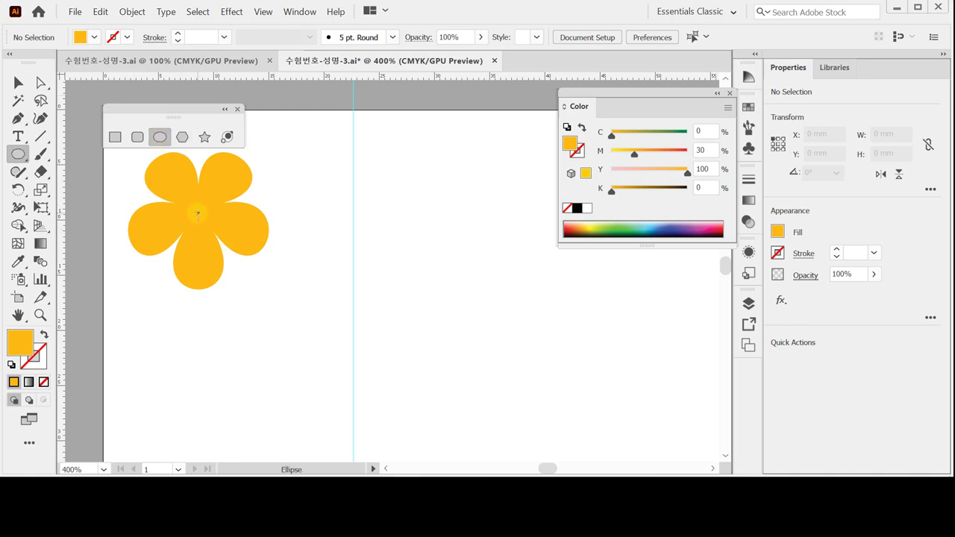
left_click_drag(197, 214, 219, 234)
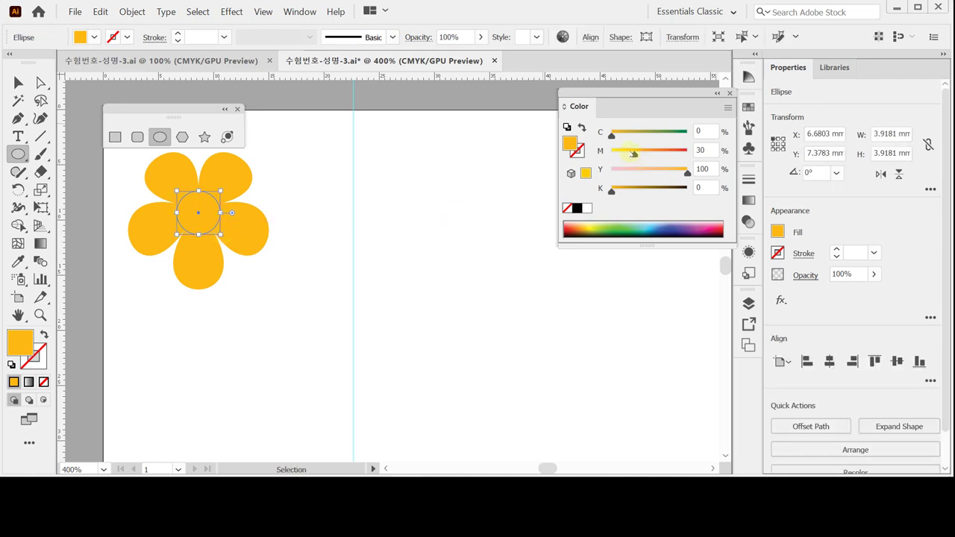
Fill the flower's centre circle with the CMYK colour M 0, Y 60
left_click_drag(632, 152, 612, 153)
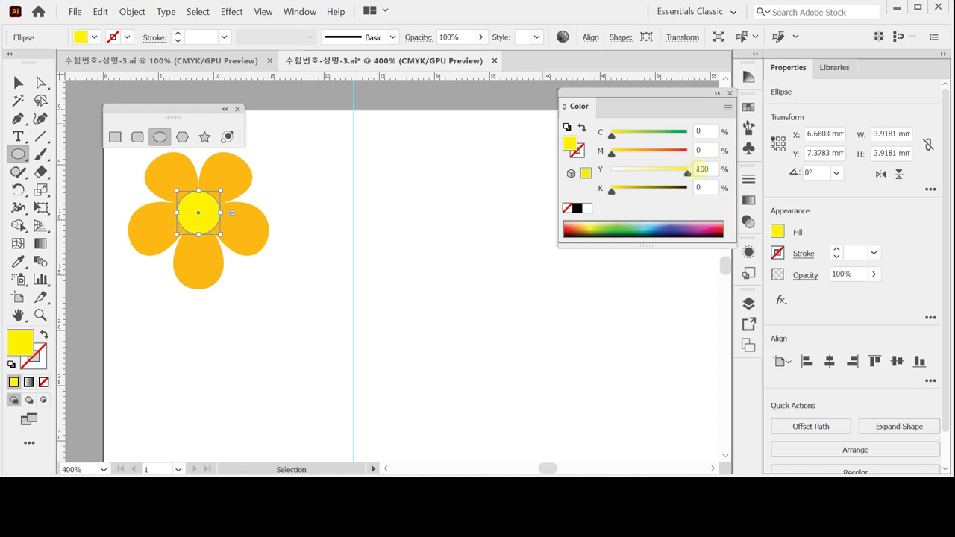
left_click(699, 169)
type("60")
key("Return")
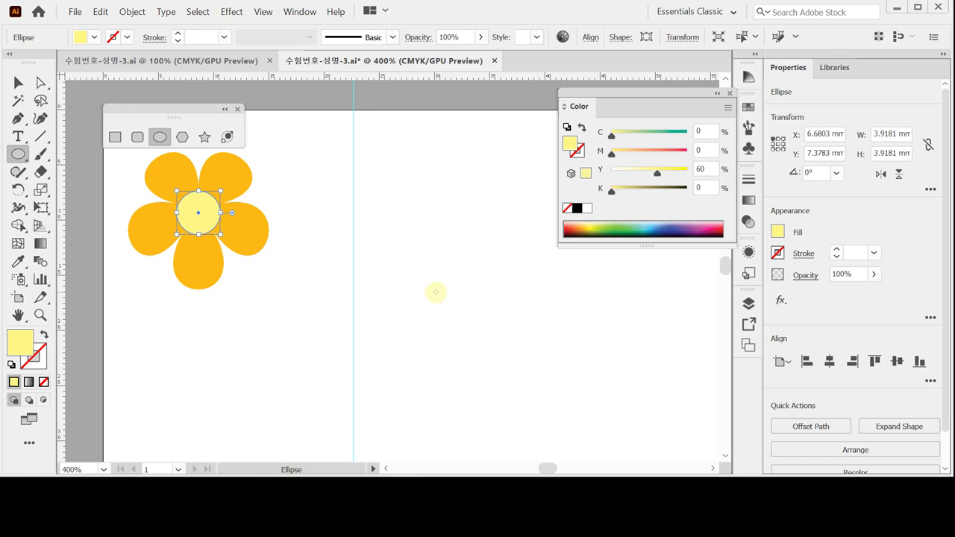
key("ctrl")
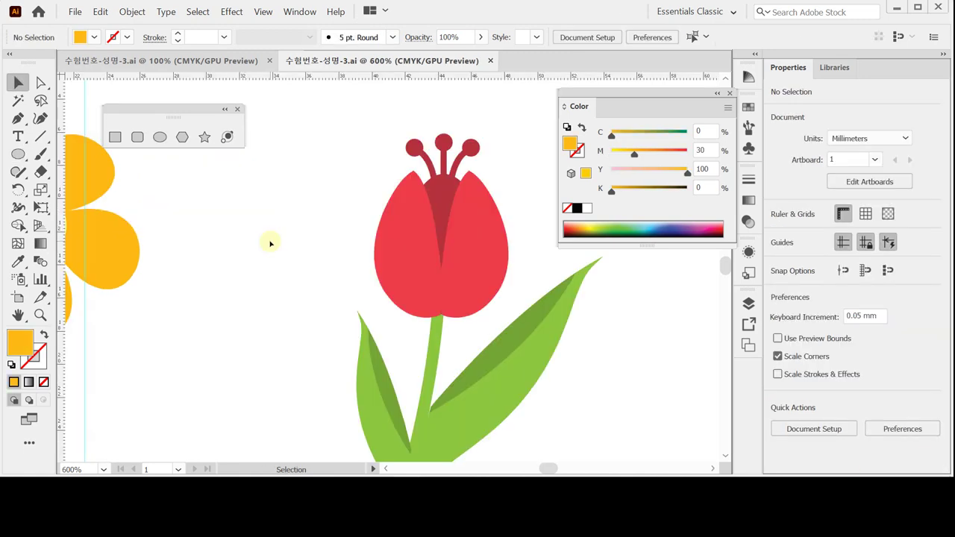
Examine the shapes and fill colours of the reference tulip's two outer petals and its dark inner part
left_click(394, 252)
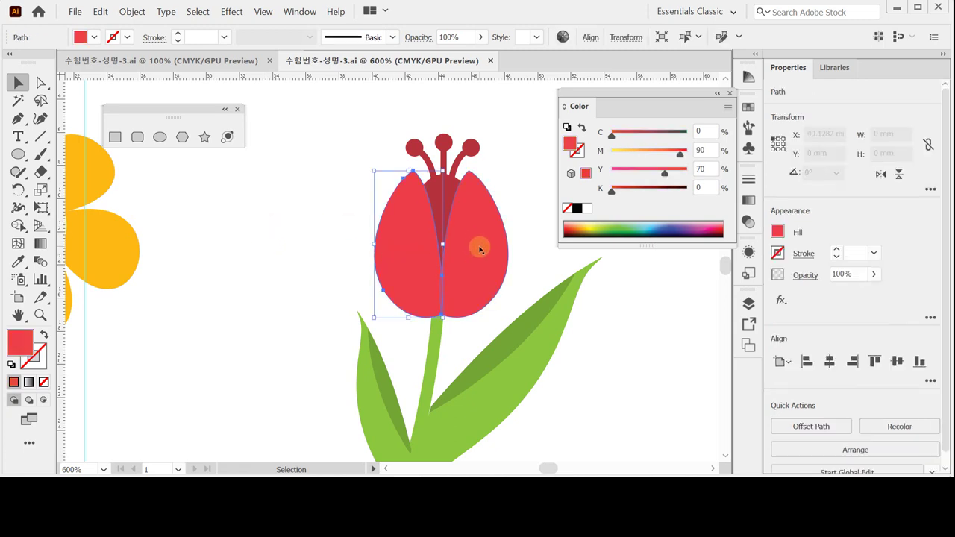
left_click(448, 189)
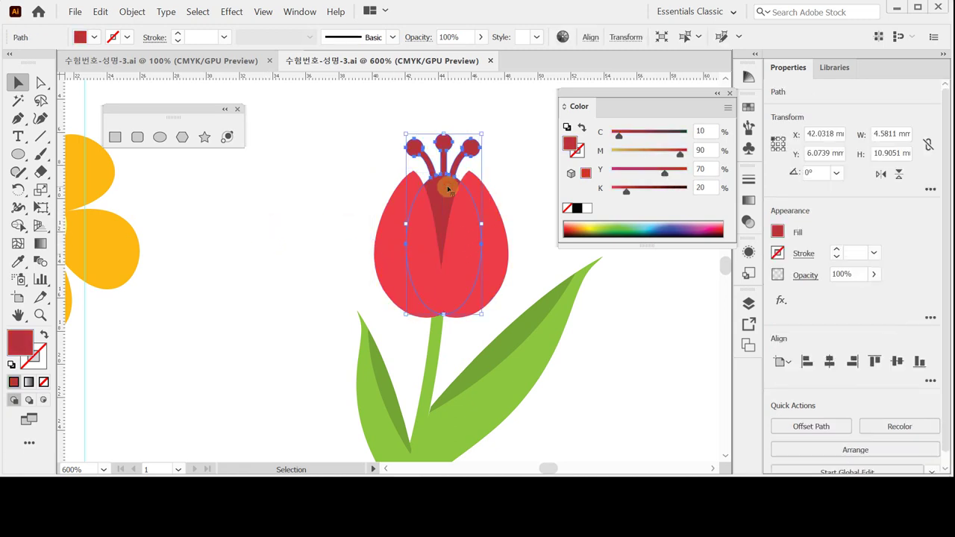
left_click(514, 156)
left_click(401, 247)
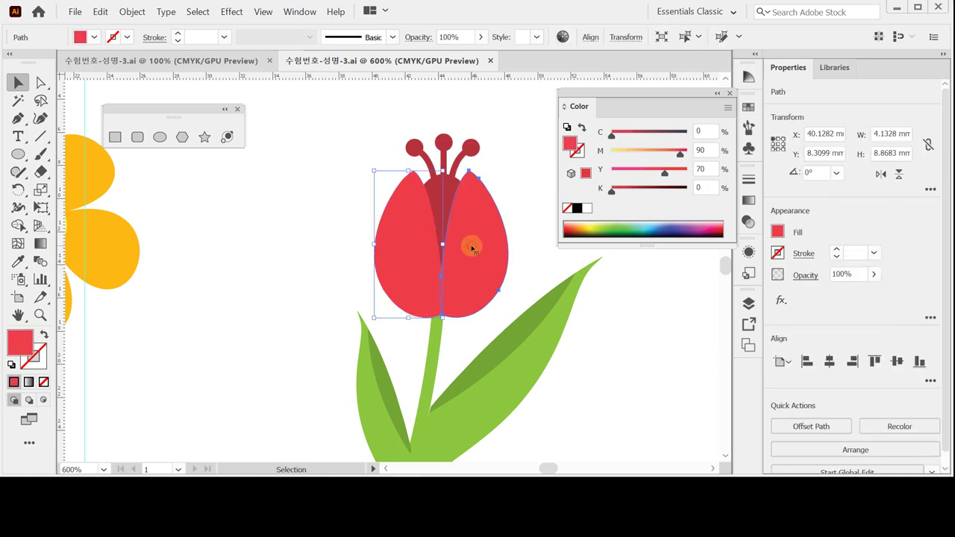
left_click(469, 246)
left_click(329, 227)
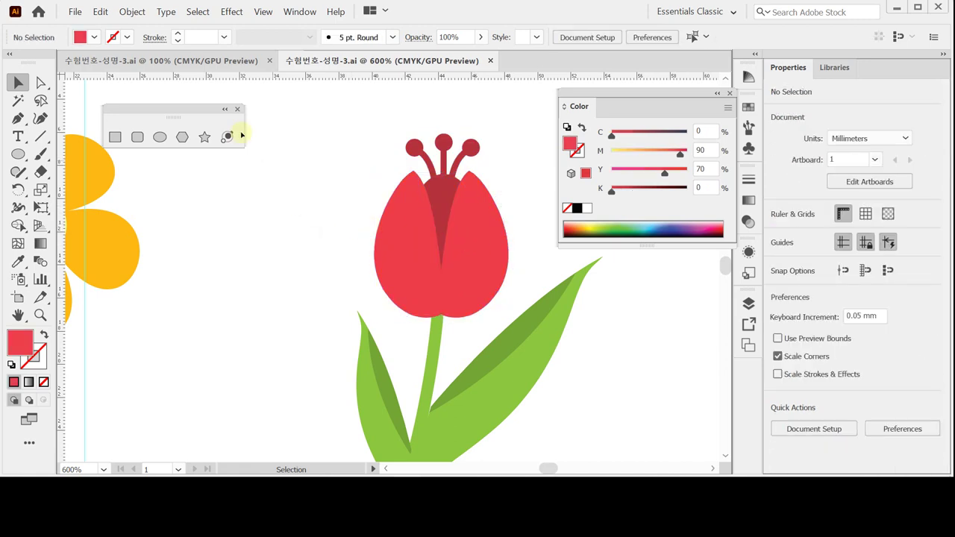
Draw an upright ellipse beside the reference tulip, using its dark inner fill C 10, M 90, Y 70, K 20
left_click(160, 137)
left_click_drag(169, 111, 172, 103)
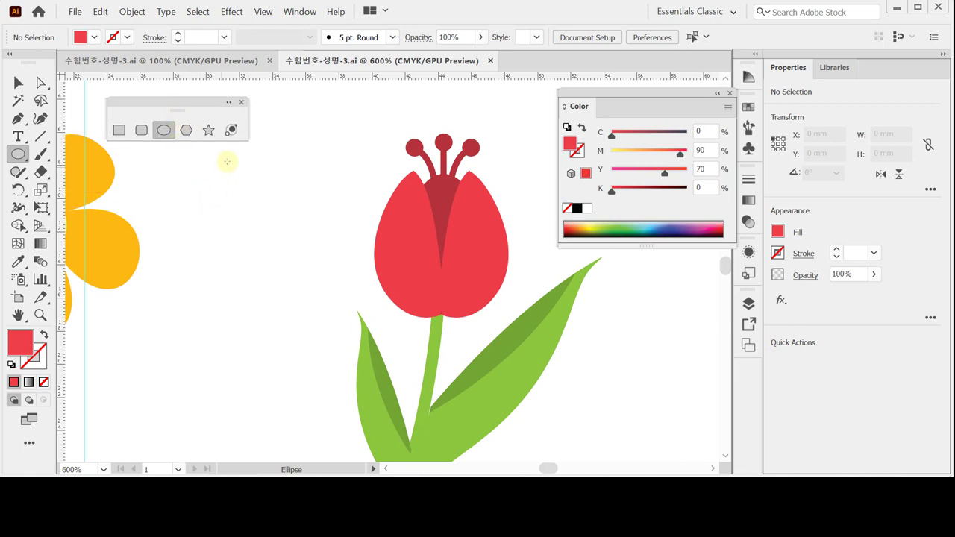
left_click_drag(199, 102, 185, 87)
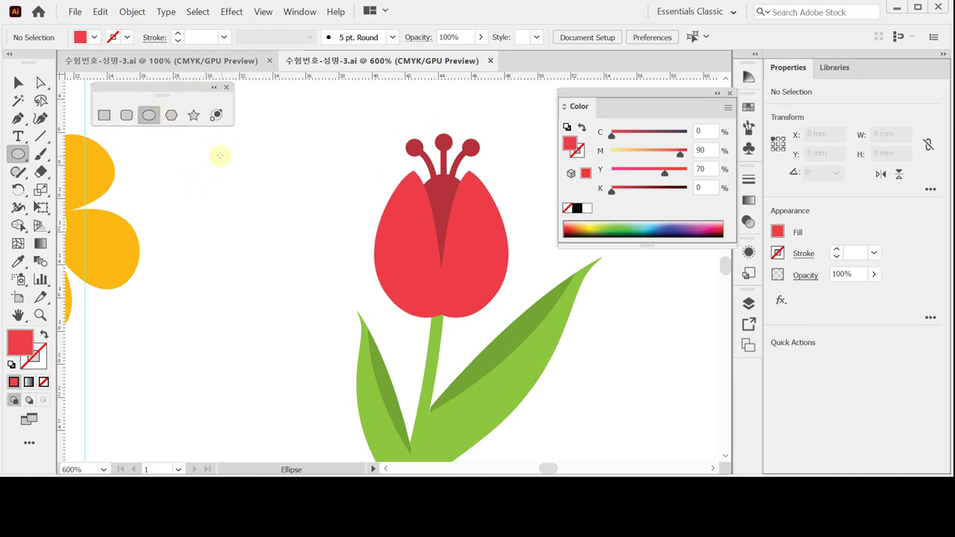
left_click_drag(217, 144, 260, 248)
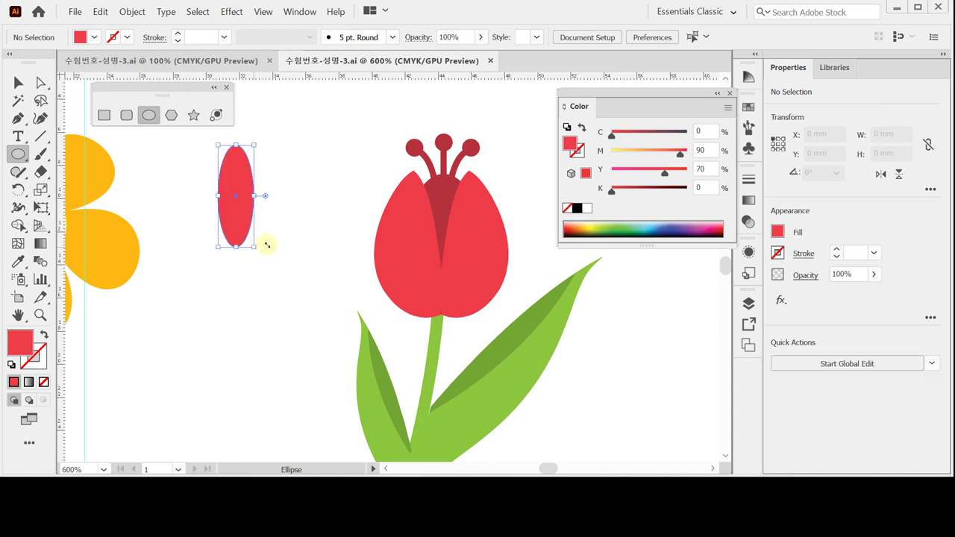
key("ctrl+z")
left_click(440, 185, "ctrl")
left_click(211, 161, "ctrl")
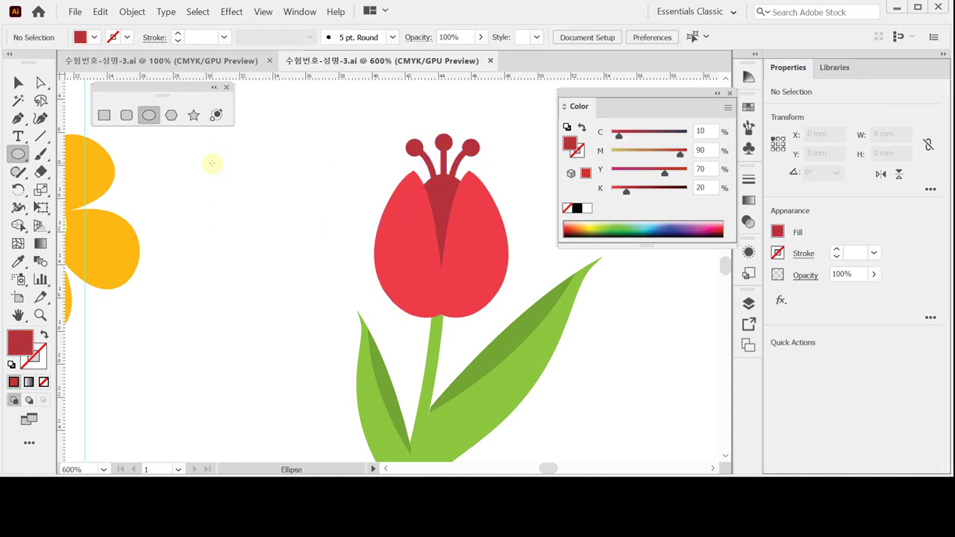
left_click_drag(217, 163, 290, 290)
left_click(314, 209, "ctrl")
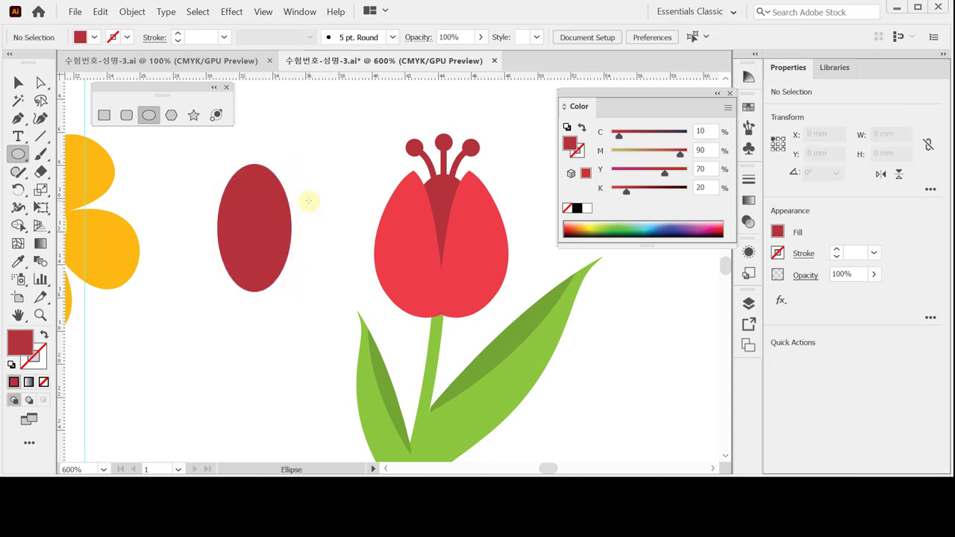
Draw a closed, pointed petal with curved sides over the dark ellipse's left half using the Pen tool
left_click(18, 118)
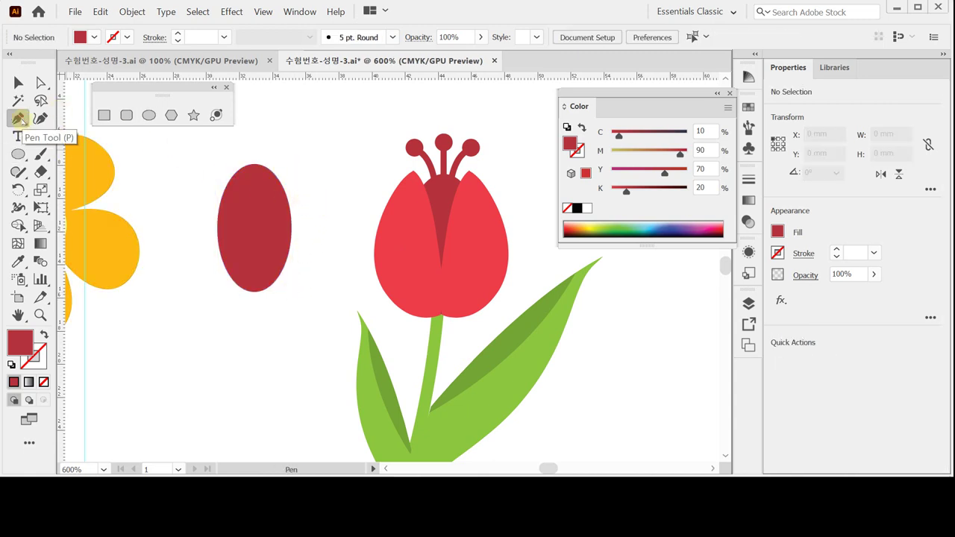
left_click(222, 164)
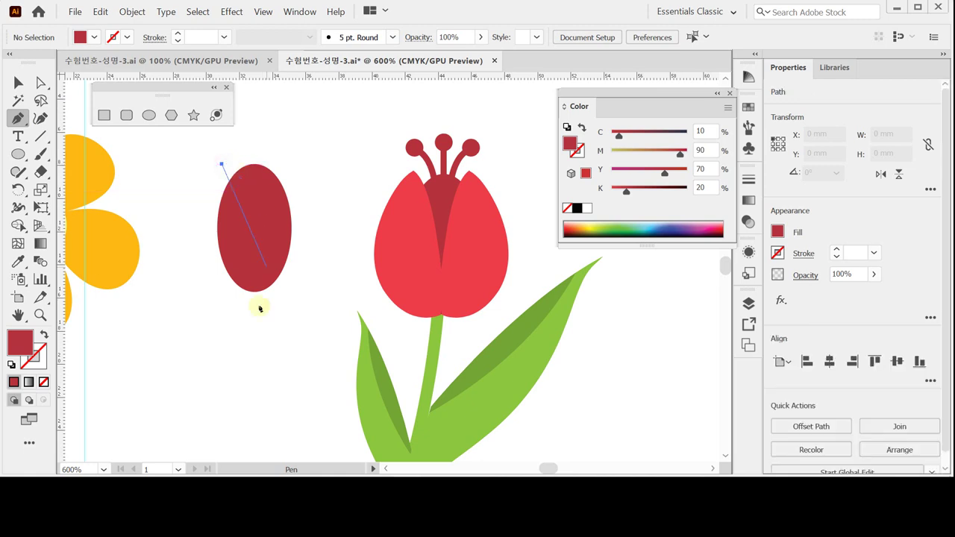
left_click_drag(255, 236, 190, 272)
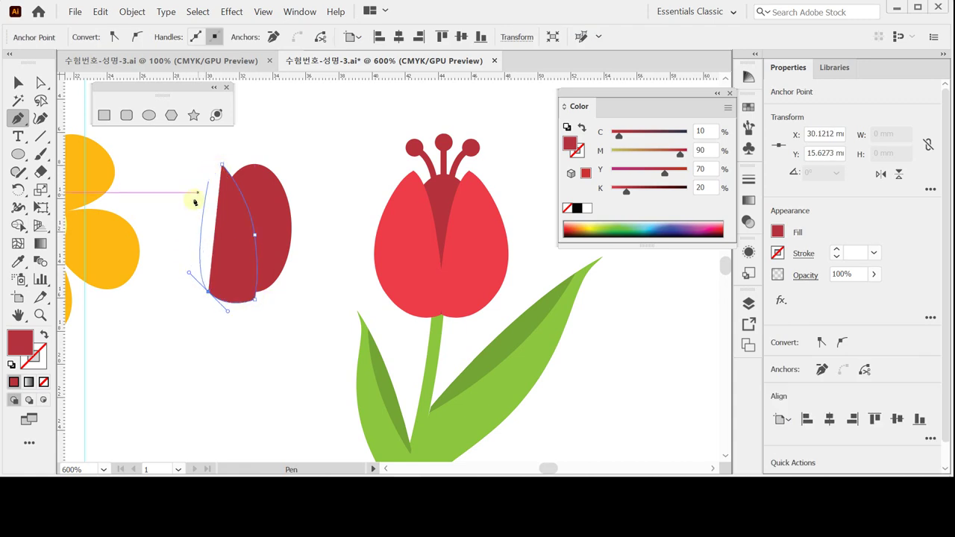
left_click_drag(175, 212, 178, 177)
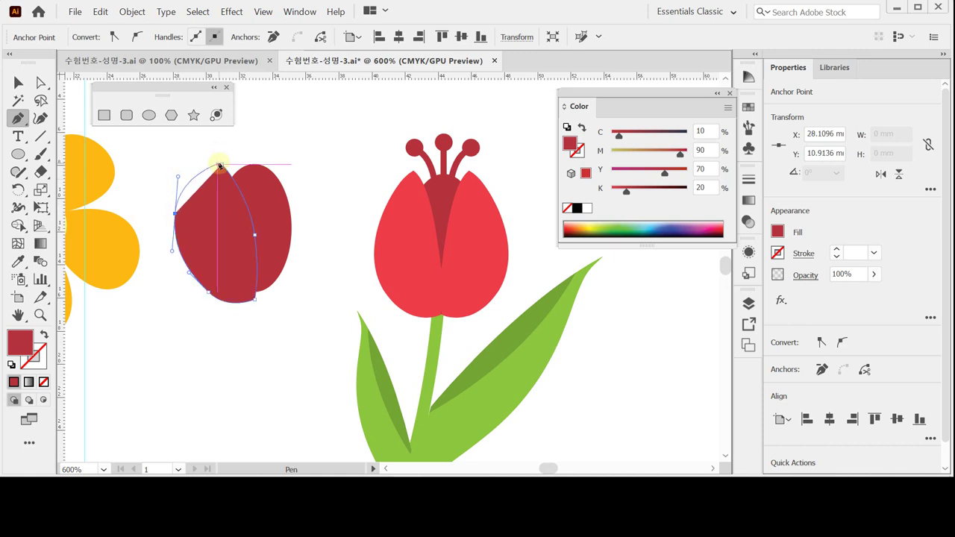
left_click(222, 165)
key("ctrl+z")
key("ctrl+z")
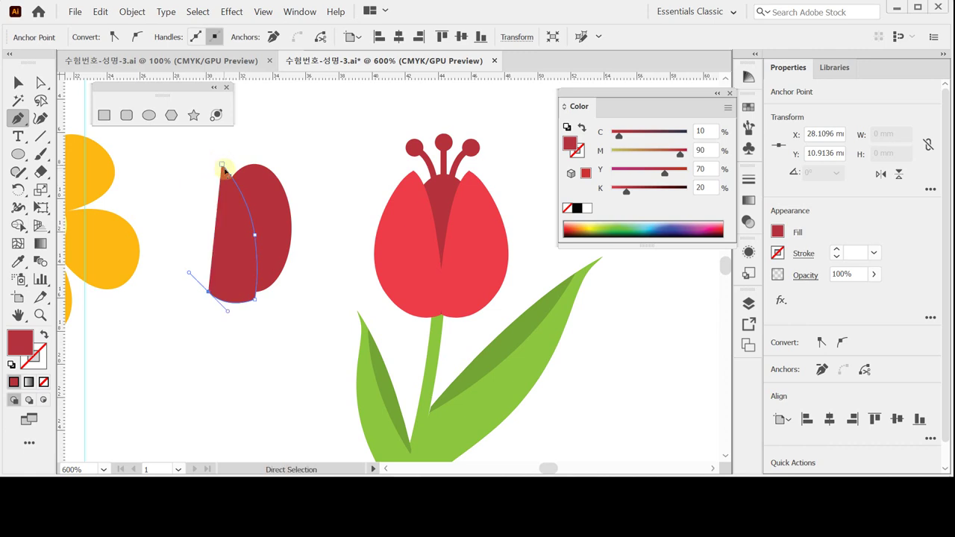
left_click_drag(221, 164, 286, 98)
Refine the petal's base by shifting its lower anchor points and aligning the inner one with the ellipse's bottom
left_click(255, 297)
left_click(204, 293, "ctrl")
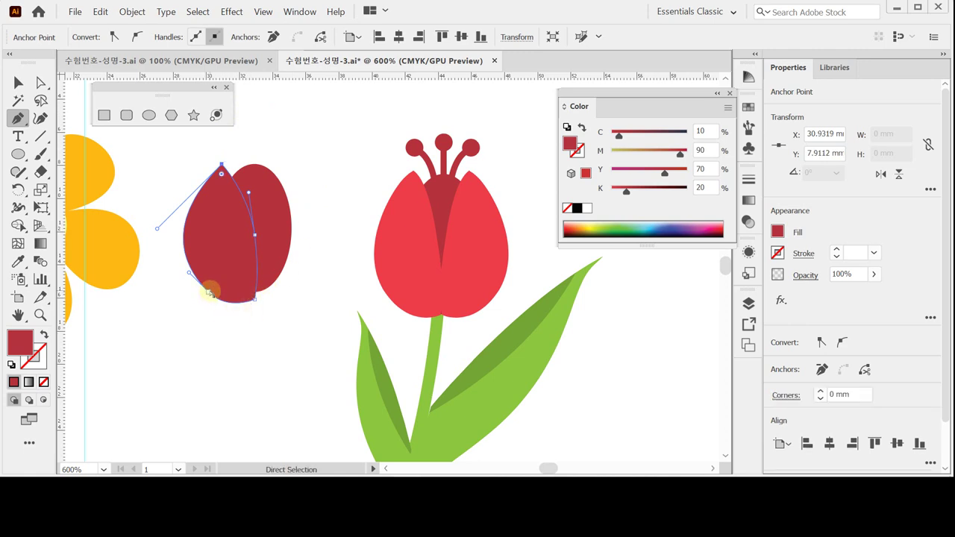
left_click_drag(203, 293, 184, 285)
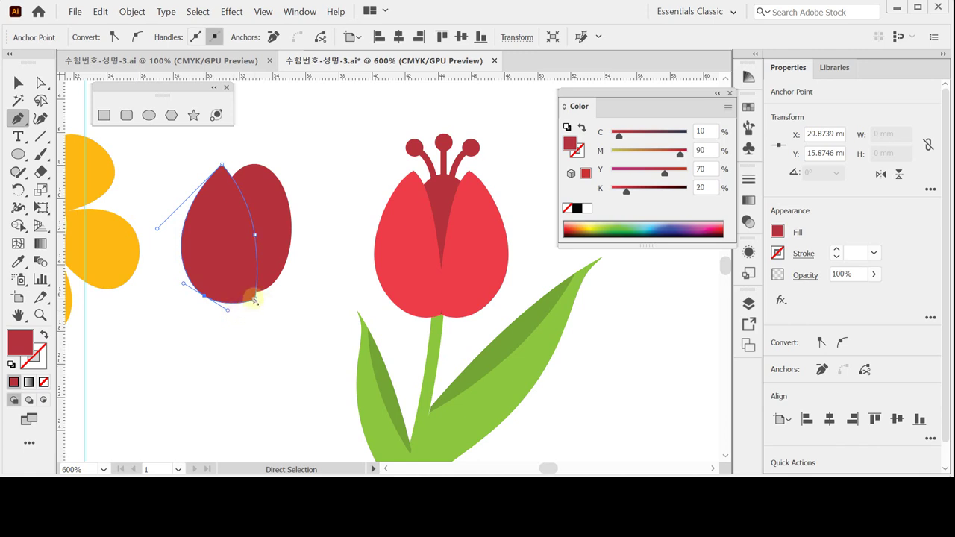
left_click_drag(252, 296, 254, 292)
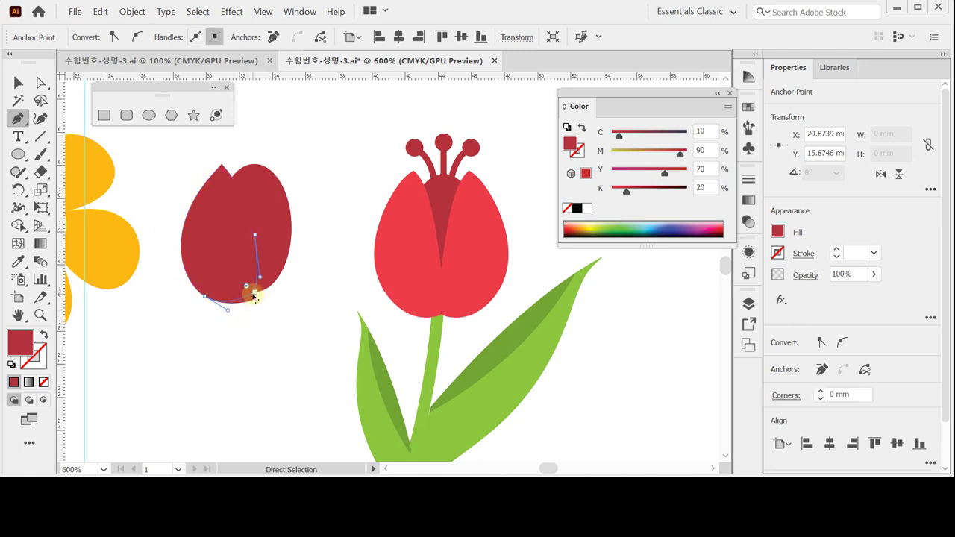
Apply the reference tulip petal's colour, M 90, Y 70, to the new petal with the Eyedropper
key("i")
left_click(401, 255)
key("v")
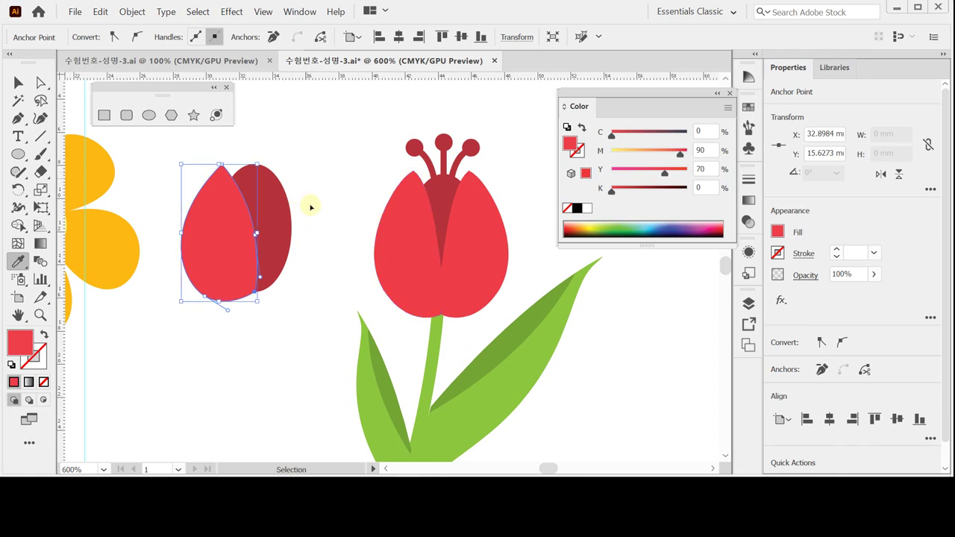
Stretch the petal's tip upward so that the petal is about 9.07 mm tall
left_click(241, 299)
left_click_drag(219, 296, 220, 267)
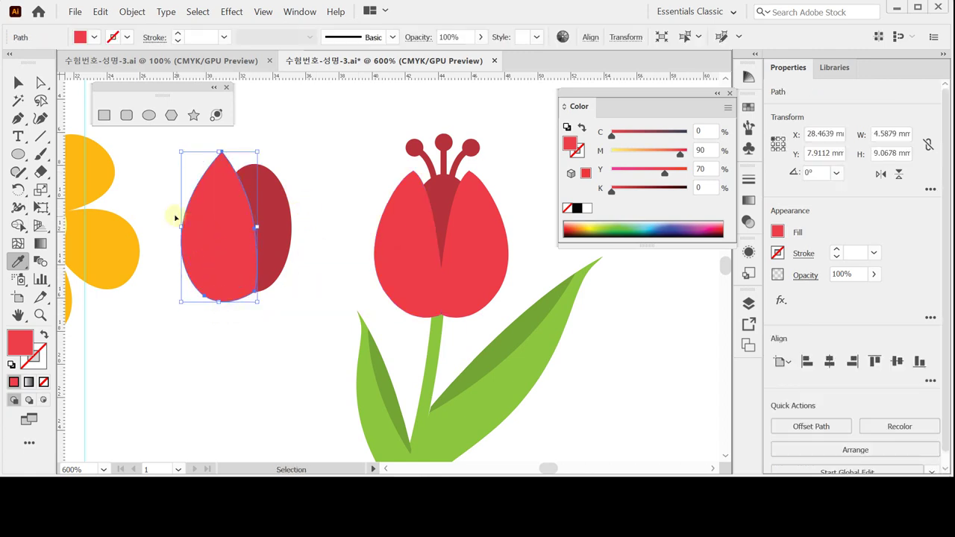
left_click(160, 177)
left_click(239, 223)
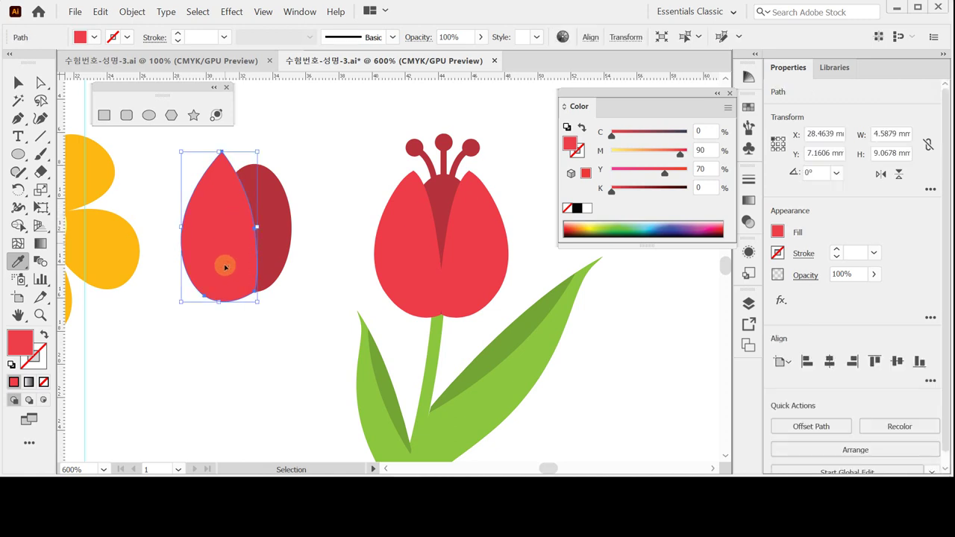
key("i")
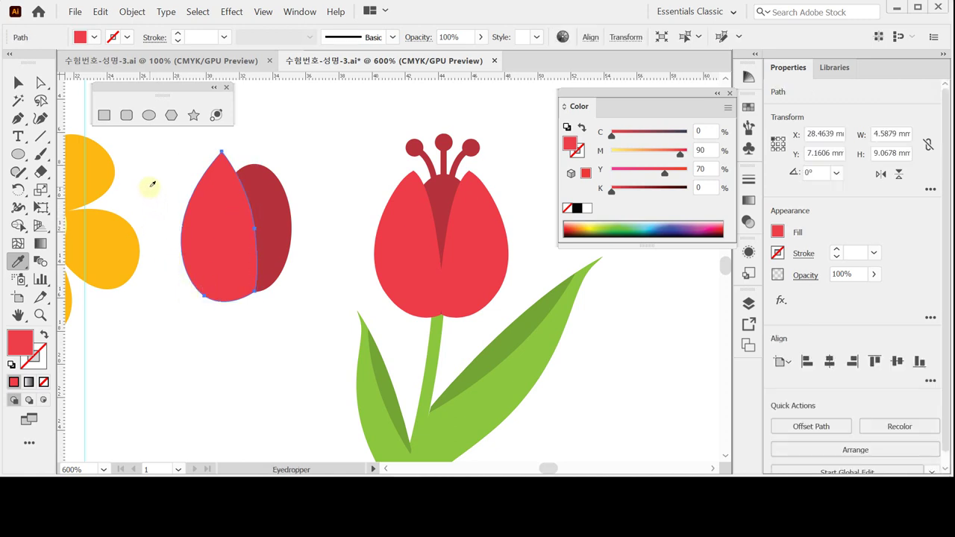
Reflect the petal across the vertical axis about its inner base point and keep a copy on the opposite side
left_click_drag(18, 189, 53, 206)
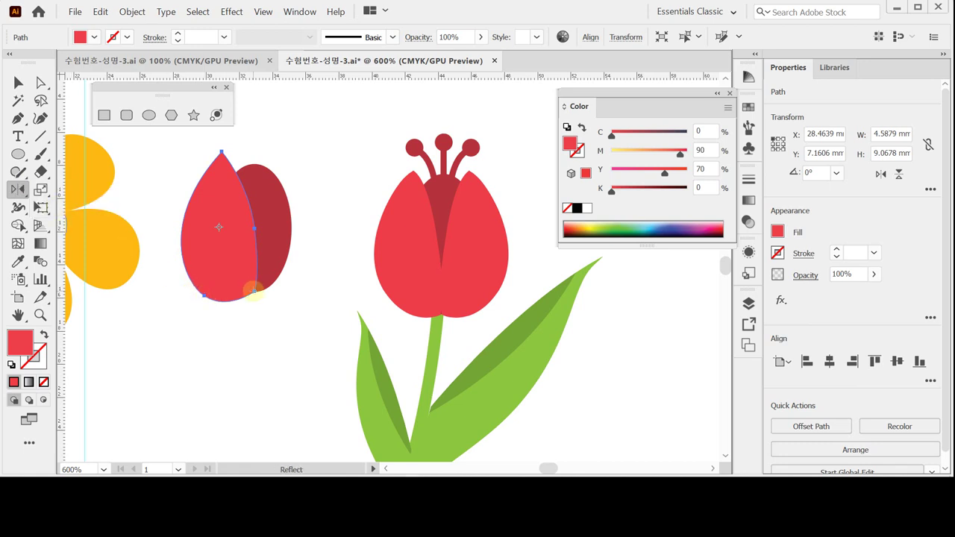
left_click(255, 294)
mouse_move(247, 305)
left_mouse_down()
mouse_move(231, 277)
mouse_move(254, 292)
left_mouse_up()
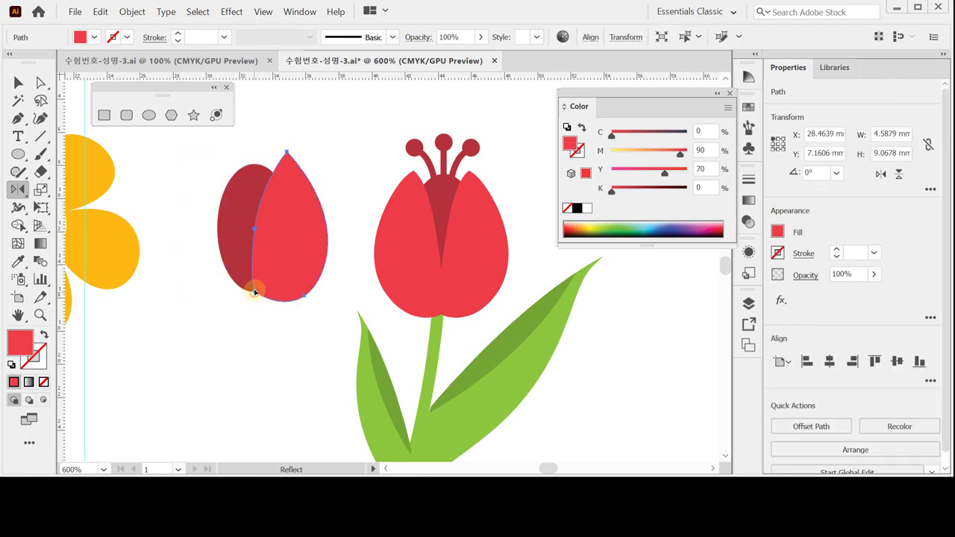
left_click(254, 292, "alt")
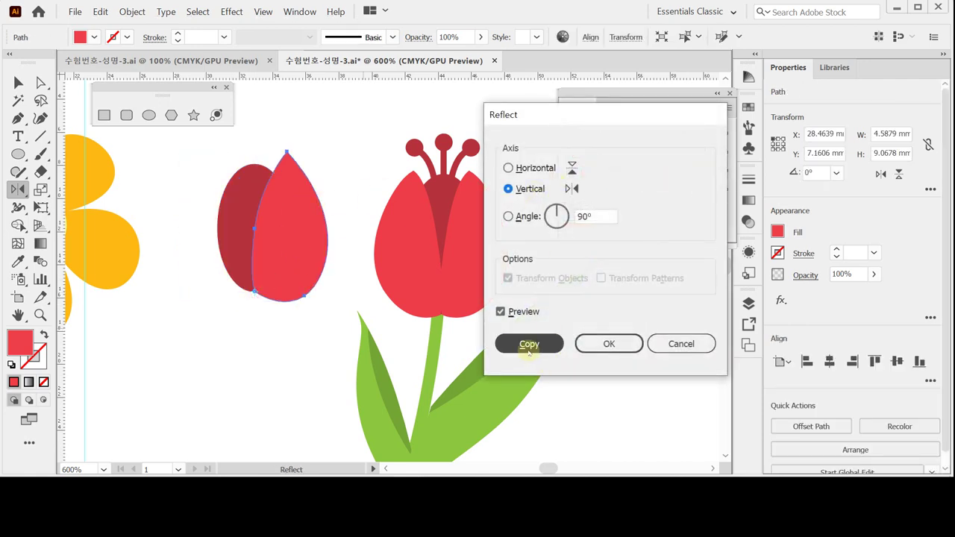
left_click(526, 343)
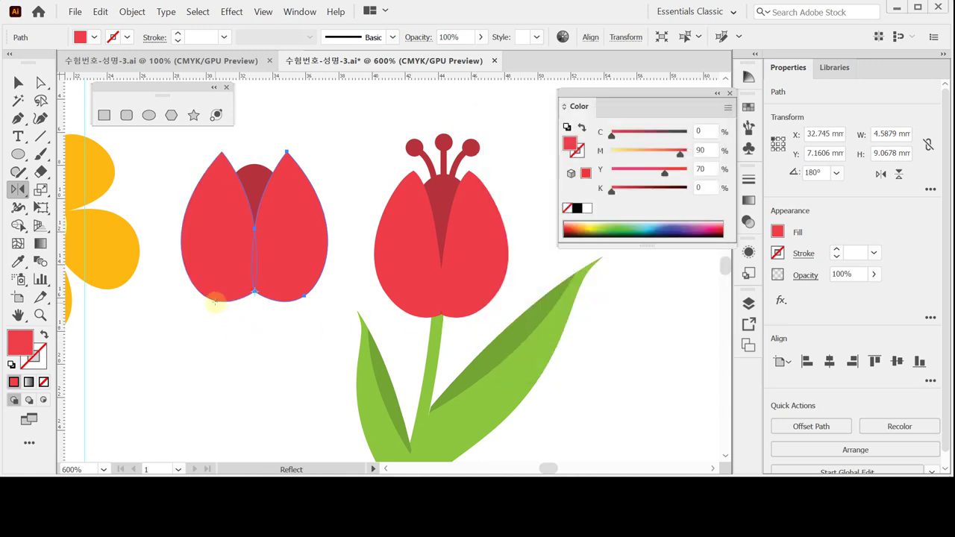
Move the two petals inward so they overlap symmetrically over the dark ellipse
key("ctrl")
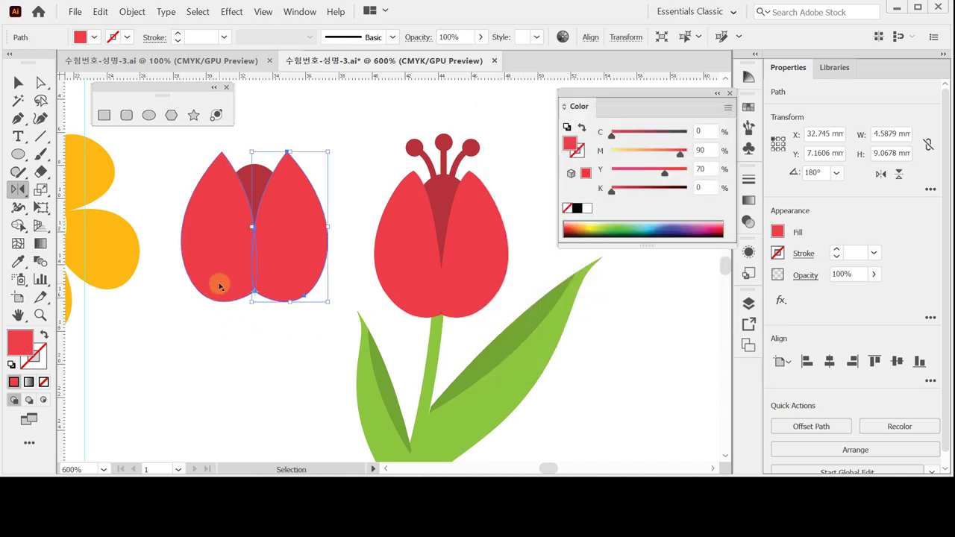
left_click_drag(220, 286, 283, 280)
left_click(277, 326, "ctrl")
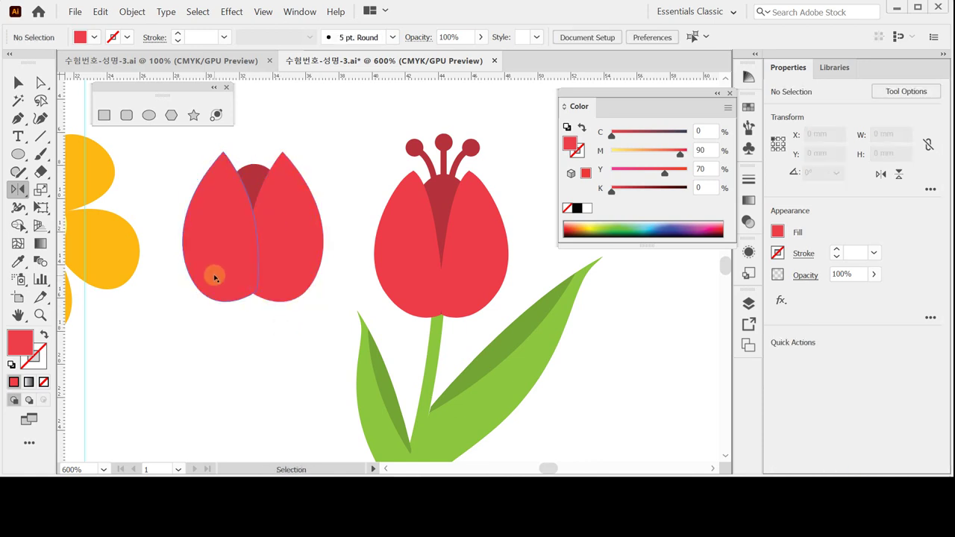
left_click(217, 277, "ctrl")
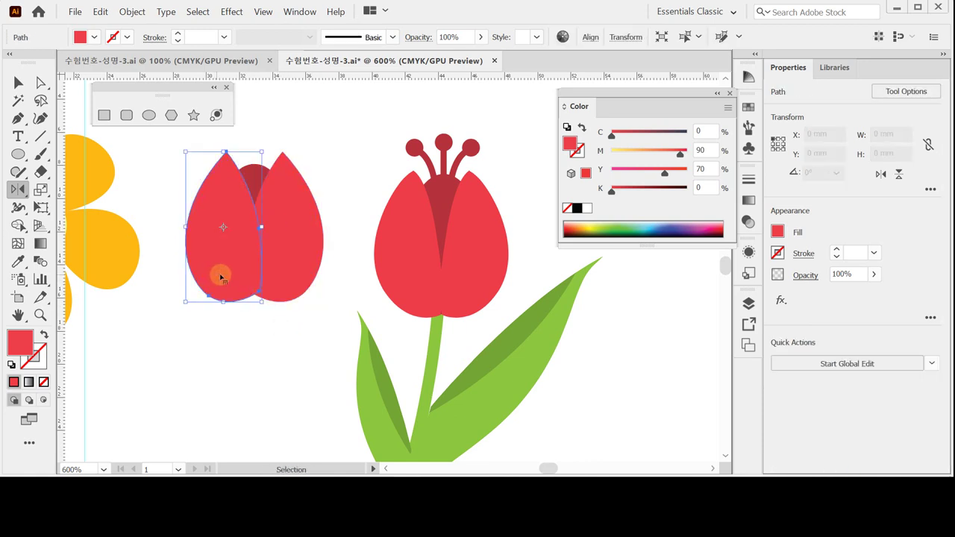
left_click(284, 277, "ctrl")
left_click(294, 312, "ctrl")
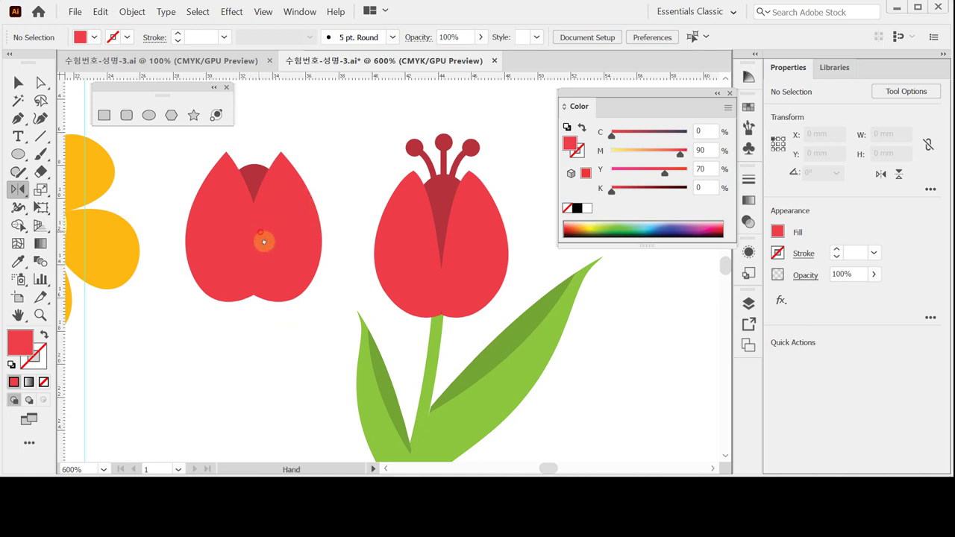
scroll(265, 238, "up", 2)
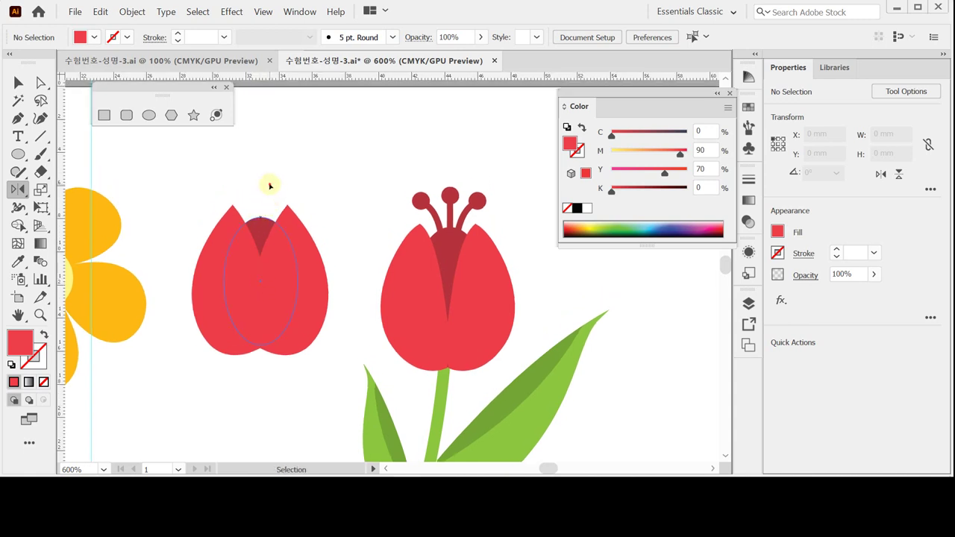
Draw a circle about 1.2 mm across above the blossom in the ellipse's dark red, C 10, M 90, Y 70, K 20
left_click(259, 220)
left_click(260, 187)
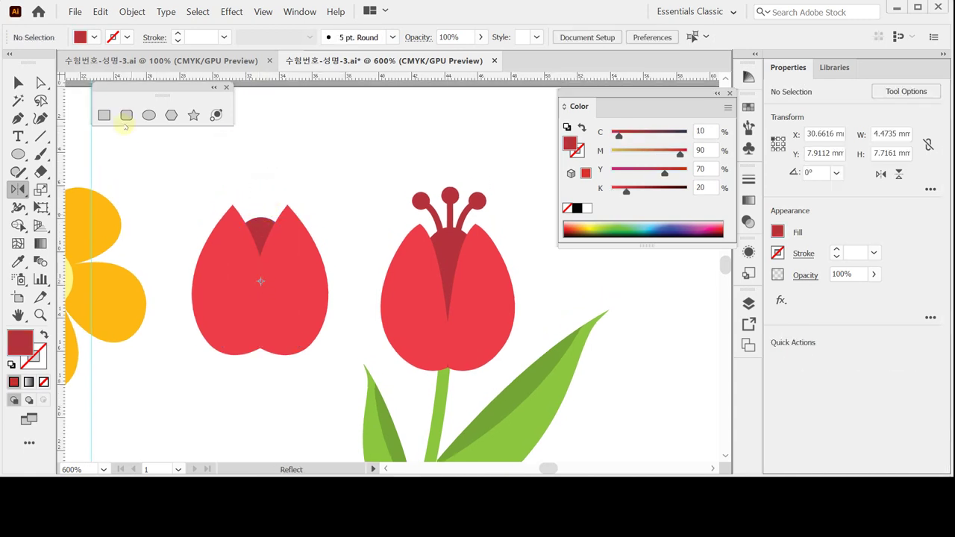
left_click(149, 115)
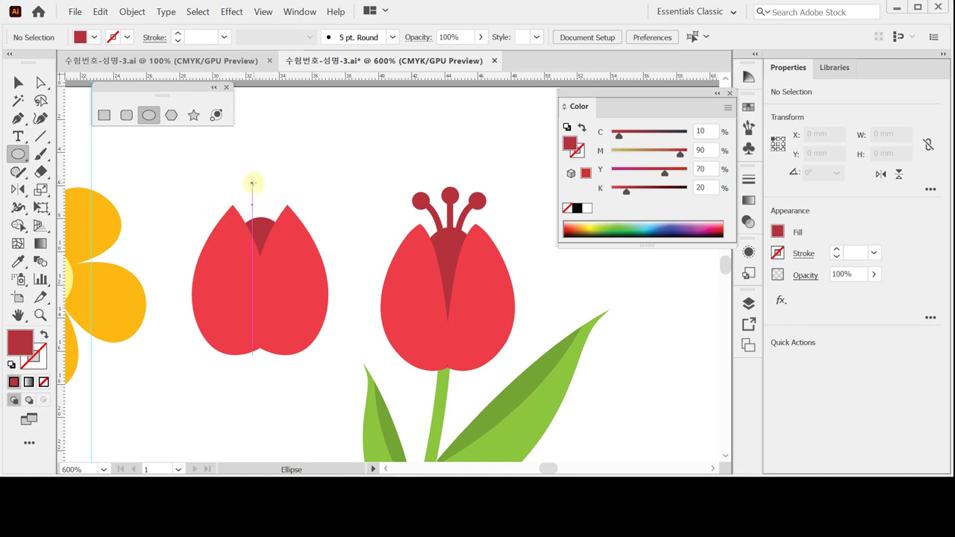
left_click_drag(251, 182, 273, 203)
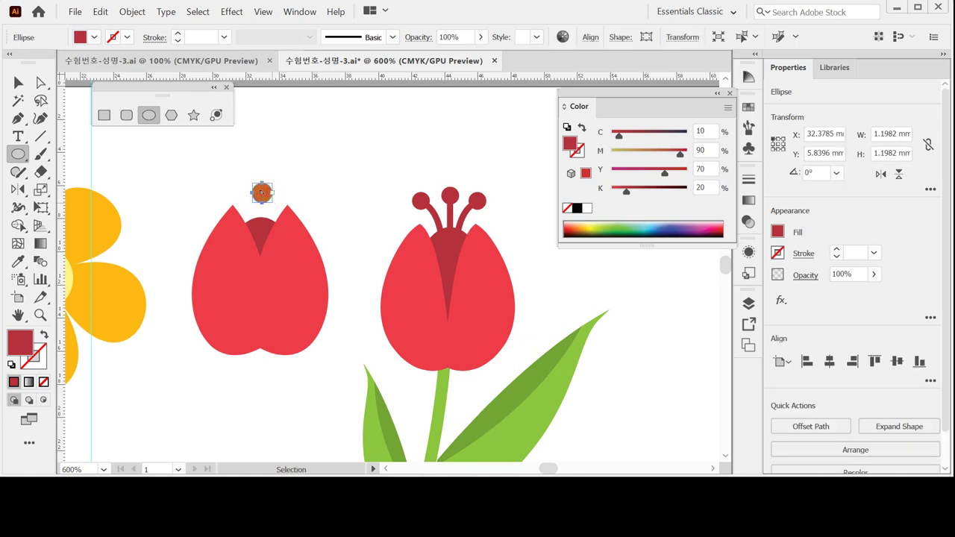
left_click(245, 157, "ctrl")
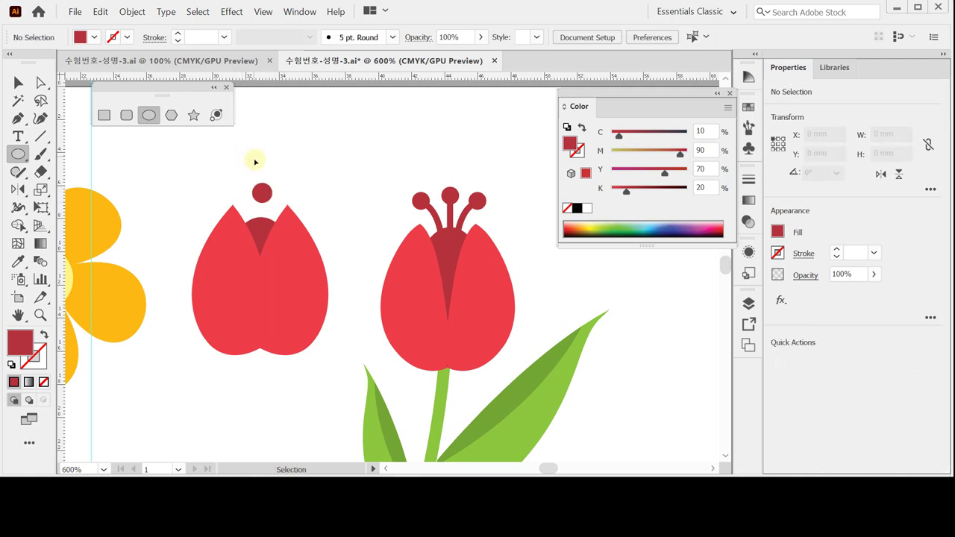
Nudge the dark red circle 0.2 mm left, over the notch between the two petals
left_click(260, 192, "ctrl")
key("Left")
key("Left")
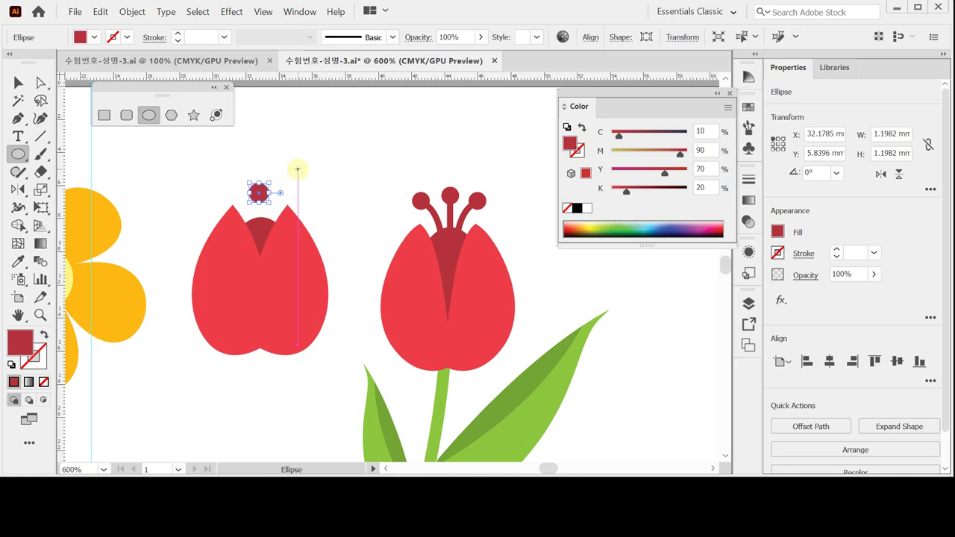
left_click(317, 142, "ctrl")
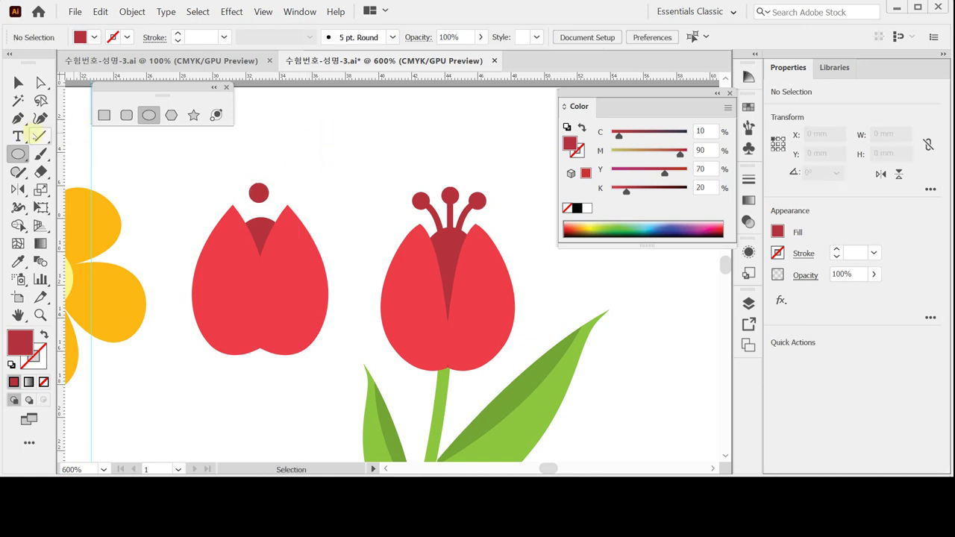
Draw a vertical dark red 1 pt line without fill, about 2.13 mm long, from the circle down to the dark ellipse
left_click(37, 134)
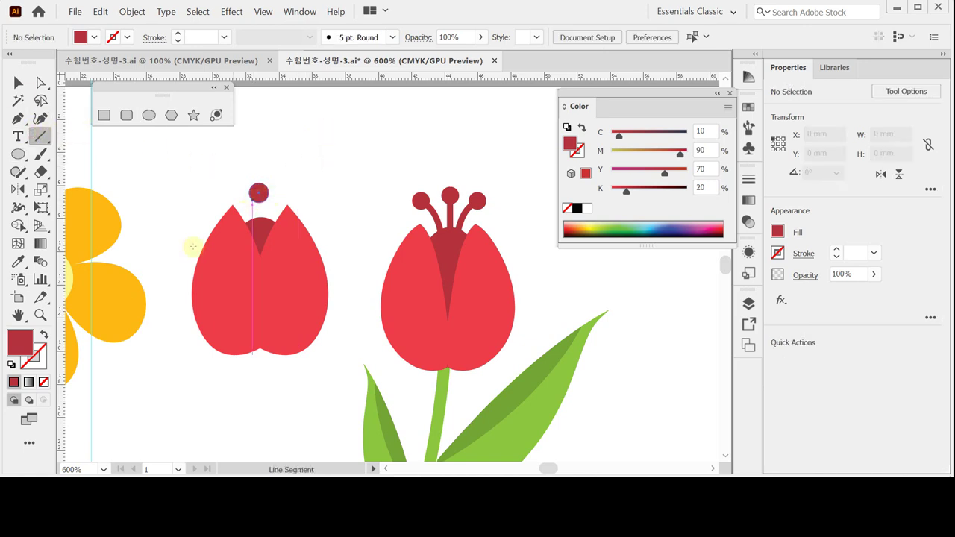
left_click(44, 334)
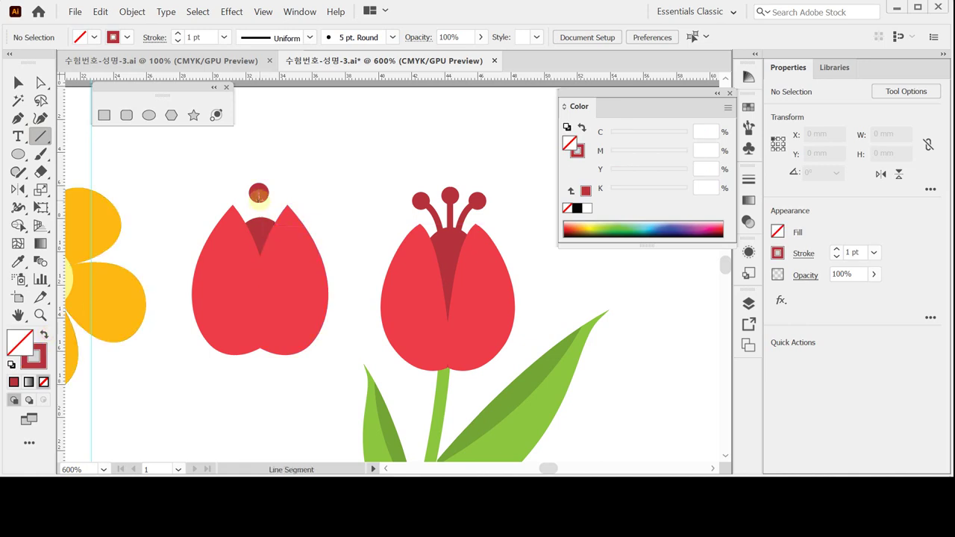
left_click_drag(258, 193, 264, 233)
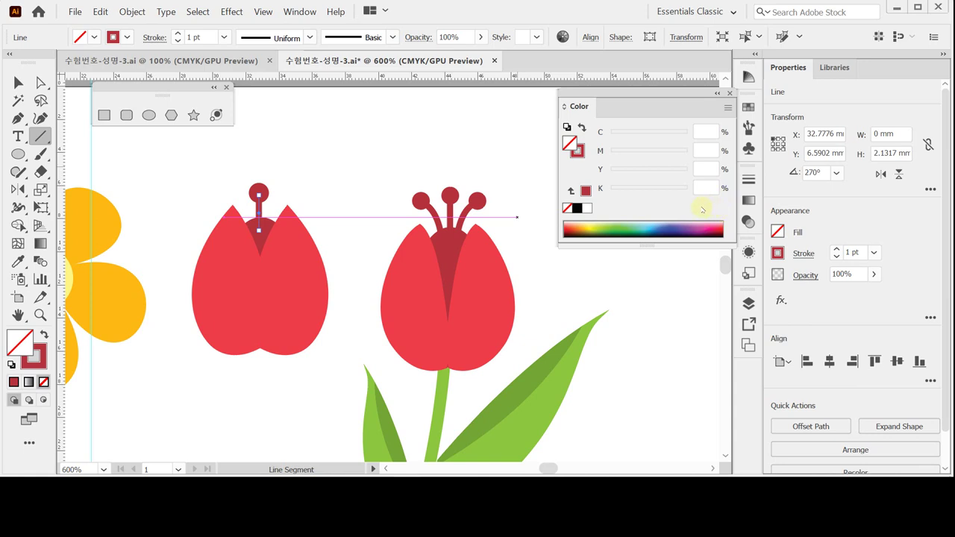
left_click(306, 183, "ctrl")
left_click_drag(258, 192, 258, 226)
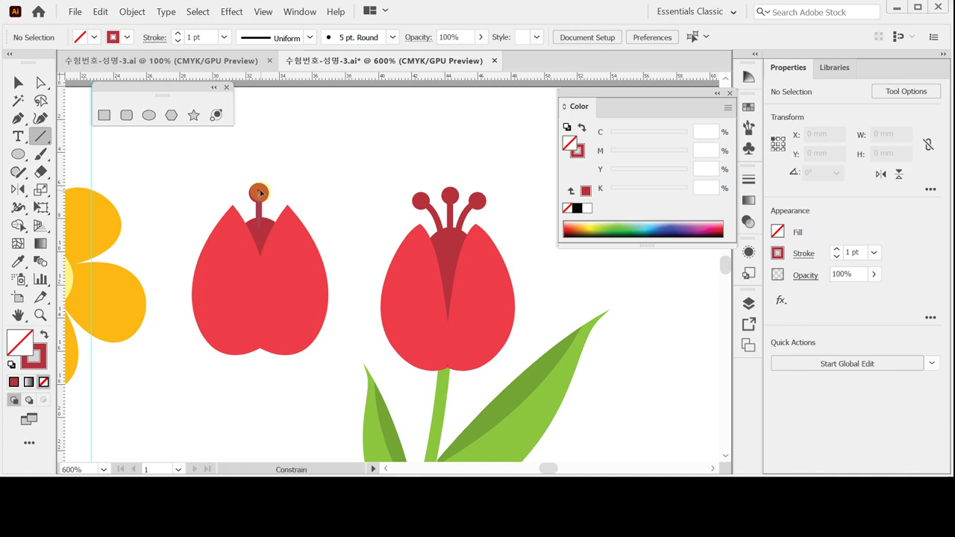
Raise the circle and its stem line slightly, by about 0.3 mm
left_click(275, 186, "ctrl")
left_click(260, 188, "ctrl")
left_click(287, 168, "ctrl")
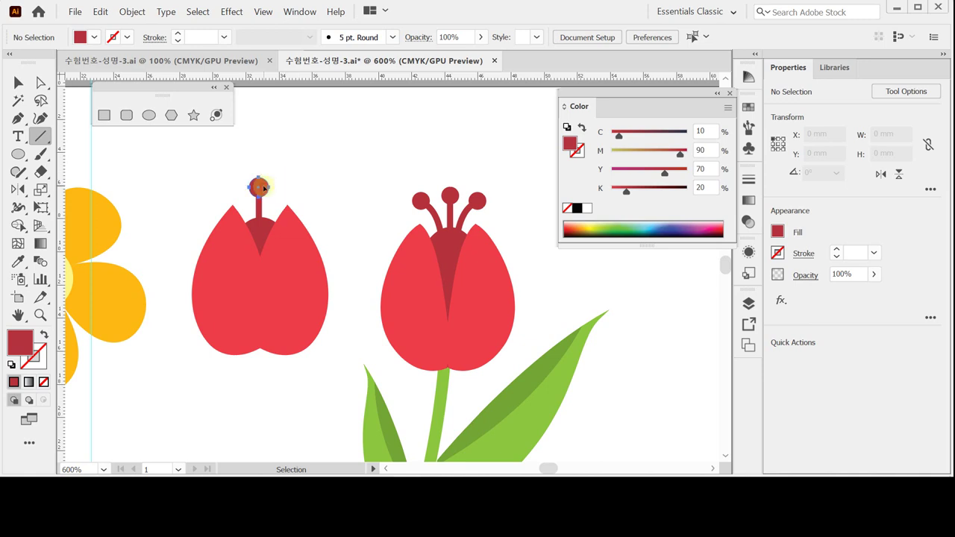
Duplicate the circle to the left of the original, directly above the left petal's tip
left_click_drag(263, 188, 235, 190)
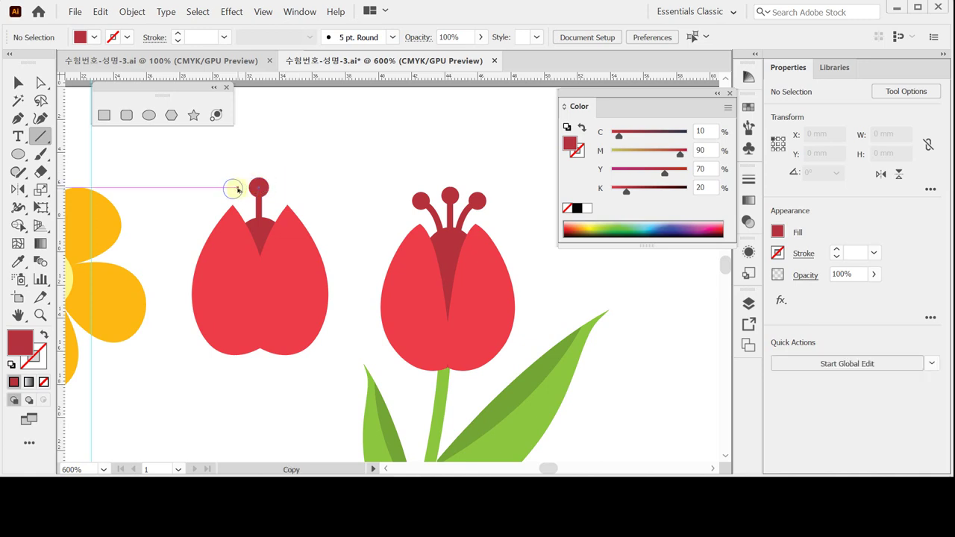
left_click_drag(236, 190, 234, 188)
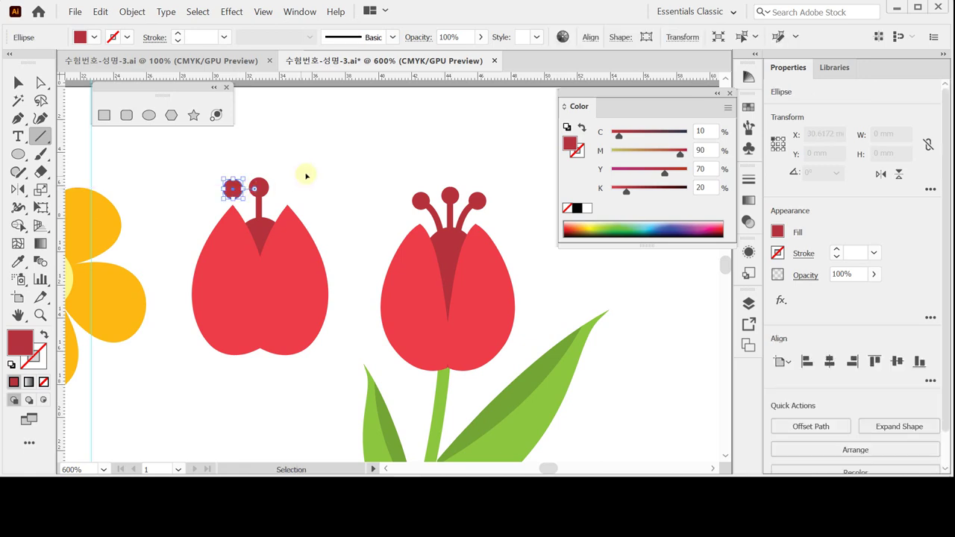
left_click(307, 172, "ctrl")
Draw an arc about 1.51 × 2.35 mm with the stem's 1 pt stroke, from the dark ellipse up to the left circle
key("ctrl+equal")
left_click_drag(297, 164, 295, 151)
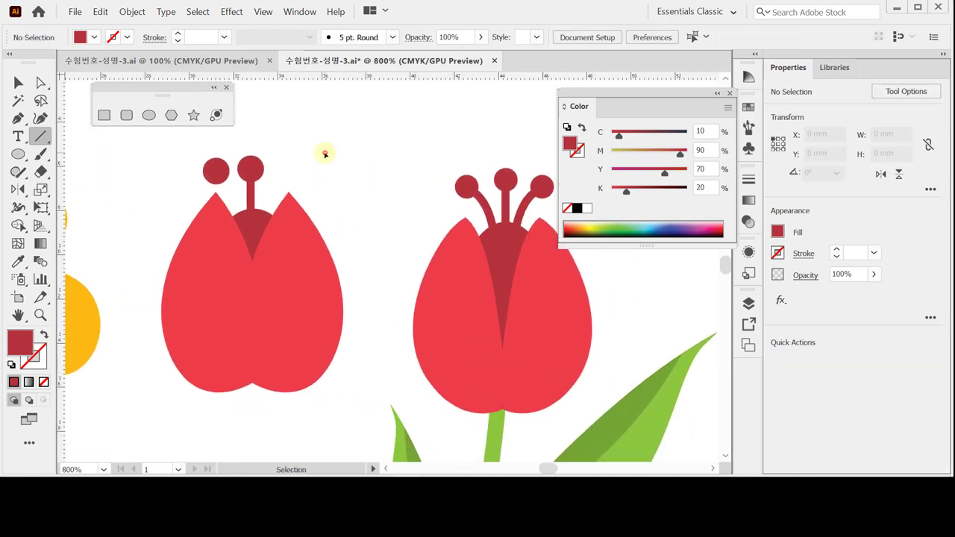
left_click_drag(250, 172, 250, 219)
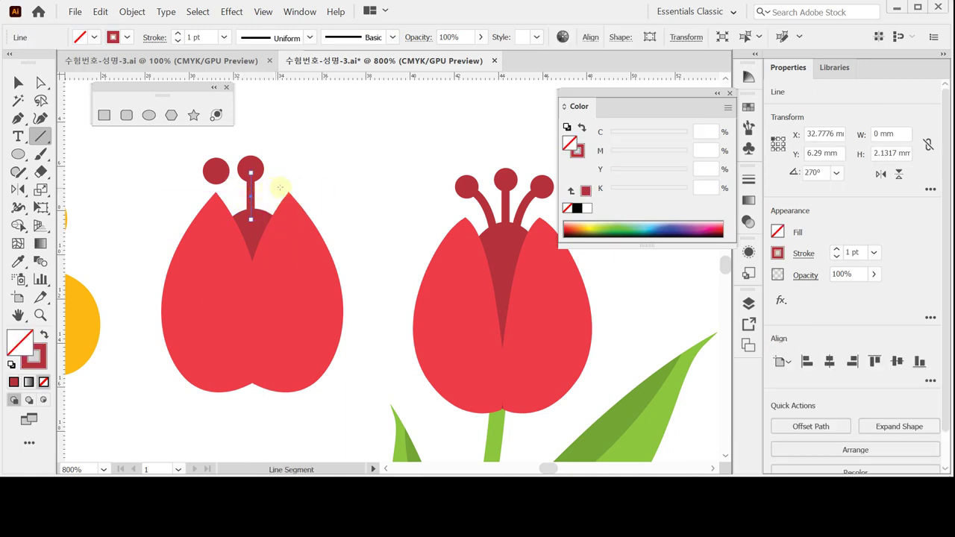
left_click(42, 137)
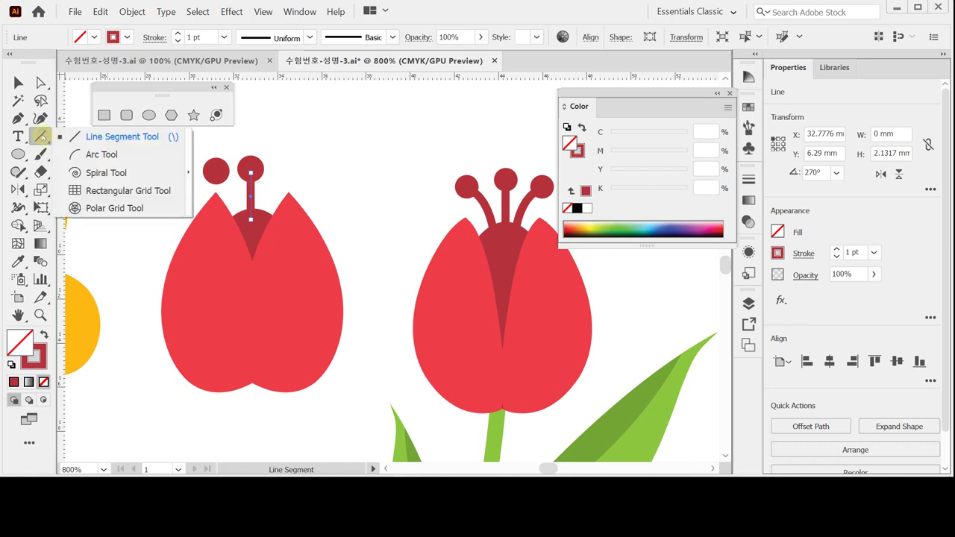
left_click(91, 153)
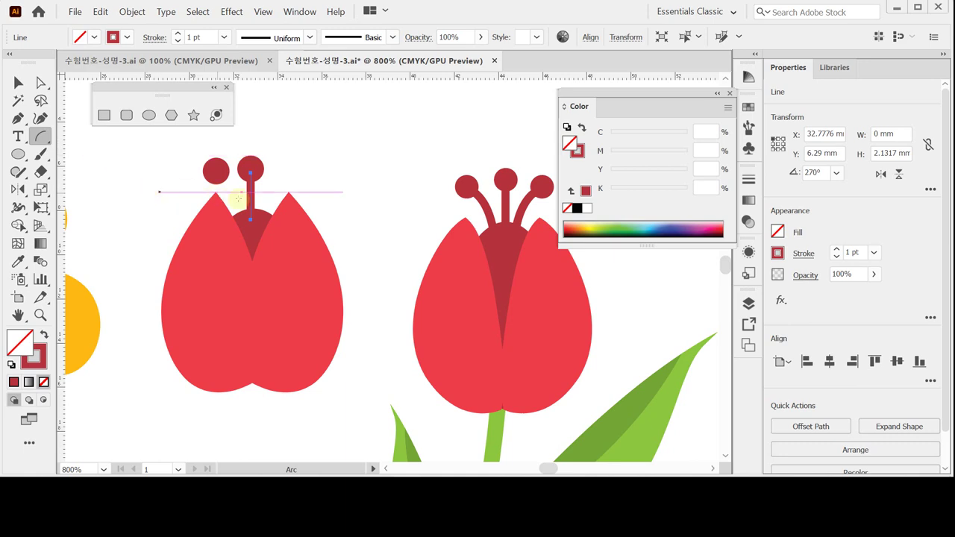
left_click_drag(241, 221, 210, 173)
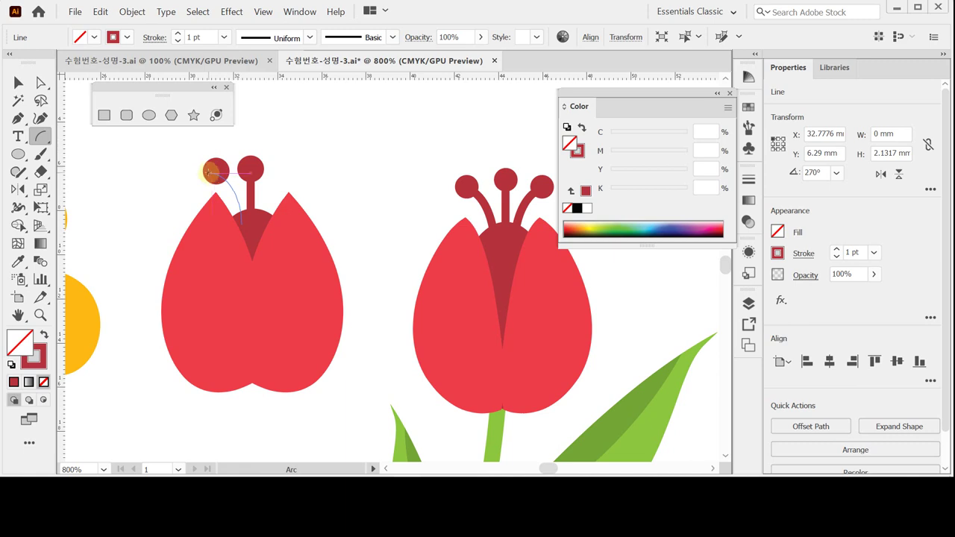
left_click_drag(210, 173, 209, 173)
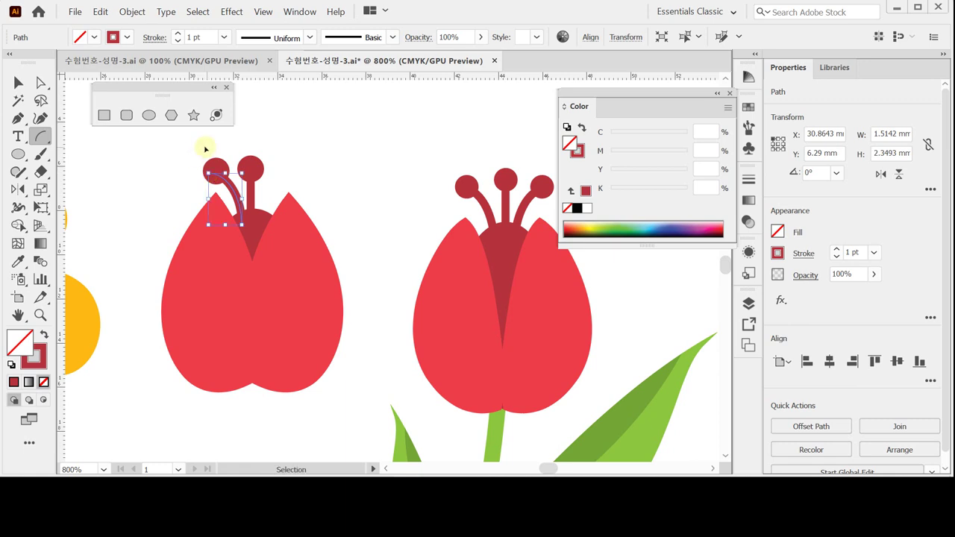
left_click(185, 156, "ctrl")
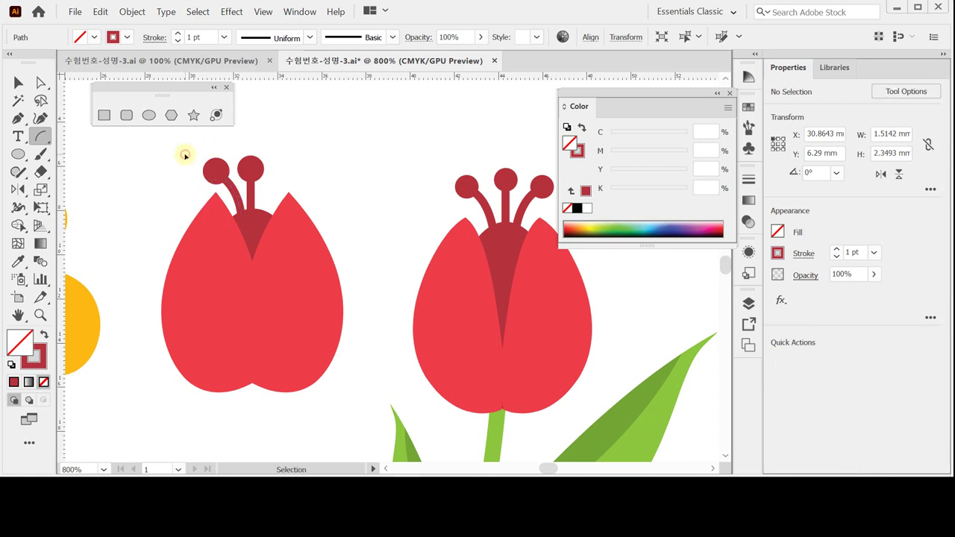
Reflect the left circle and its arc across the vertical axis about the centre circle and keep a copy
left_click(229, 185, "ctrl")
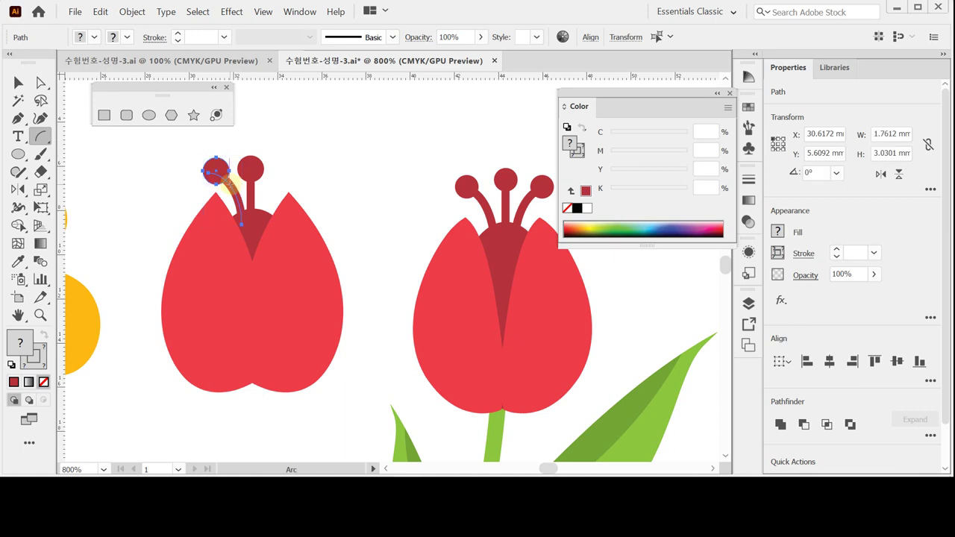
left_click(18, 188)
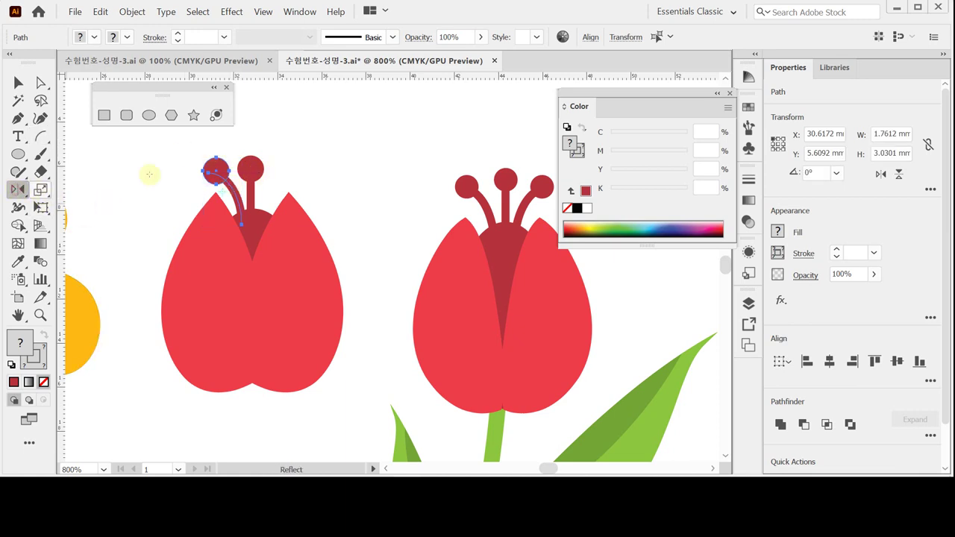
left_click(256, 219)
left_click(251, 169)
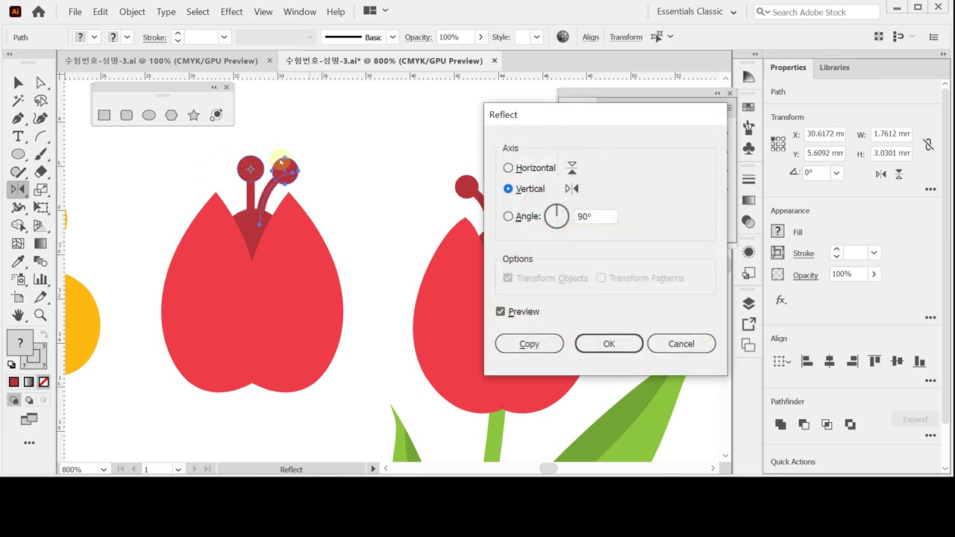
left_click(526, 342)
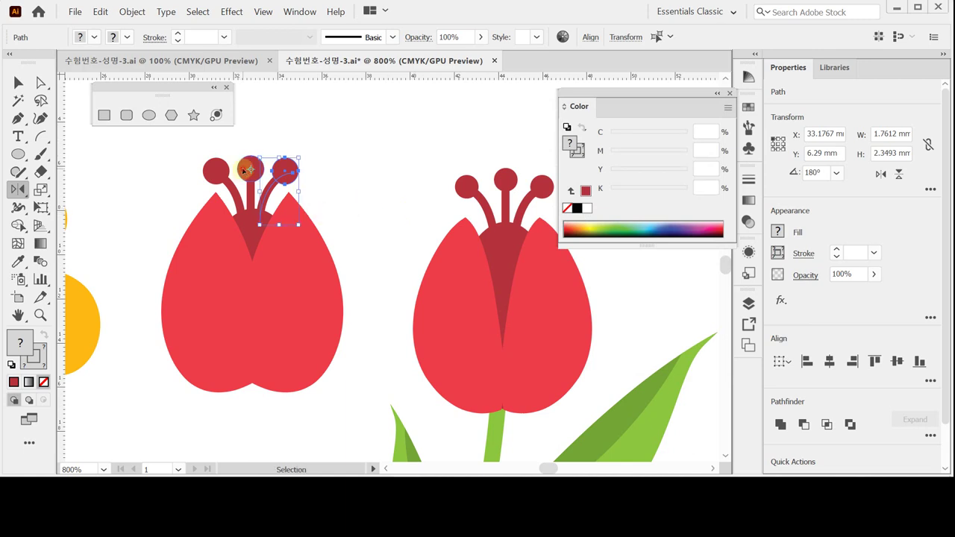
Move the centre circle up slightly so that it sits higher than the two side circles
left_click(249, 169)
left_click_drag(250, 169, 250, 164)
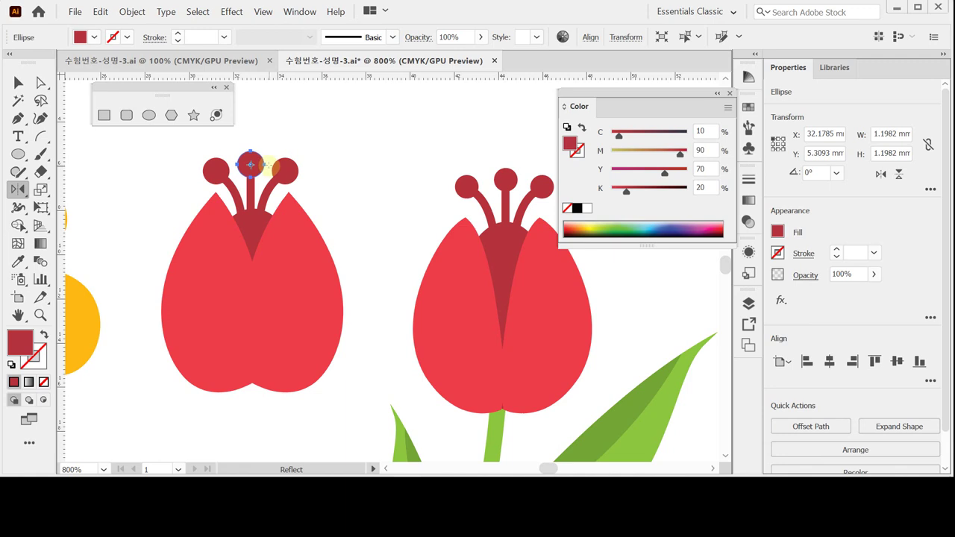
key("v")
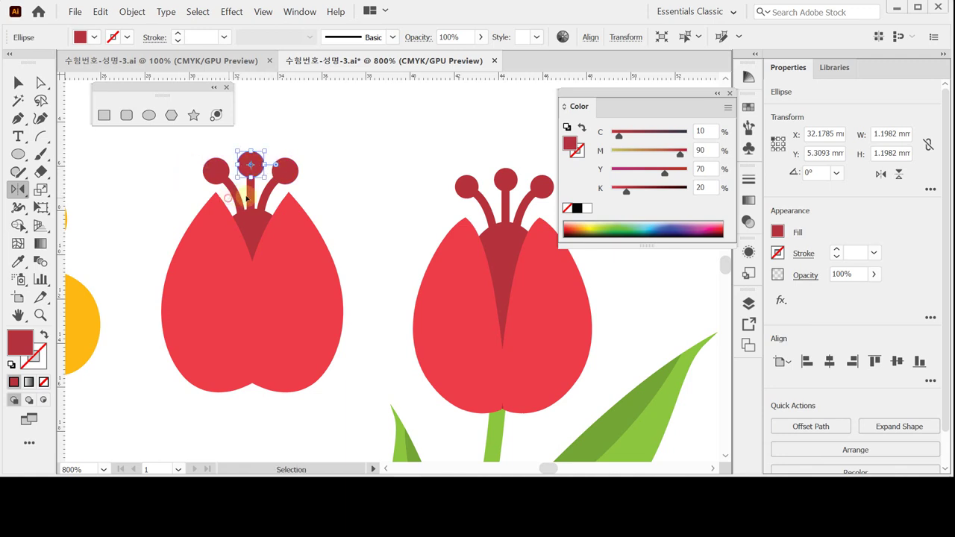
Convert the strokes of the three stamen stems into filled shapes with Outline Stroke
left_click(270, 192)
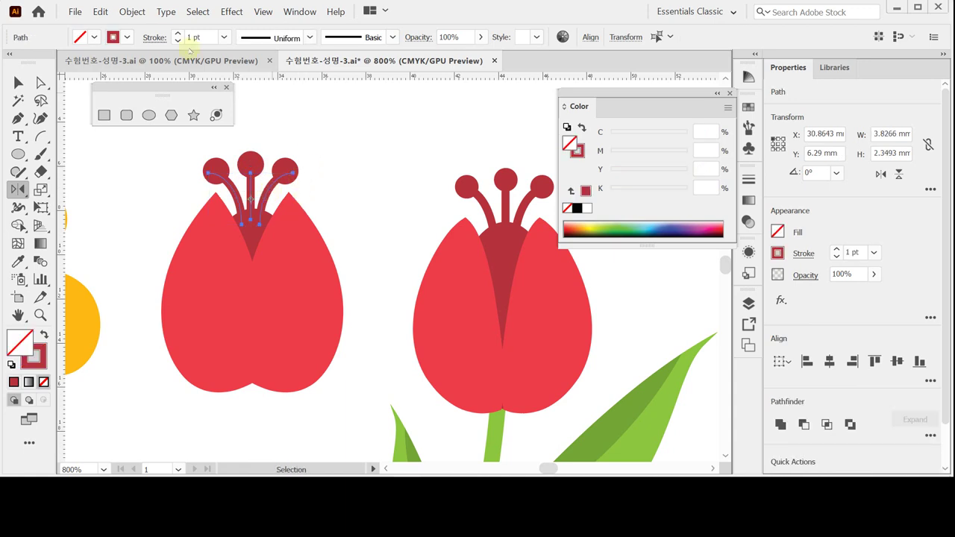
left_click(131, 11)
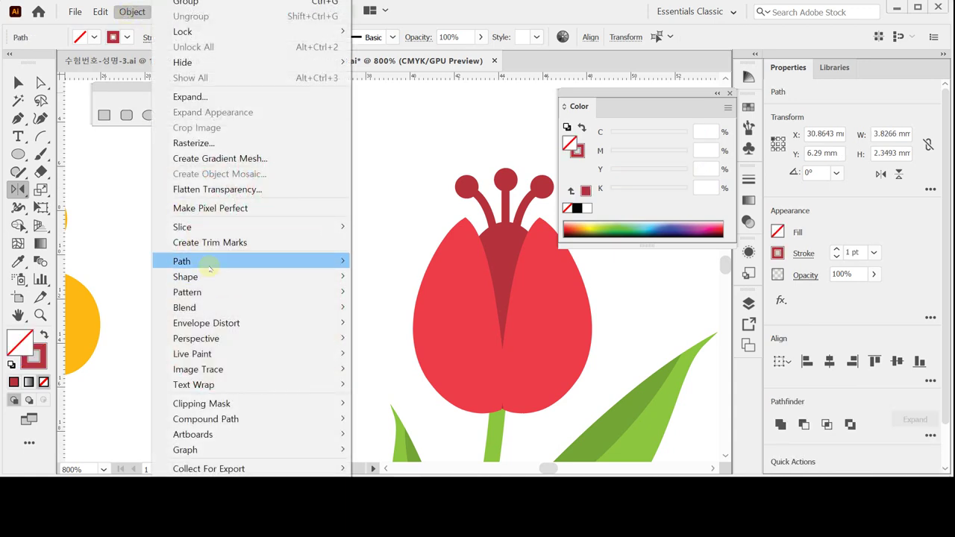
mouse_move(210, 262)
left_click(392, 294)
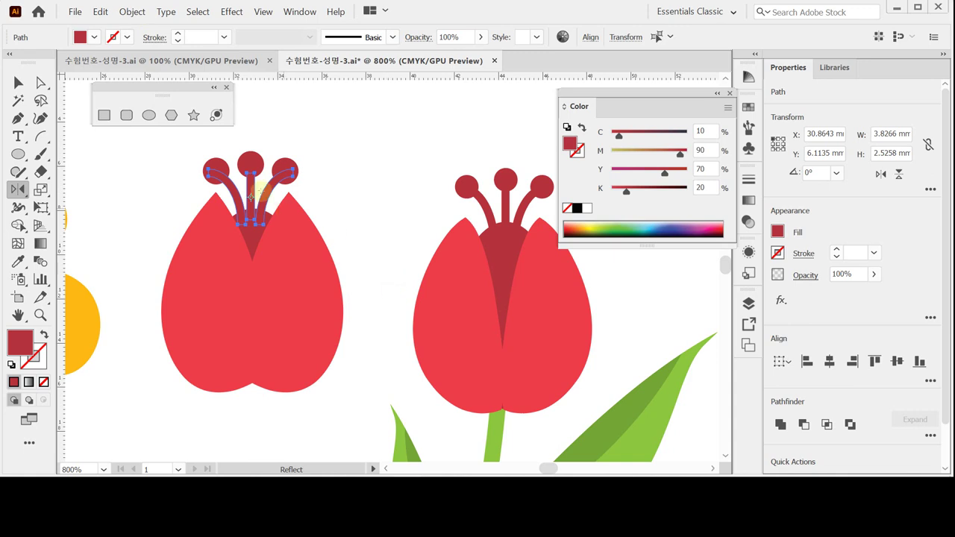
Unite the three circles, their outlined stems and the dark ellipse into a single shape
key("ctrl")
left_click_drag(210, 147, 292, 162)
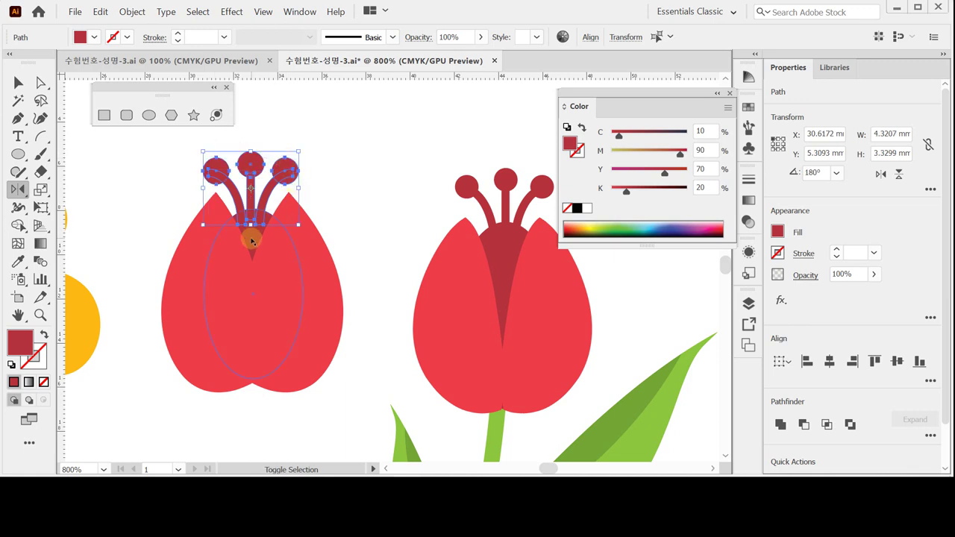
left_click(251, 241, "ctrl")
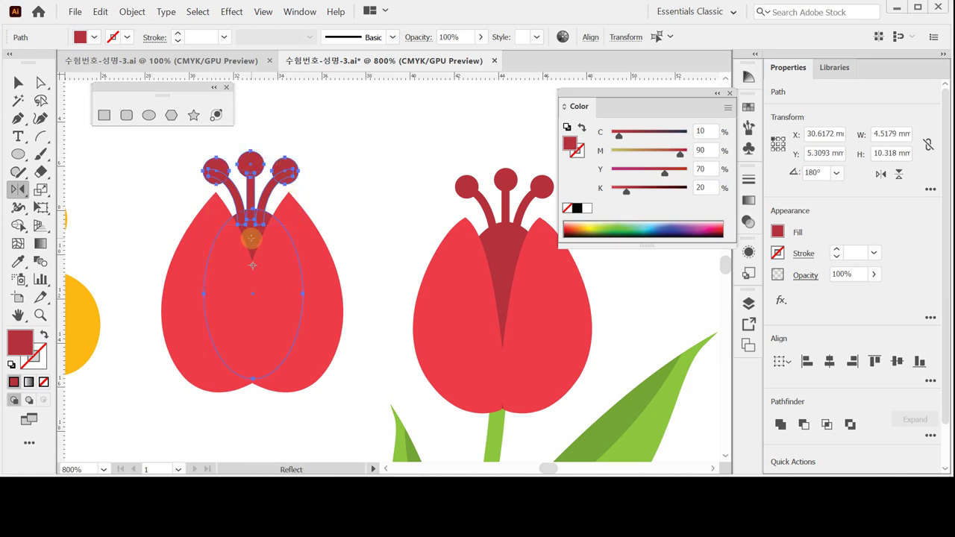
left_click(778, 424)
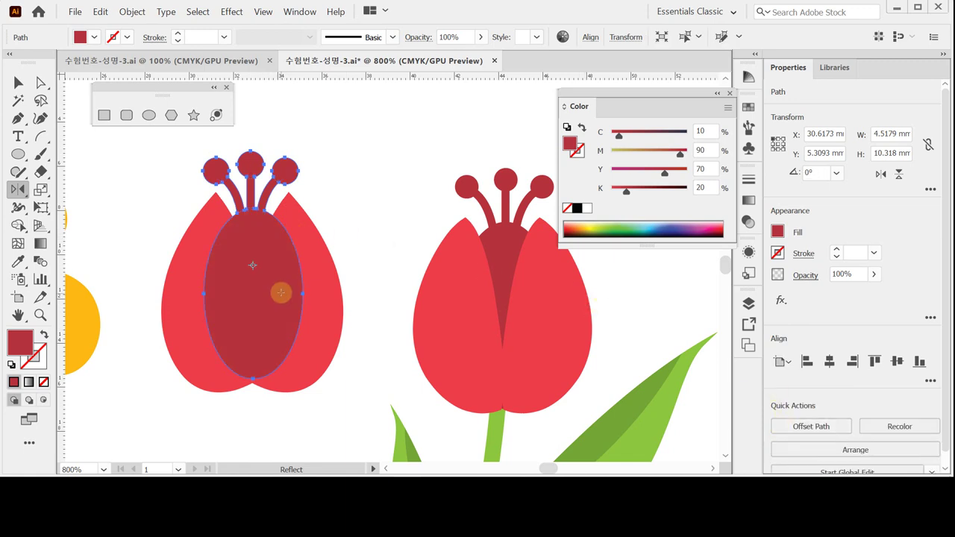
Send the united dark red stamen shape to the back, behind the two petals
right_click(328, 273)
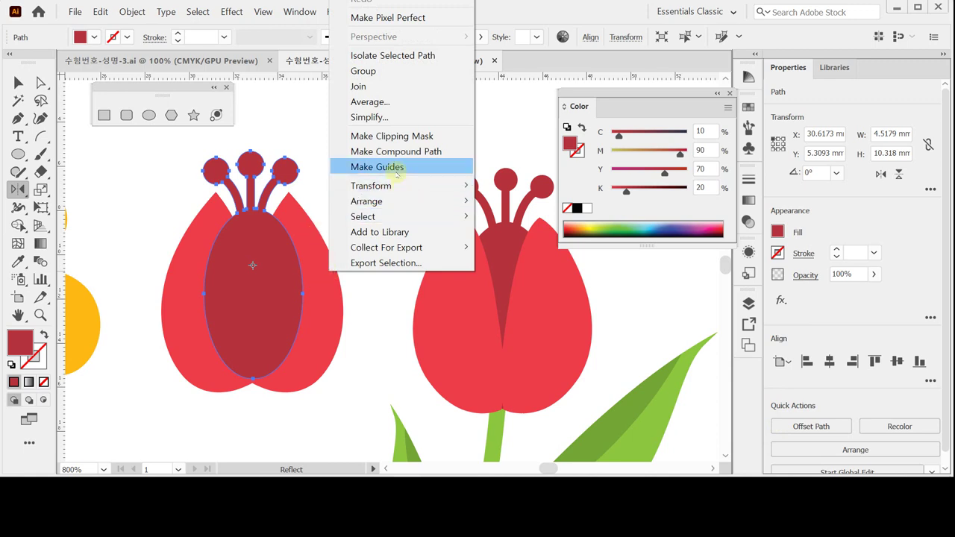
mouse_move(388, 202)
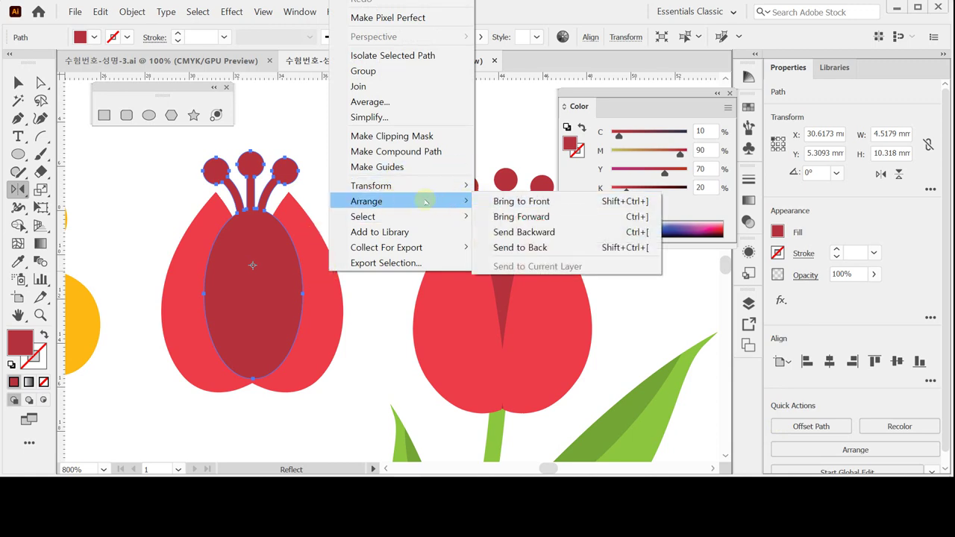
left_click(520, 247)
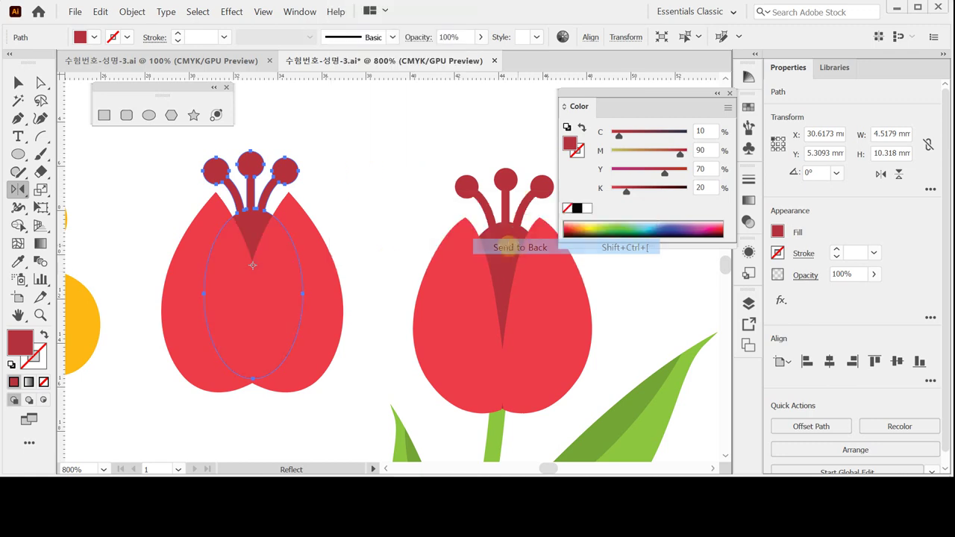
Save the document with the finished tulip blossom
key("v")
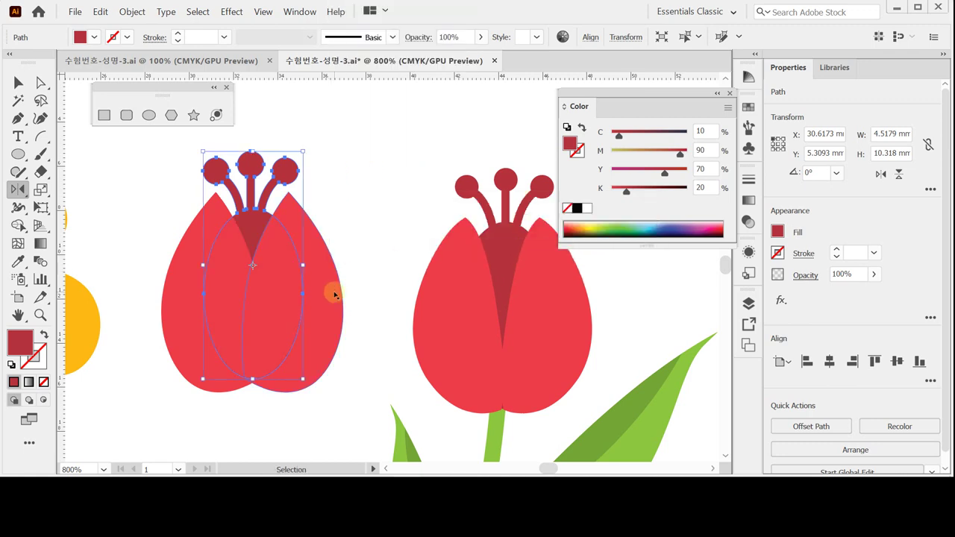
key("o")
key("ctrl+s")
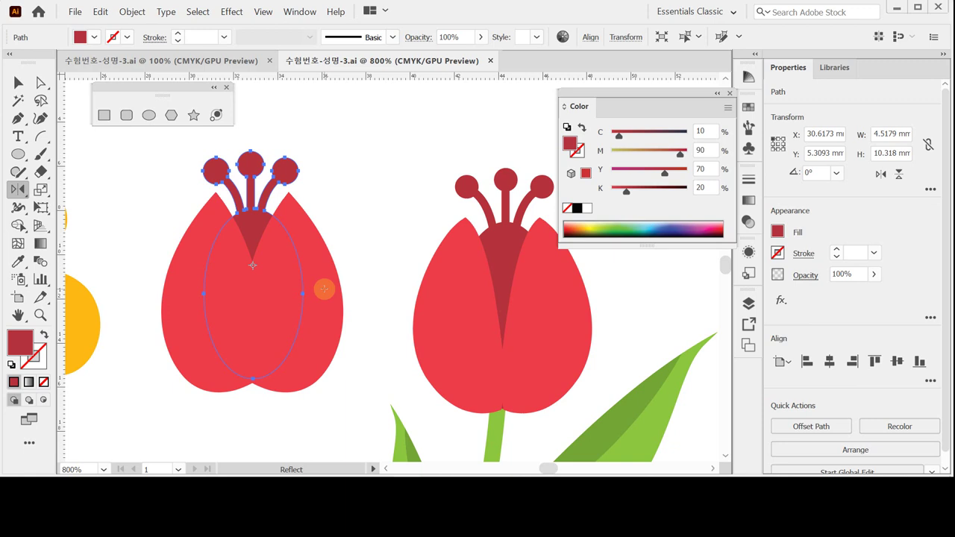
Draw a curved stem about 15 mm tall from the blossom's base down to the left, using the sample stem's green as stroke without fill
scroll(347, 358, "down", 2)
scroll(356, 320, "up", 1)
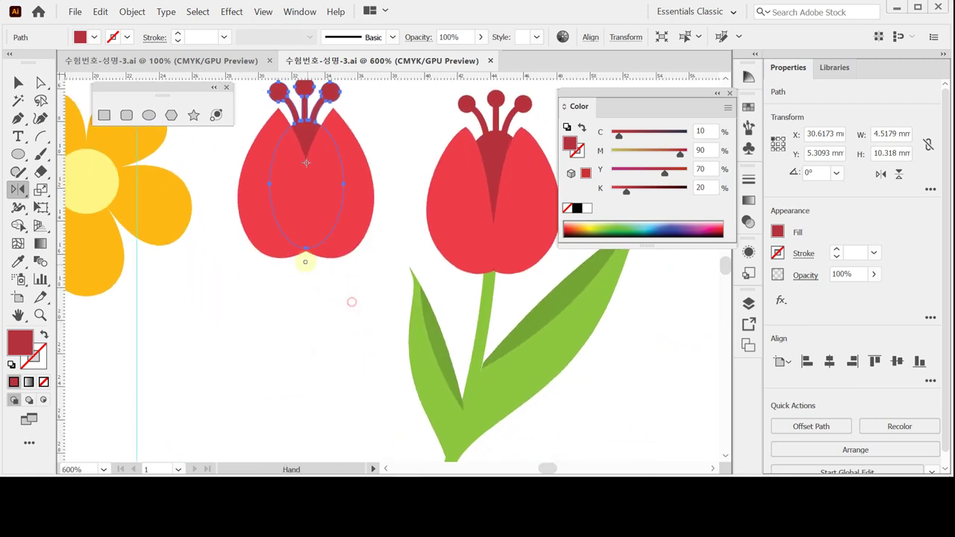
scroll(328, 291, "down", 2)
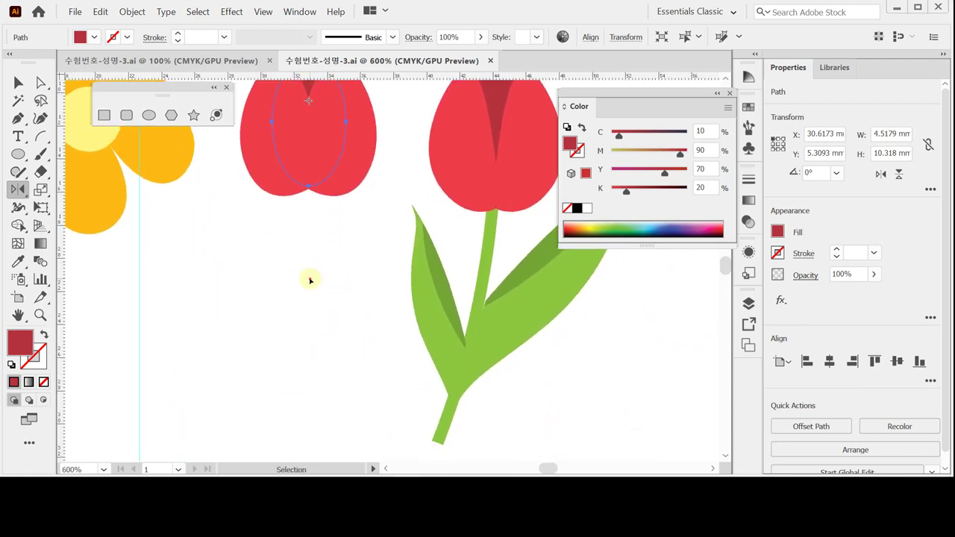
left_click(311, 280)
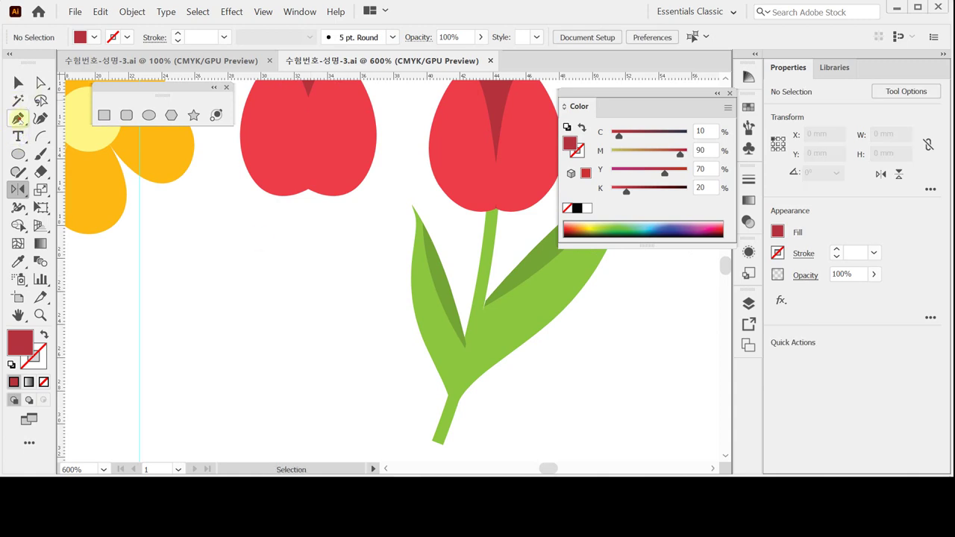
left_click(18, 118)
left_click(483, 278, "ctrl")
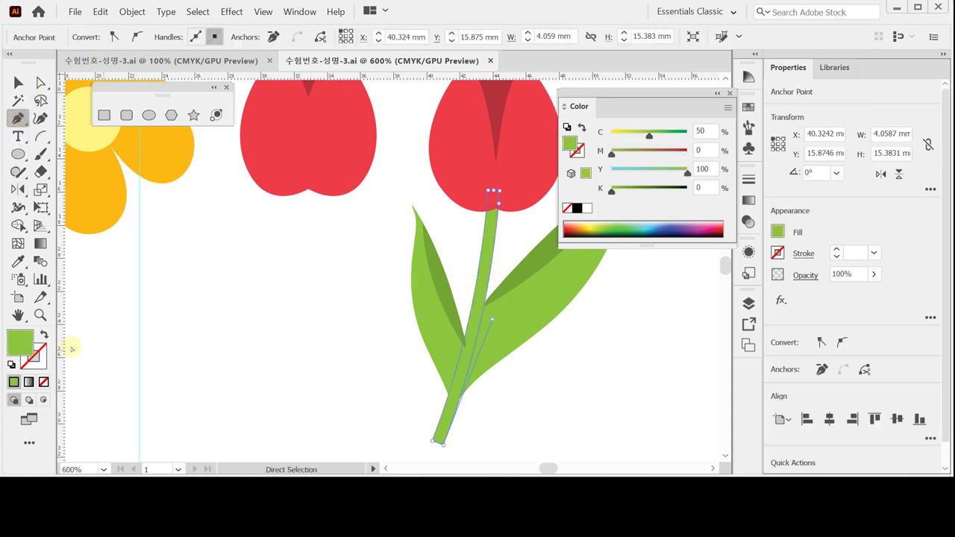
left_click(127, 335, "ctrl")
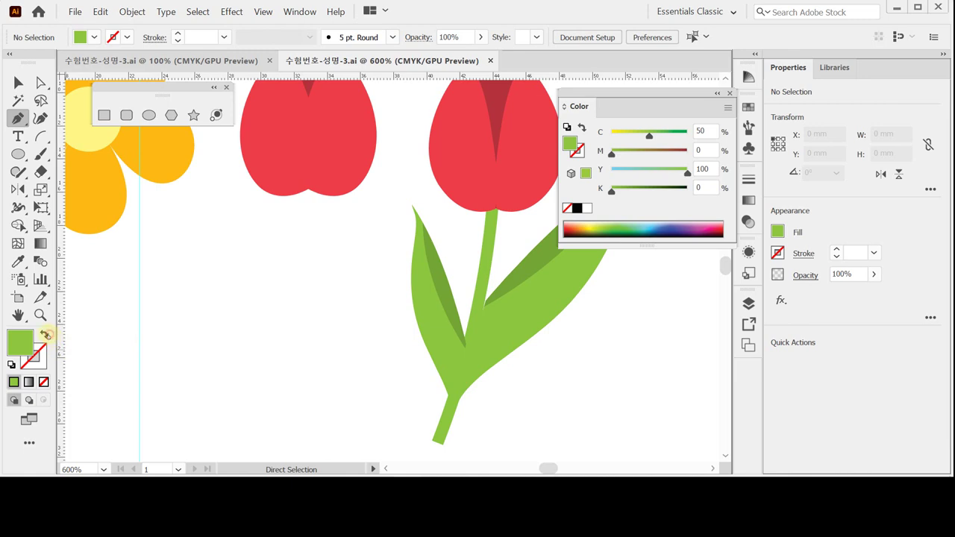
left_click(44, 335)
left_click(309, 179)
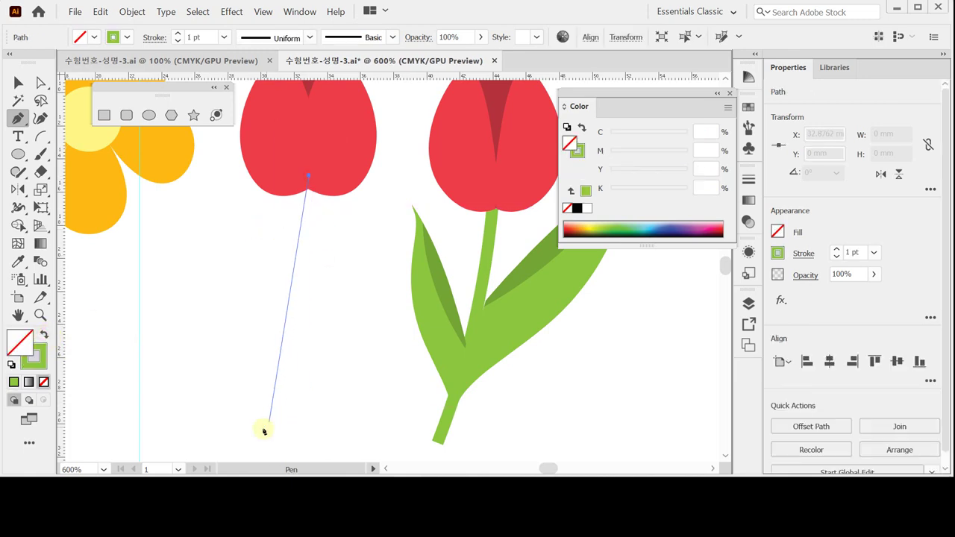
left_click_drag(261, 430, 213, 460)
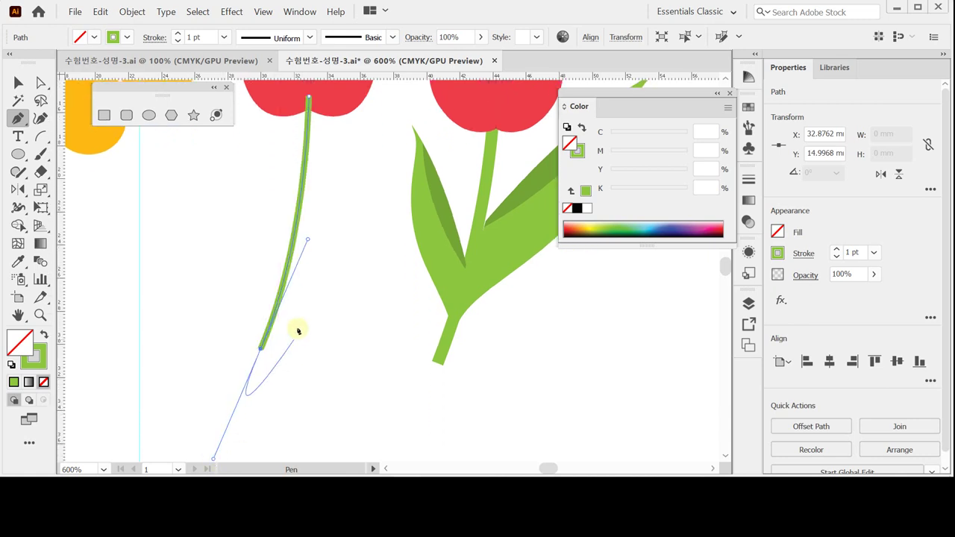
Set the new stem's stroke to 2 pt and convert it into a filled shape with Outline Stroke
scroll(294, 330, "up", 3)
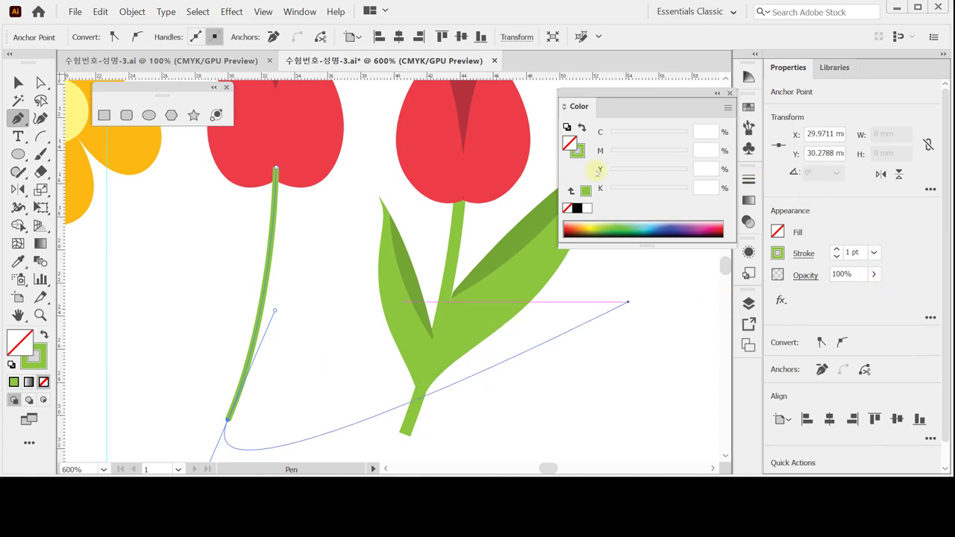
left_click(578, 152)
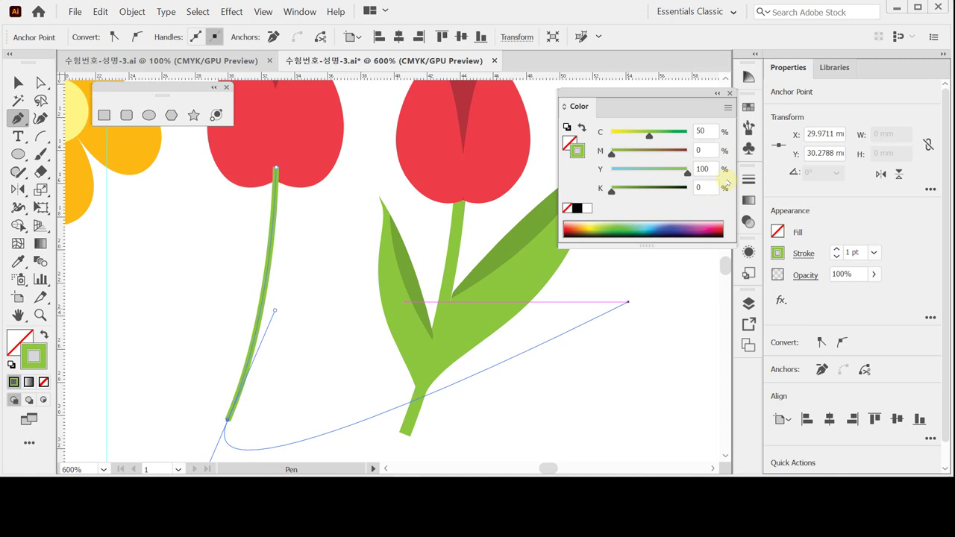
left_click(836, 250)
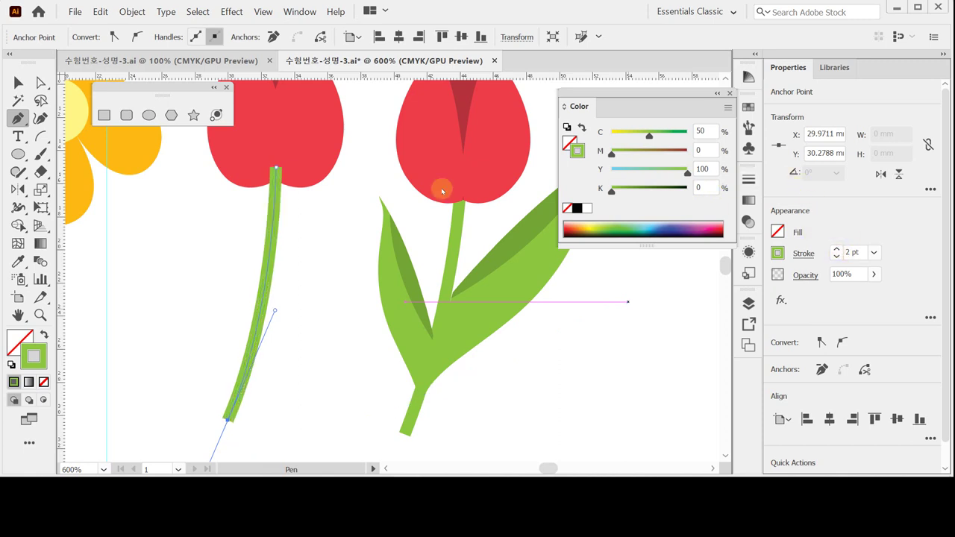
left_click(131, 12)
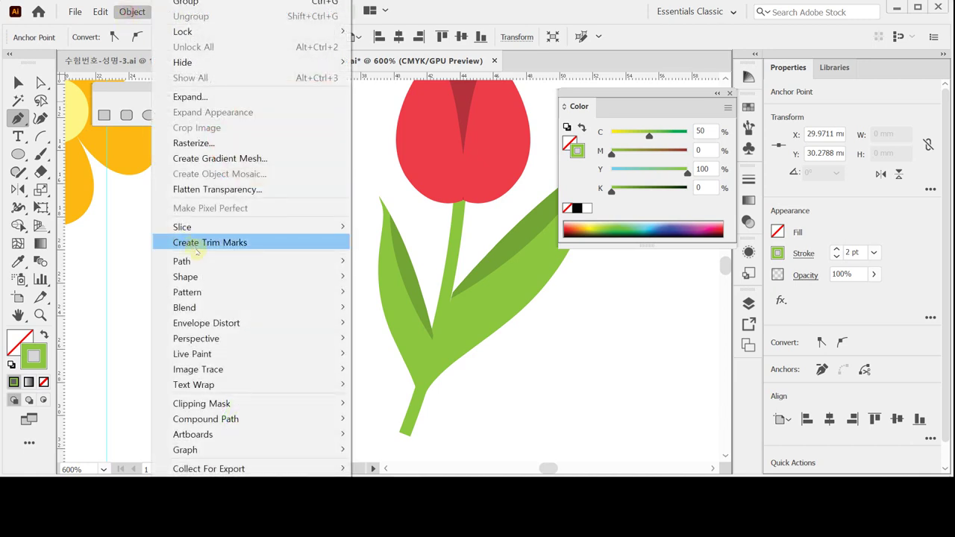
mouse_move(201, 261)
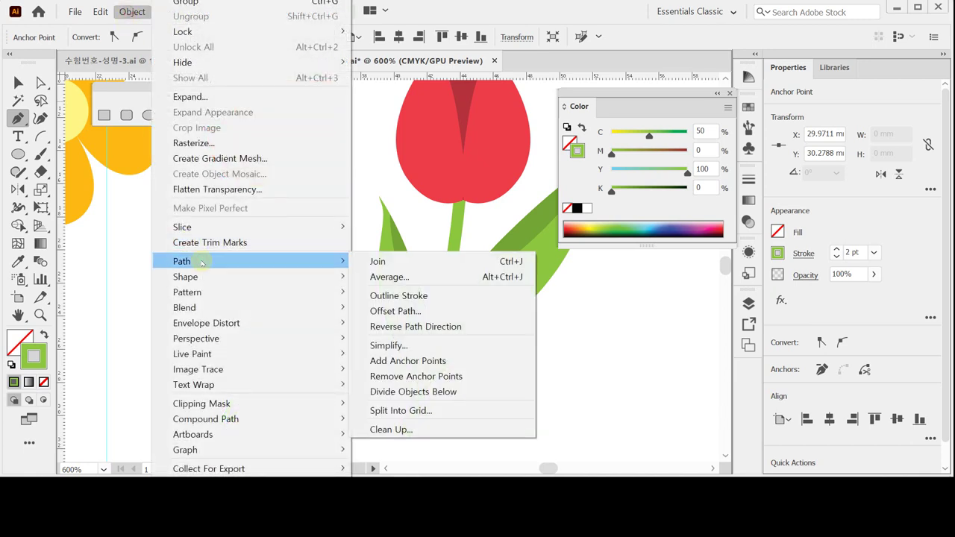
left_click(422, 295)
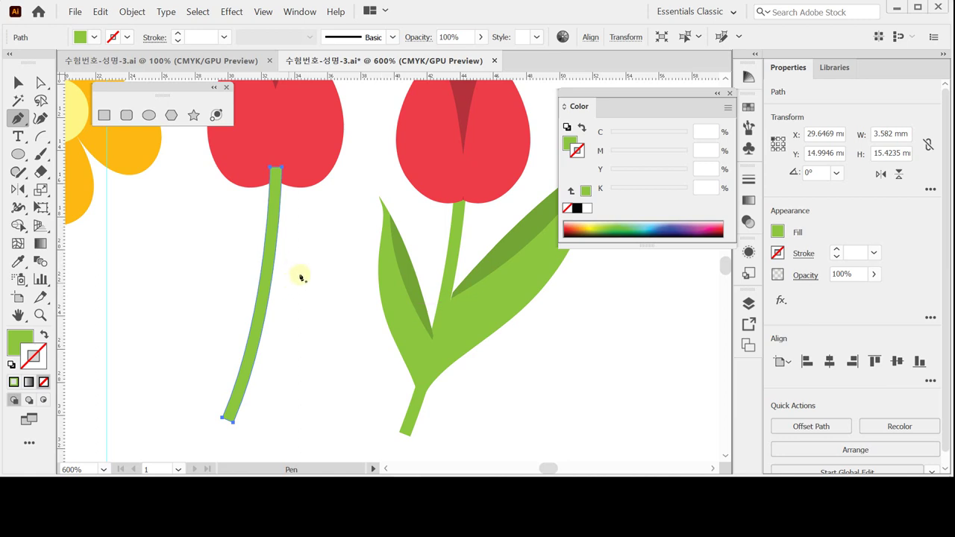
Move the whole reference tulip to the right to leave room beside the new stem
key("v")
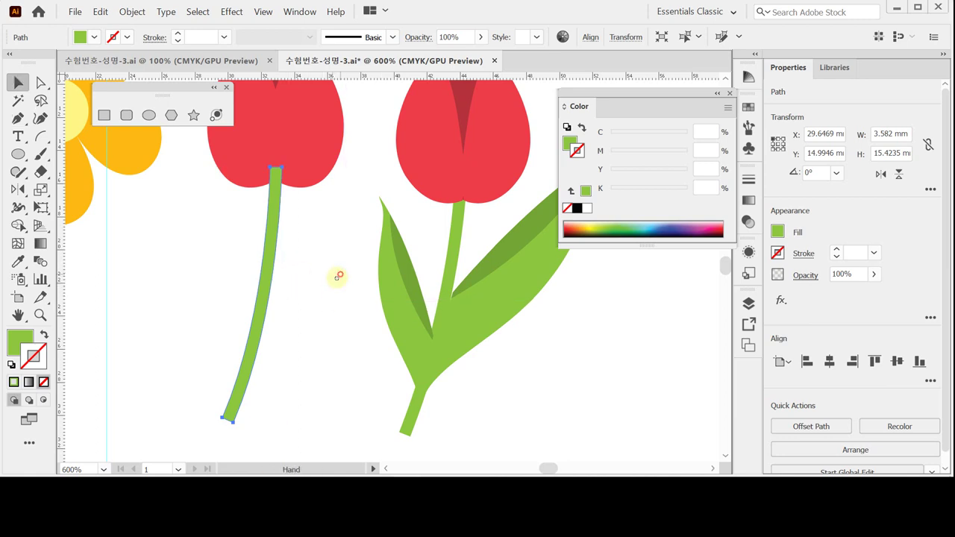
left_click_drag(336, 273, 251, 307)
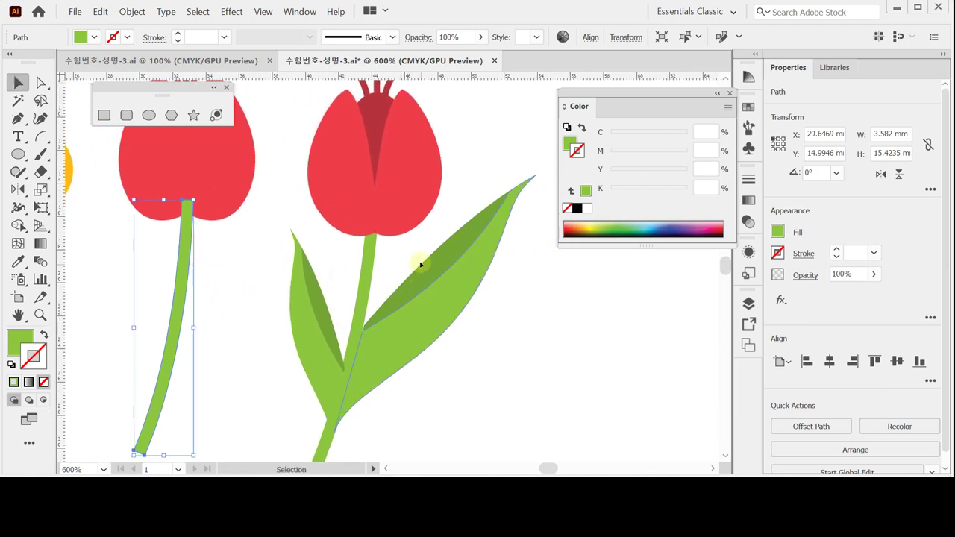
key("ctrl+space")
left_click(408, 337, "ctrl+alt")
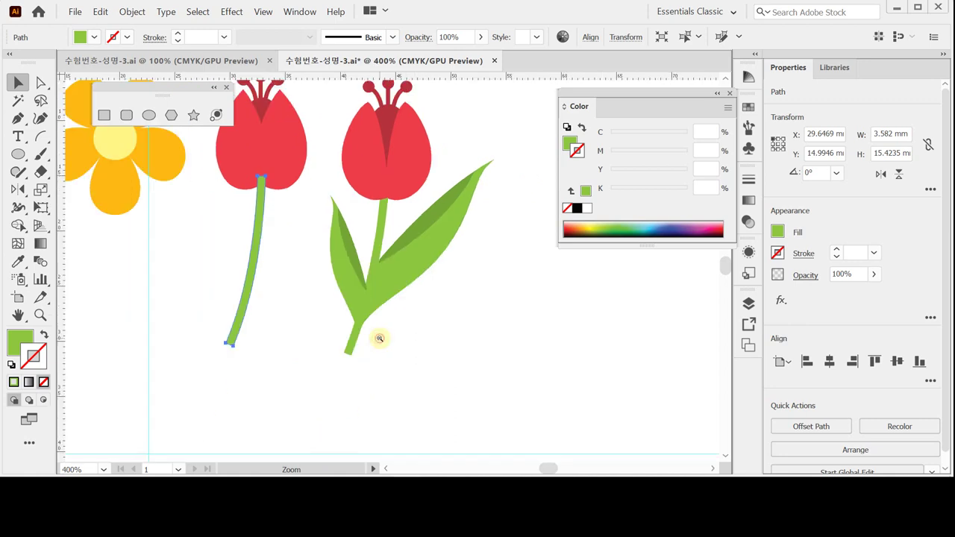
left_click_drag(288, 305, 281, 335)
key("ctrl+shift+a")
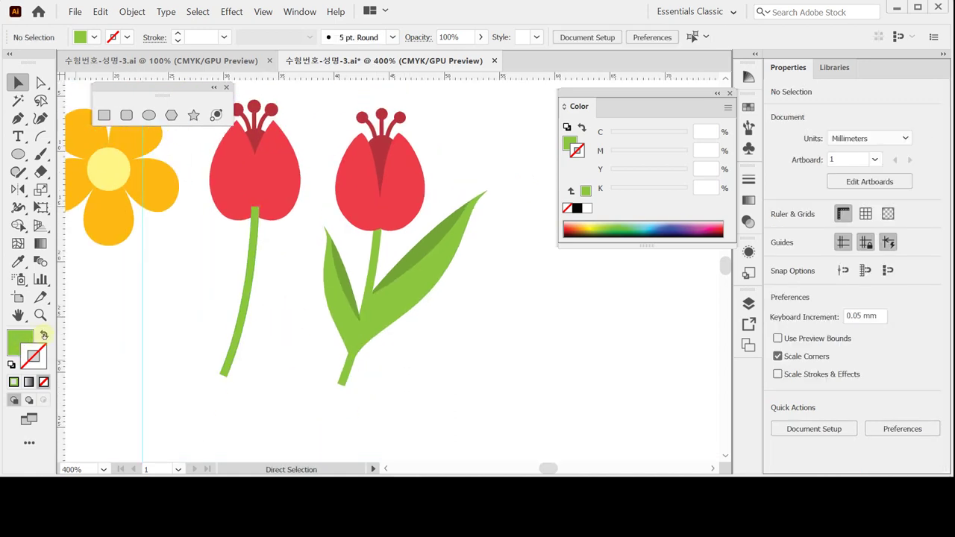
left_click(44, 335)
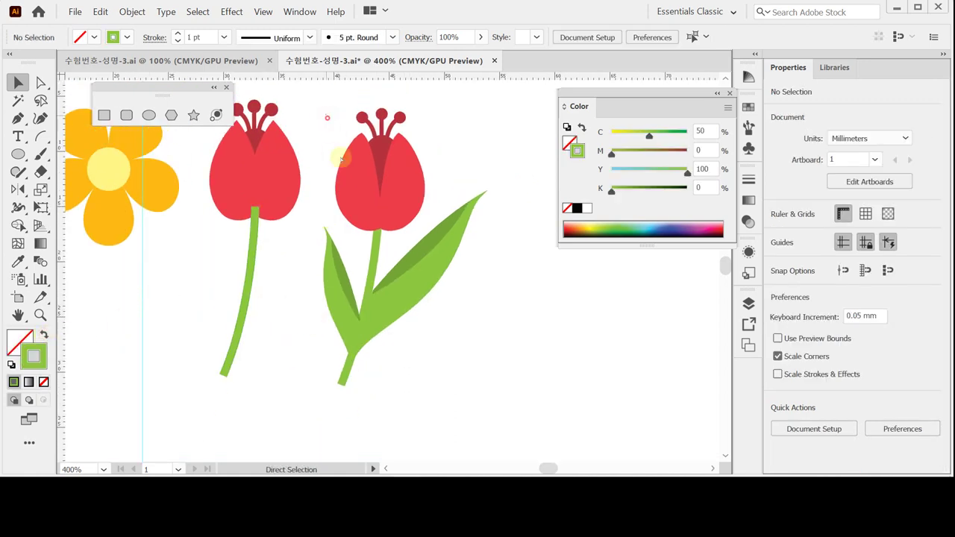
left_click_drag(326, 114, 443, 369)
left_click_drag(308, 100, 427, 394)
left_click_drag(415, 188, 460, 187)
left_click(319, 363)
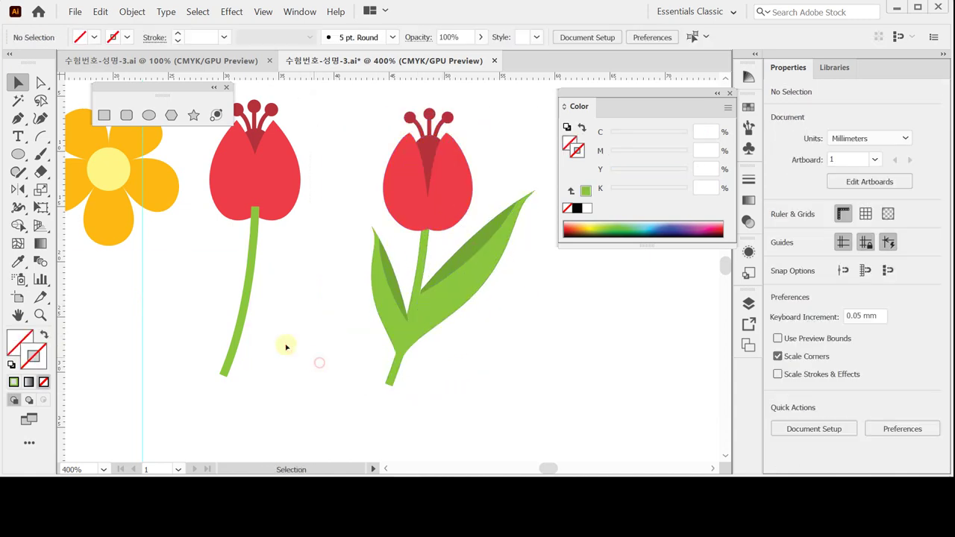
Draw a closed pointed leaf about 12 mm wide and 14 mm tall on the stem's right side with the Pen tool and fill it green without stroke
key("a")
left_click(217, 366)
key("ctrl+shift+a")
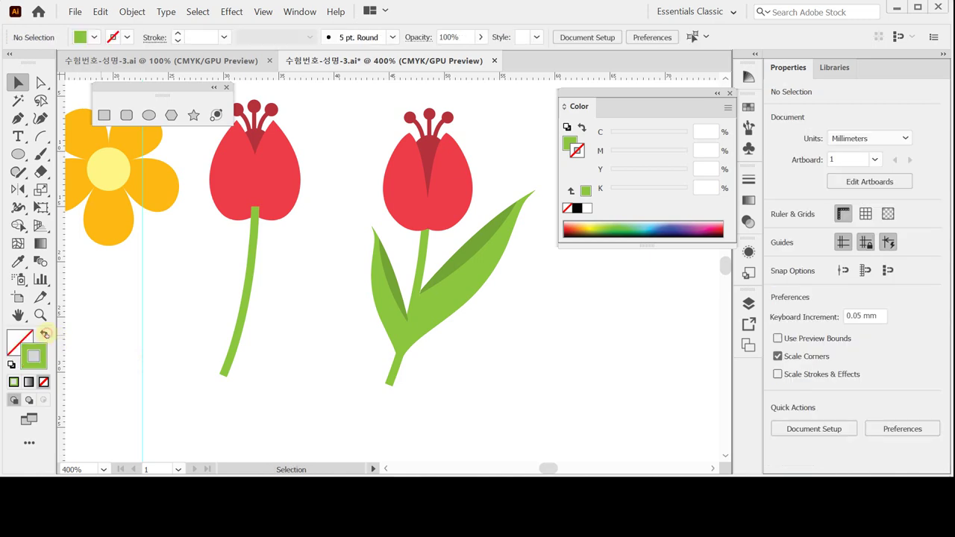
key("shift+x")
key("v")
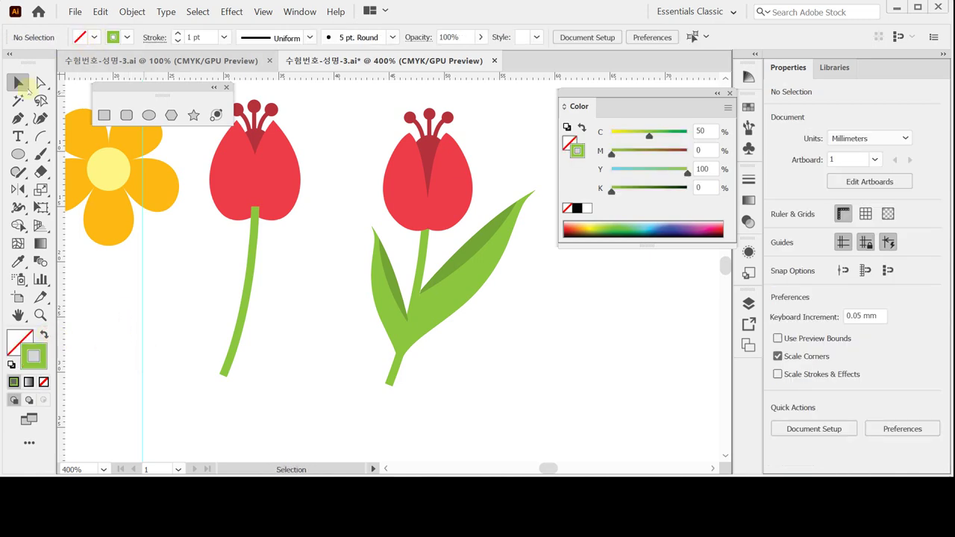
left_click(18, 118)
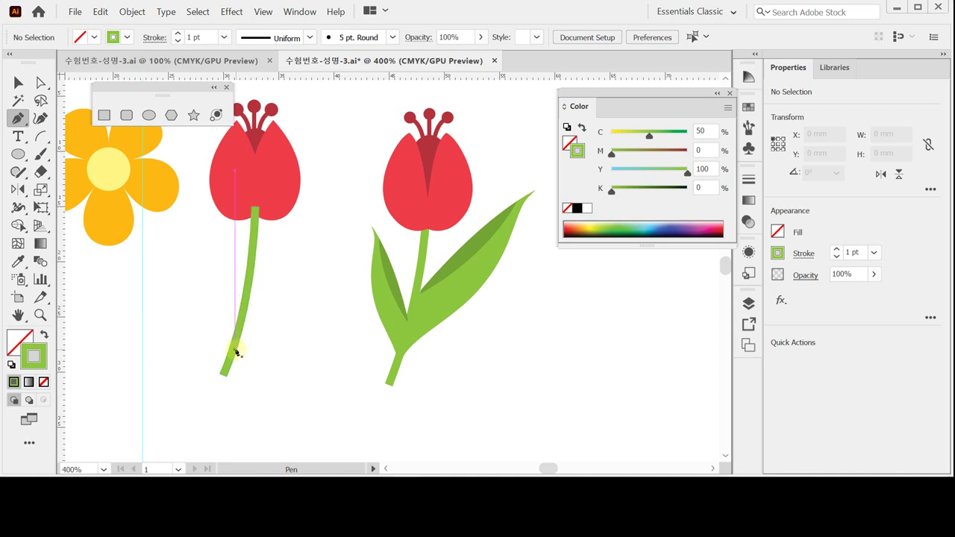
left_click(249, 295)
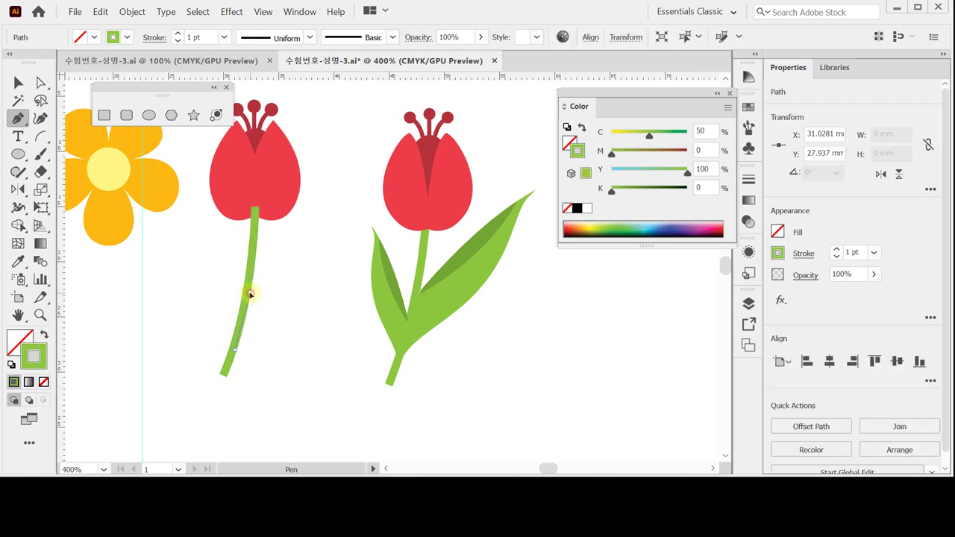
mouse_move(250, 294)
left_mouse_down()
mouse_move(324, 224)
mouse_move(413, 184)
left_mouse_up()
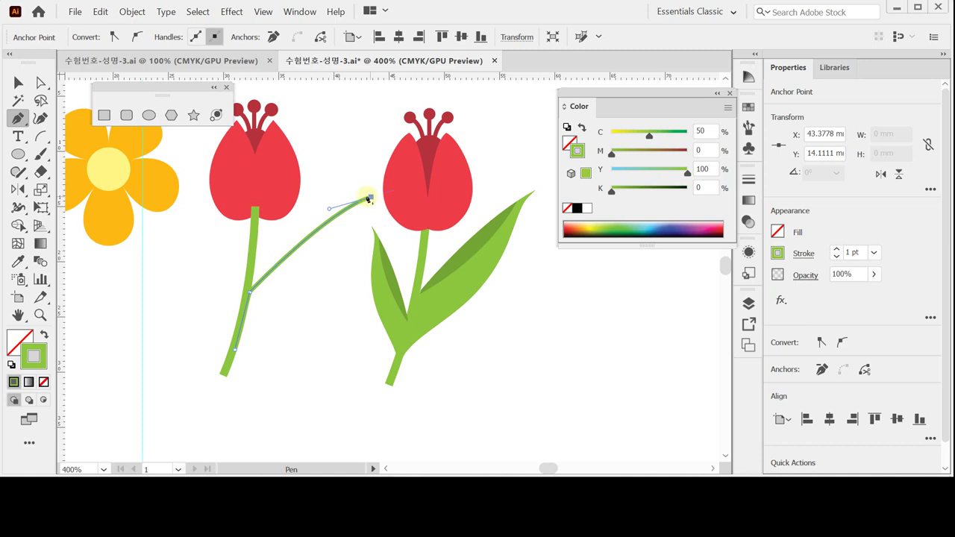
left_click(371, 197)
left_click_drag(348, 220, 340, 237)
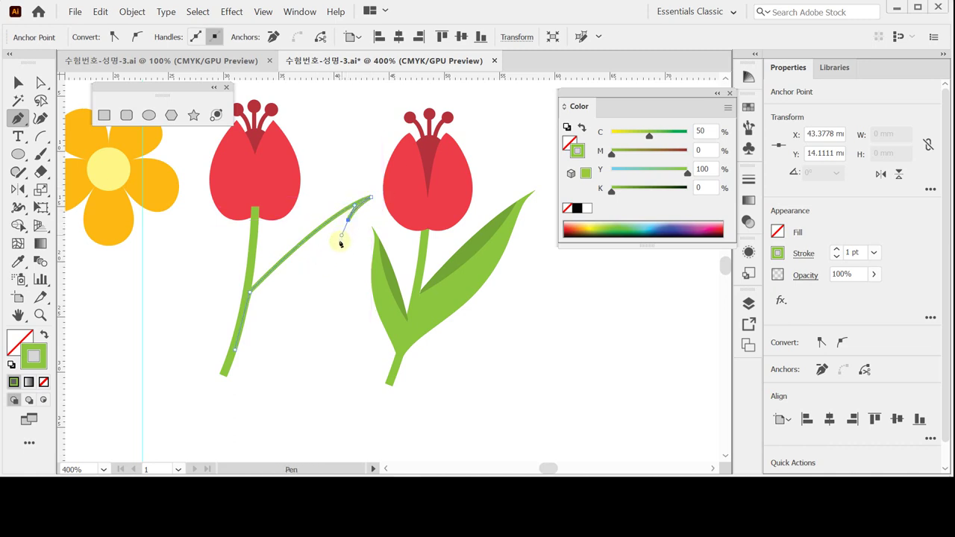
left_click_drag(319, 286, 305, 301)
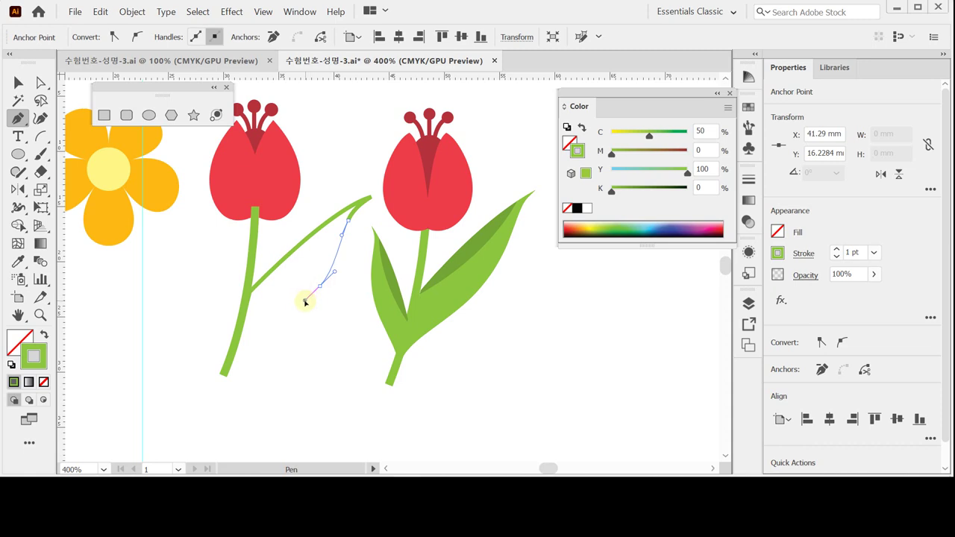
left_click_drag(234, 352, 180, 377)
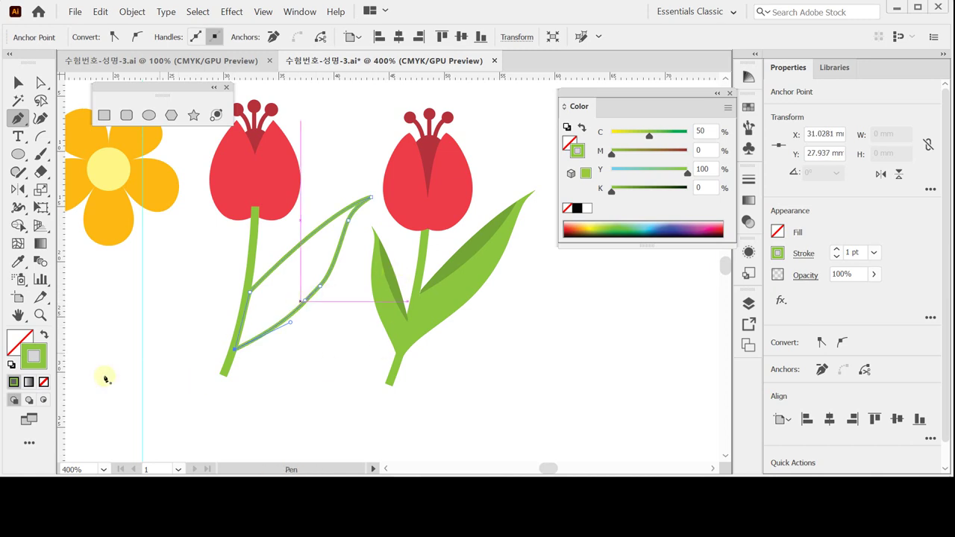
left_click(44, 335)
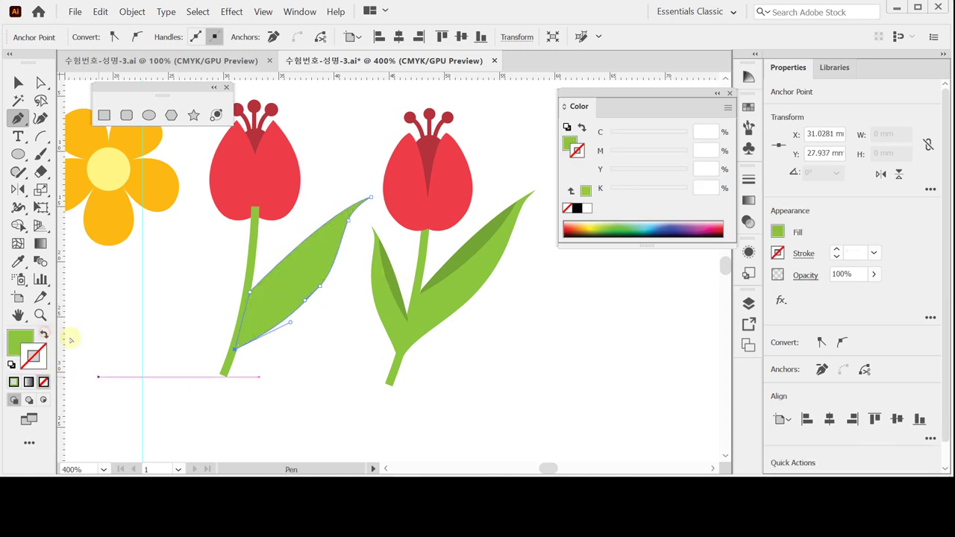
Shift the anchor on the leaf's lower right edge inward and down to slim the leaf
left_click(326, 295, "ctrl")
left_click(320, 285, "ctrl")
mouse_move(320, 285)
left_mouse_down()
mouse_move(316, 293)
mouse_move(328, 275)
left_mouse_up()
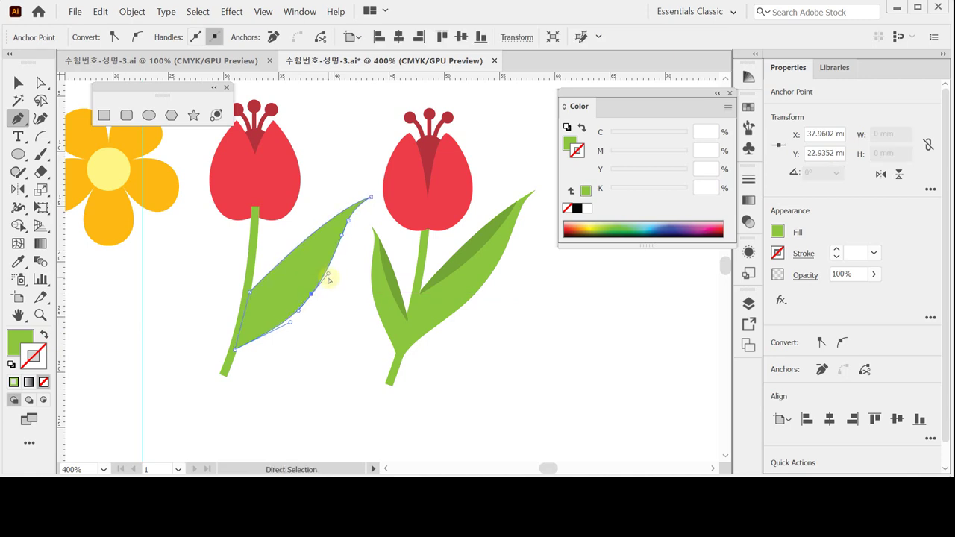
Move the leaf's base anchor further down the stem and shorten its curve handle to smooth the lower edge
left_click(233, 356)
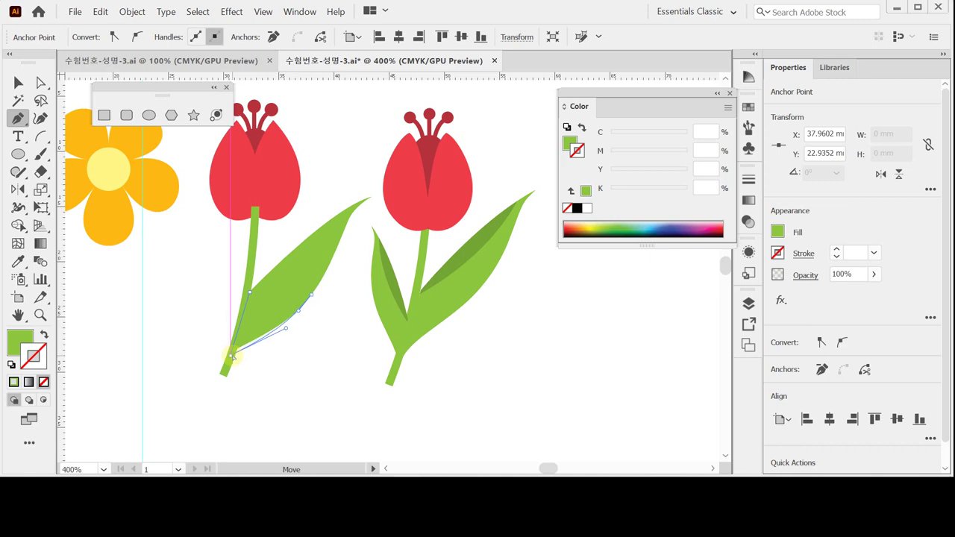
left_click(293, 343)
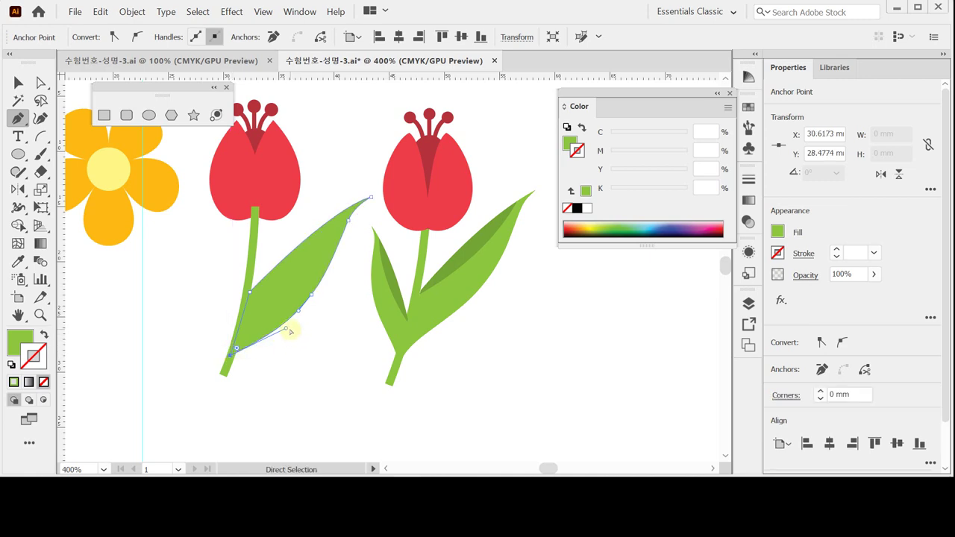
left_click_drag(287, 330, 276, 328)
left_click(312, 297)
left_click_drag(312, 296, 312, 299)
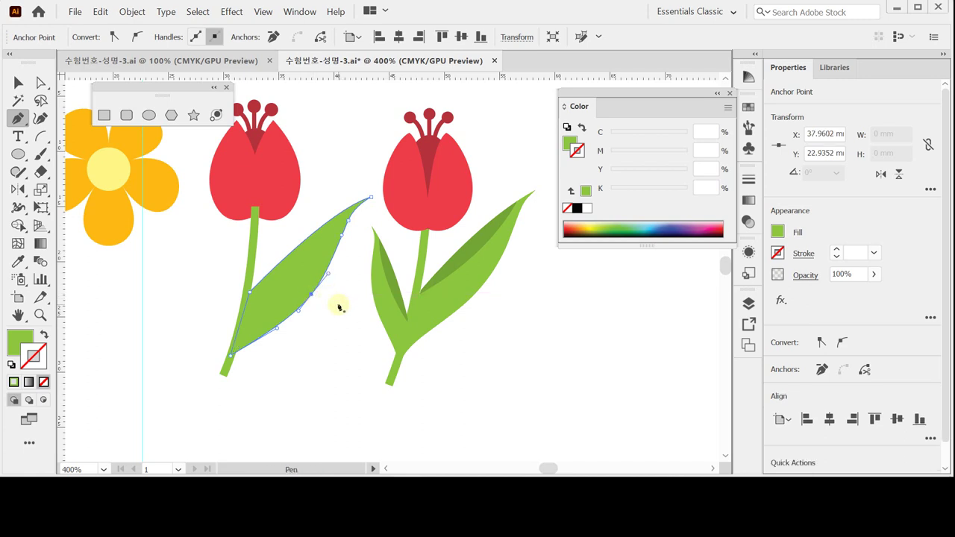
left_click(340, 303)
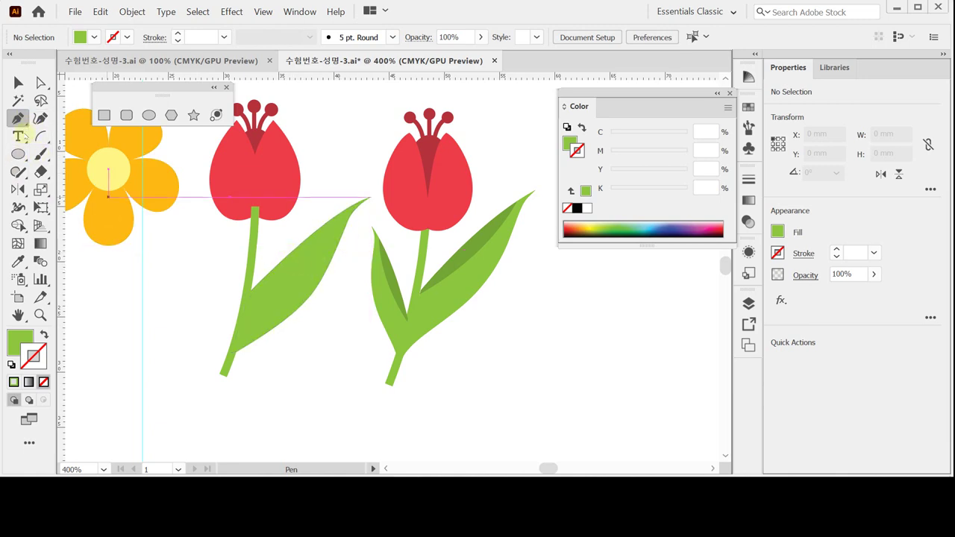
Draw a curved open path with no fill and a 1 pt black stroke across the right leaf, from beyond its tip edge past the stem
left_click(11, 364)
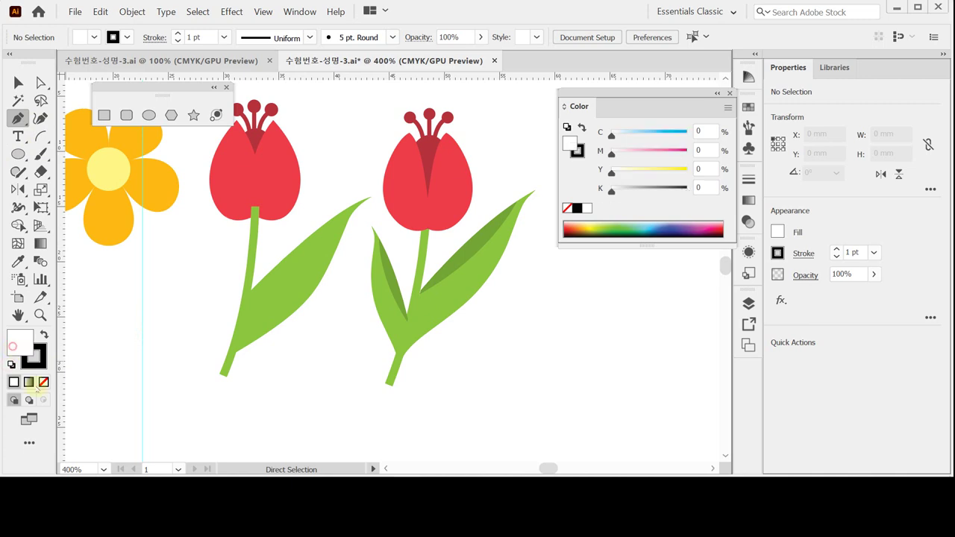
left_click(43, 382)
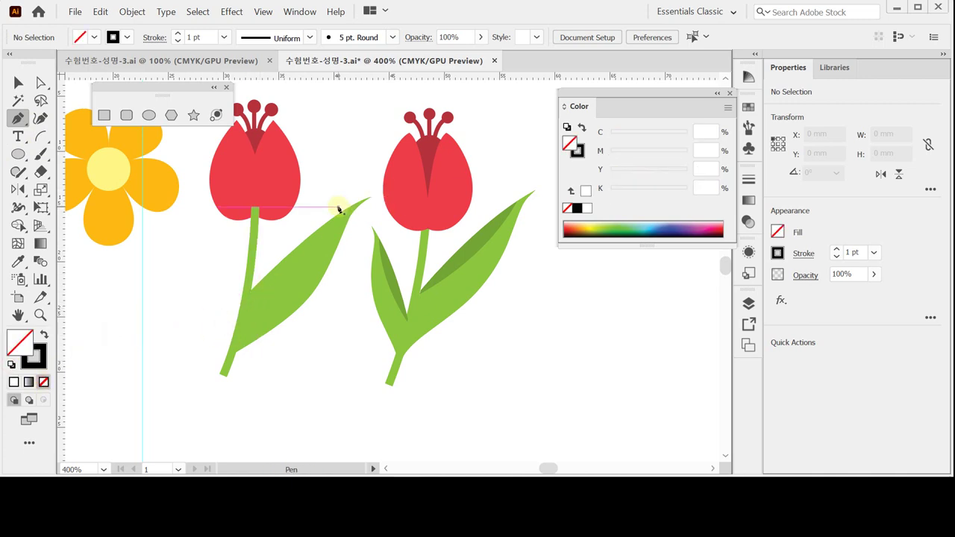
left_click_drag(340, 197, 320, 246)
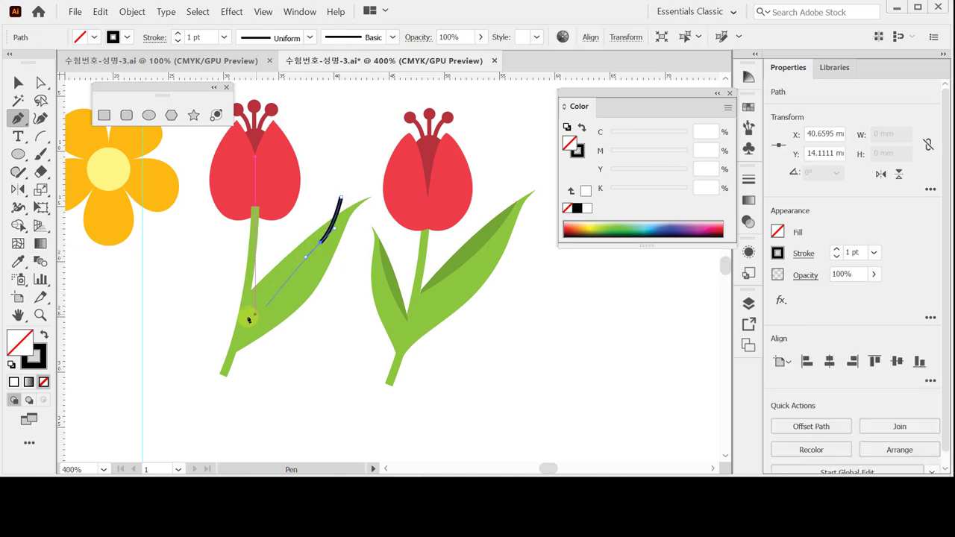
left_click_drag(230, 309, 242, 314)
key("ctrl+z")
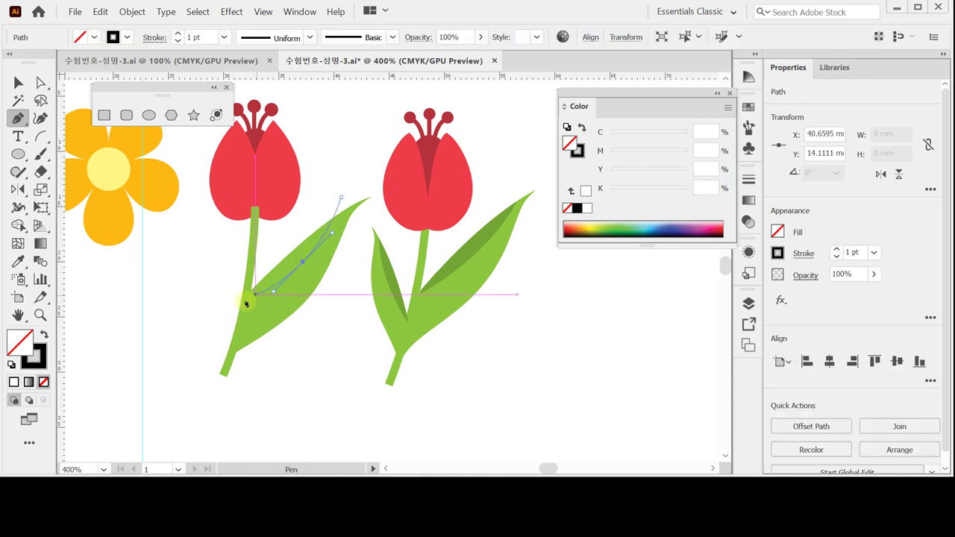
left_click(213, 306)
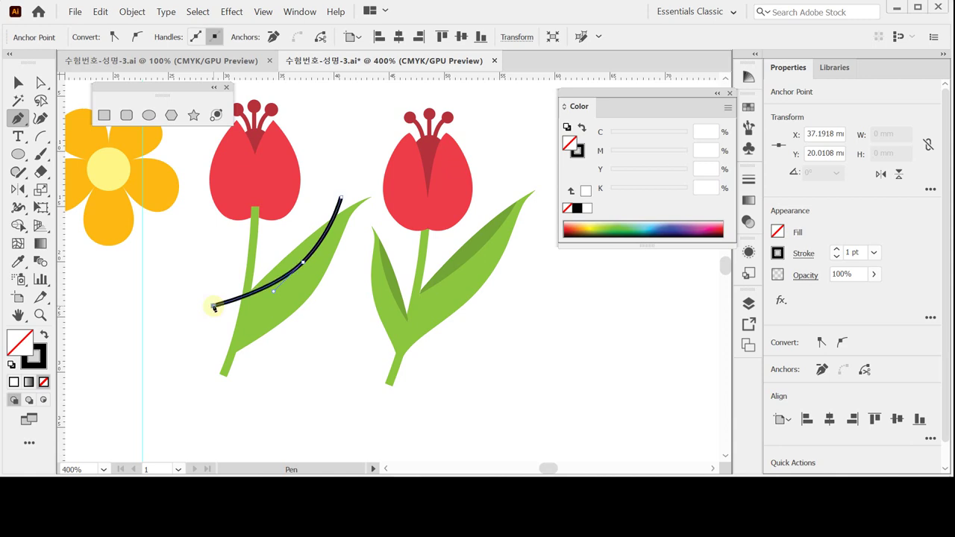
Divide the right leaf along the curved line with the Pathfinder Divide operation
left_click(191, 254, "ctrl")
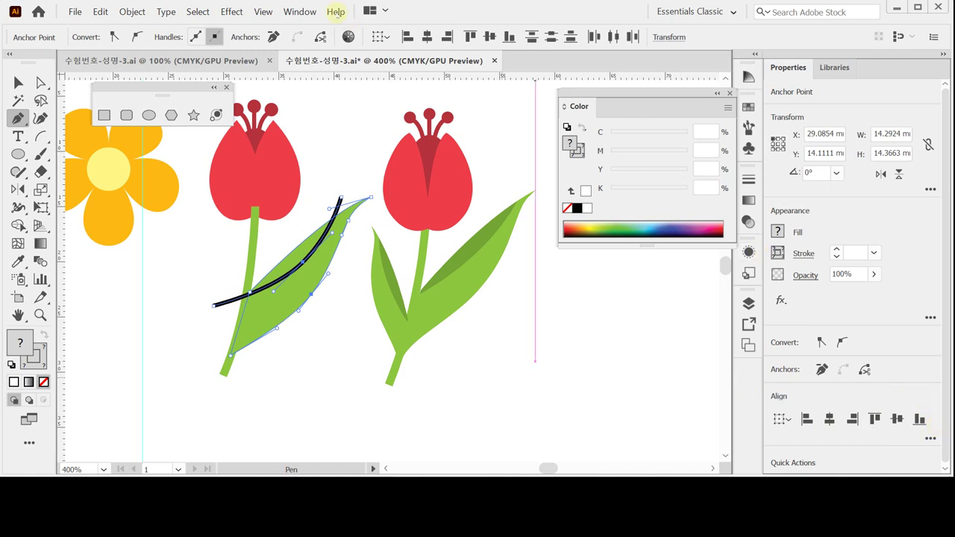
left_click(18, 83)
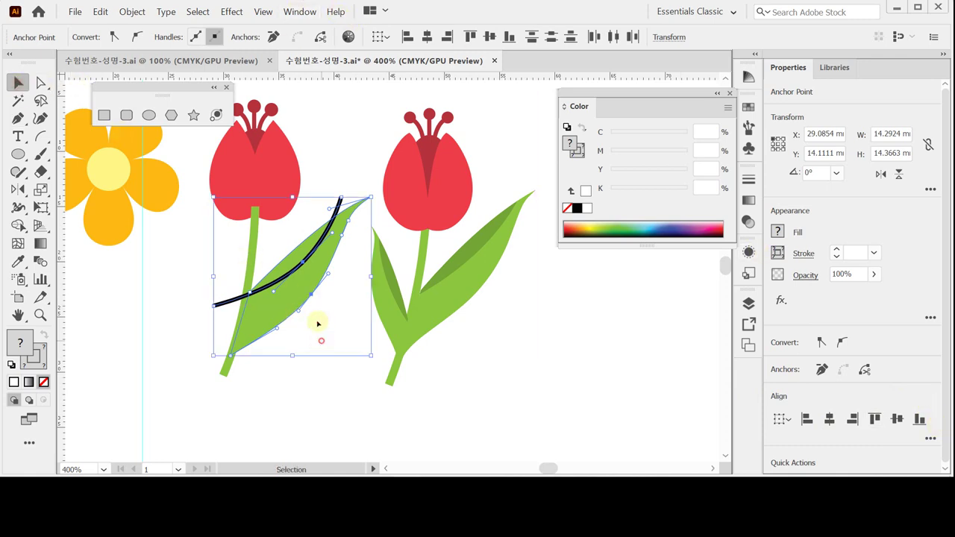
left_click(291, 248)
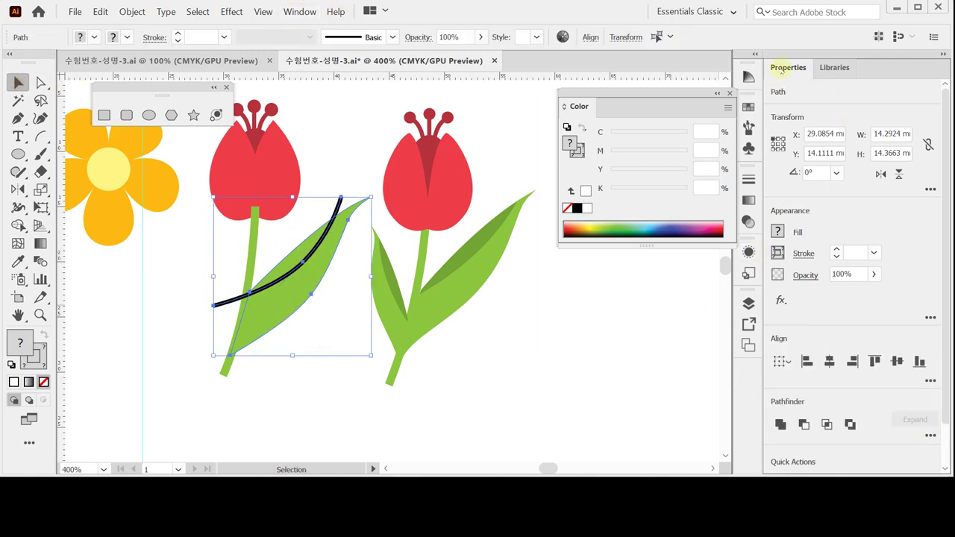
scroll(945, 394, "down", 2)
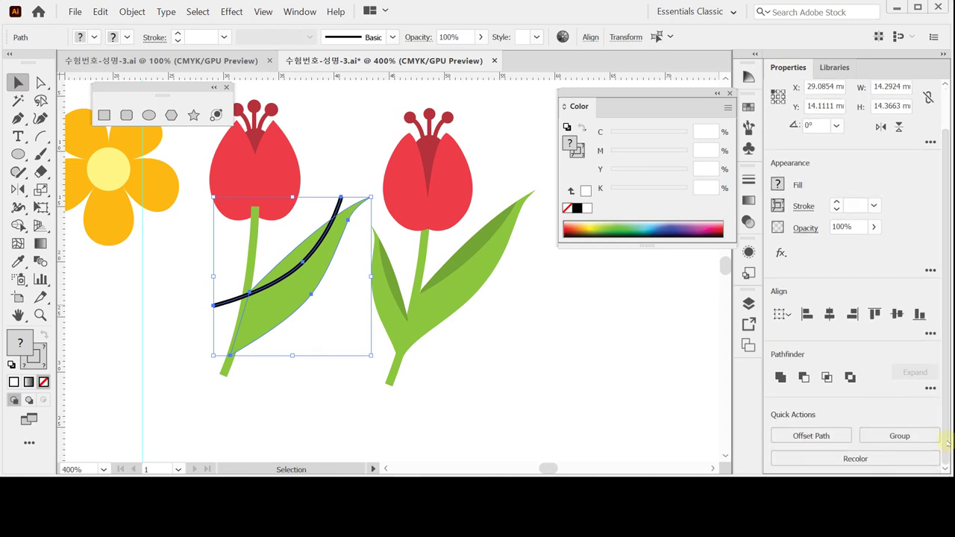
left_click(928, 388)
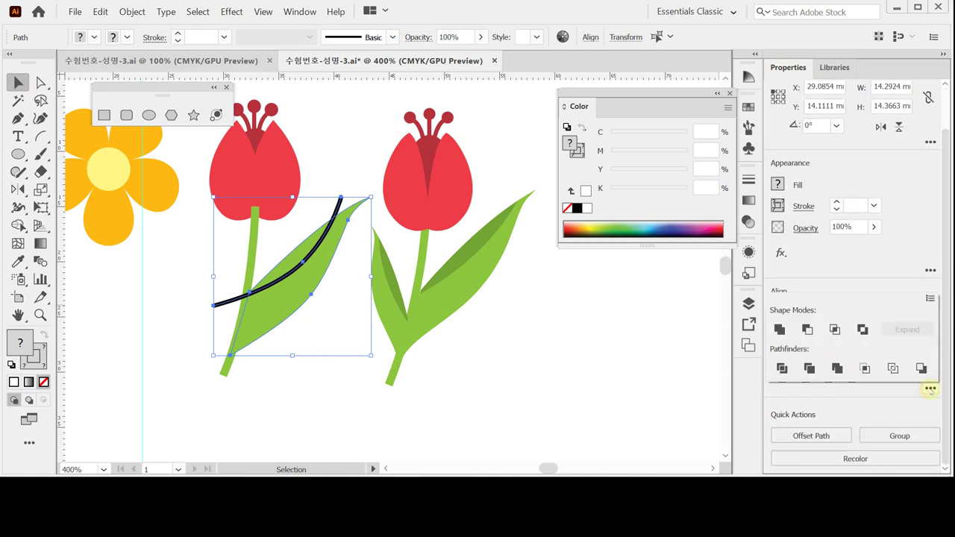
left_click(782, 368)
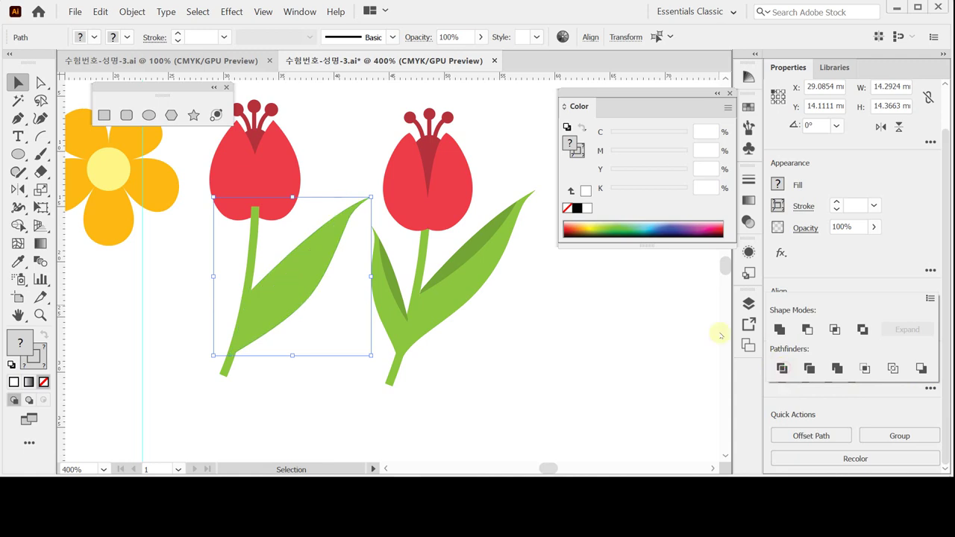
Isolate the divided leaf and recolour its upper piece with the dark green (C50 M0 Y100 K20) sampled from the reference leaf's shading
left_click(297, 260)
double_click(297, 259)
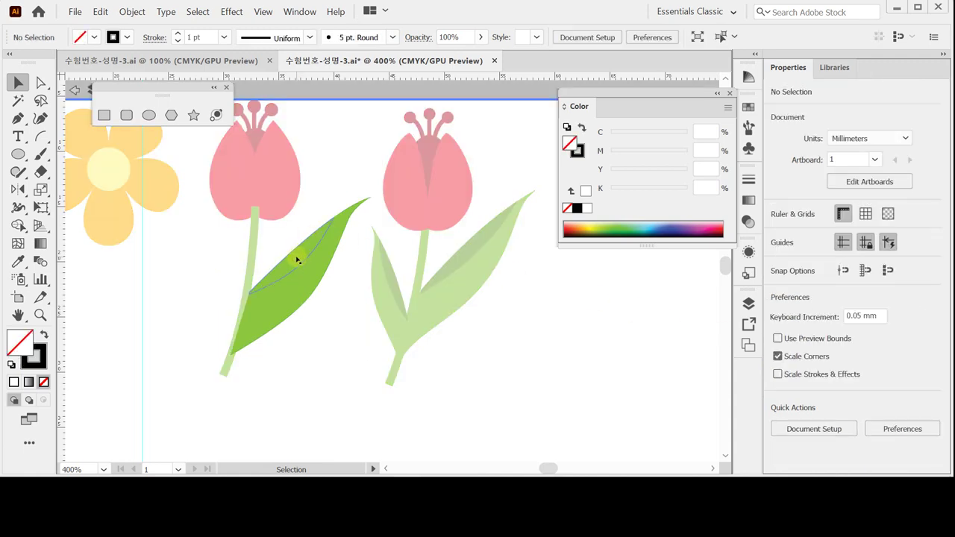
left_click(297, 259)
left_click_drag(175, 90, 171, 144)
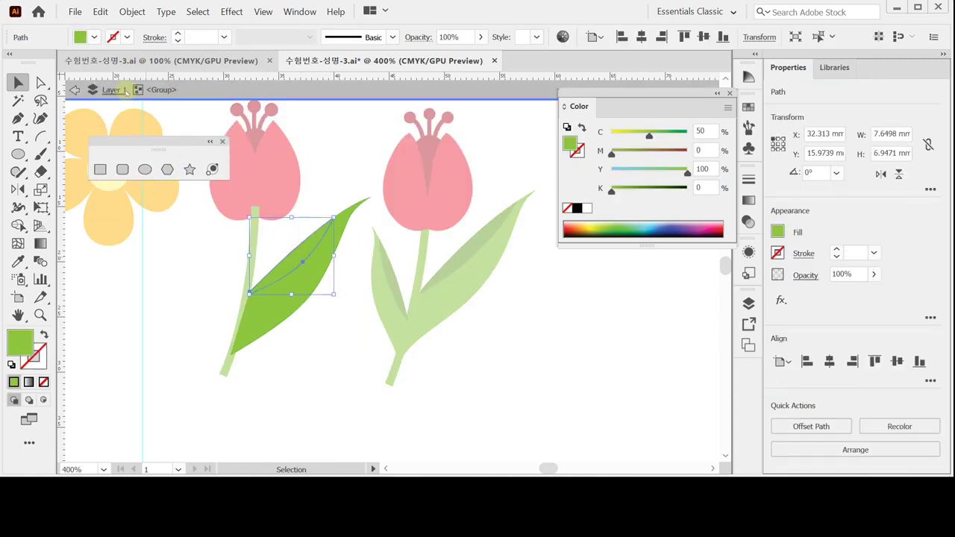
key("i")
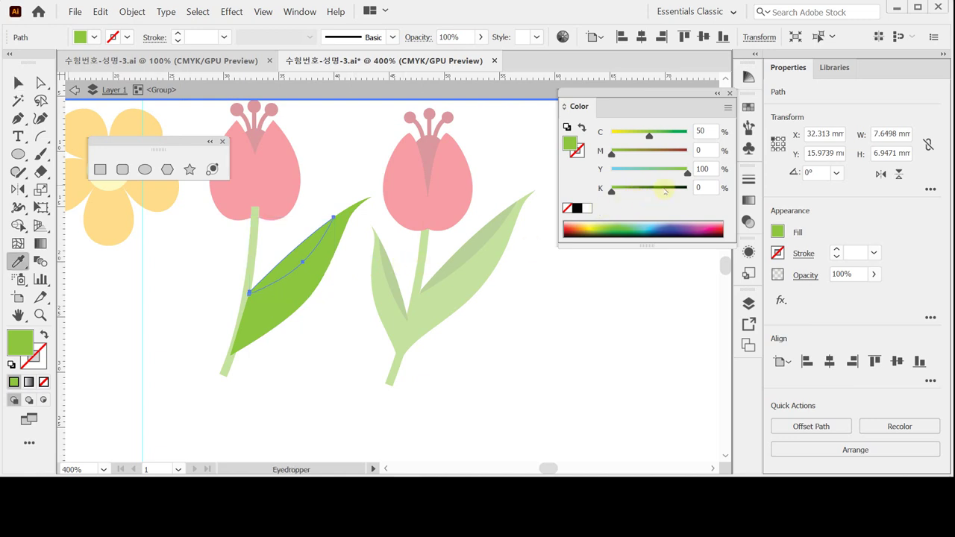
left_click(468, 249)
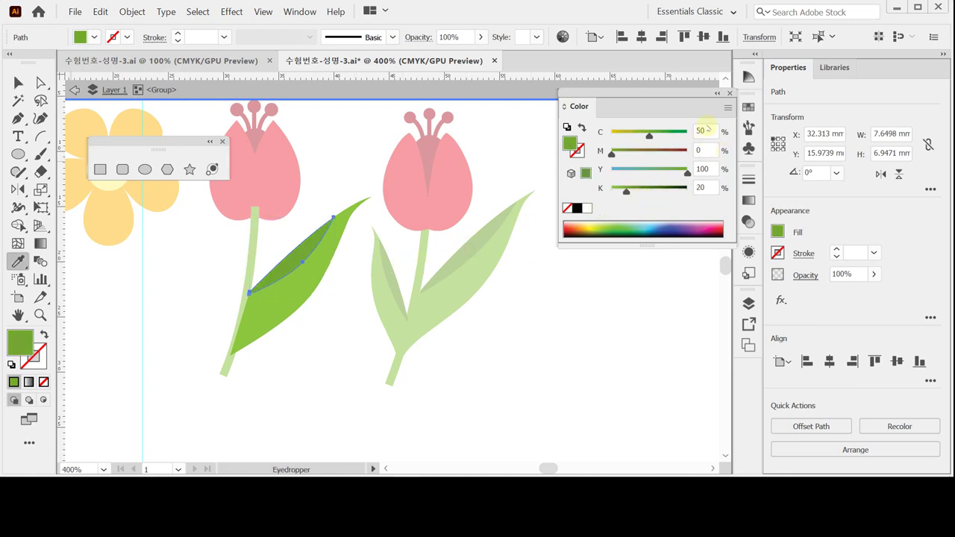
key("ctrl+shift+a")
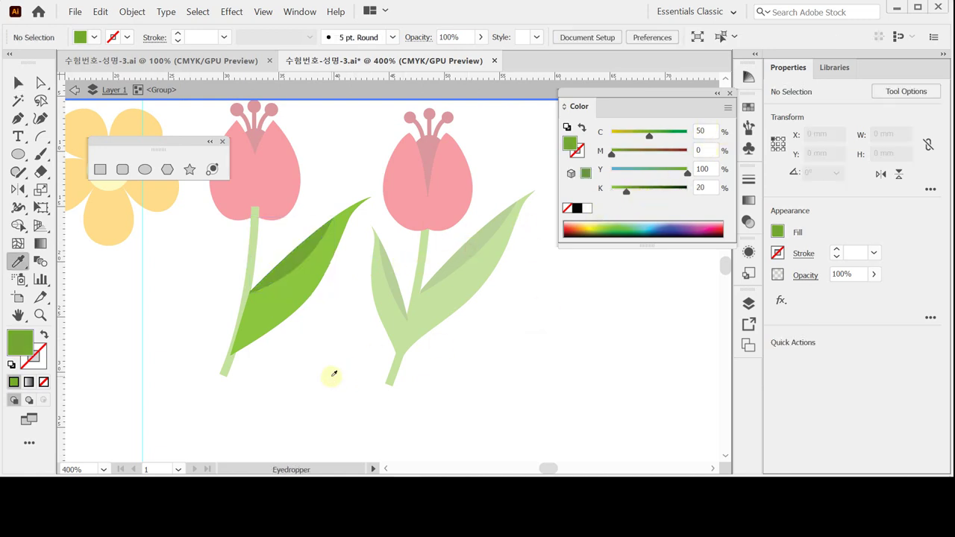
key("Escape")
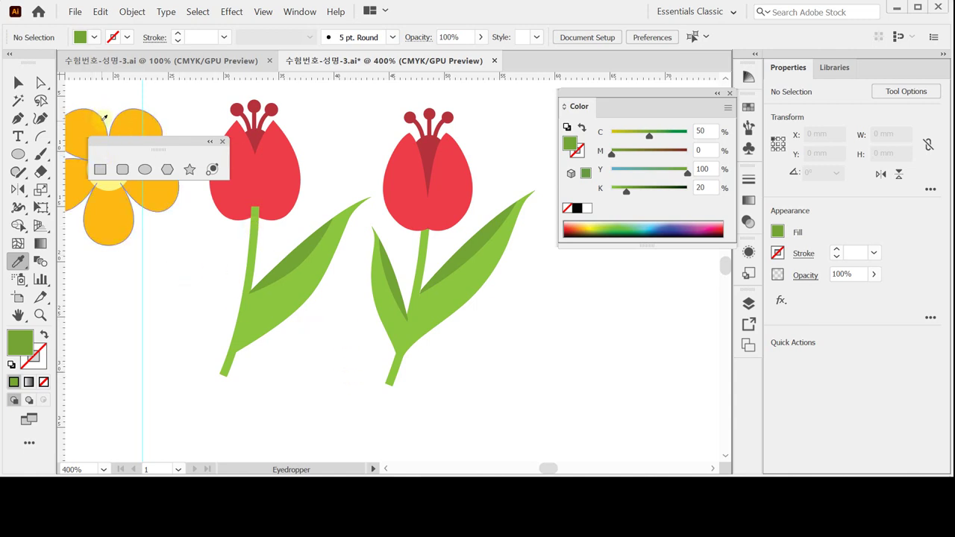
Reflect a copy of the two-tone leaf group about a point on the stem so it stands on the stem's left side
left_click(18, 82)
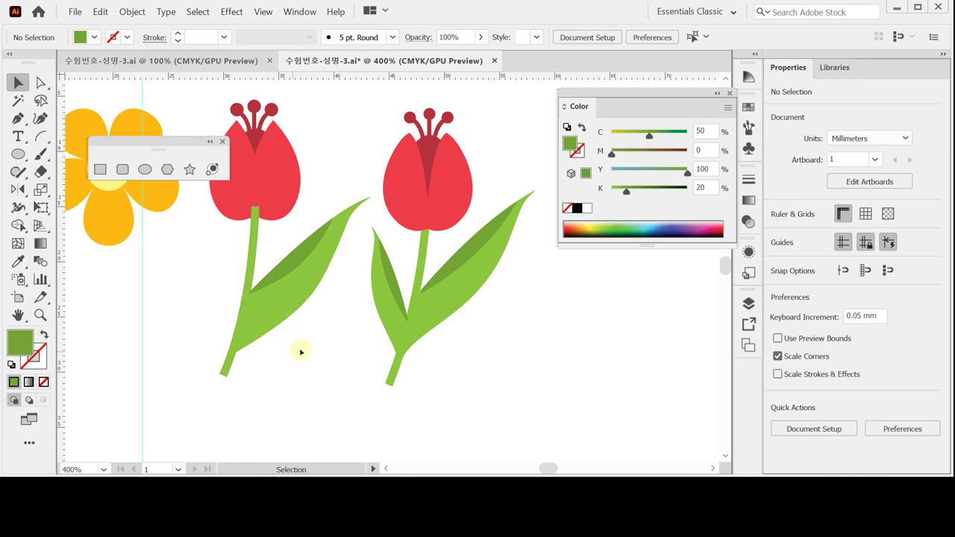
left_click_drag(301, 351, 285, 261)
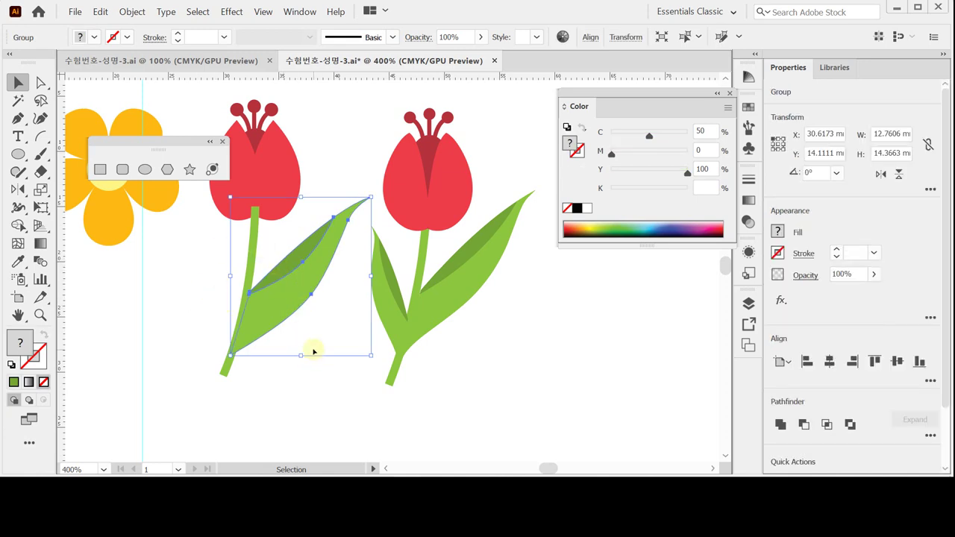
left_click_drag(313, 348, 288, 249)
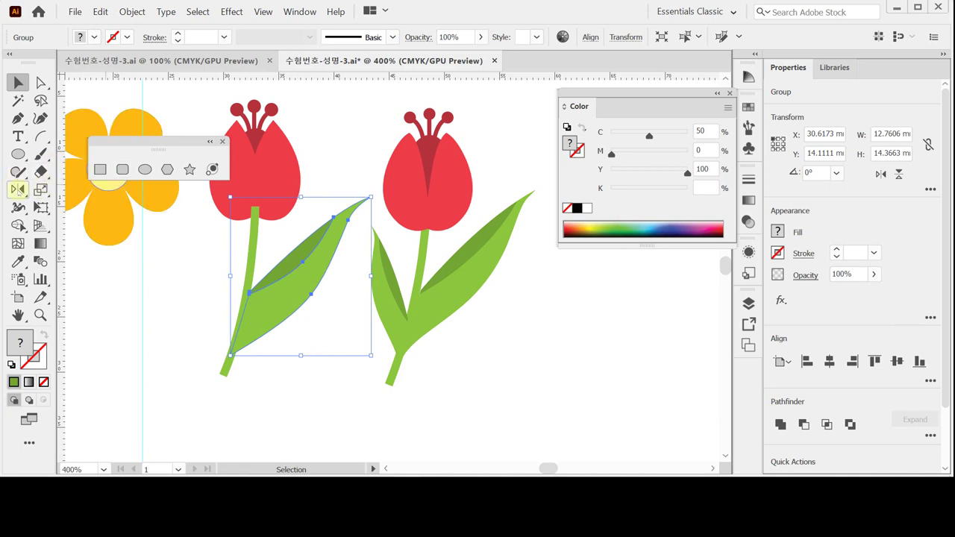
left_click(19, 189)
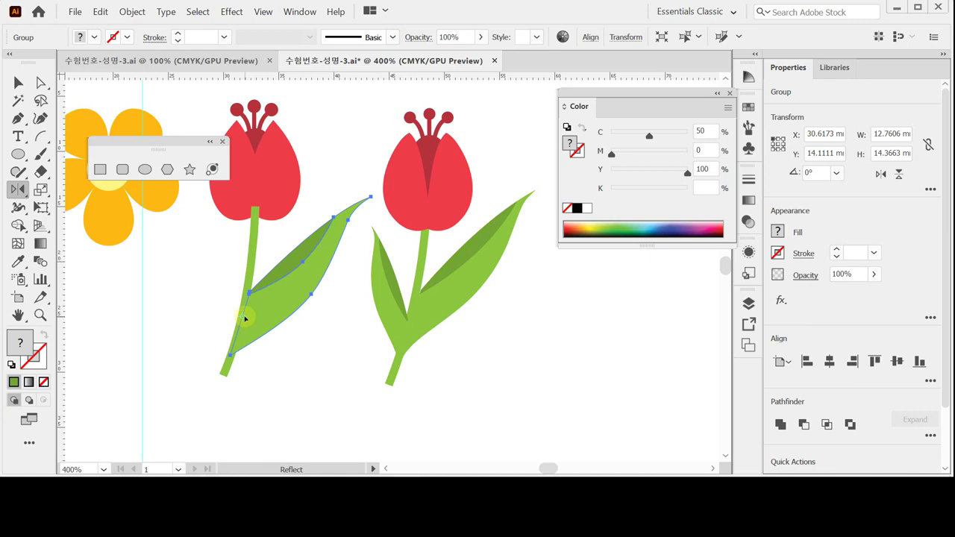
left_click(244, 317)
left_click_drag(326, 271, 190, 220)
key("alt")
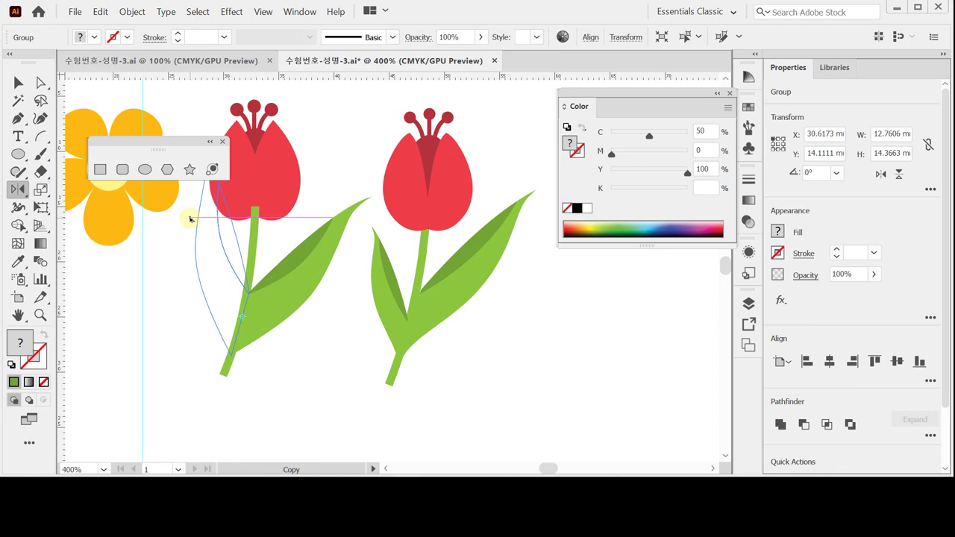
left_click_drag(189, 219, 189, 219)
Scale the mirrored left leaf down proportionally to about 3 mm wide and 11.7 mm tall, keeping its base on the stem
scroll(279, 337, "up", 2)
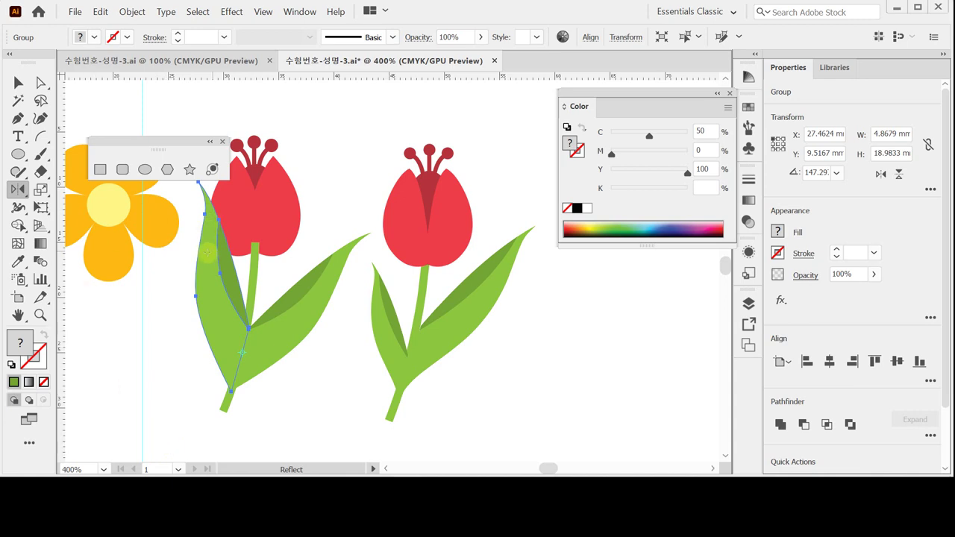
left_click_drag(192, 305, 197, 339)
key("ctrl")
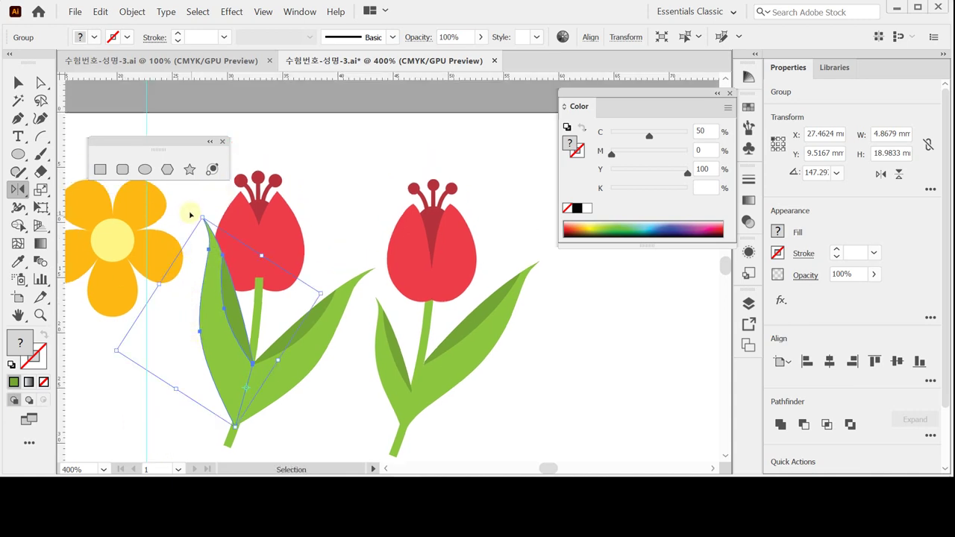
key("shift")
left_click_drag(202, 216, 222, 277)
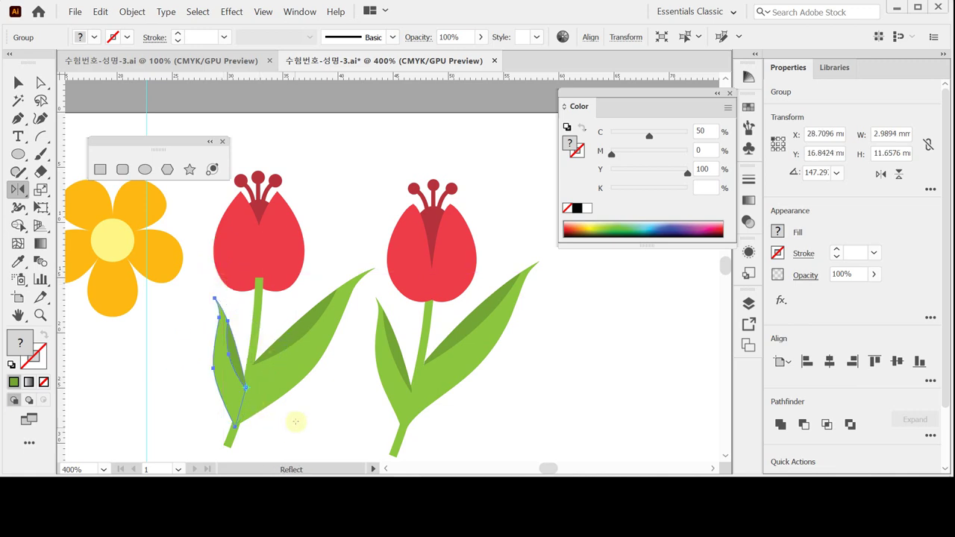
left_click(316, 431)
left_click_drag(305, 402, 308, 384)
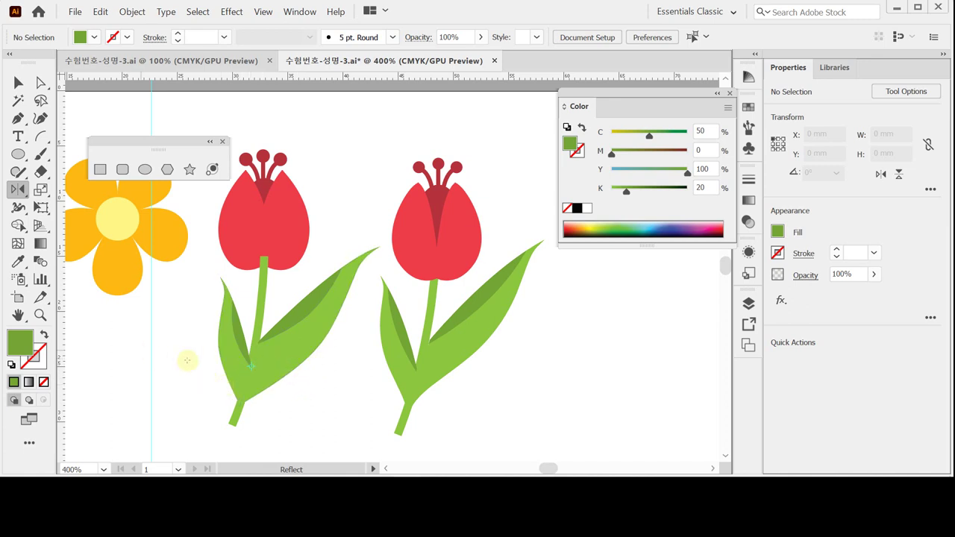
Send the stem and both leaves behind the tulip blossom with Send to Back
left_click_drag(179, 291, 317, 366)
right_click(277, 323)
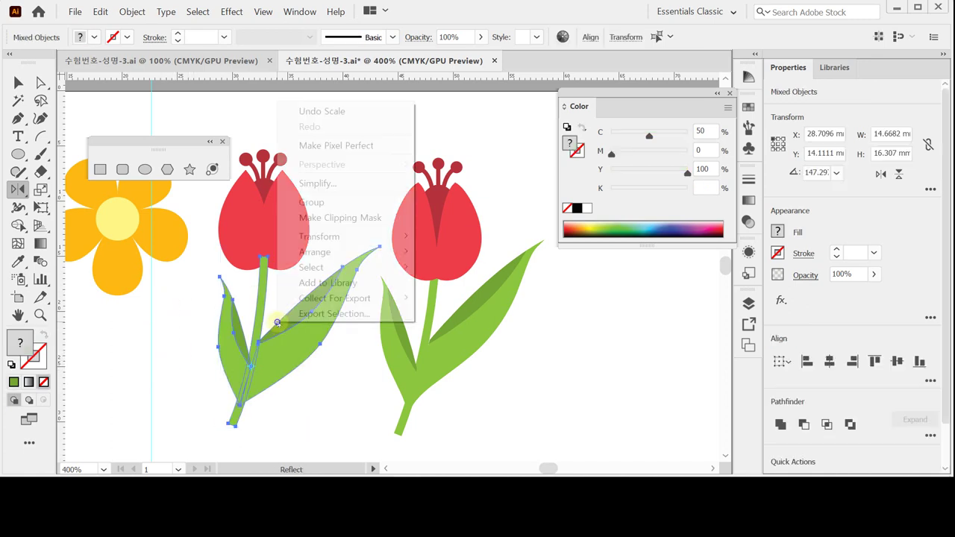
mouse_move(350, 251)
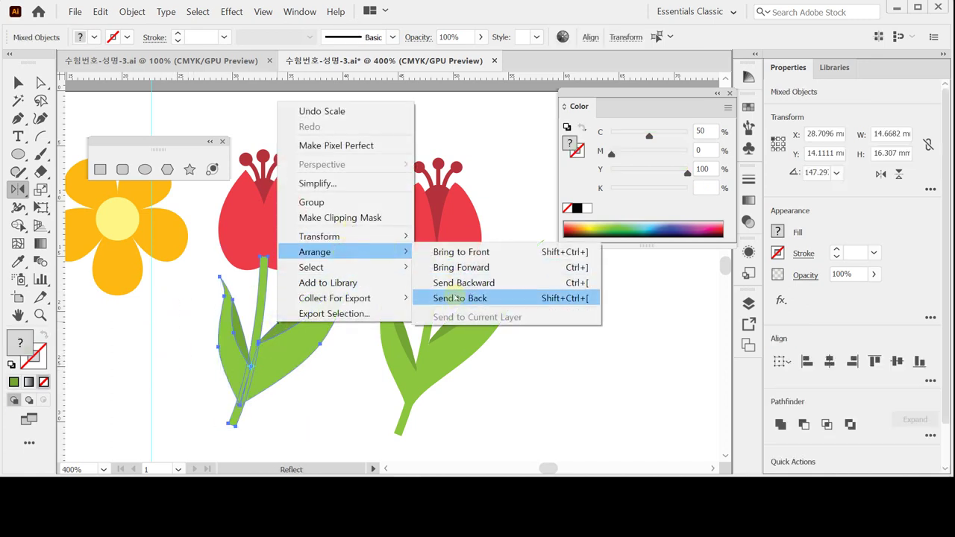
left_click(458, 298)
left_click(313, 427)
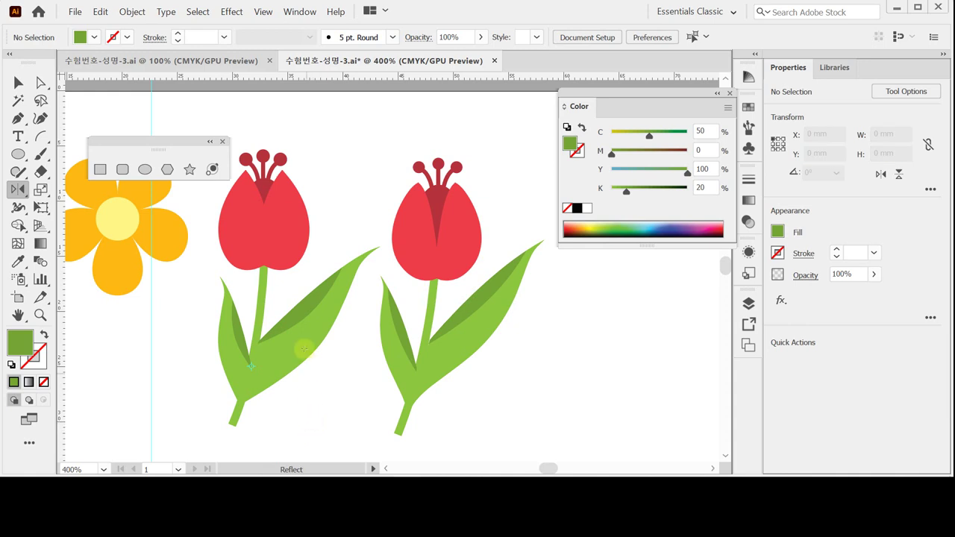
Narrow the tulip's left petal to about 3.7 mm wide and nudge it right towards the blossom's centre
left_click(252, 235)
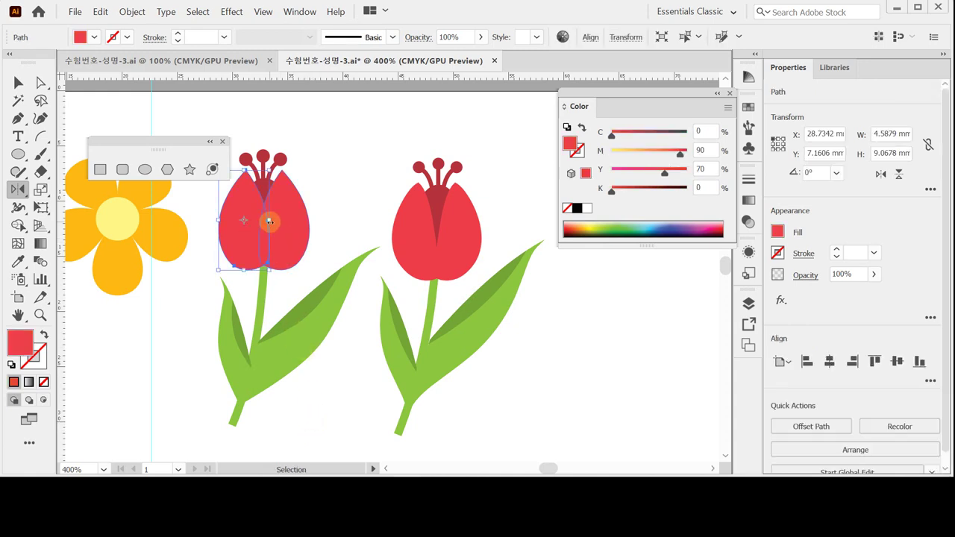
left_click(274, 220)
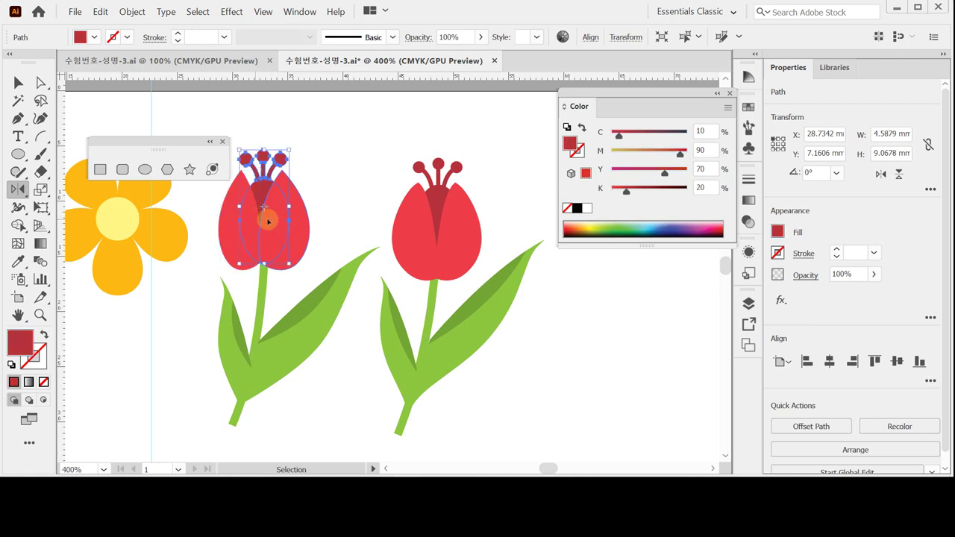
left_click_drag(309, 222, 255, 216)
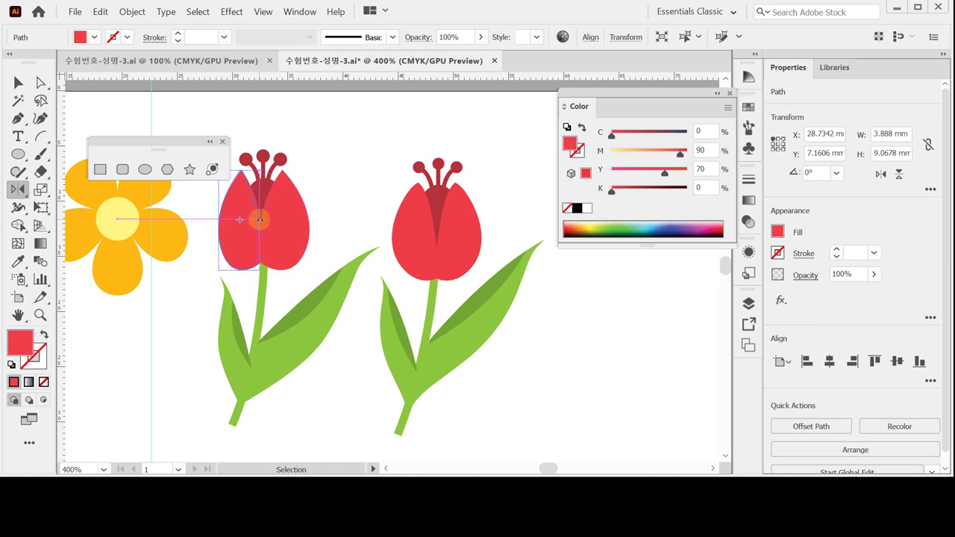
left_click(330, 202, "ctrl")
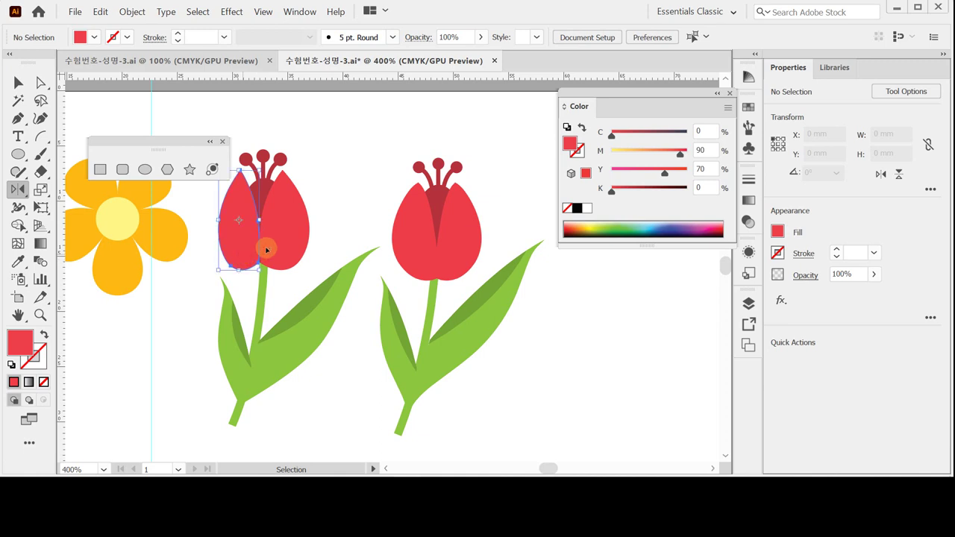
left_click(239, 248, "ctrl")
key("Right")
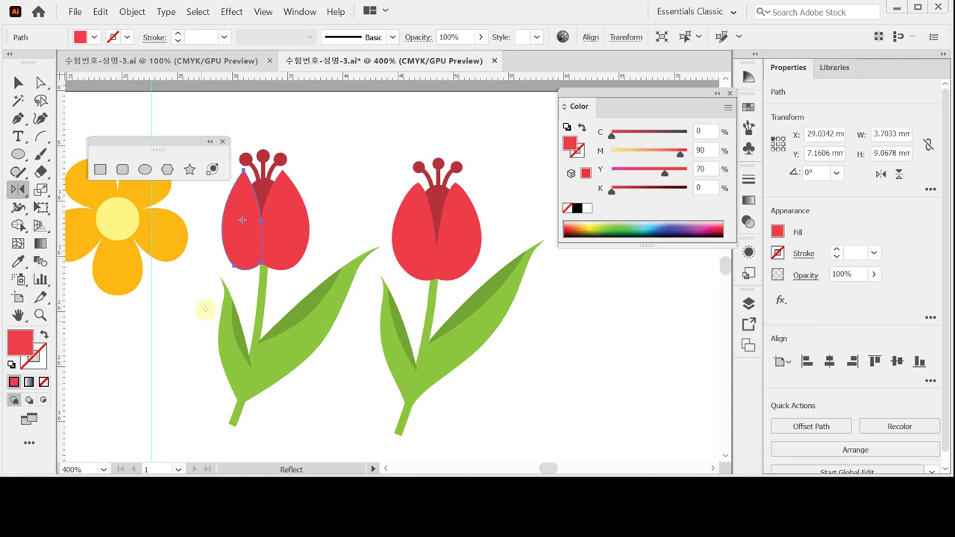
left_click(17, 82)
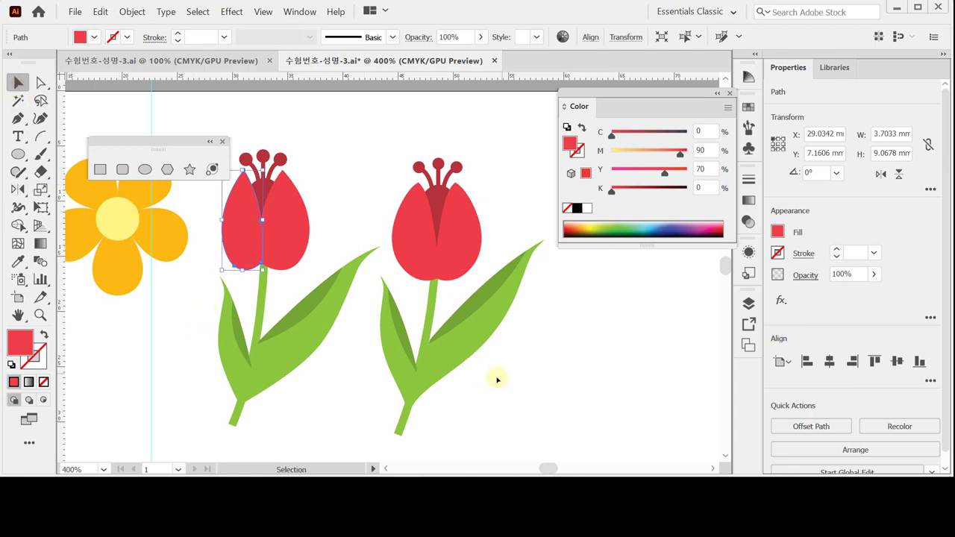
Reflect a copy of the left tulip's stem and large two-tone leaf across a vertical axis and place it beneath the yellow flower
left_click_drag(493, 356, 423, 306)
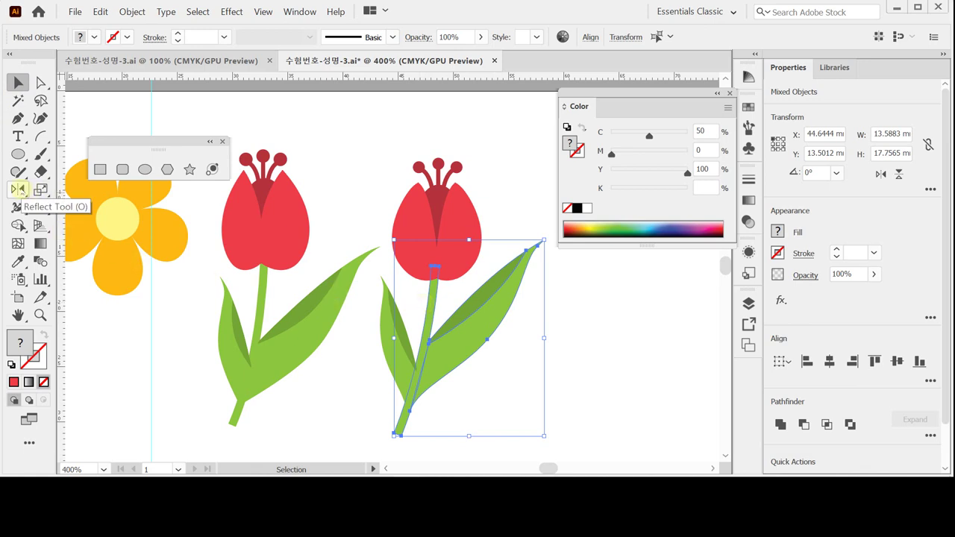
left_click(19, 189)
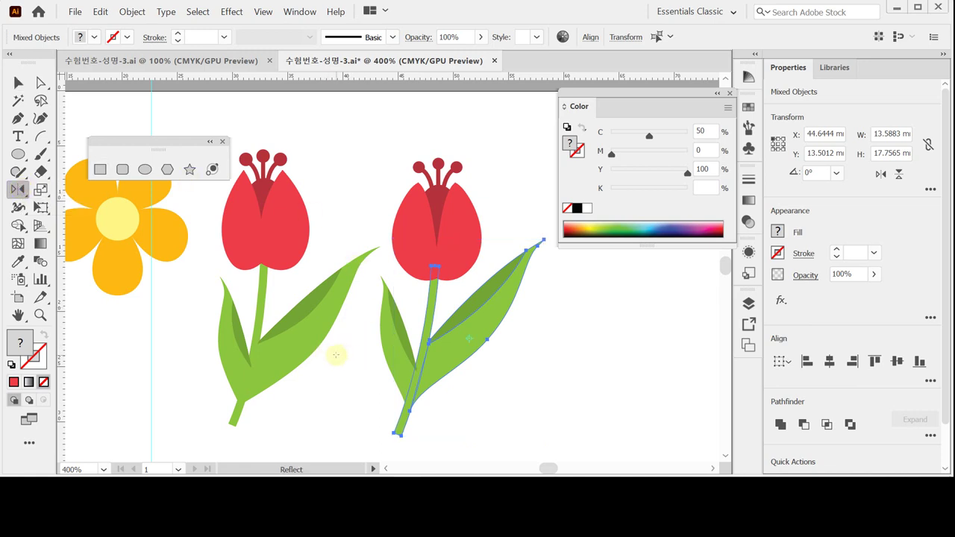
left_click_drag(297, 351, 387, 348)
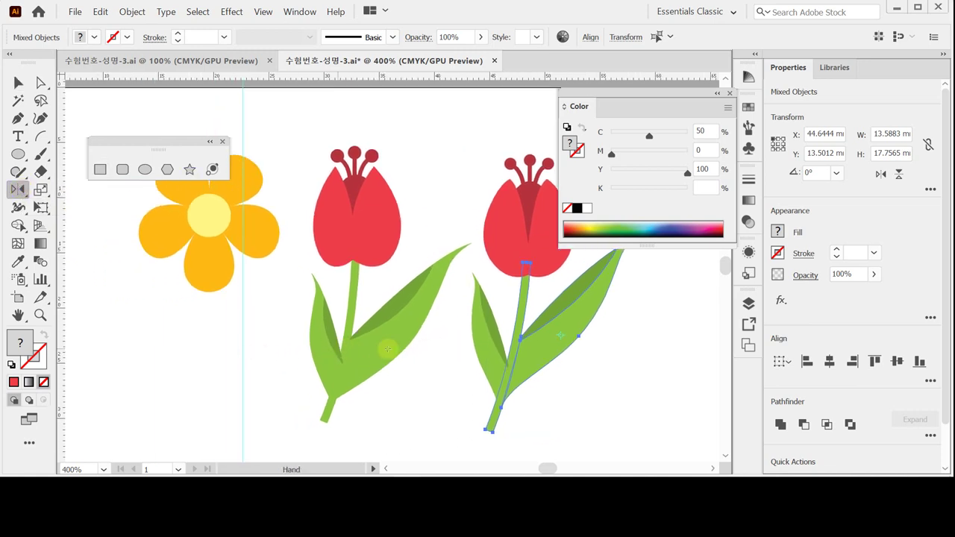
key("ctrl")
left_click_drag(401, 388, 350, 312)
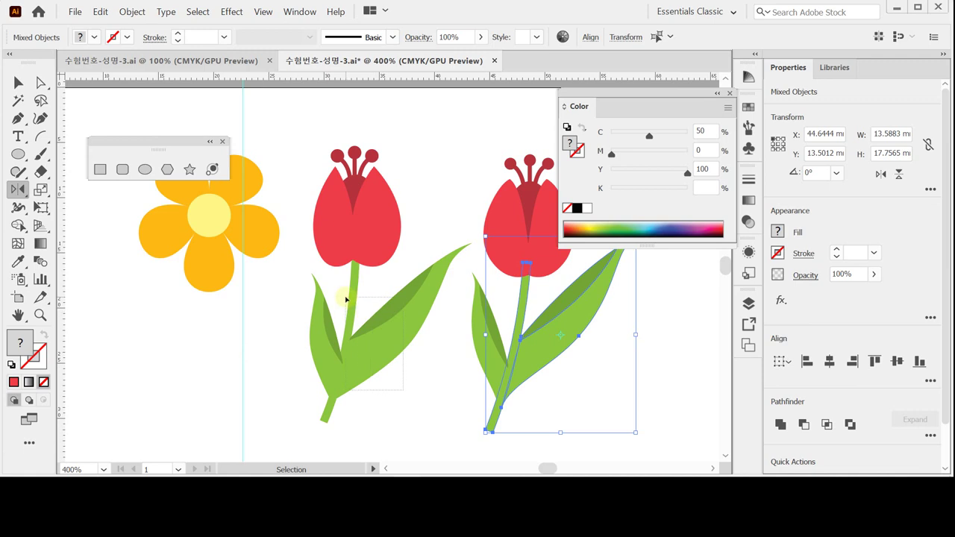
left_click(347, 298, "ctrl")
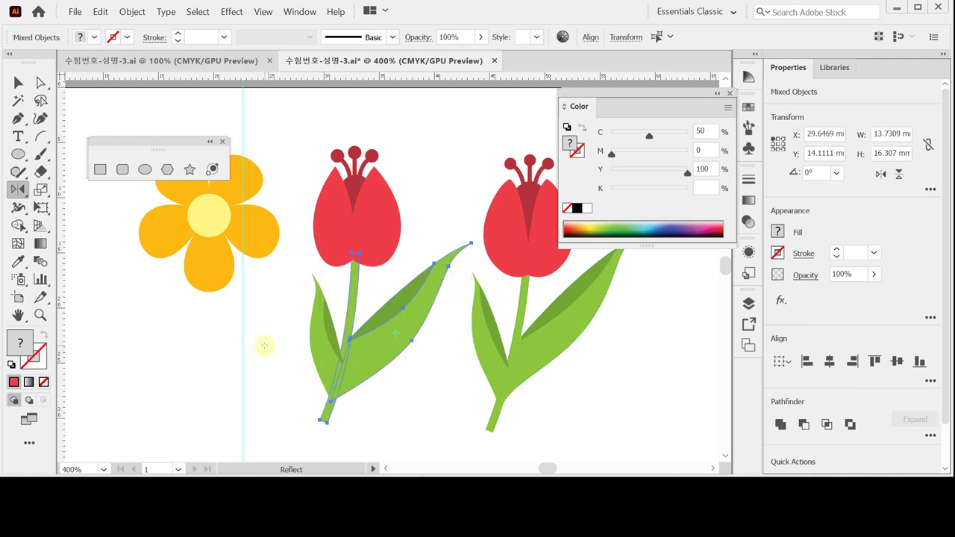
left_click(264, 345)
left_click_drag(309, 304, 217, 323)
left_click_drag(167, 356, 202, 355)
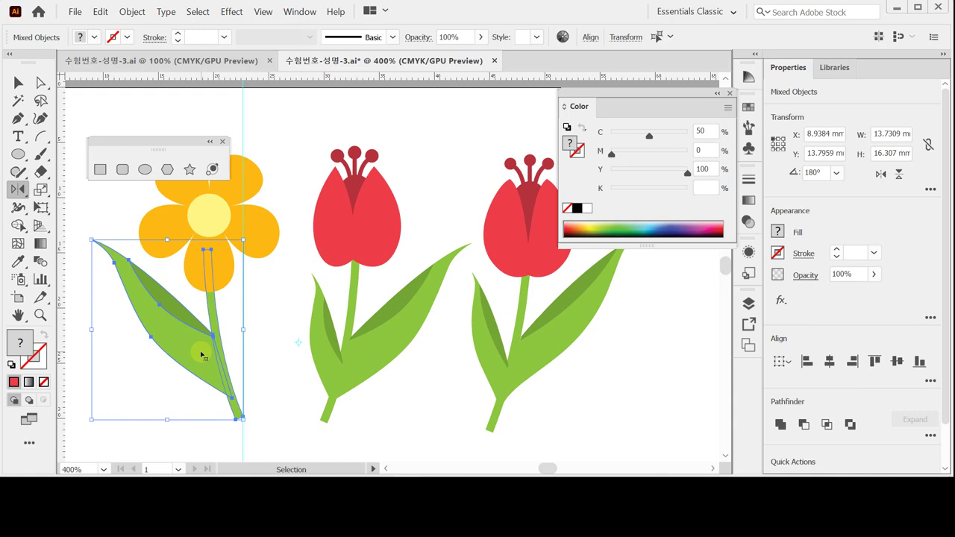
left_click(274, 350, "ctrl")
key("ctrl")
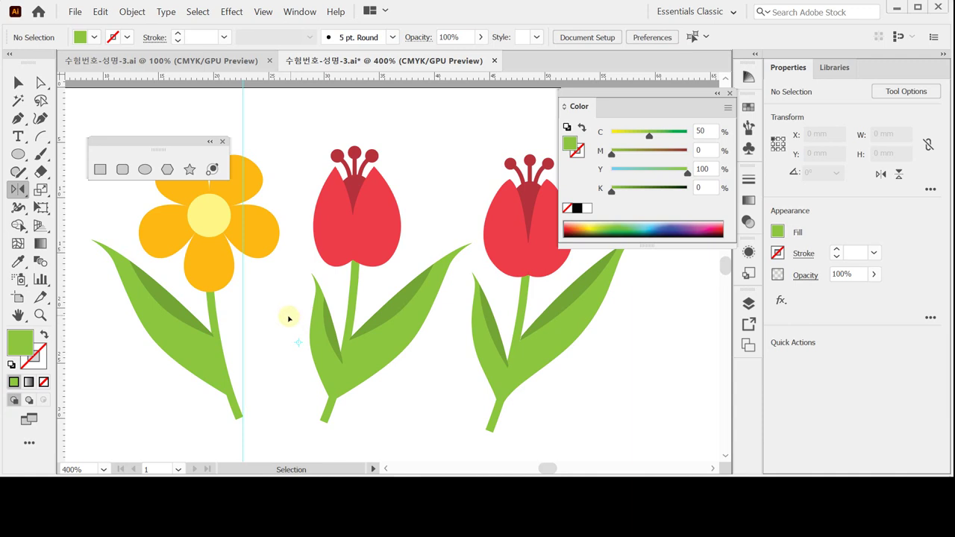
Save the document and delete the duplicate tulip standing to the right of the finished one
key("ctrl+s")
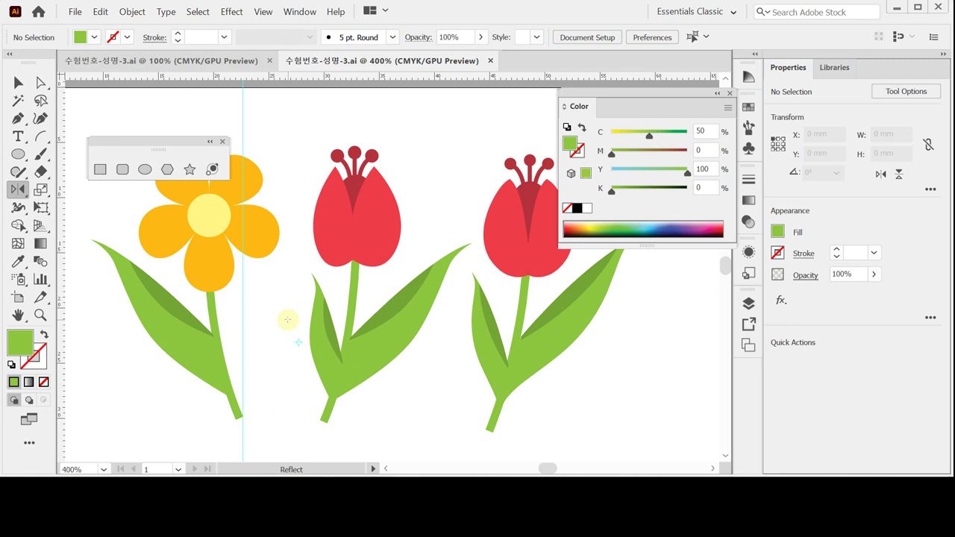
key("ctrl")
left_click(522, 364, "ctrl")
key("Delete")
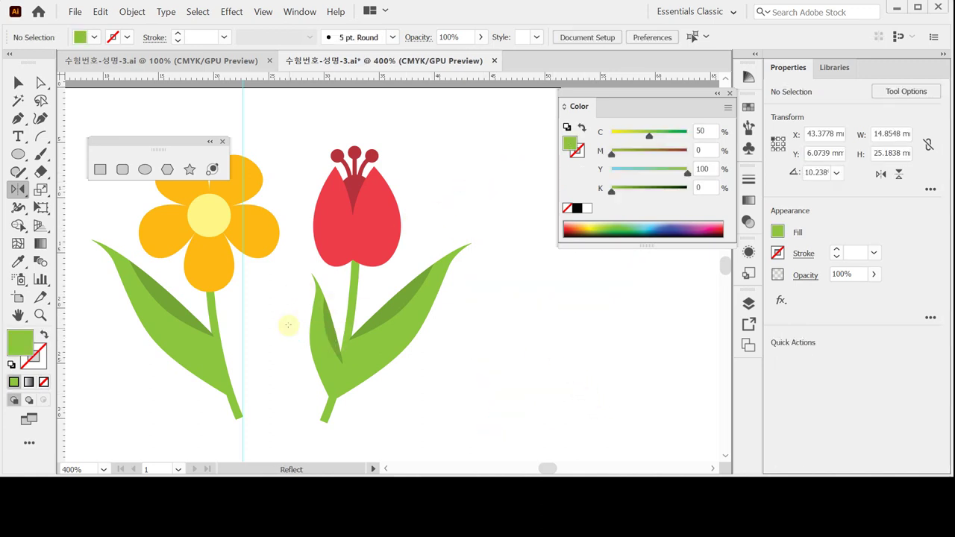
Make a copy of the yellow flower head scaled uniformly to 50% and place it below the stems, near the horizontal guide
left_click(282, 316, "ctrl+alt")
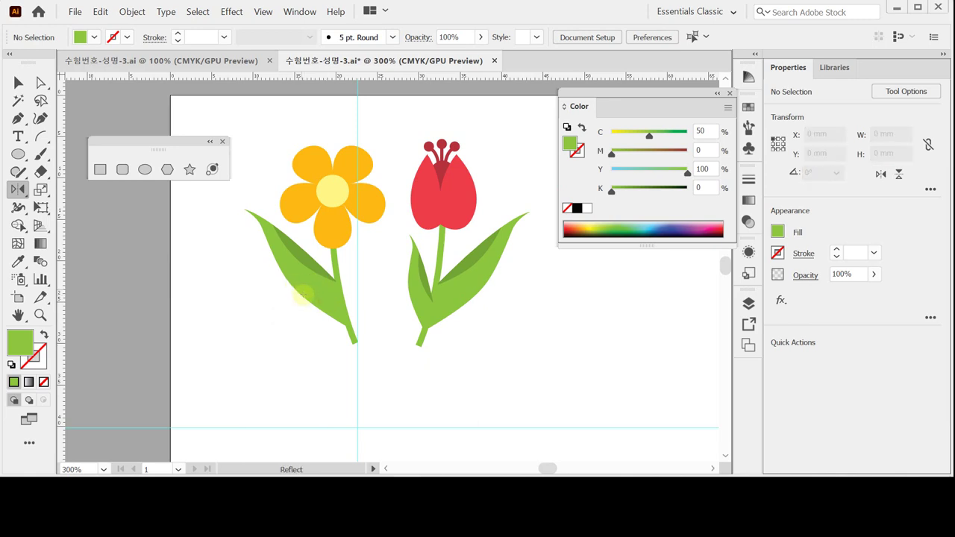
left_click(18, 82)
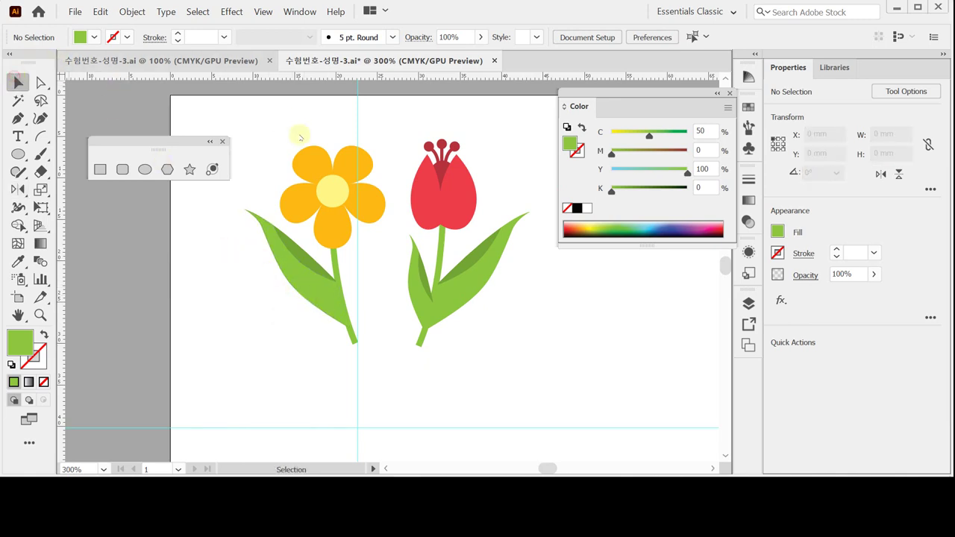
left_click(339, 191)
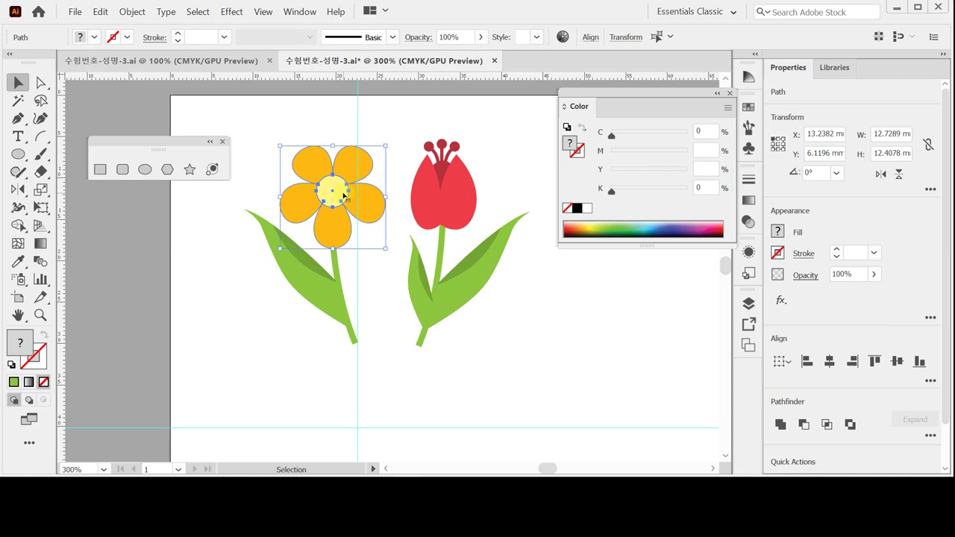
left_click(41, 190)
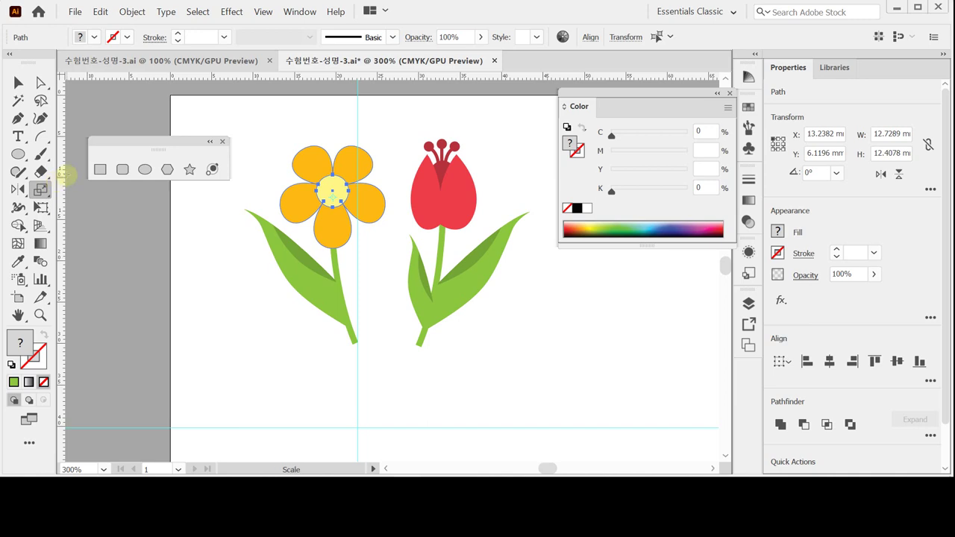
double_click(41, 189)
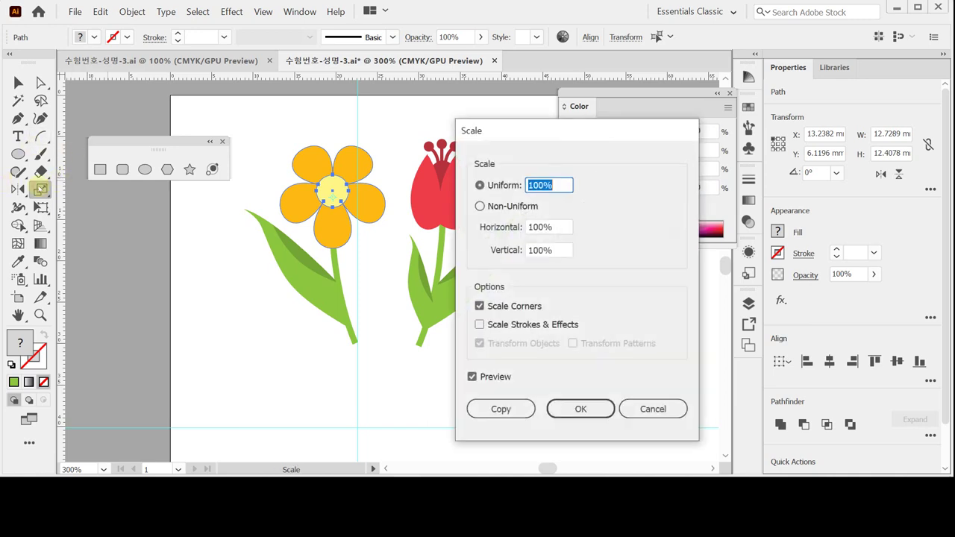
type("50")
left_click(513, 410)
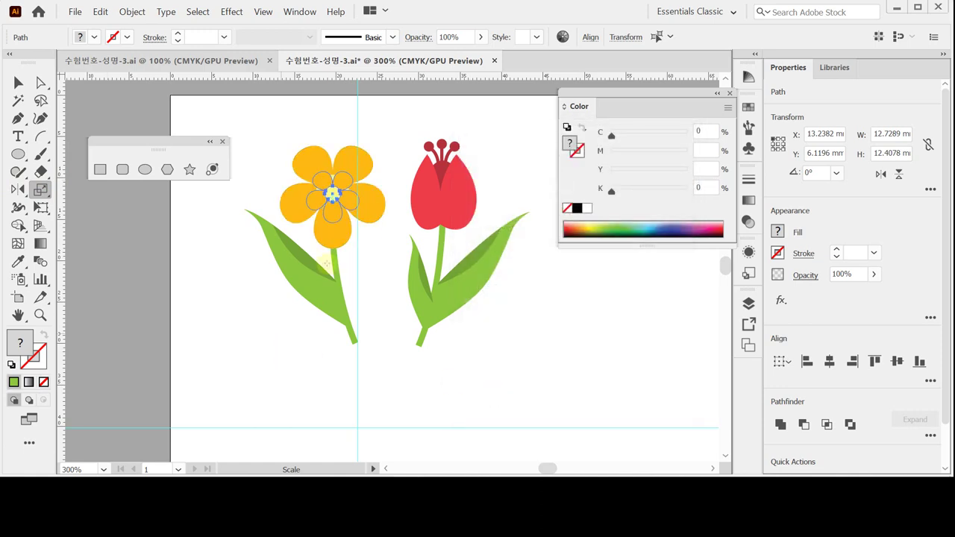
left_click_drag(345, 207, 317, 427)
Shift the small yellow flower slightly left and duplicate it twice to its right, forming a row of three spaced about 9.2 mm apart
key("z")
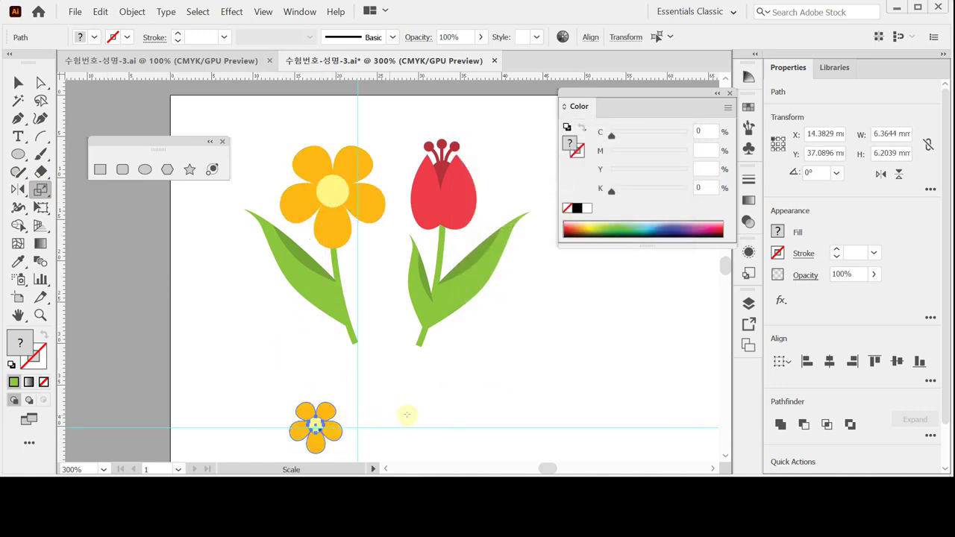
left_click(421, 411)
scroll(311, 348, "right", 3)
scroll(300, 358, "up", 1)
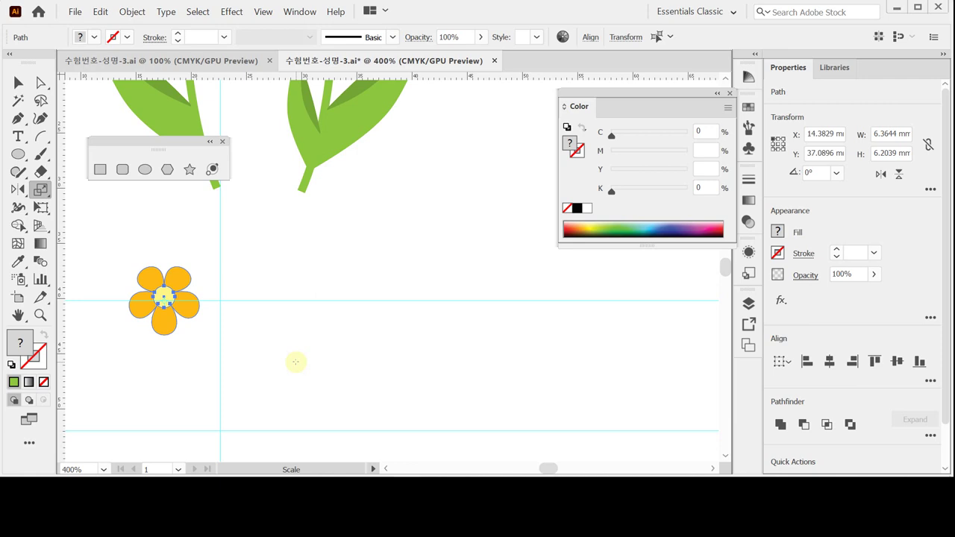
left_click(18, 83)
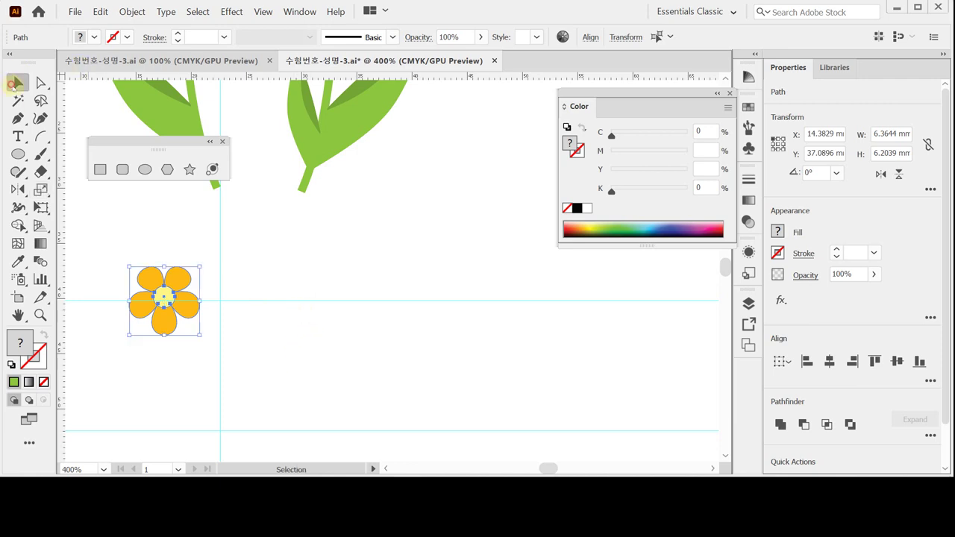
left_click_drag(164, 312, 246, 319)
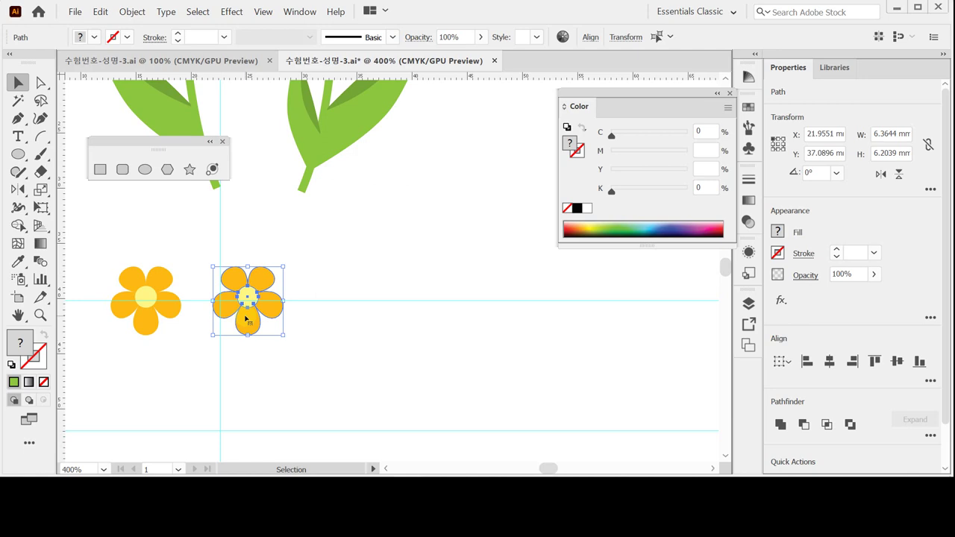
key("a")
key("ctrl+d")
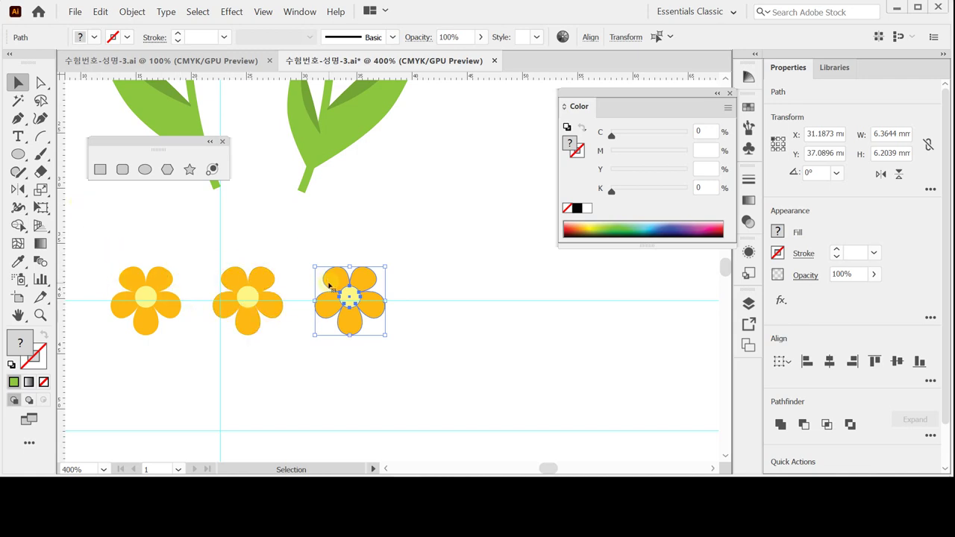
Group the three small yellow flowers and save the document
left_click_drag(104, 252, 381, 342)
key("a")
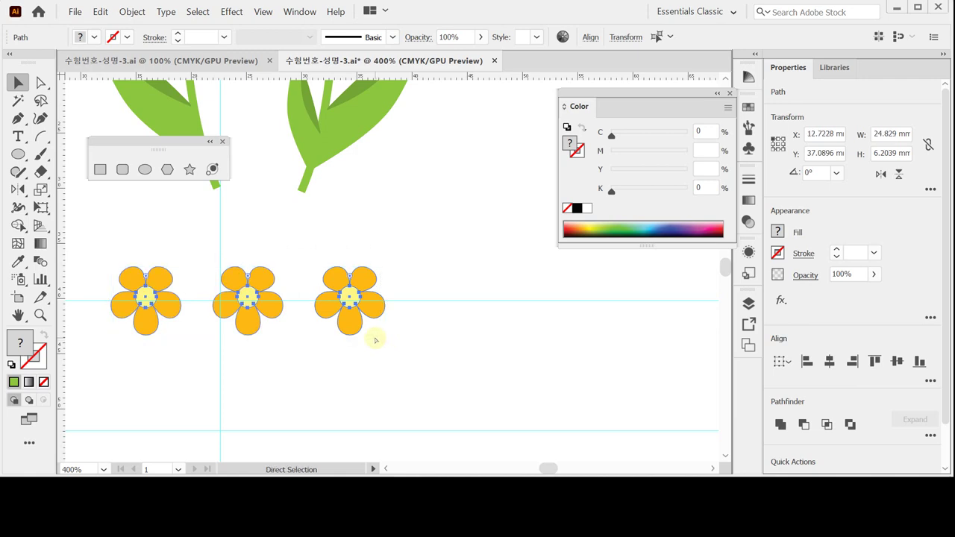
key("v")
left_click(362, 352)
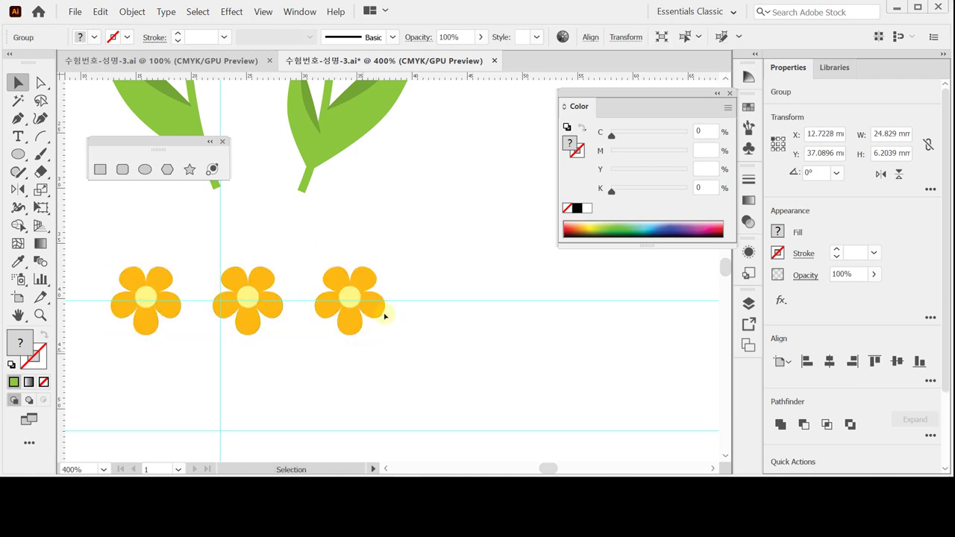
left_click(374, 308)
left_click(409, 345)
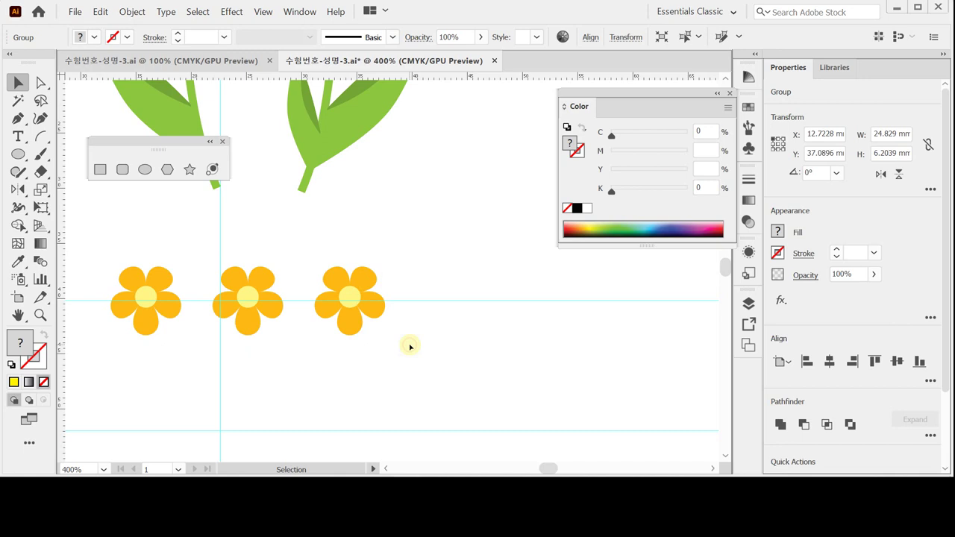
left_click(381, 310)
left_click(414, 336)
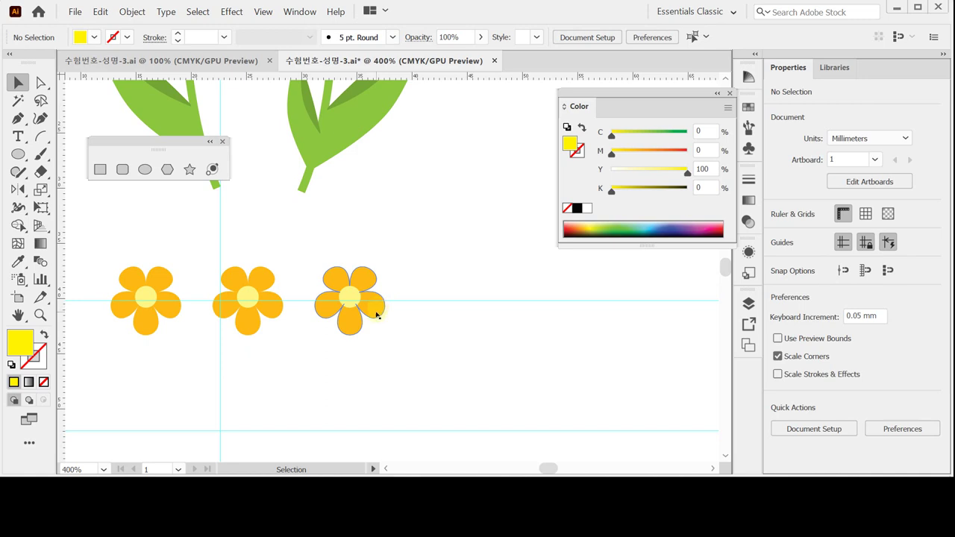
scroll(385, 381, "down", 1)
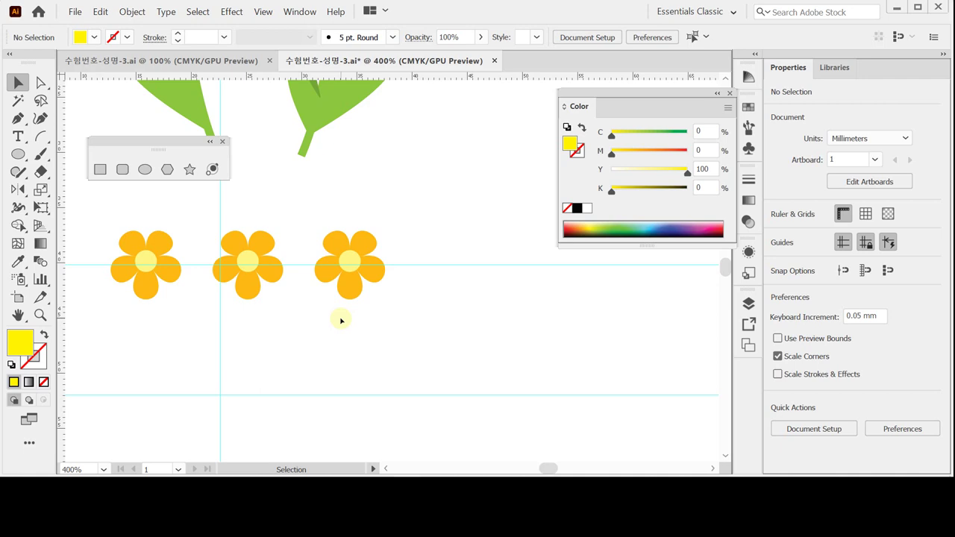
key("ctrl+z")
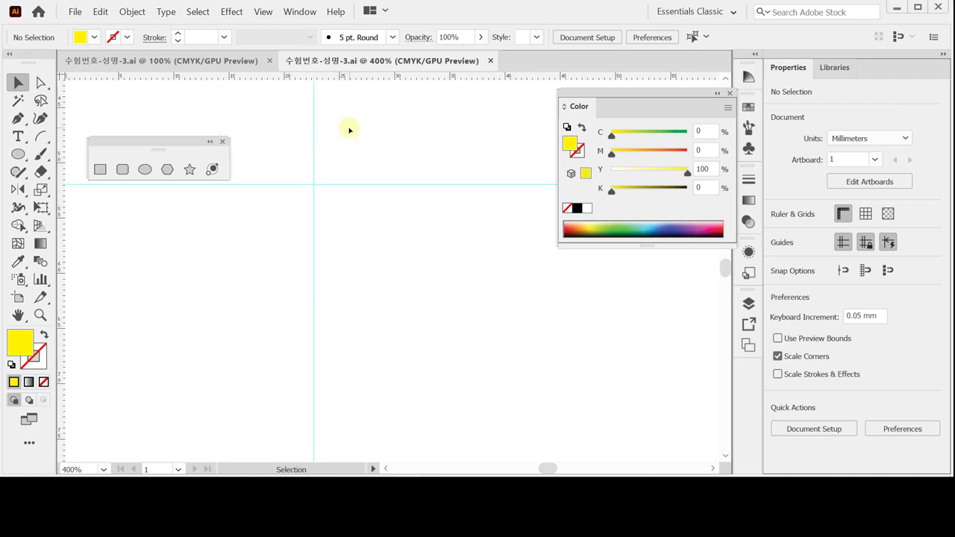
Draw a 32 × 13 mm rectangle with the default white fill and black stroke and centre it on the vertical guide below the flowers
left_click(100, 170)
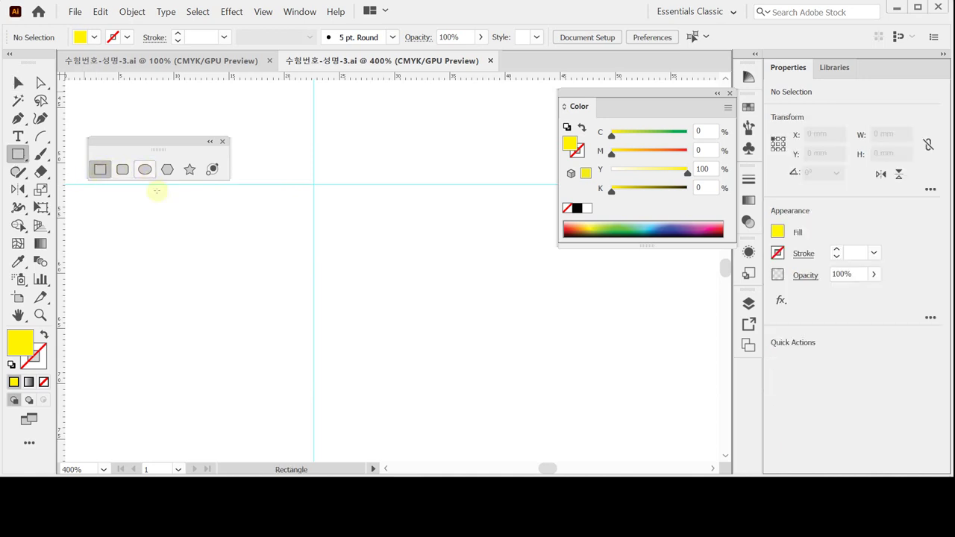
left_click(11, 364)
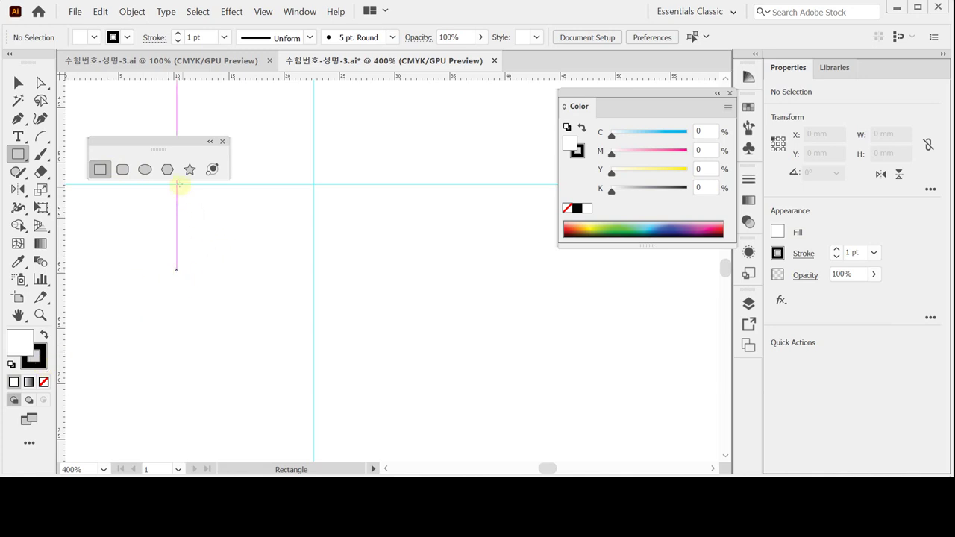
left_click(174, 186)
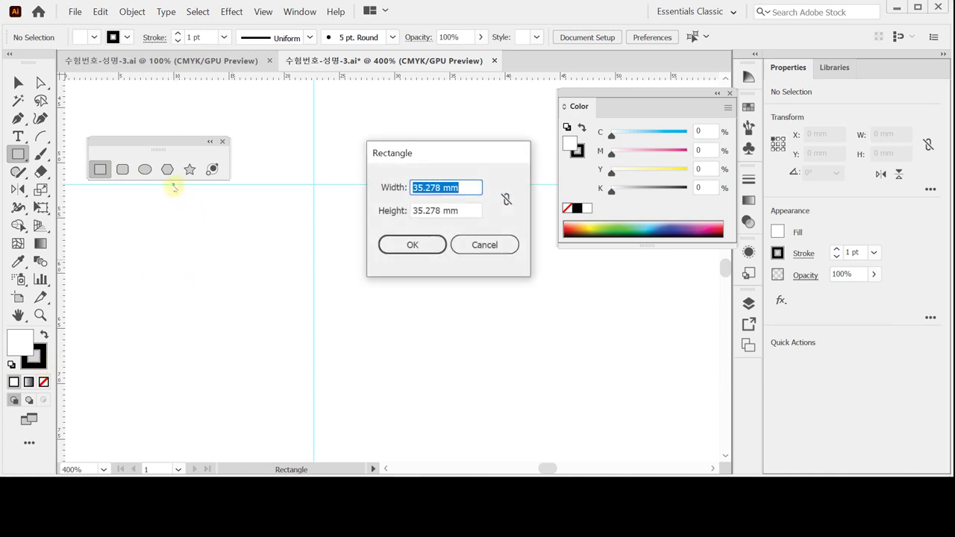
type("32")
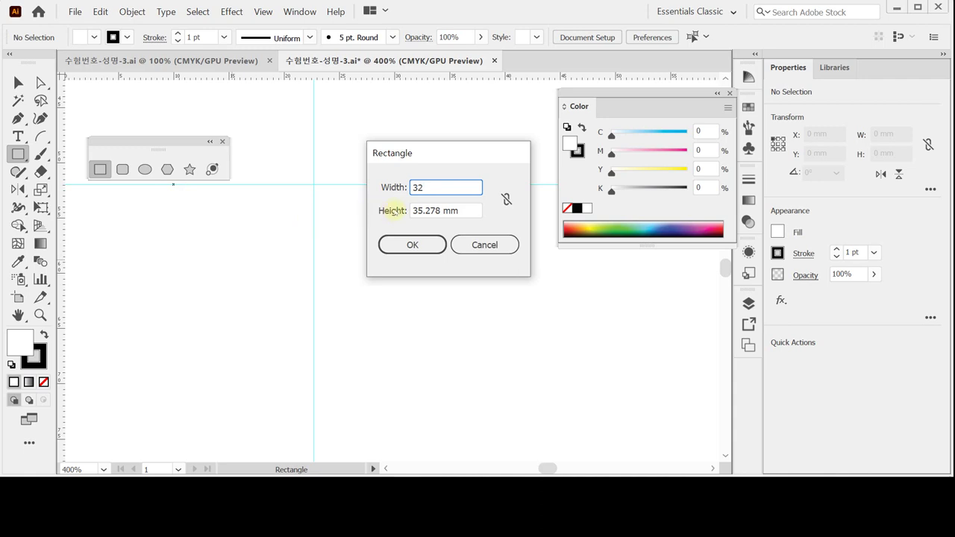
key("Tab")
type("13")
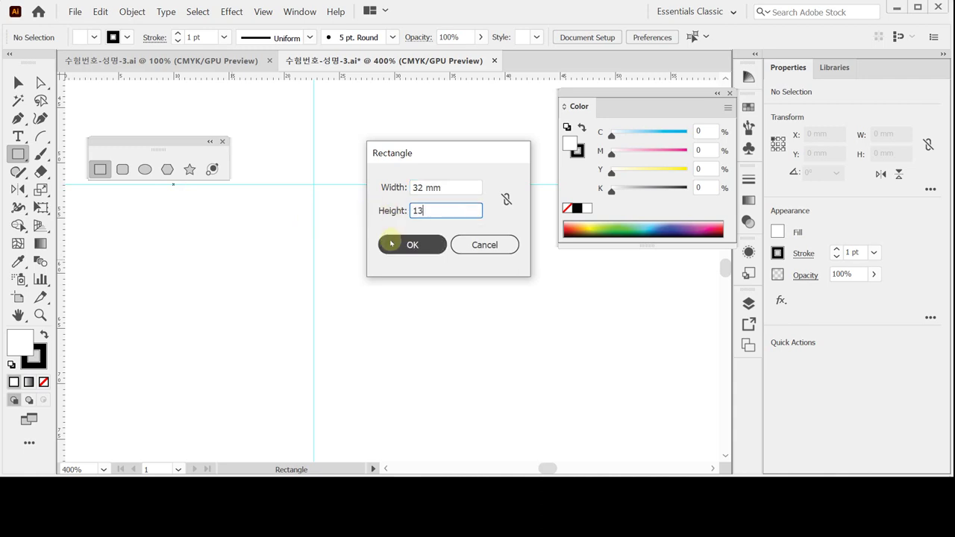
left_click(409, 244)
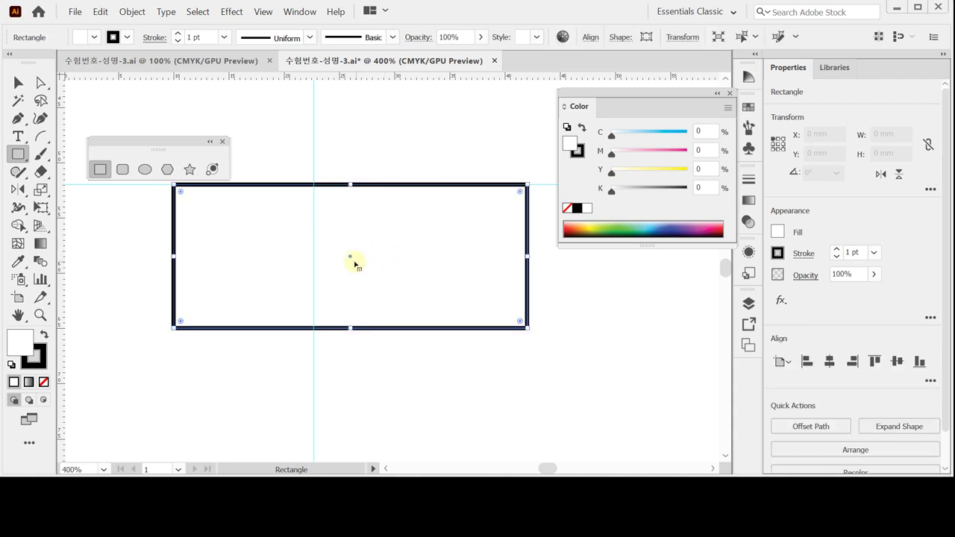
left_click(350, 258, "ctrl")
left_click_drag(349, 257, 314, 253)
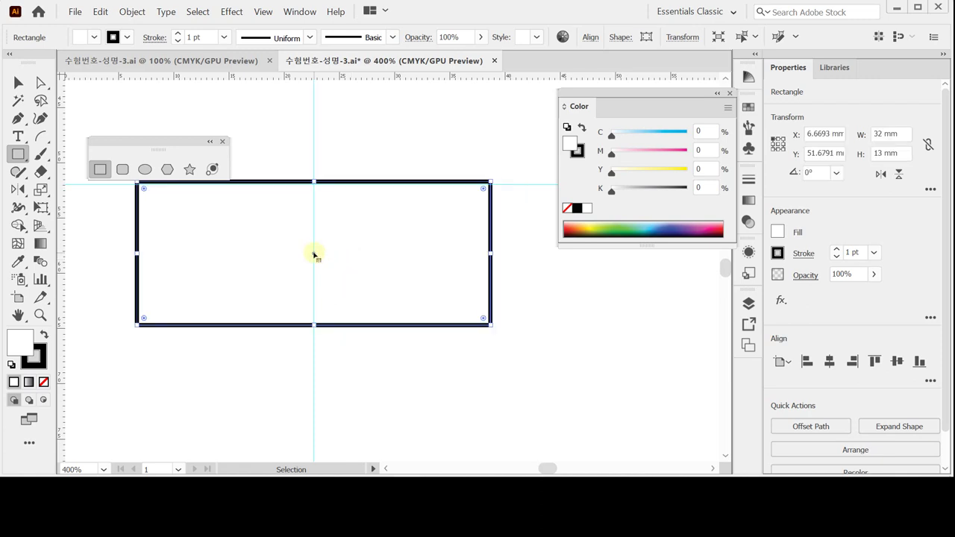
Set the rectangle's fill to M 20% and Y 30%
left_click(710, 149)
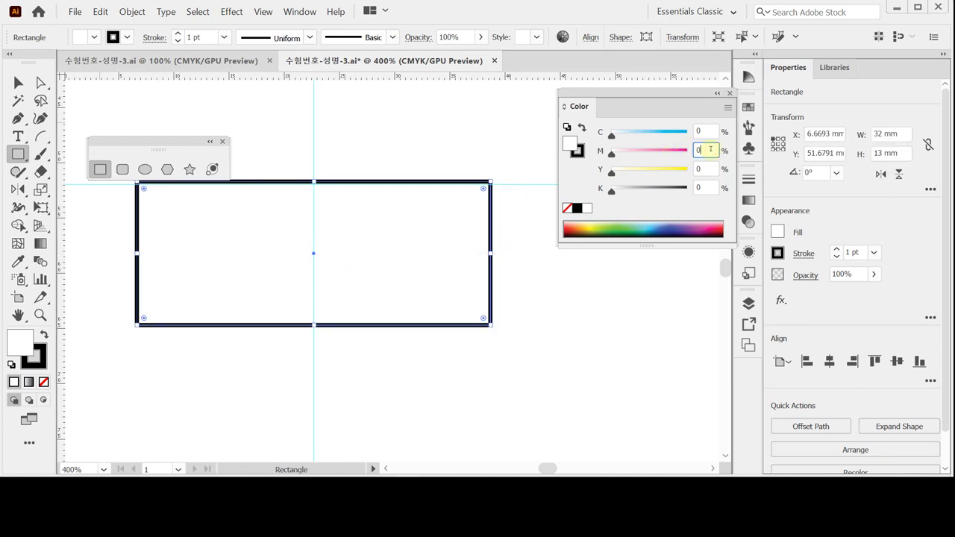
double_click(710, 150)
type("20")
key("Tab")
type("30")
left_click(663, 176)
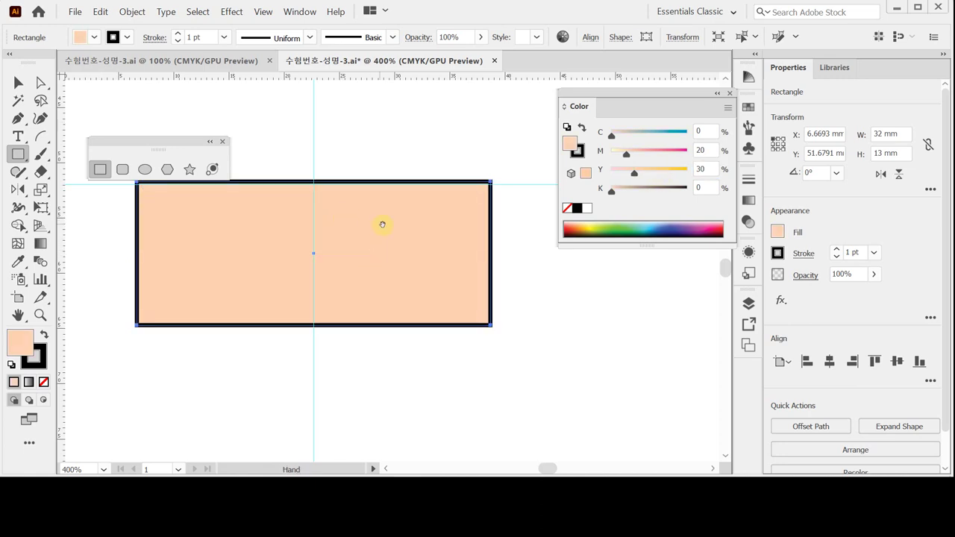
Draw a 32 × 13 mm ellipse centred on the midpoint of the peach rectangle's upper edge
left_click(146, 170)
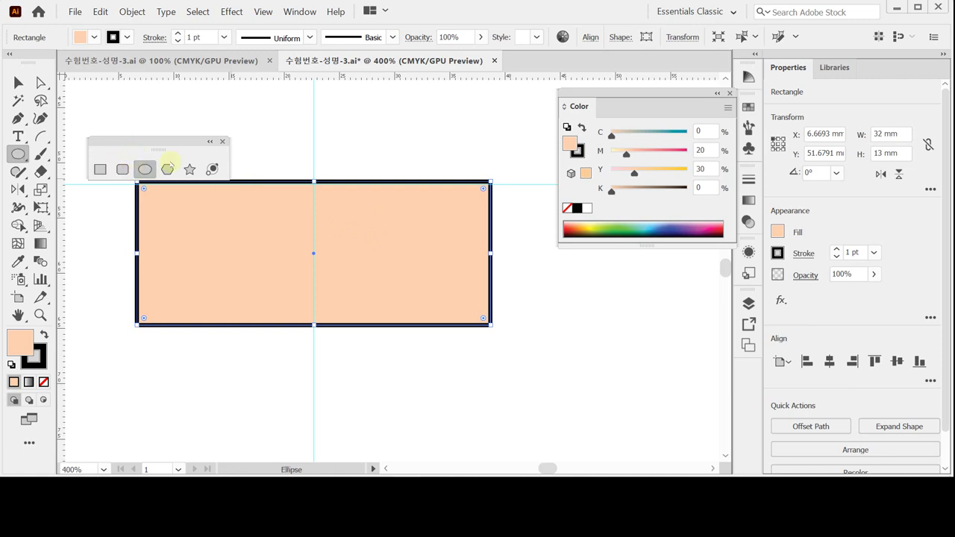
key("ctrl")
left_click(333, 157, "ctrl")
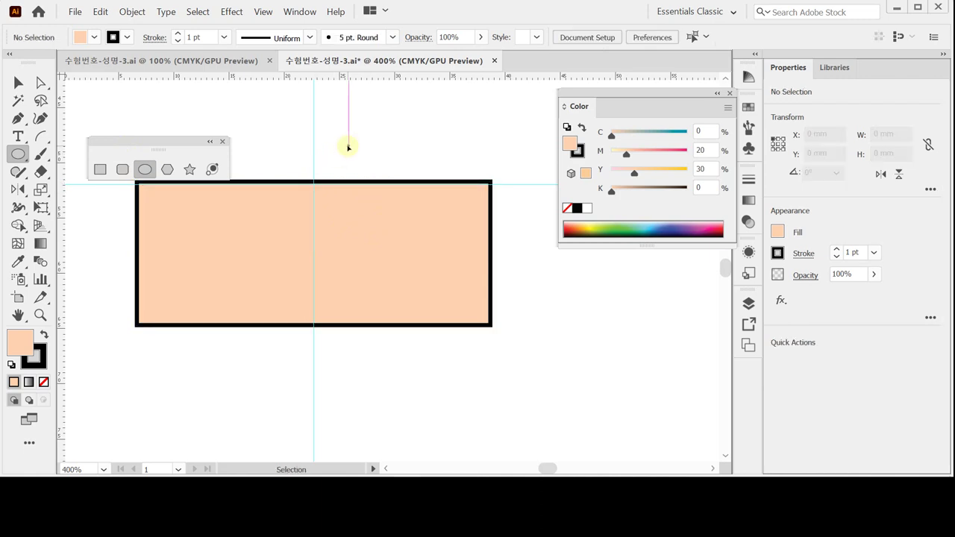
left_click(314, 182)
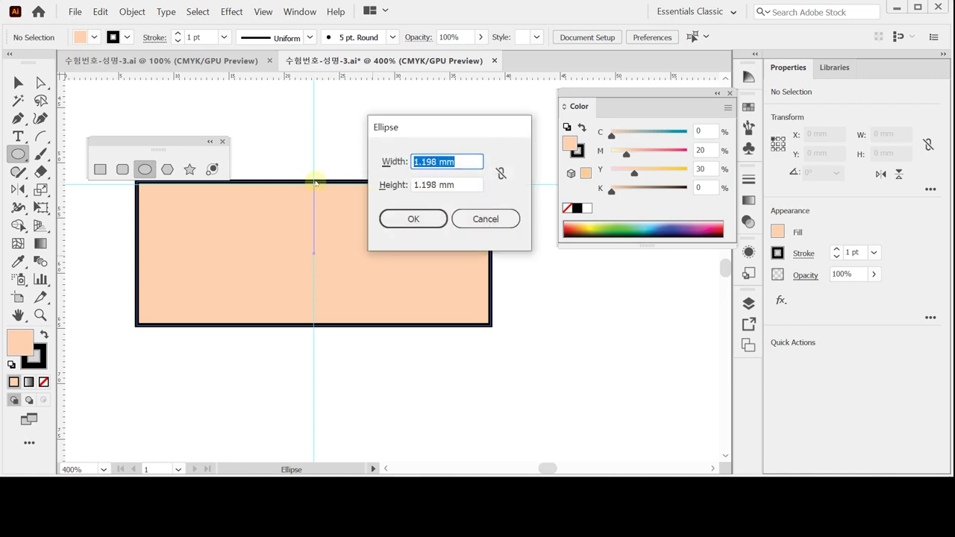
type("32")
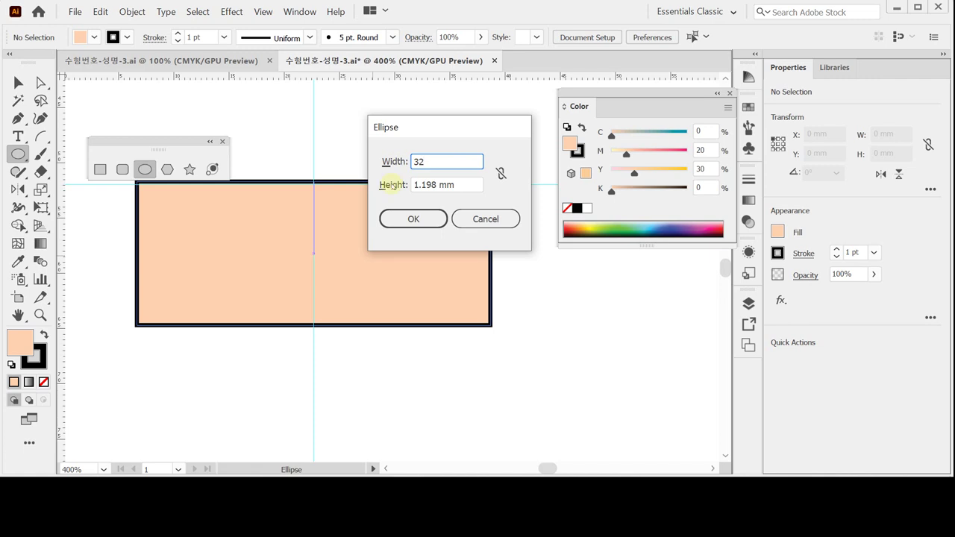
key("Tab")
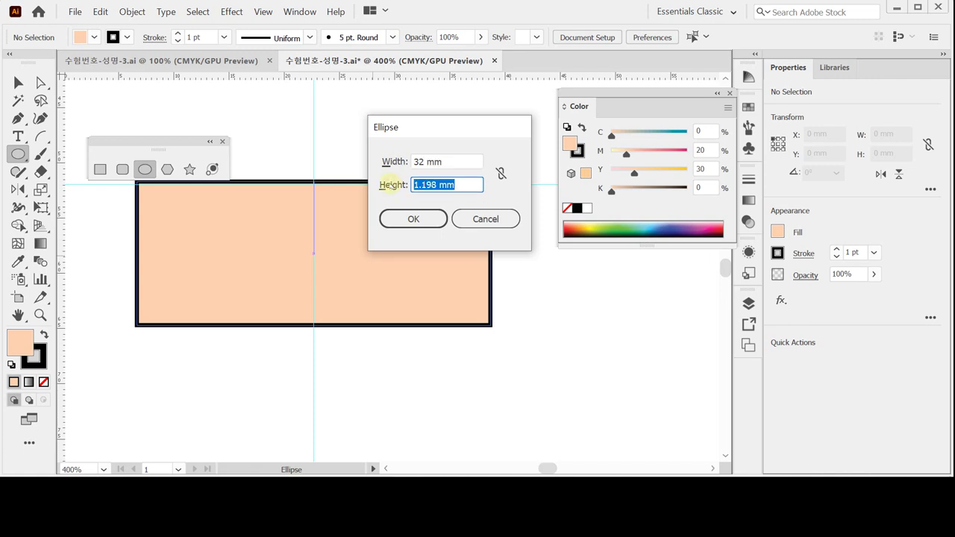
type("13")
left_click(403, 217)
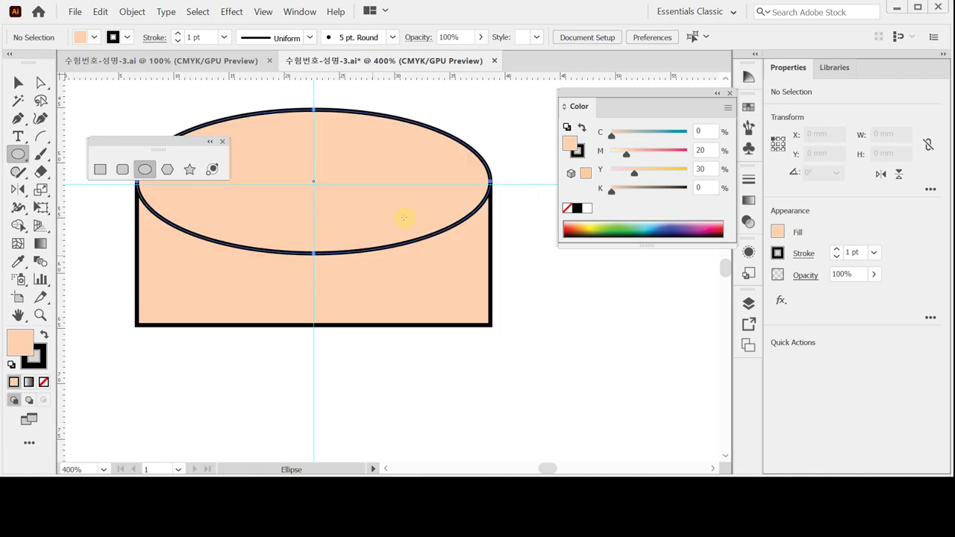
scroll(367, 273, "up", 2)
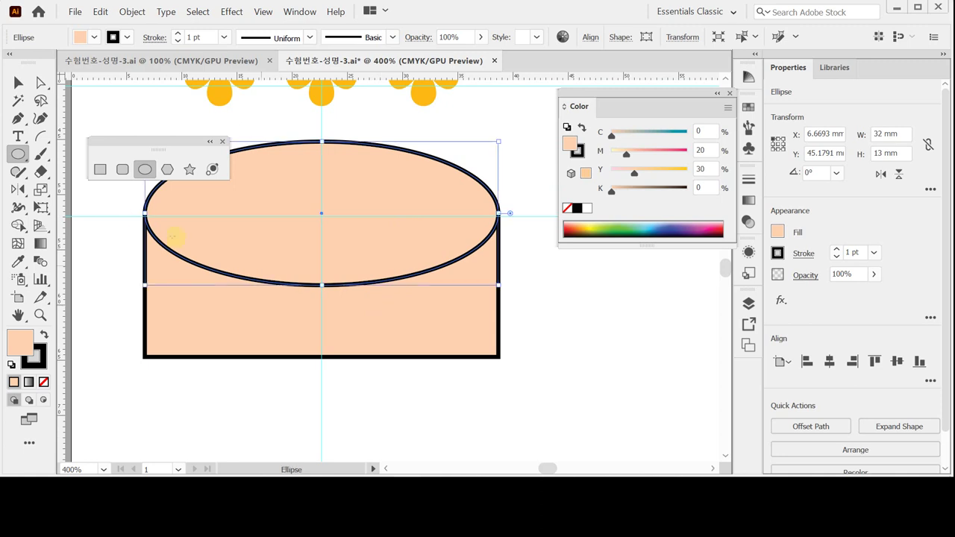
Align the ellipse and rectangle by their horizontal centres and nudge both down 0.2 mm onto the horizontal guide
left_click(18, 82)
left_click_drag(106, 203, 493, 293)
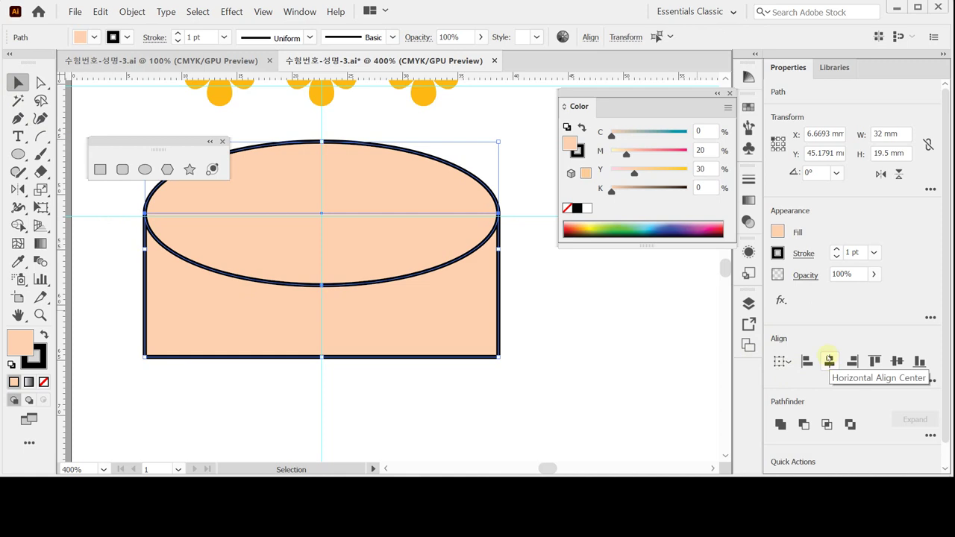
left_click(829, 360)
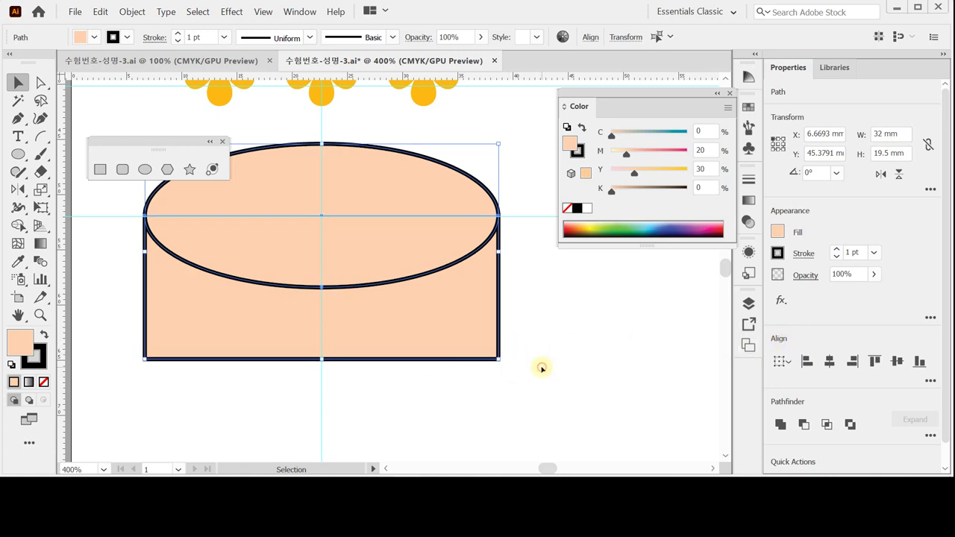
left_click(536, 369)
Copy the ellipse 13 mm straight down so it is centred on the rectangle's lower edge, and save the document
left_click(334, 244)
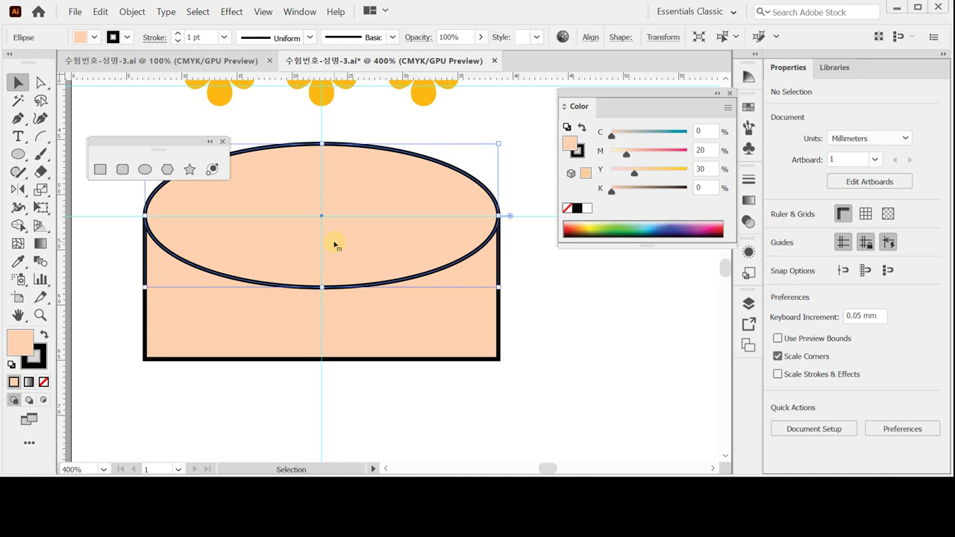
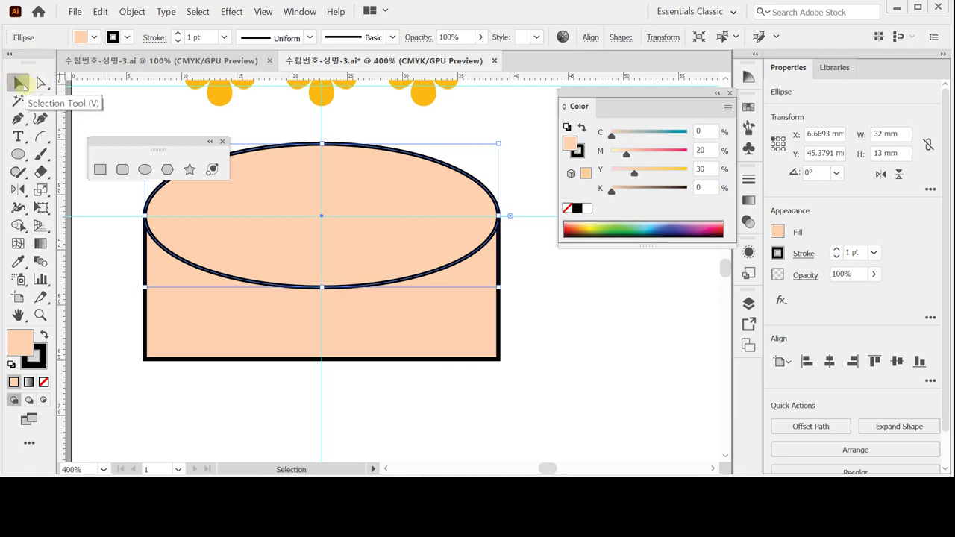
double_click(20, 84)
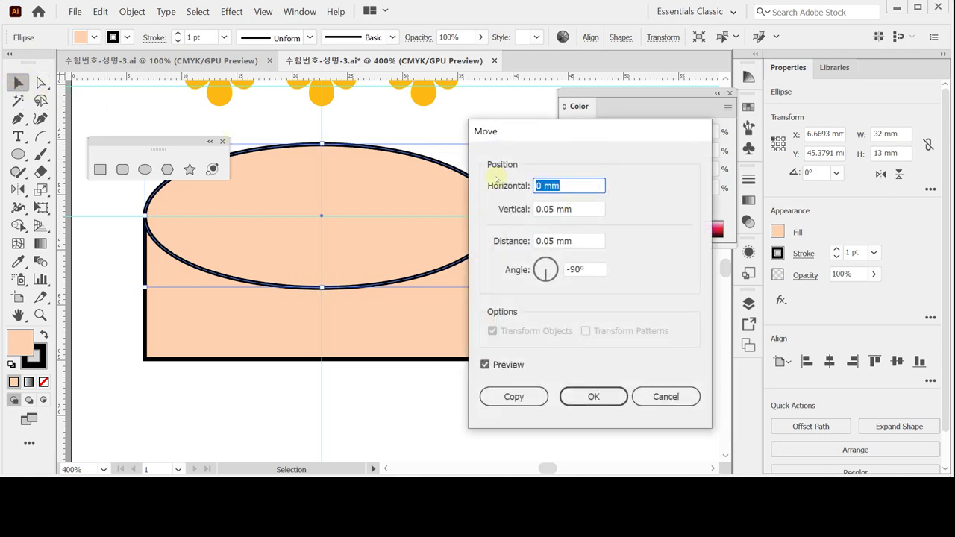
left_click_drag(514, 133, 540, 136)
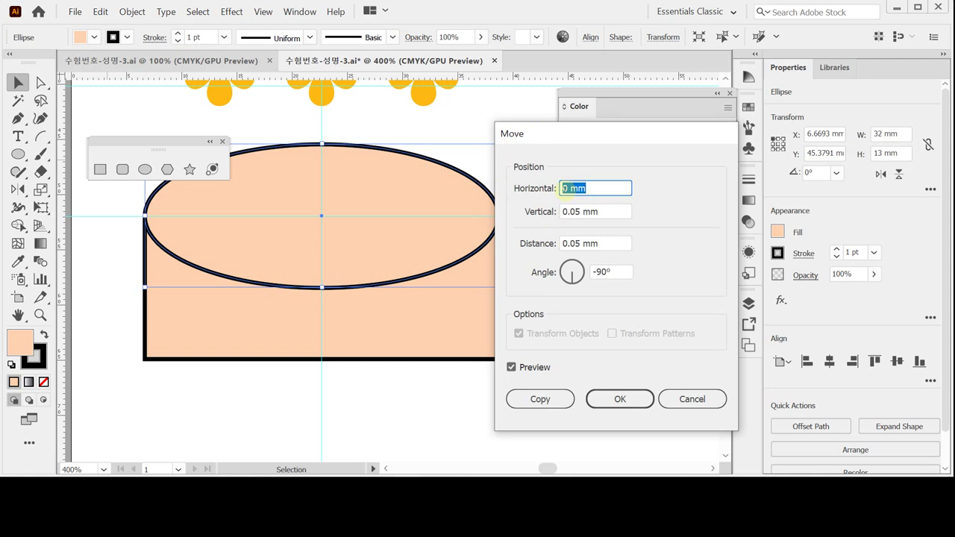
key("Tab")
type("13")
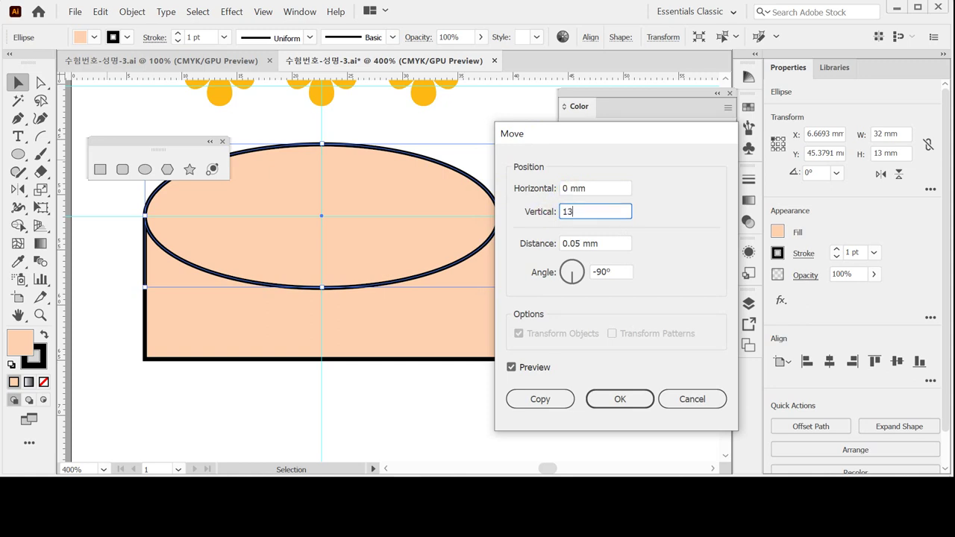
key("Tab")
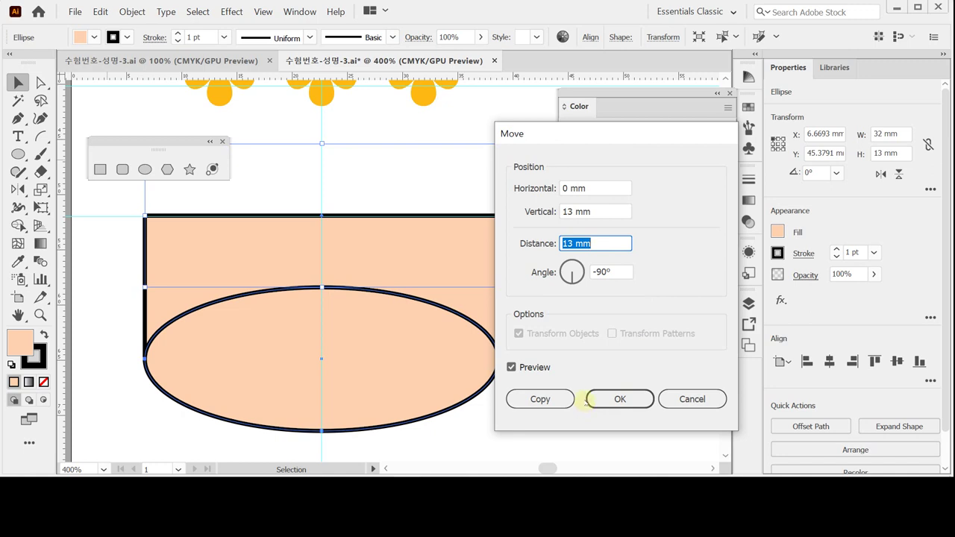
left_click(542, 399)
key("ctrl+z")
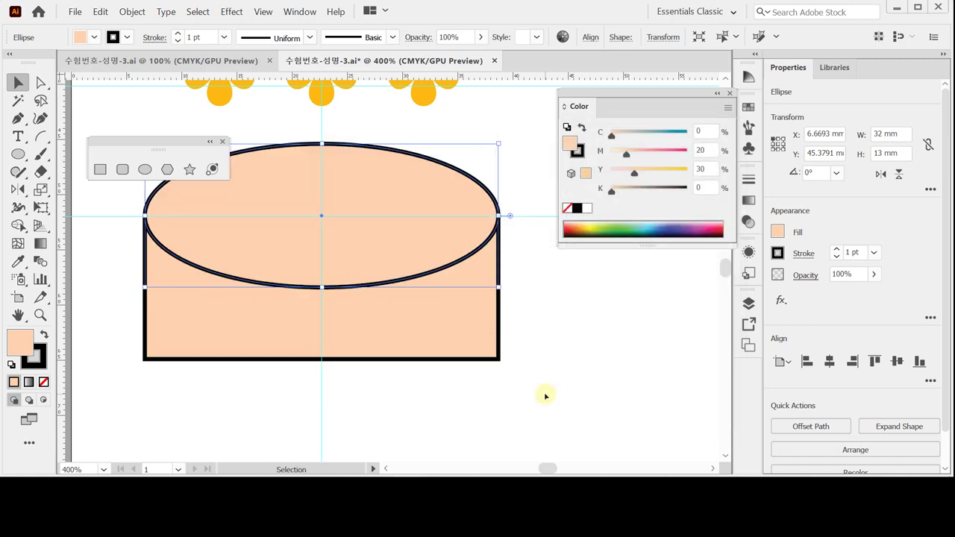
key("ctrl+shift+z")
key("a")
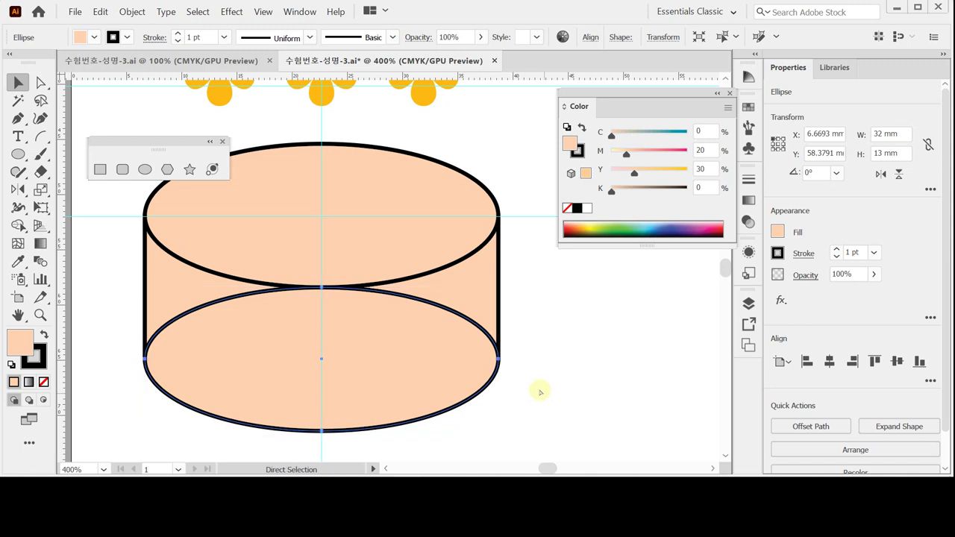
key("ctrl+s")
key("v")
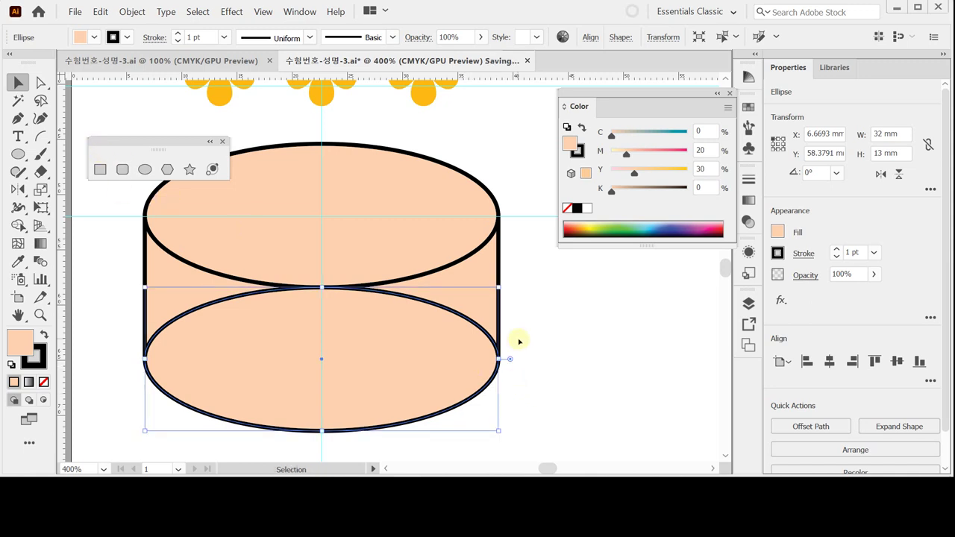
Unite the rectangle and the lower ellipse into one cylinder body shape and send it to the back
left_click_drag(552, 326, 486, 366)
left_click_drag(537, 331, 463, 378)
left_click(780, 424)
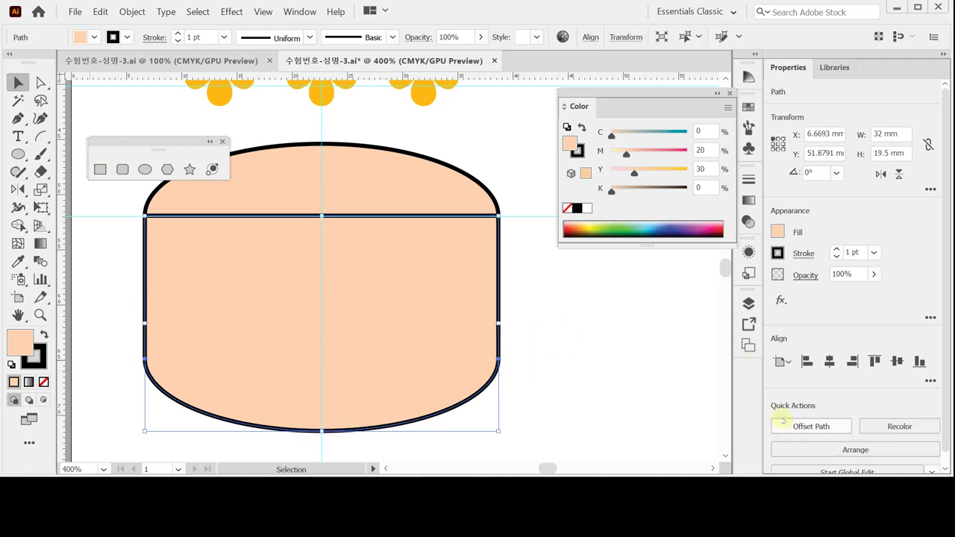
right_click(390, 303)
mouse_move(455, 232)
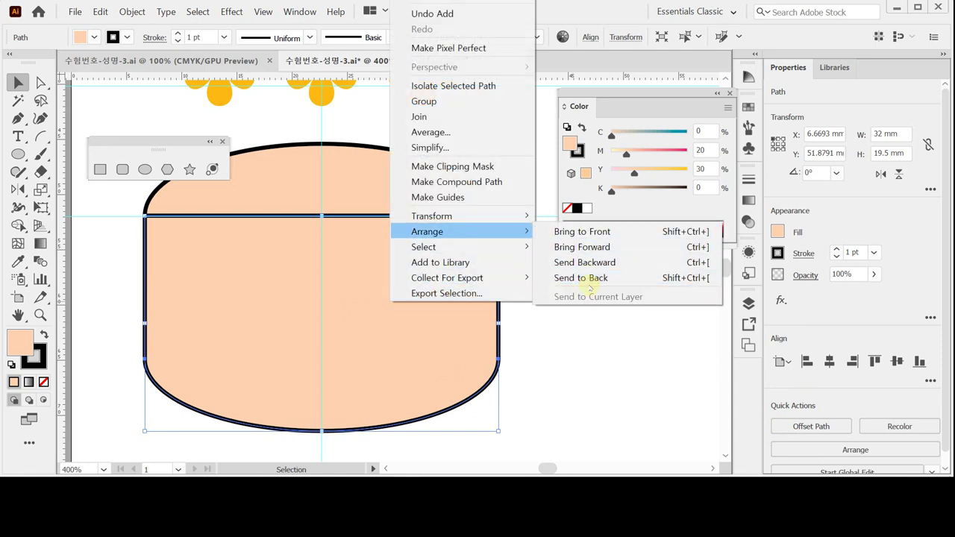
left_click(588, 277)
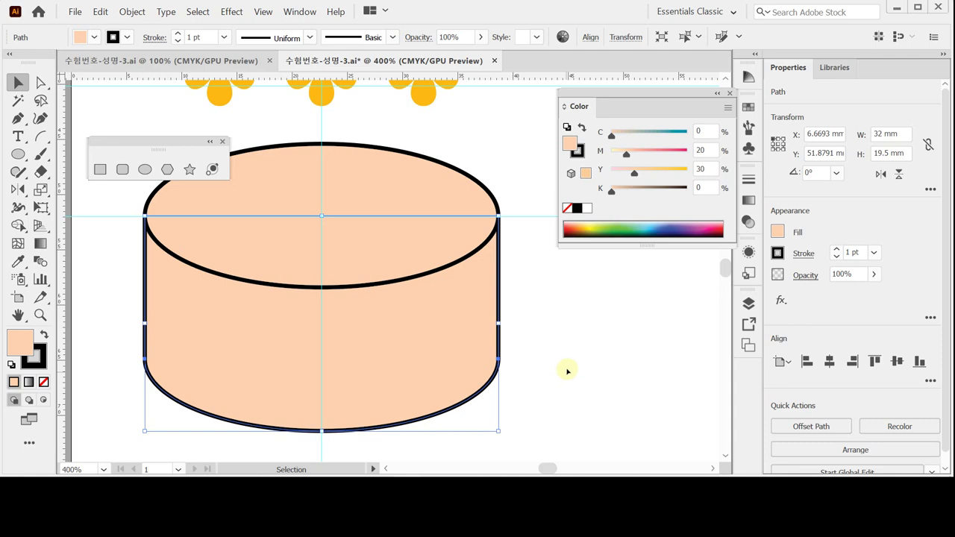
Remove the stroke from the cylinder body and save the document
left_click(576, 152)
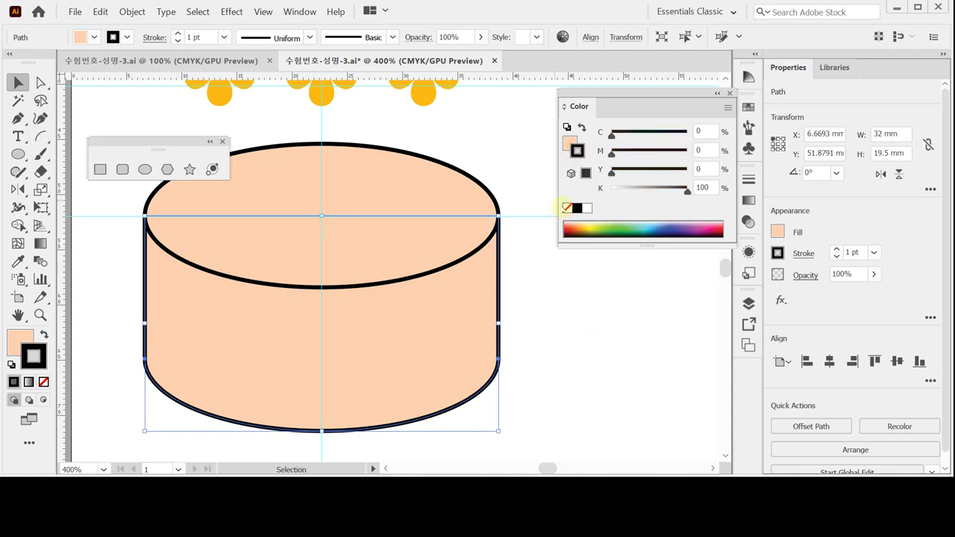
left_click(567, 208)
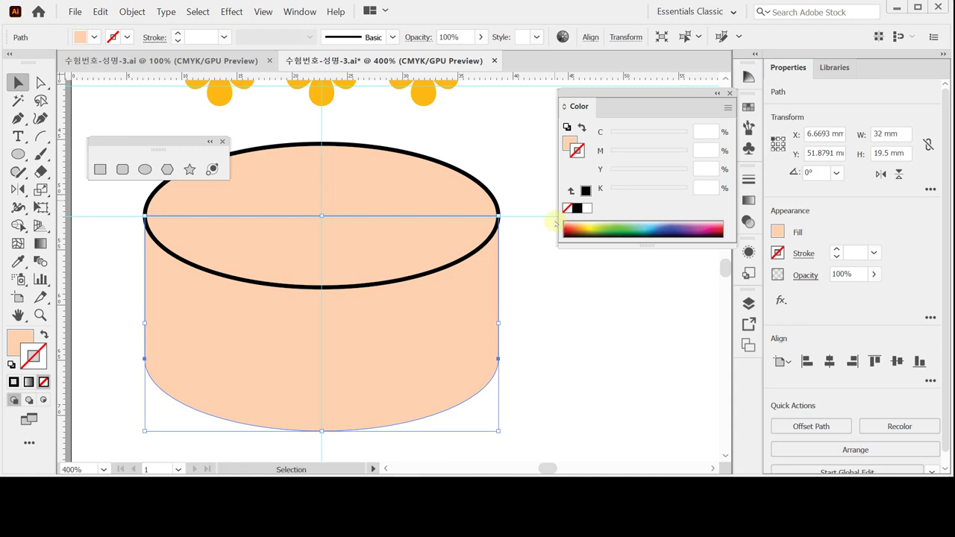
key("ctrl+s")
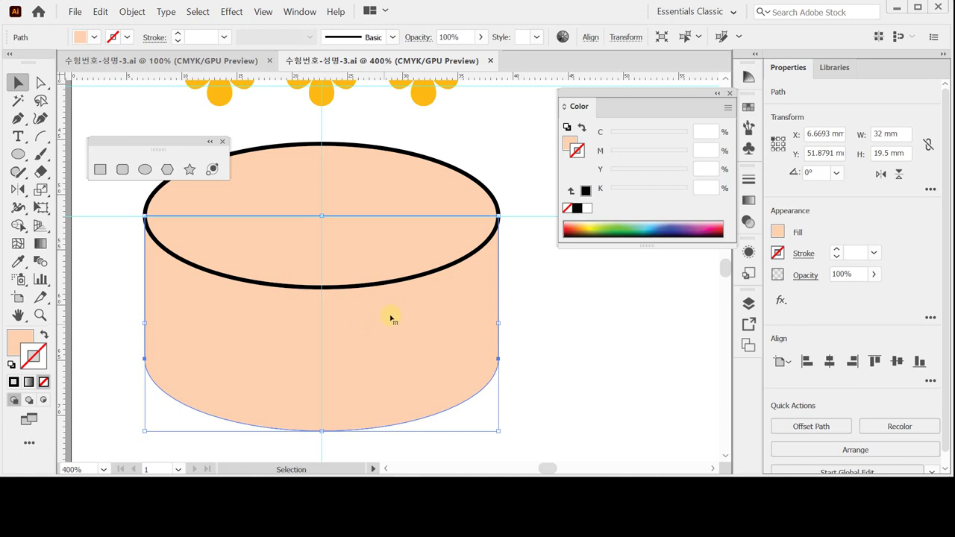
Duplicate the top ellipse straight down by about 4.8 mm and set the copy's fill to none
left_click(355, 234)
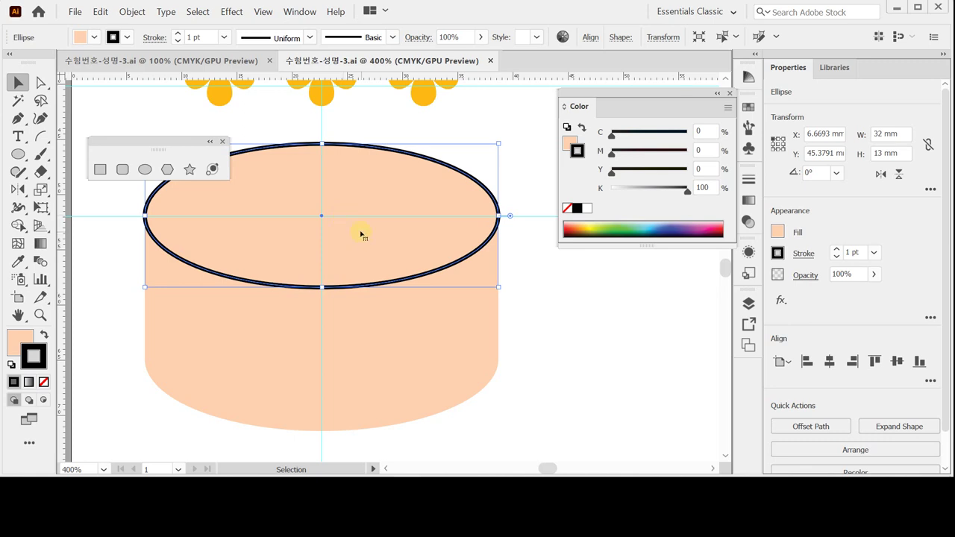
left_click_drag(361, 237, 360, 284)
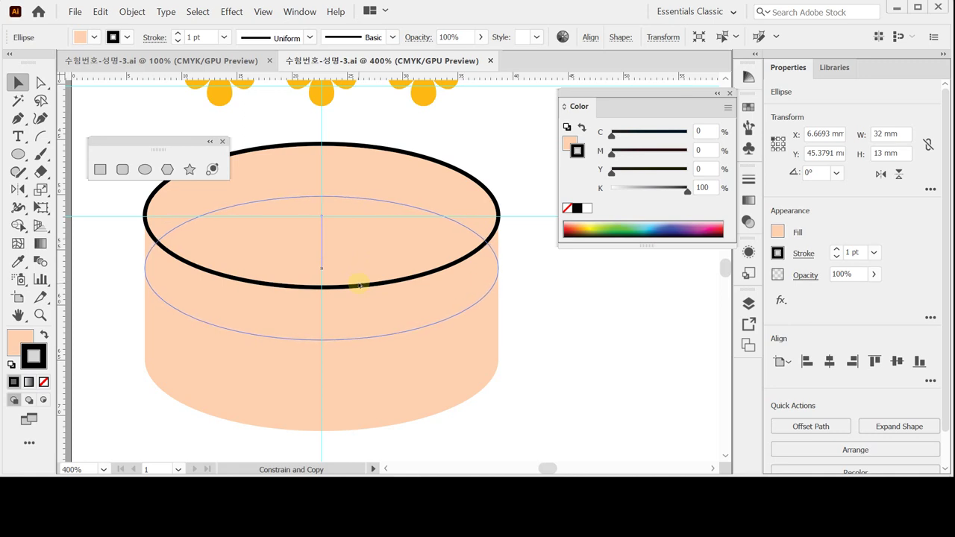
left_click_drag(359, 285, 359, 284)
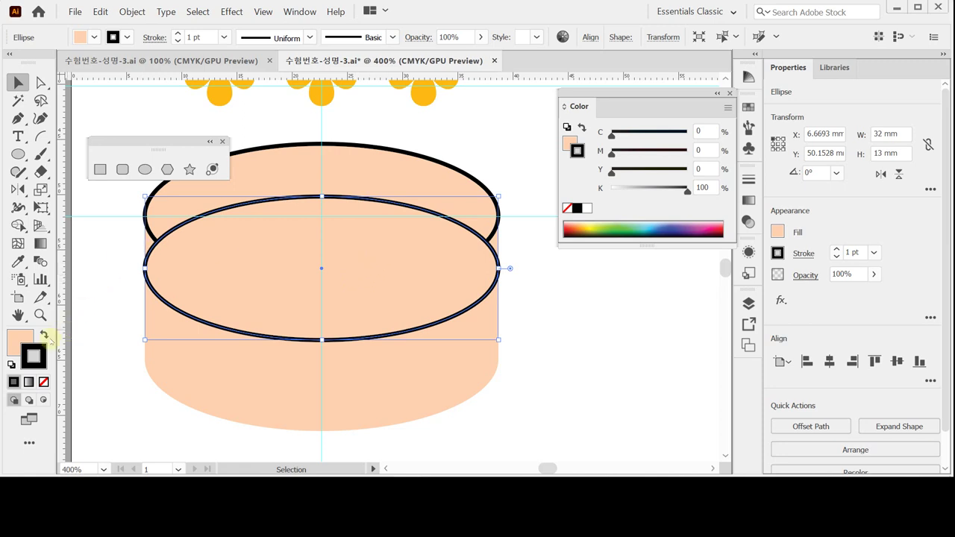
left_click(44, 381)
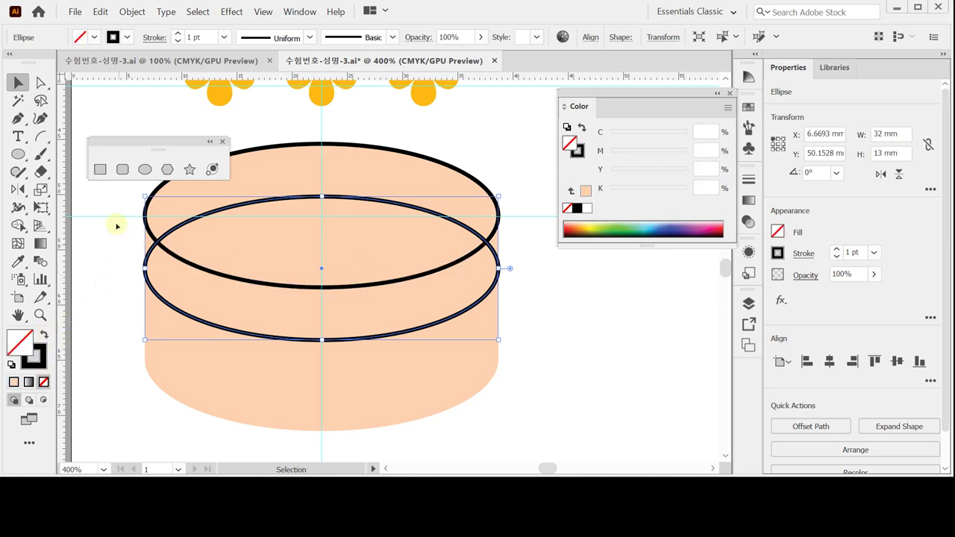
Delete the top anchor point of the unfilled ellipse copy, leaving only its lower arc
left_click(40, 82)
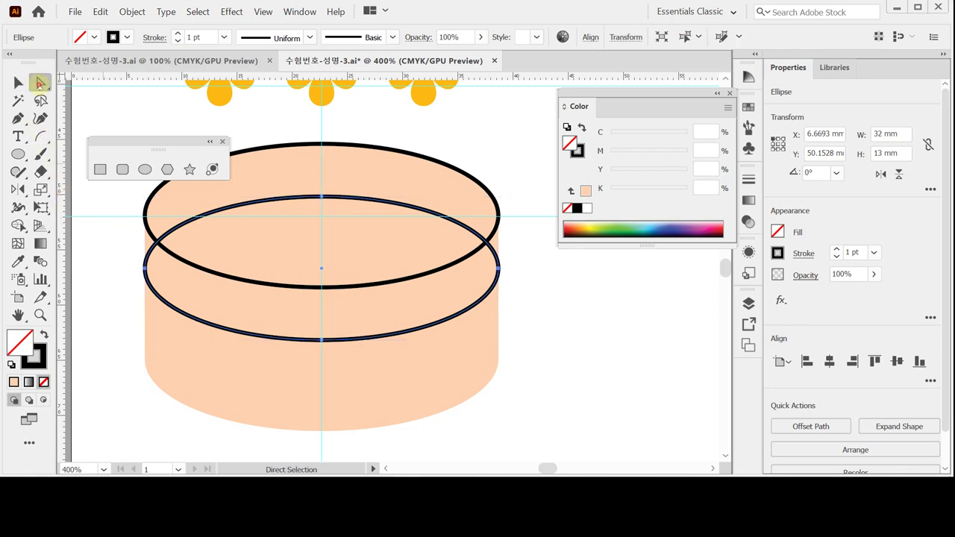
left_click(321, 196)
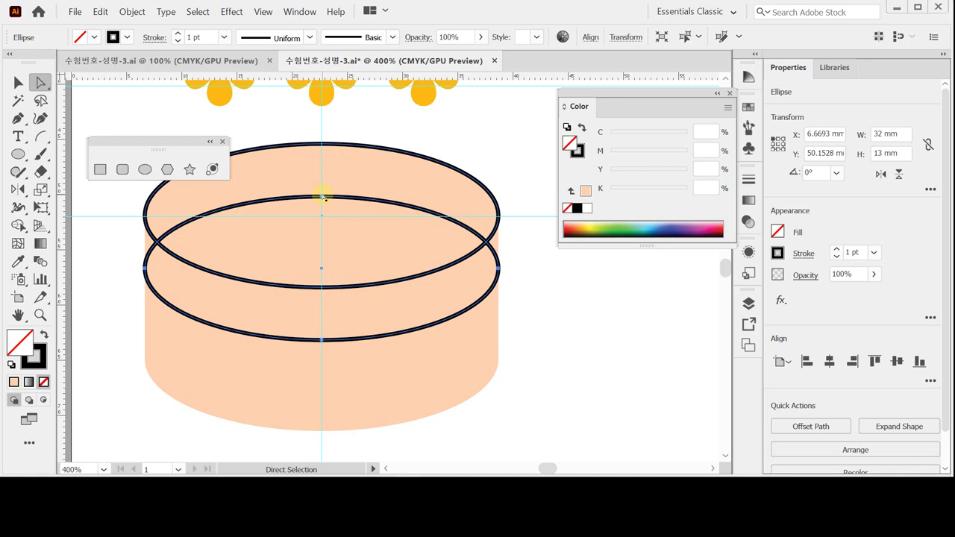
left_click(321, 196)
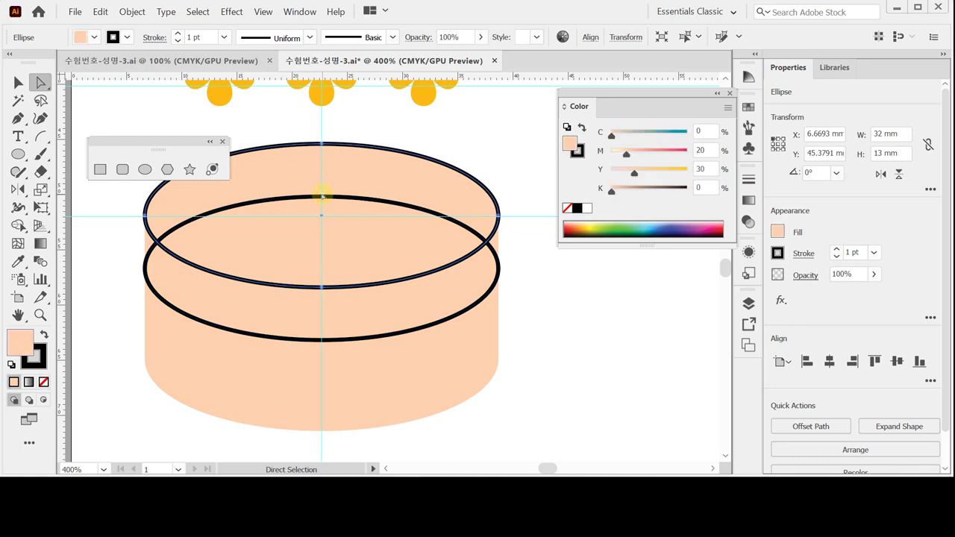
left_click(322, 196)
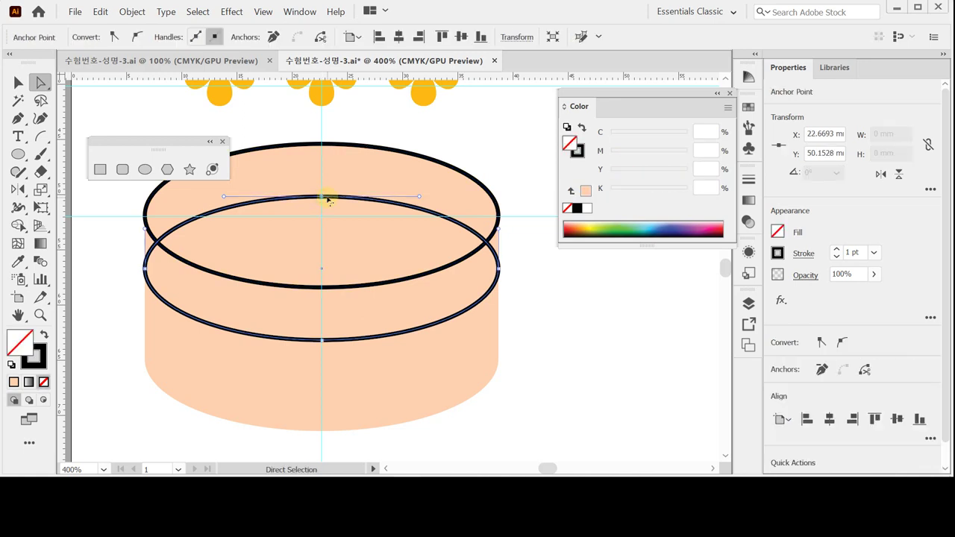
key("Delete")
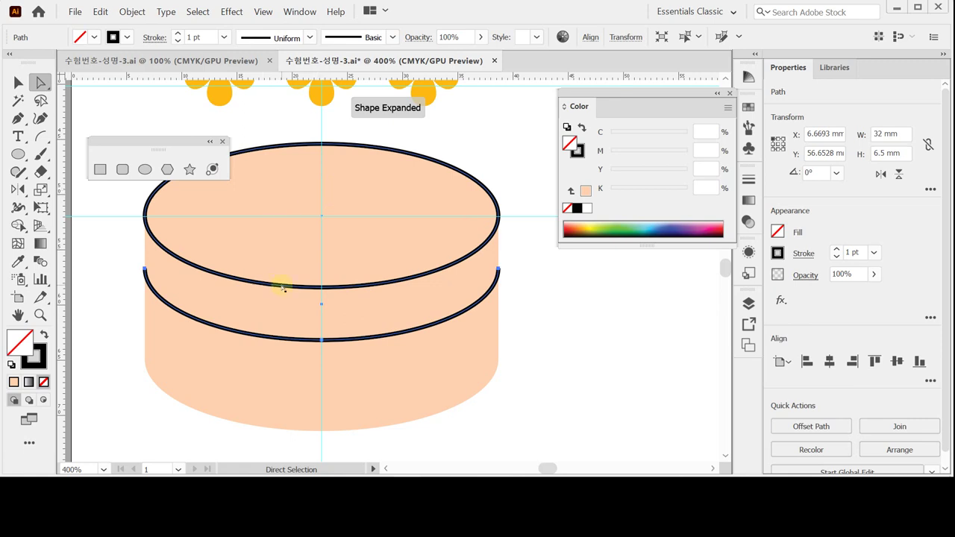
Set the lower arc's stroke colour to C 10, M 80, Y 90, K 0
left_click(232, 324)
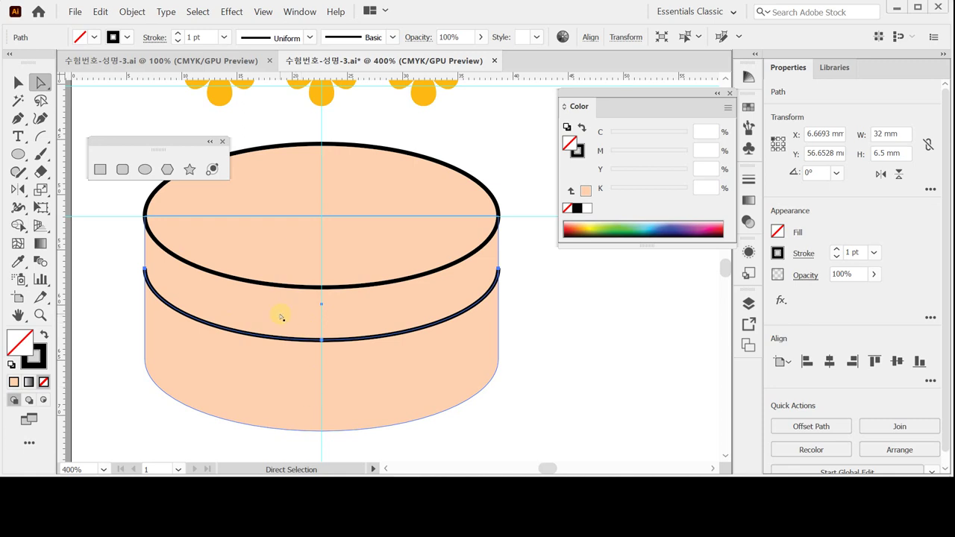
left_click(35, 359)
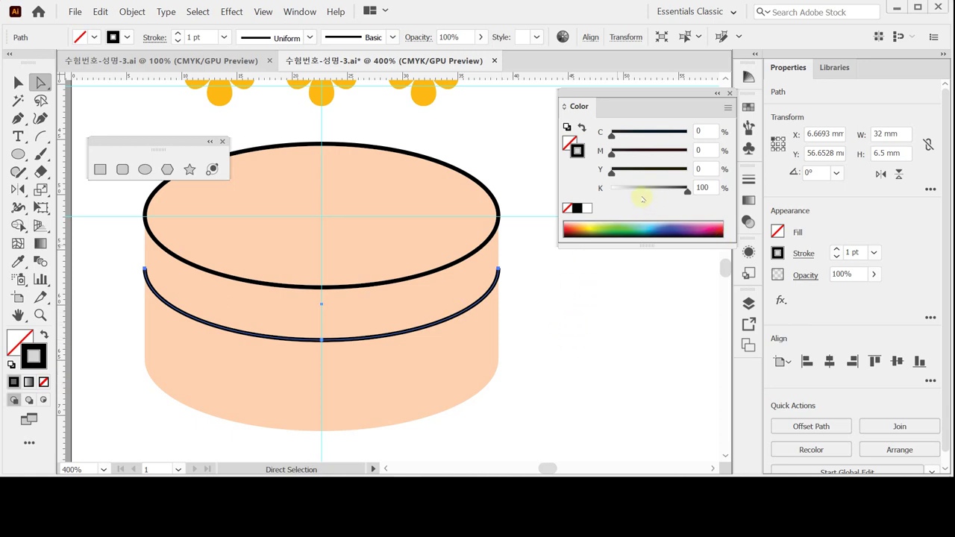
left_click(704, 131)
type("10")
key("Tab")
type("80")
key("Tab")
type("90")
key("Tab")
type("0")
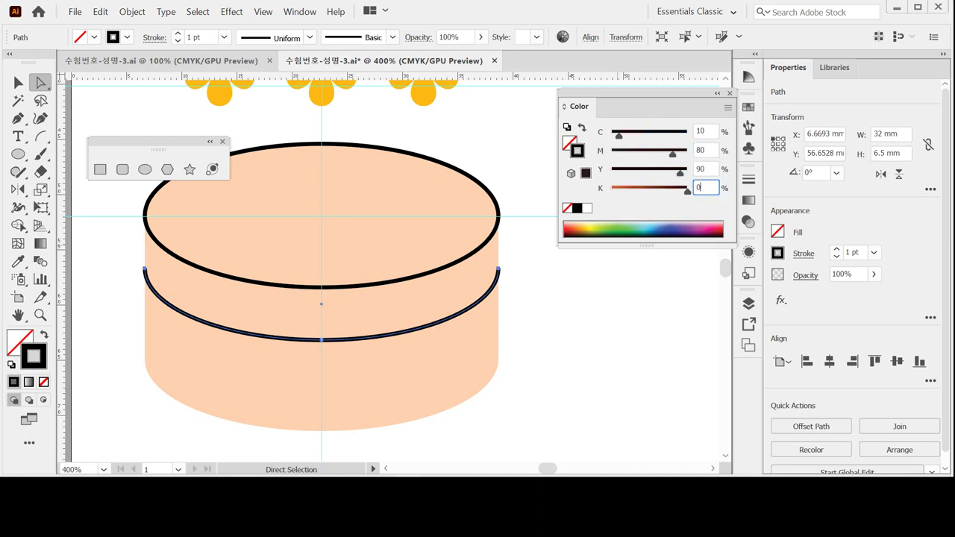
key("Return")
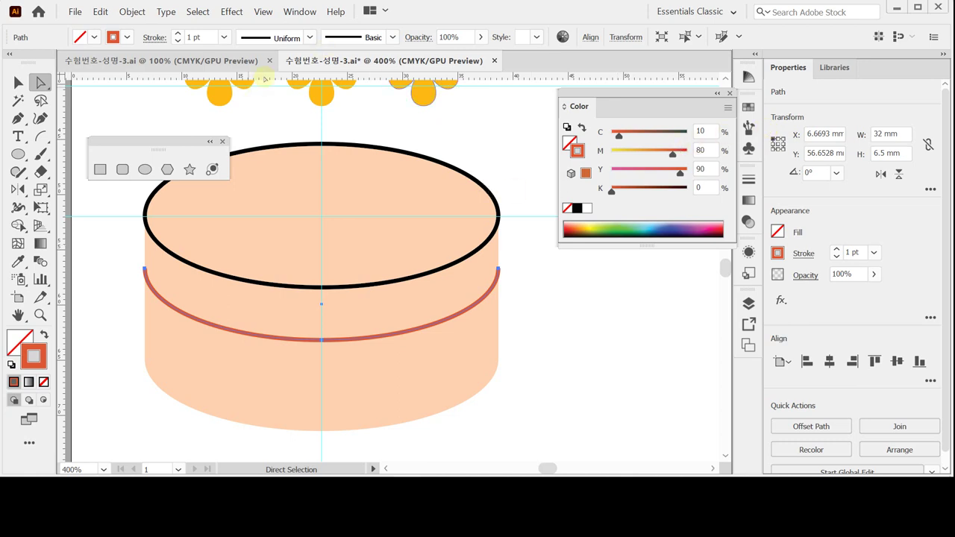
Float the Gradient panel below the Color panel and apply the white-to-black linear gradient to the top ellipse's fill
left_click(20, 84)
left_click(320, 211)
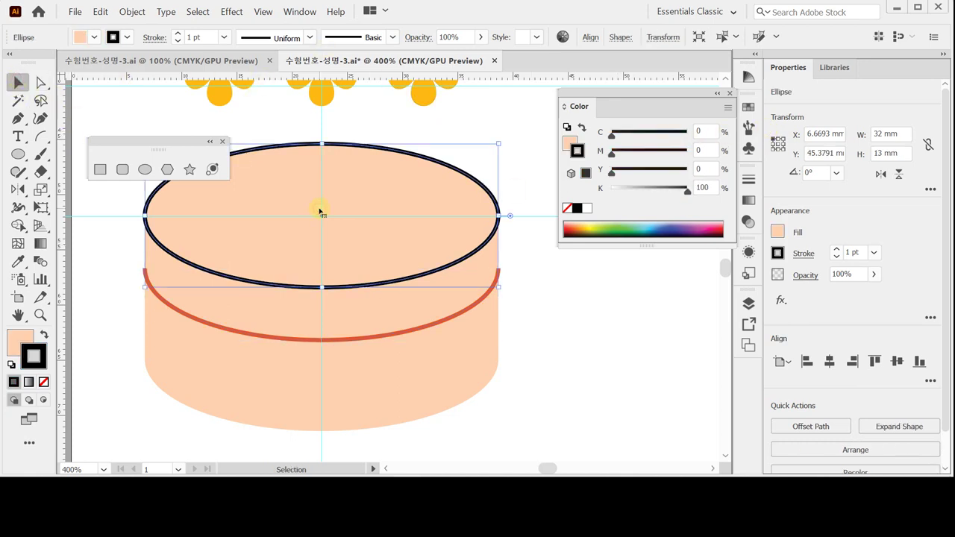
scroll(366, 232, "up", 1)
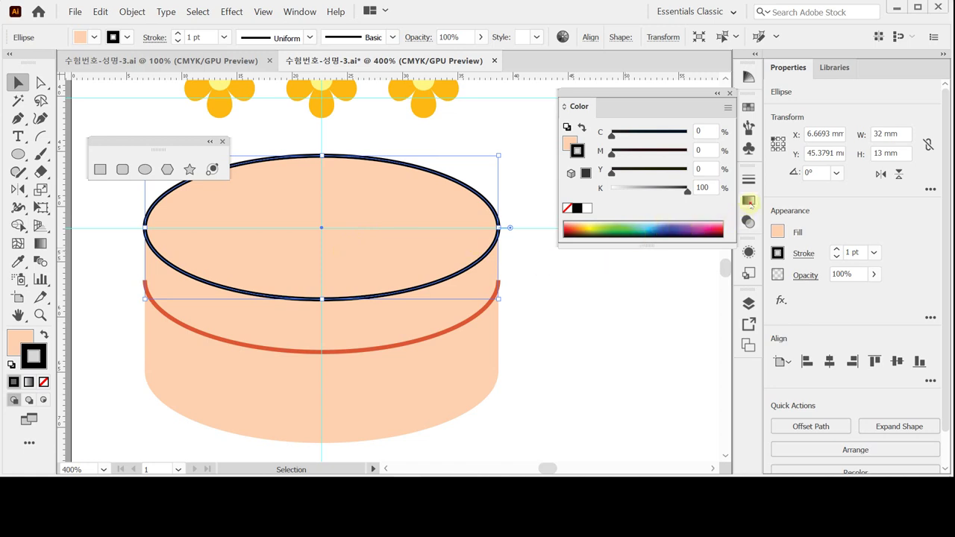
left_click_drag(749, 201, 562, 259)
left_click(562, 256)
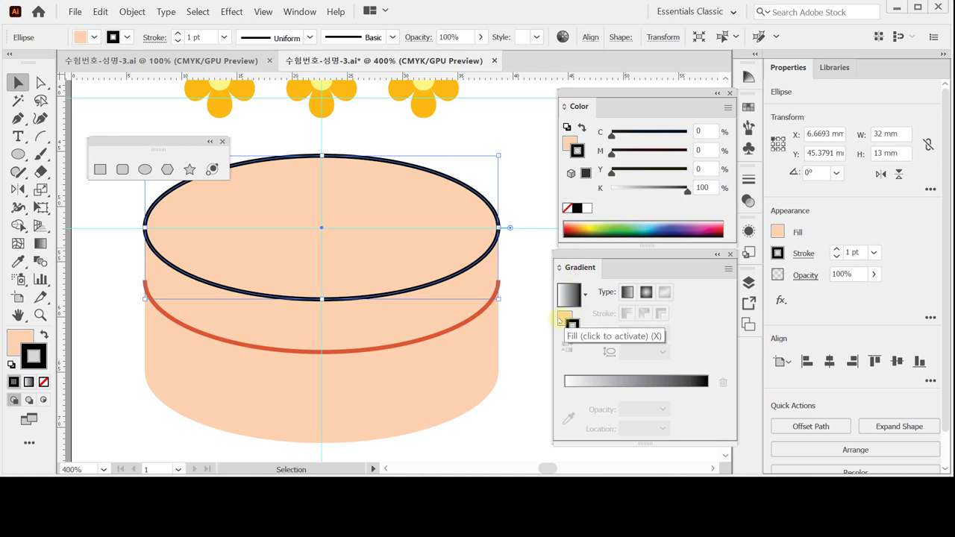
left_click(562, 298)
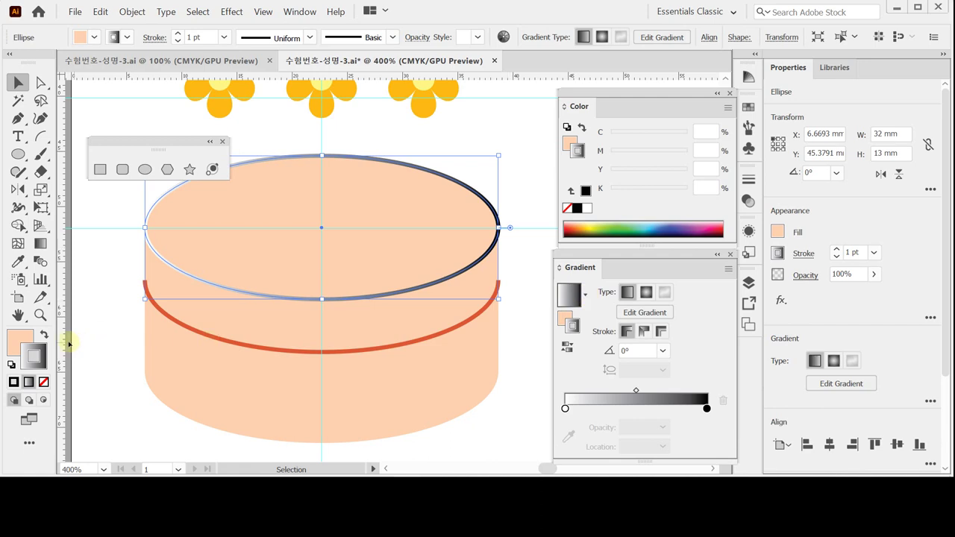
key("ctrl+z")
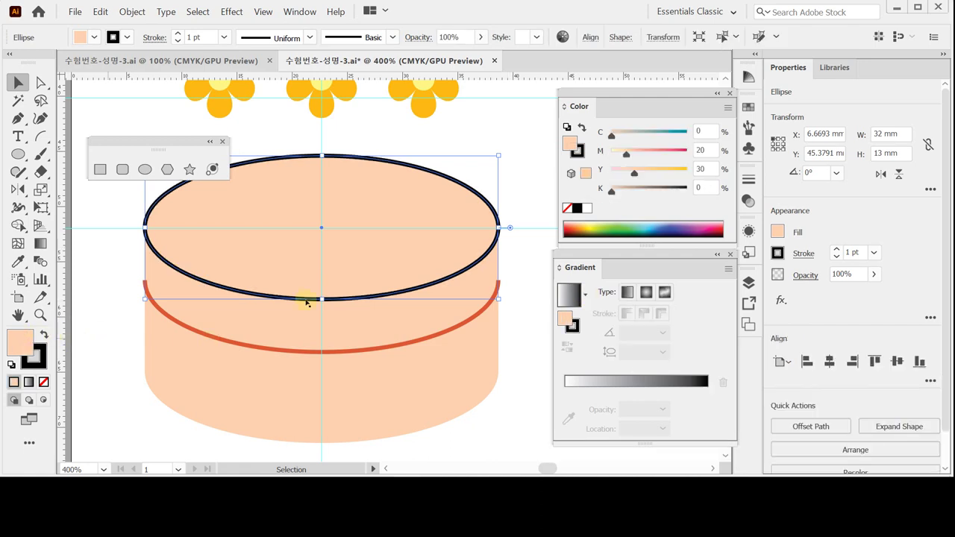
left_click(566, 297)
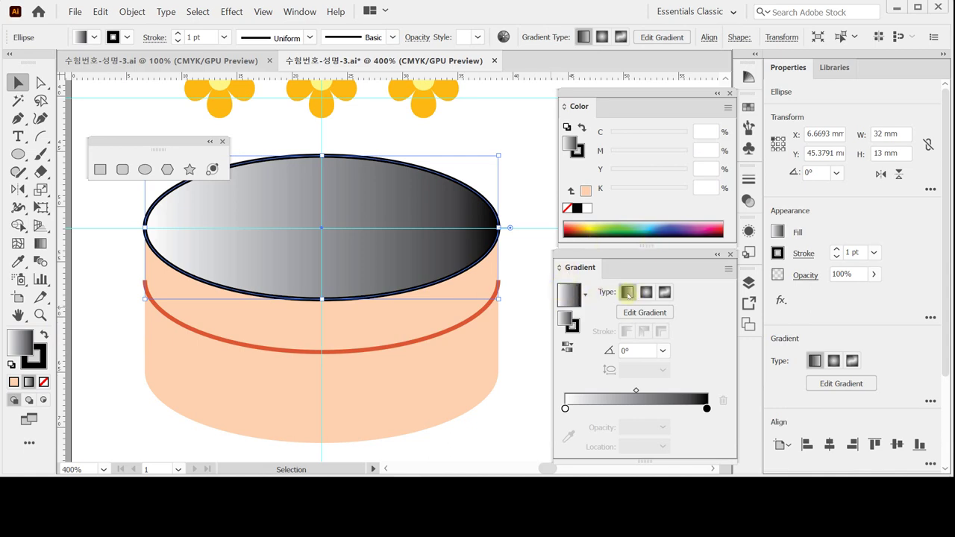
Switch the gradient's white starting stop to CMYK and set it to C 0, M 30, Y 40, K 0
left_click(564, 408)
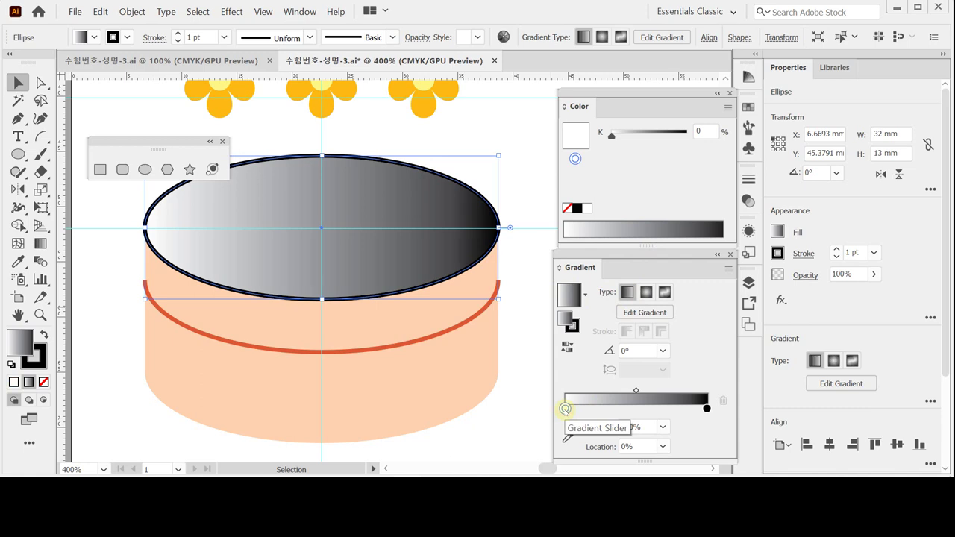
left_click(727, 107)
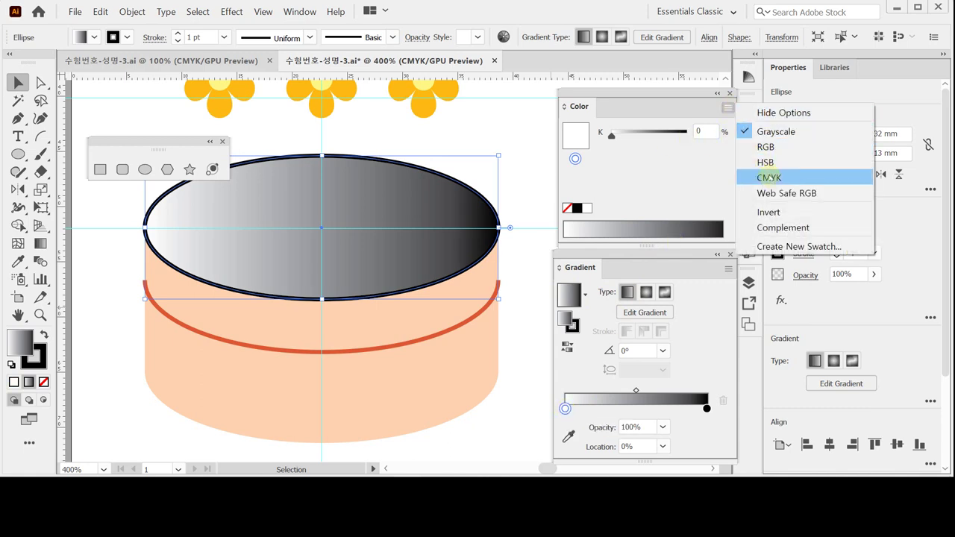
left_click(768, 177)
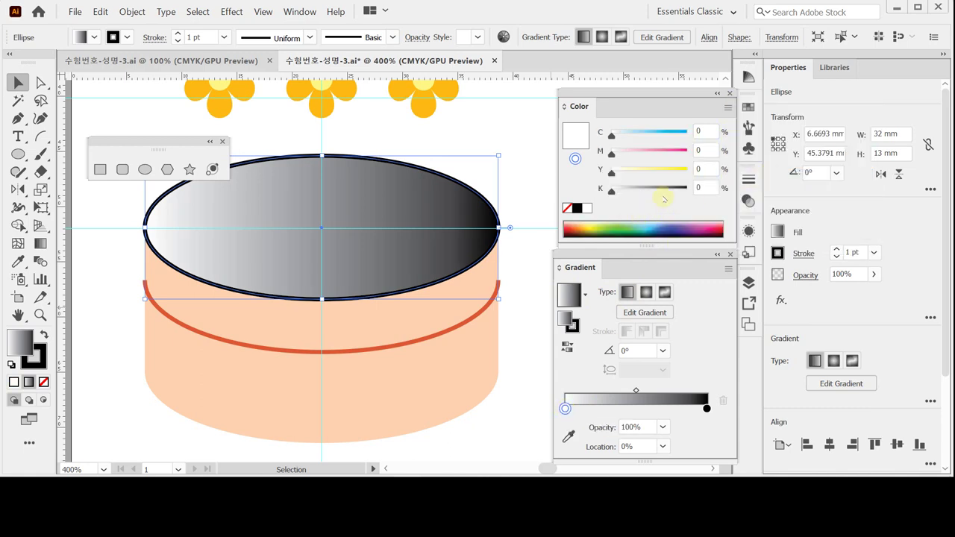
left_click(702, 149)
type("30")
key("Tab")
type("40")
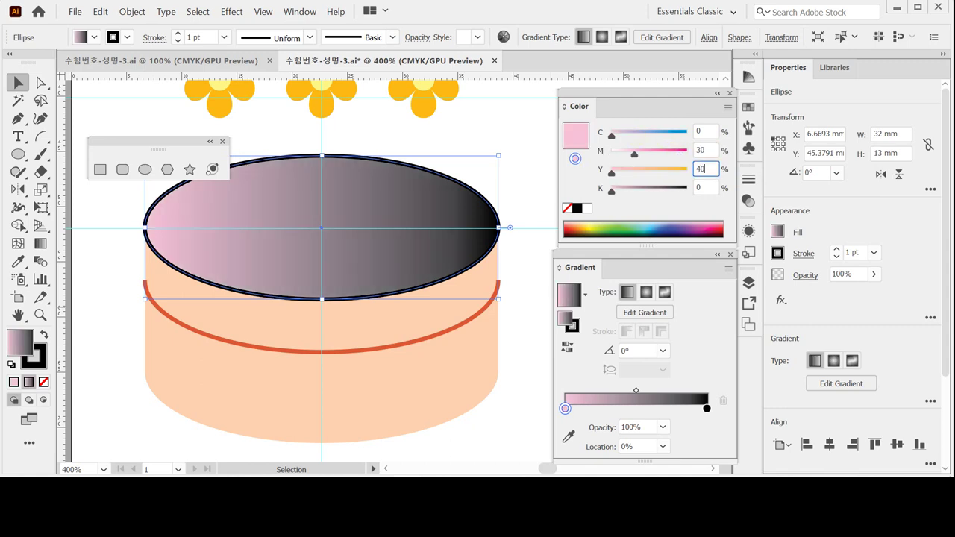
key("Return")
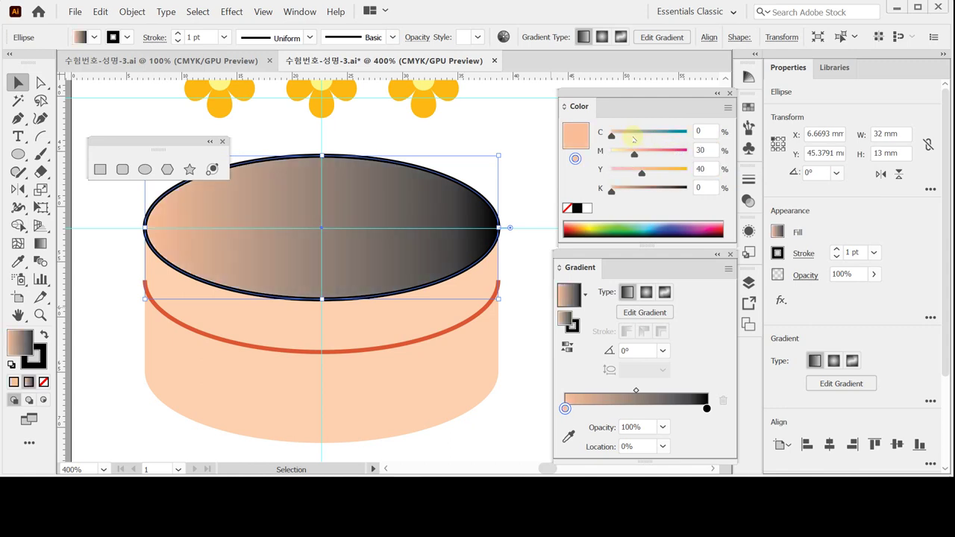
Add a white gradient stop at about 45% and place a copy of the peach starting stop at about 83%
left_click(628, 408)
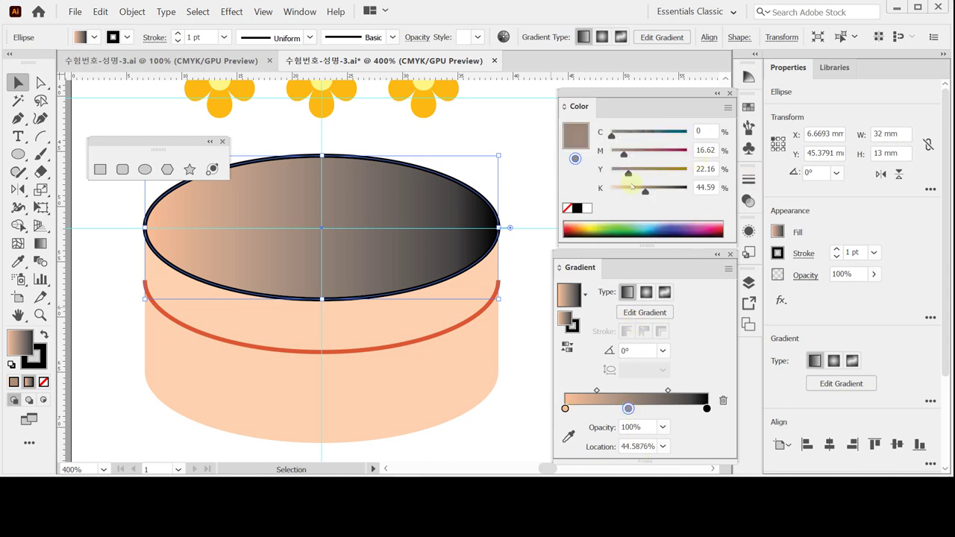
left_click(586, 208)
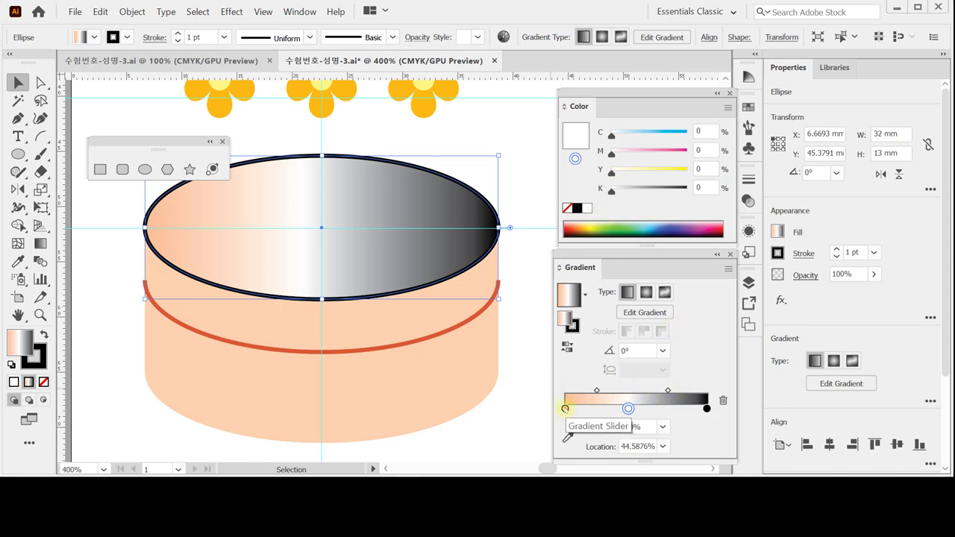
left_click(564, 408)
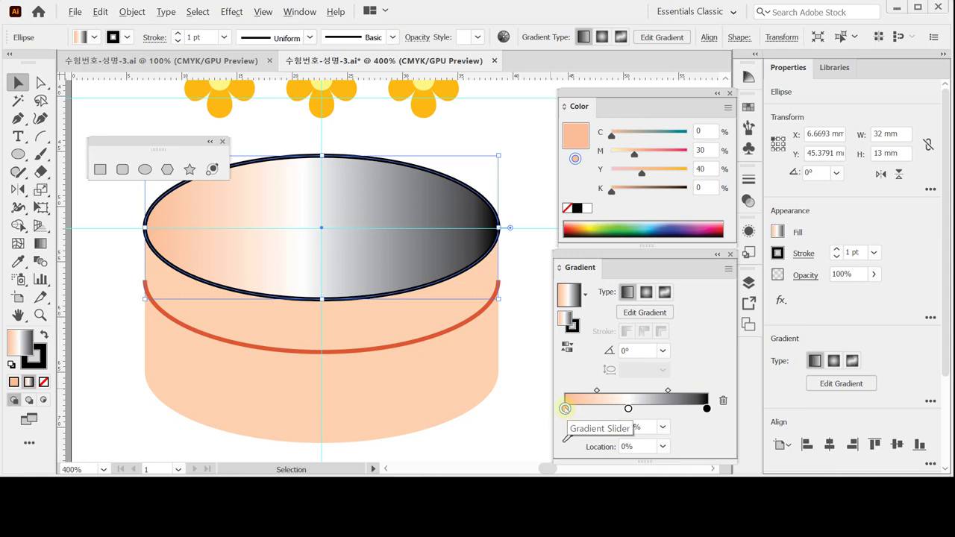
left_click_drag(564, 408, 683, 410)
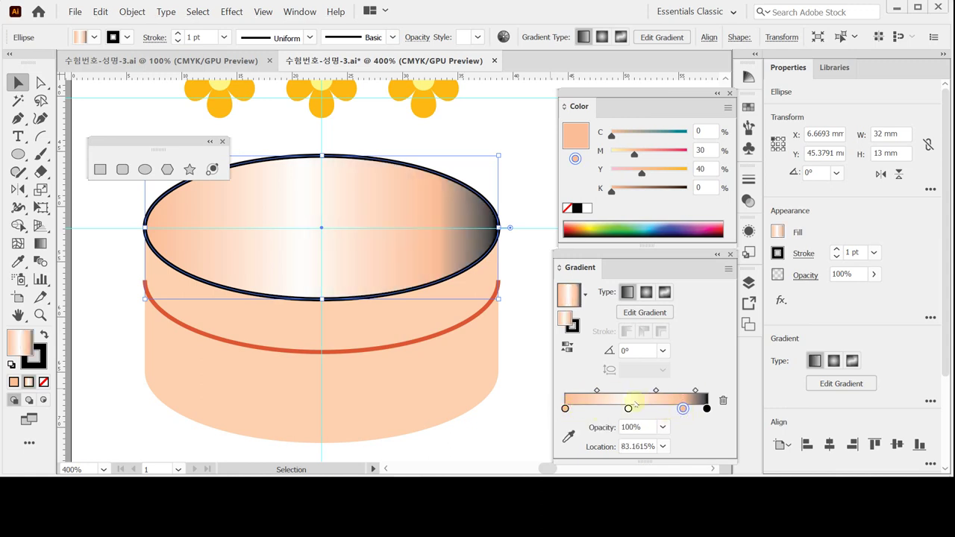
Remove the gradient's black end stop, move the second peach stop to 100% and the white stop to about 30%
left_click(707, 409)
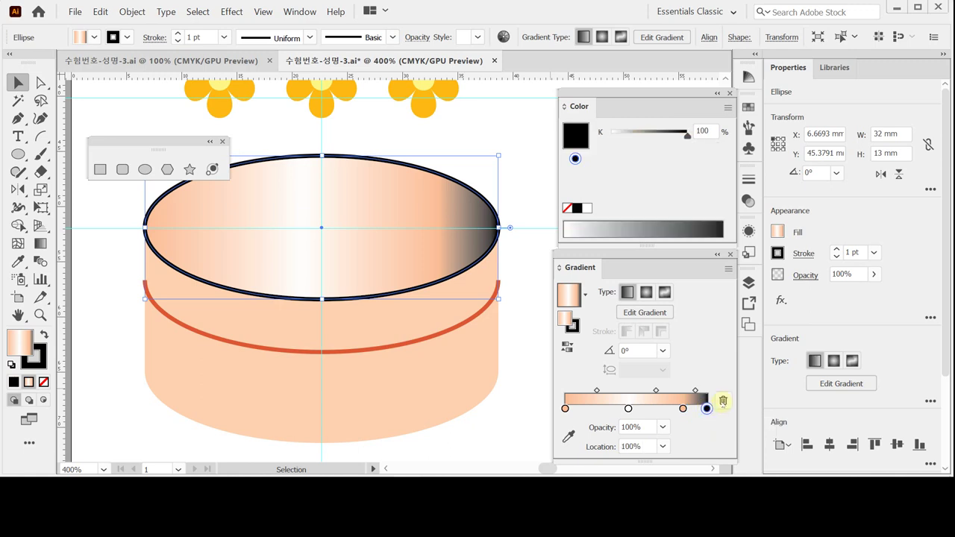
left_click_drag(707, 409, 707, 433)
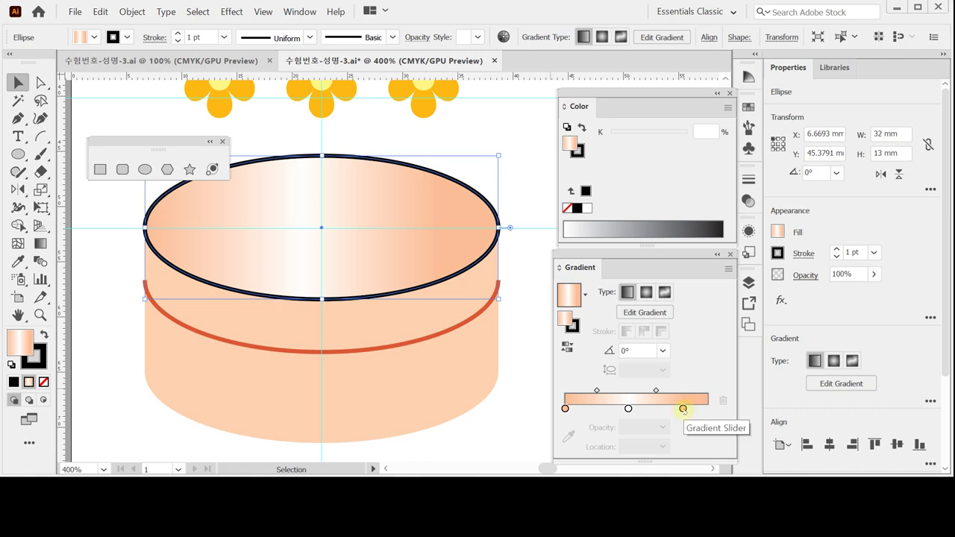
left_click(683, 409)
left_click_drag(683, 409, 722, 398)
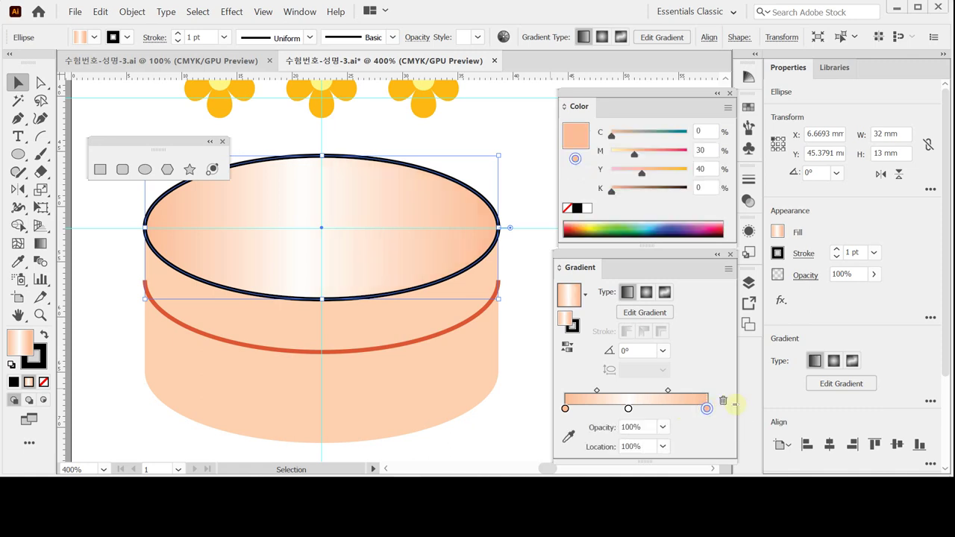
left_click_drag(628, 409, 607, 409)
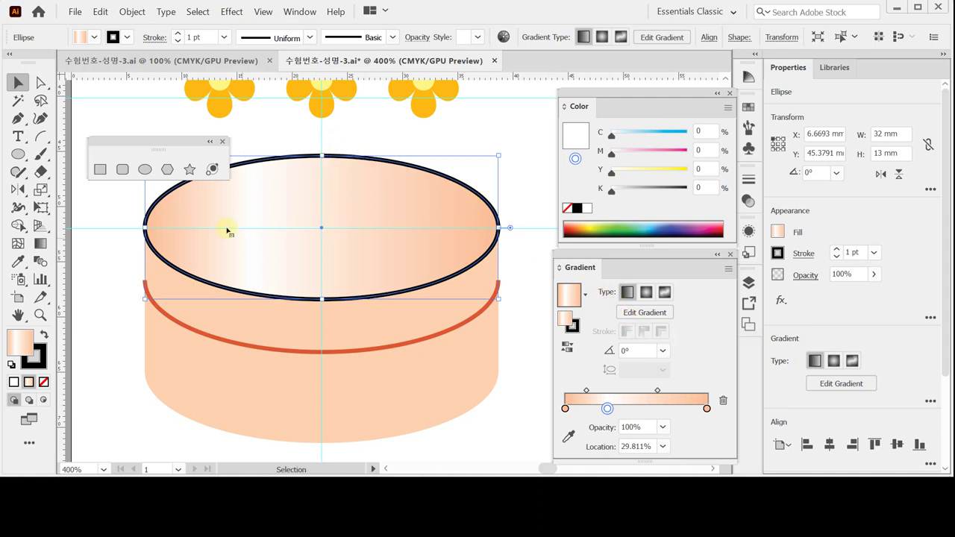
Remove the top ellipse's stroke and offset its path inward by -0.8 mm with miter joins
left_click(34, 356)
left_click(43, 381)
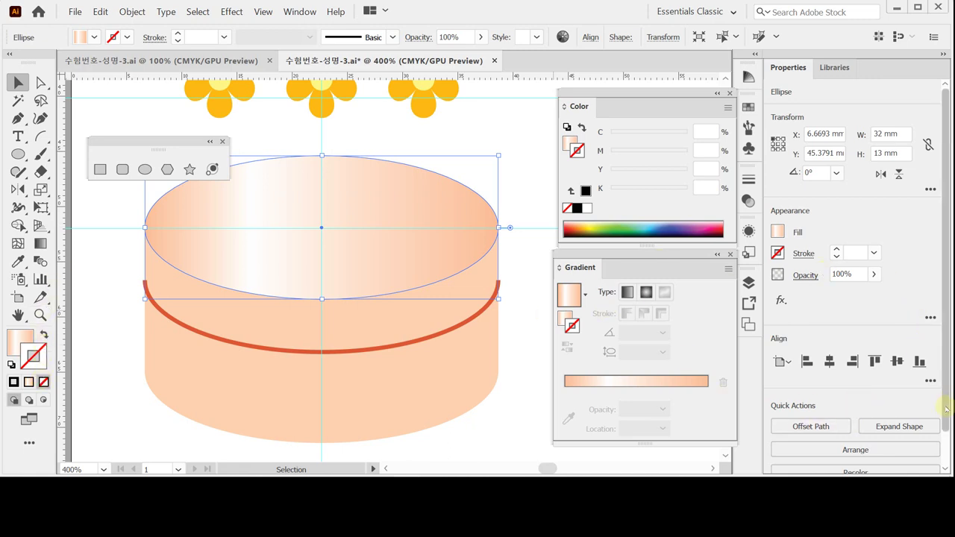
scroll(946, 414, "down", 2)
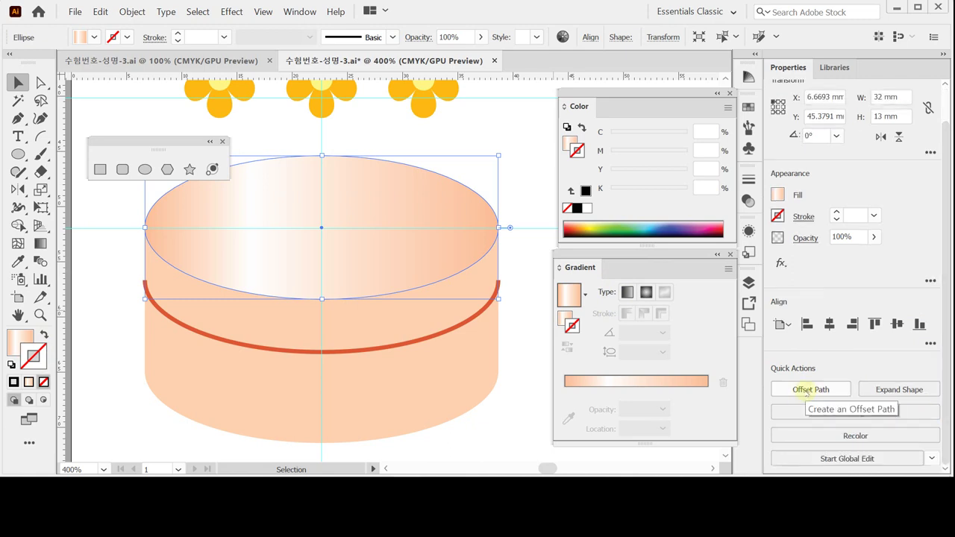
left_click(805, 390)
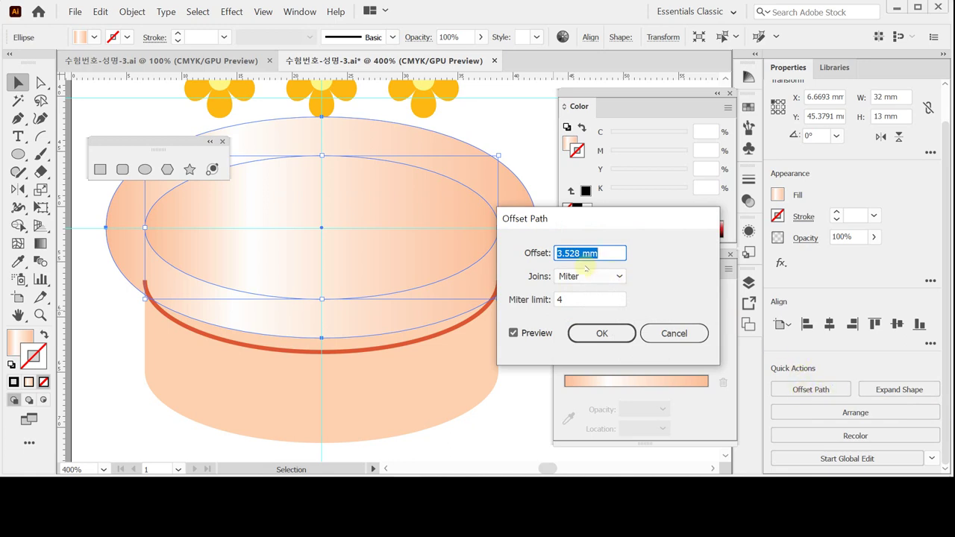
type("-")
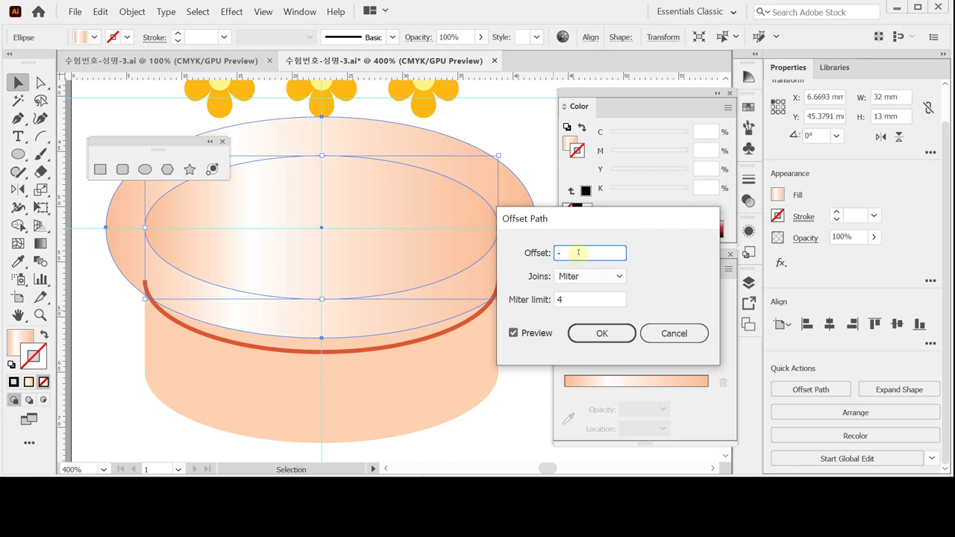
type(".8")
left_click(601, 334)
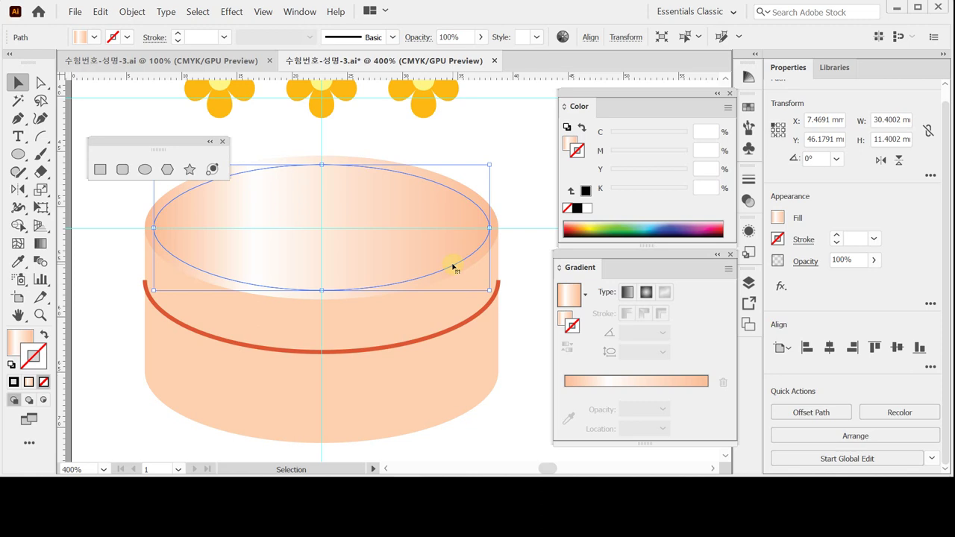
Nudge the inner offset ellipse up by 0.25 mm
key("Up")
key("Up")
key("Up")
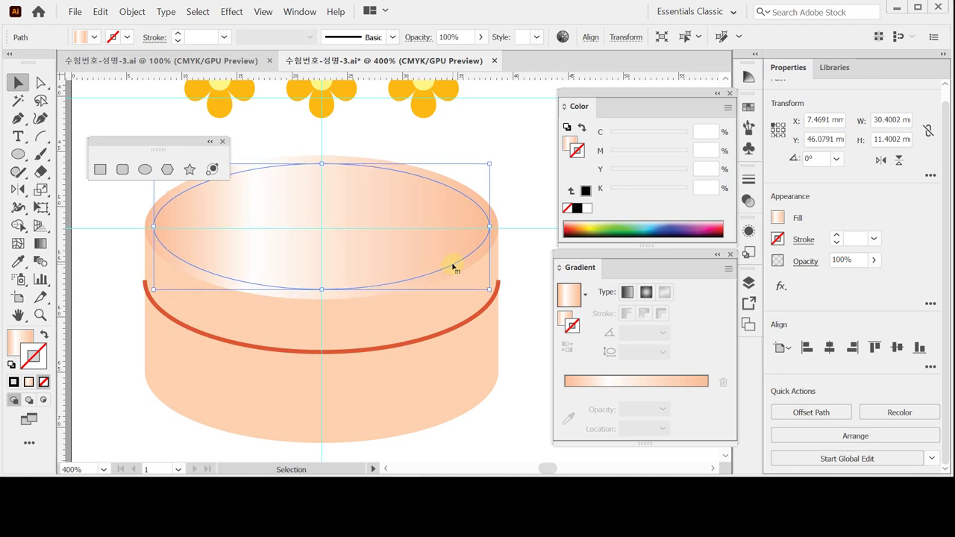
key("Up")
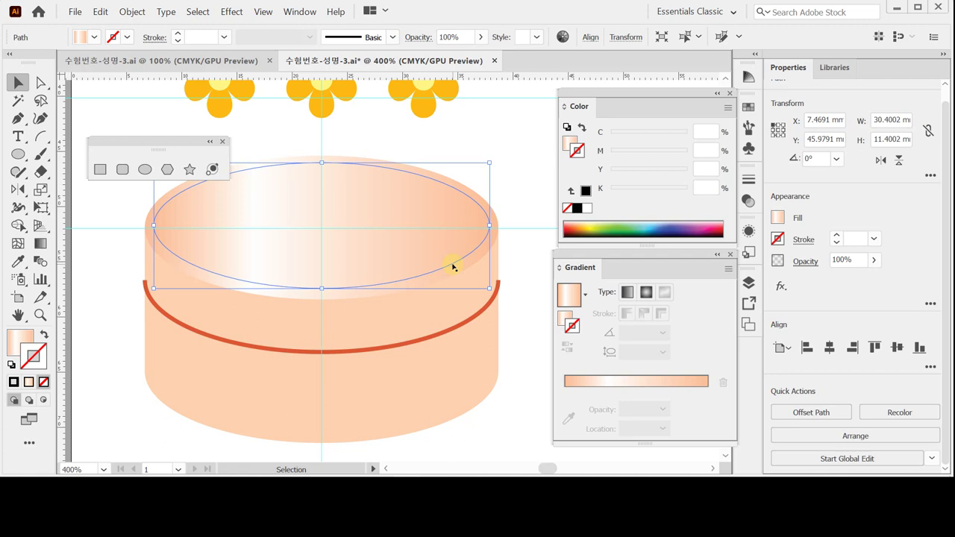
key("Up")
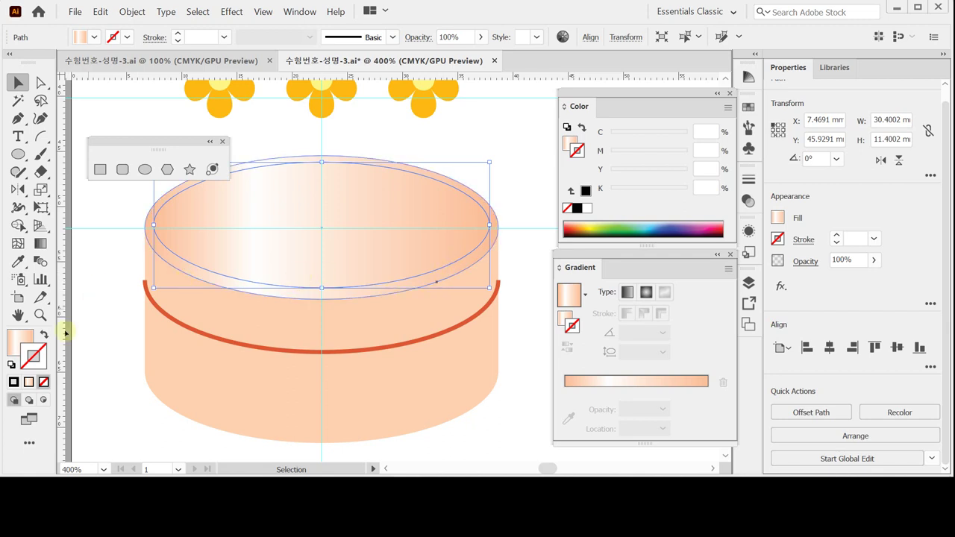
Remove the inner ellipse's fill and set its stroke colour to C 10, M 80, Y 90, K 0
left_click(23, 346)
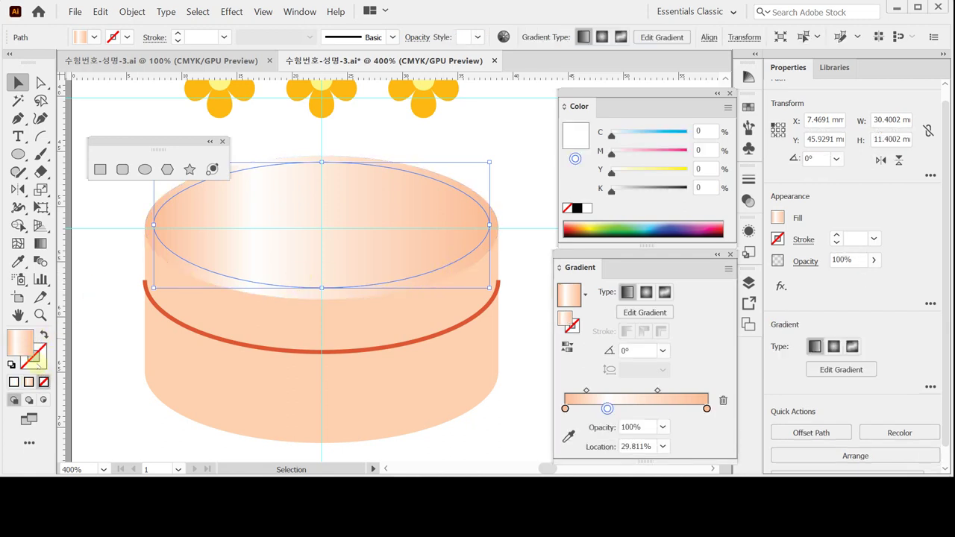
left_click(44, 382)
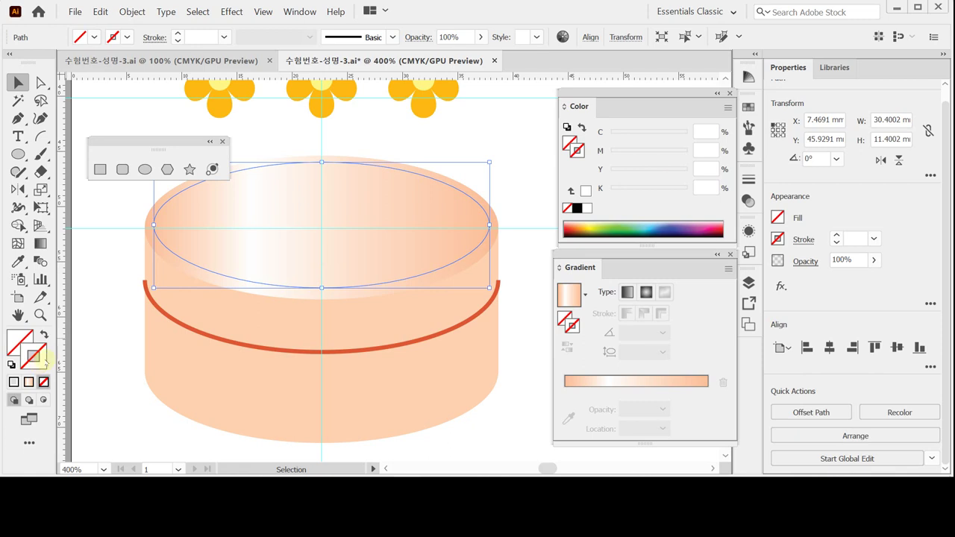
left_click(703, 130)
type("10")
key("Tab")
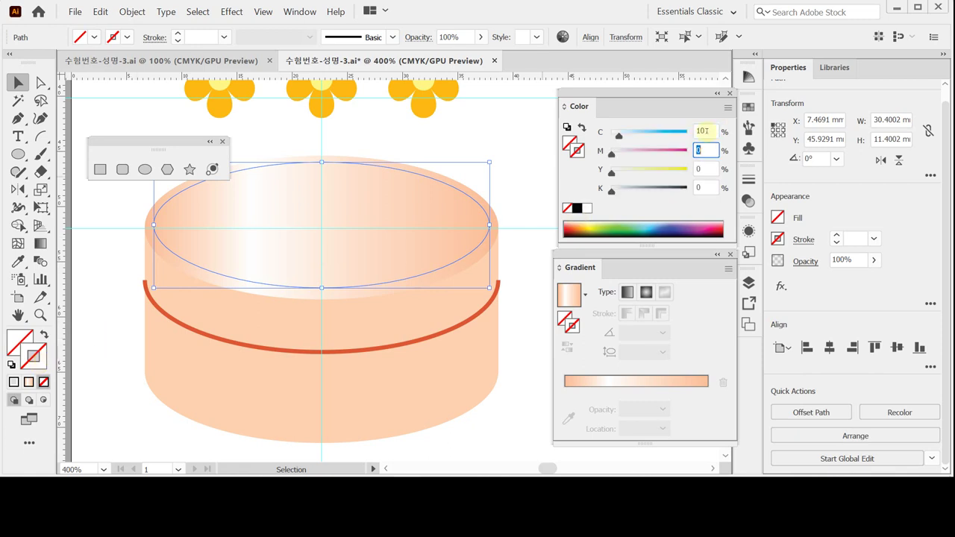
type("80")
key("Tab")
type("90")
key("Return")
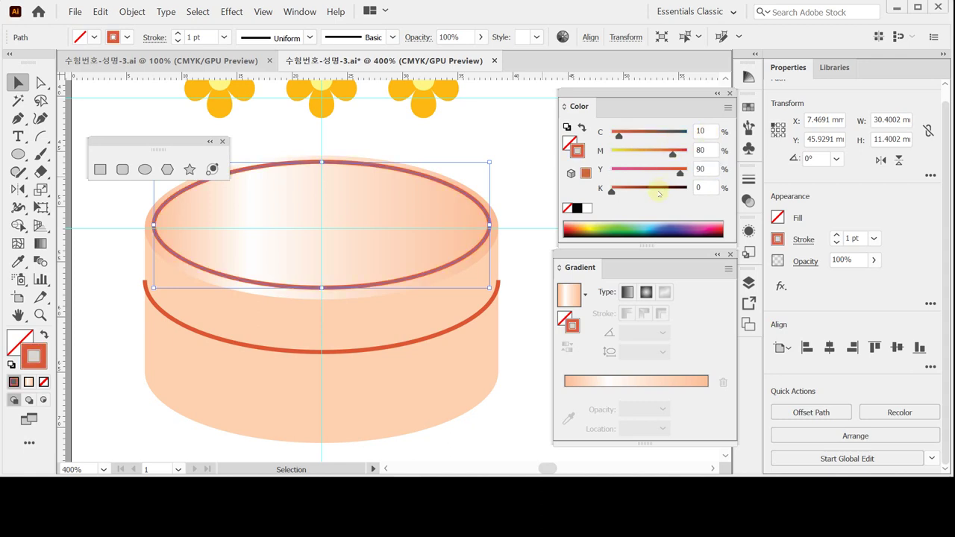
Make the inner ellipse's 1 pt stroke a dashed line with a 2 pt dash, and save the document
left_click(804, 239)
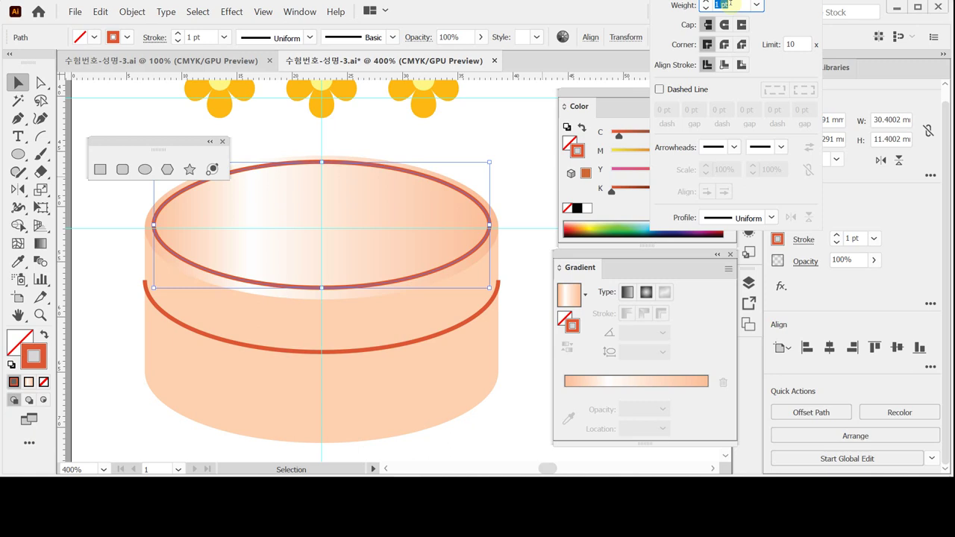
left_click(659, 89)
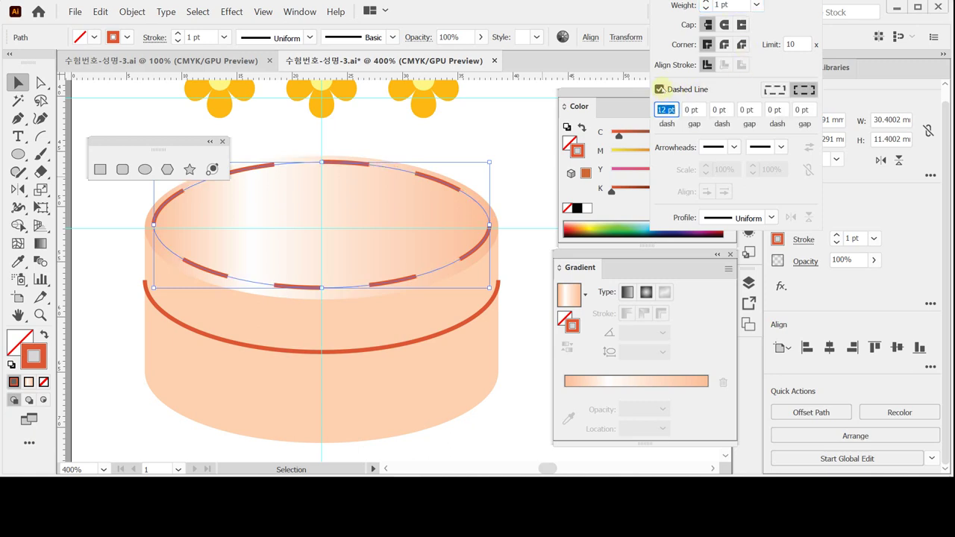
type("2")
key("Return")
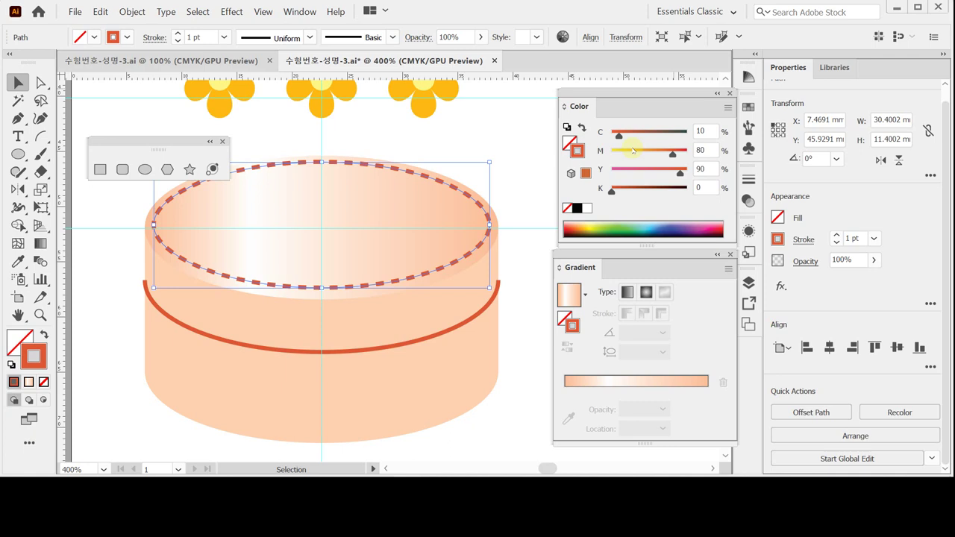
key("ctrl+s")
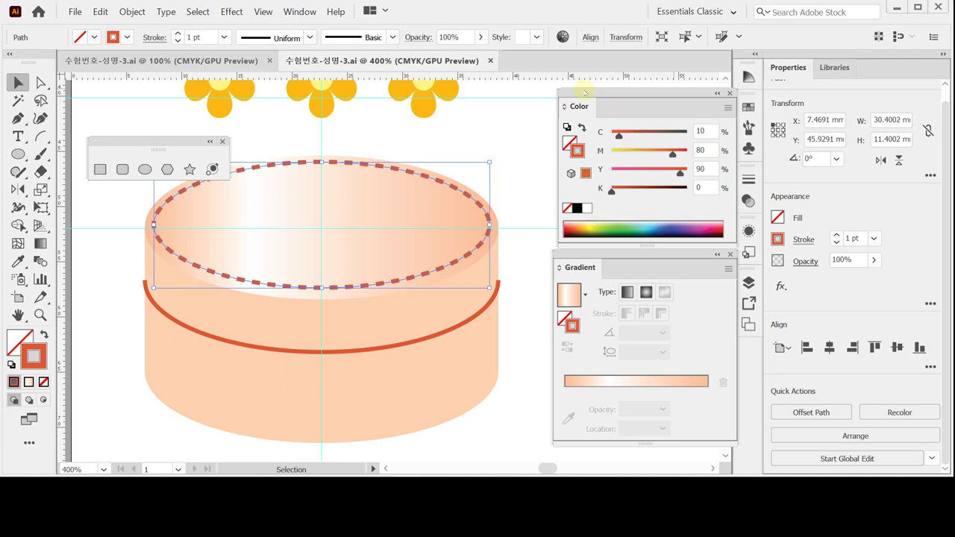
Examine the tulip pattern on the body powder box in the finished reference document
left_click(201, 60)
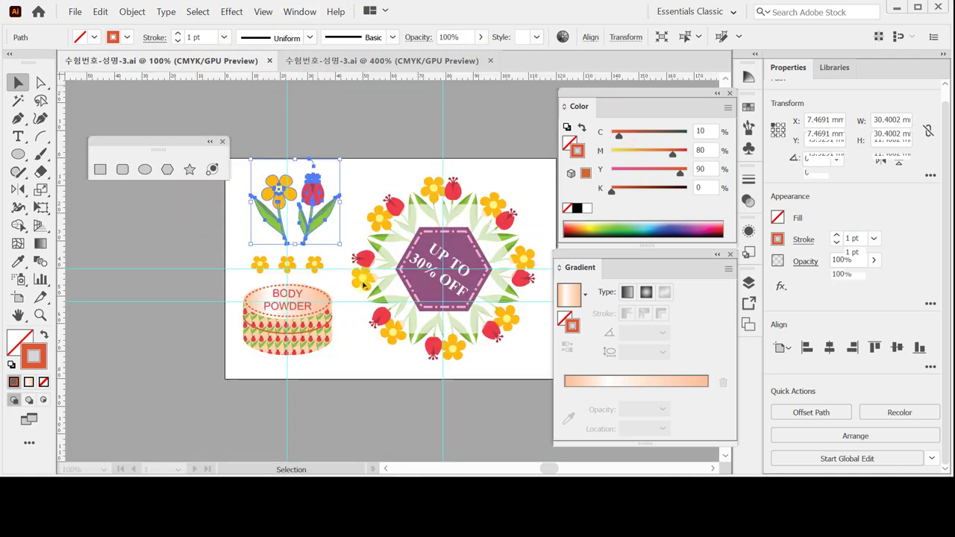
left_click(349, 341)
left_click(309, 323)
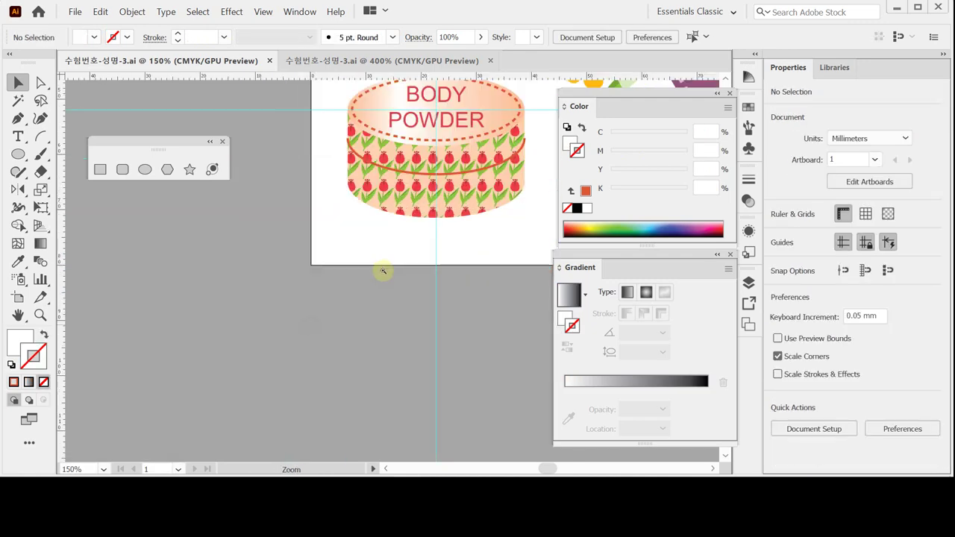
left_click(316, 247)
left_click_drag(339, 239, 299, 355)
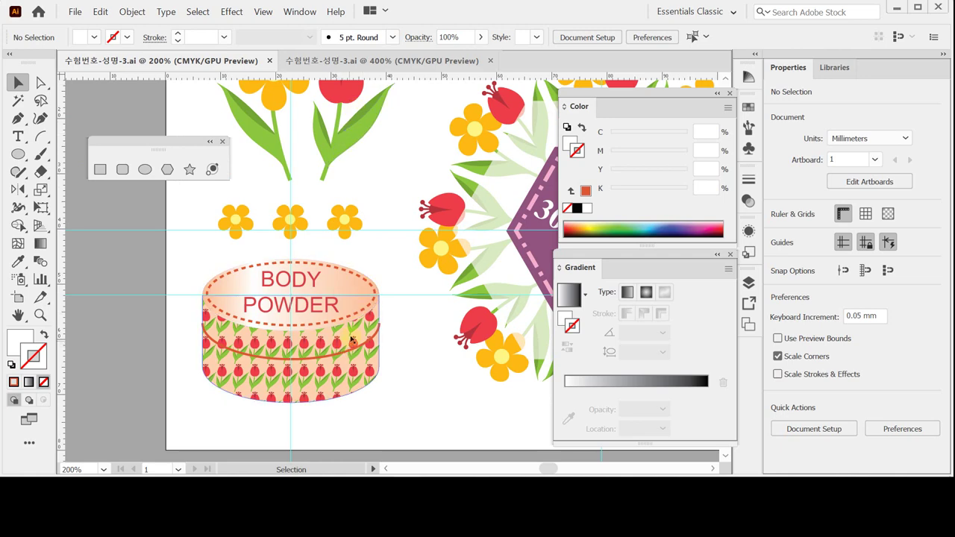
Return to the working document, select the whole tulip and make a pattern from it, turning off the new-pattern message for future use
left_click(381, 60)
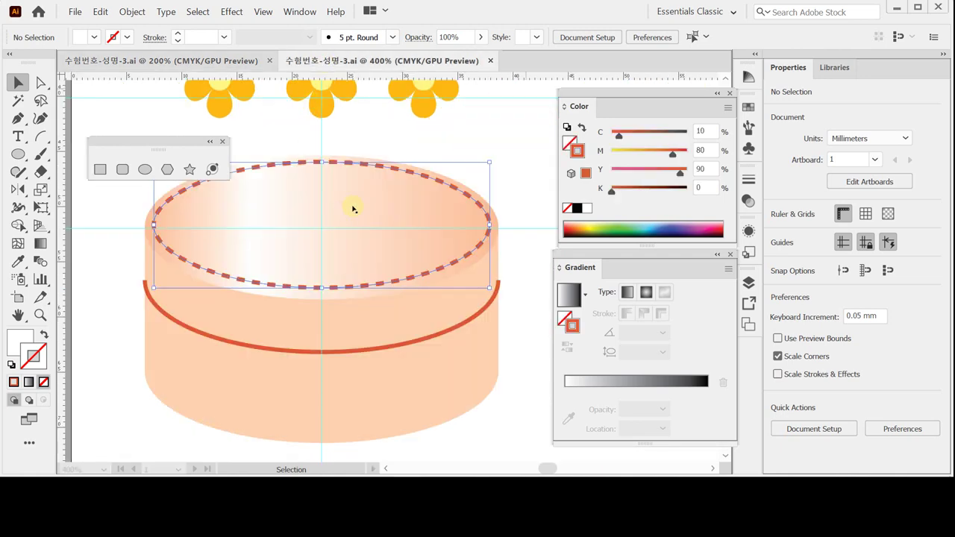
key("ctrl+minus")
left_click_drag(330, 256, 290, 381)
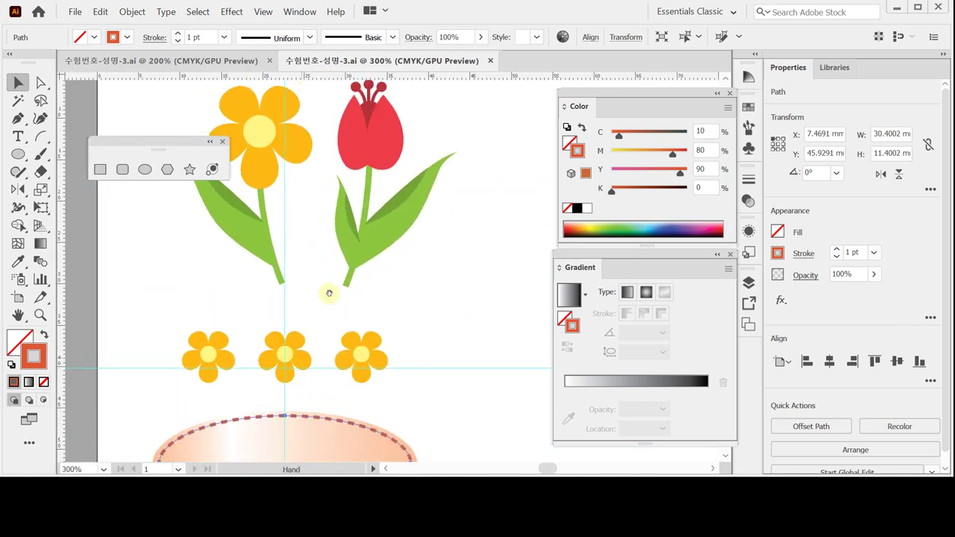
left_click(417, 269)
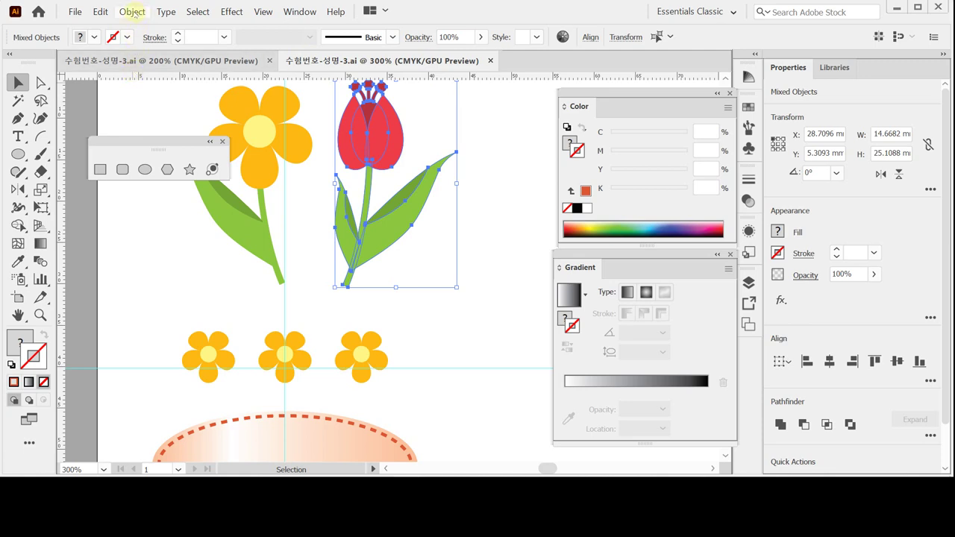
left_click(132, 11)
mouse_move(267, 295)
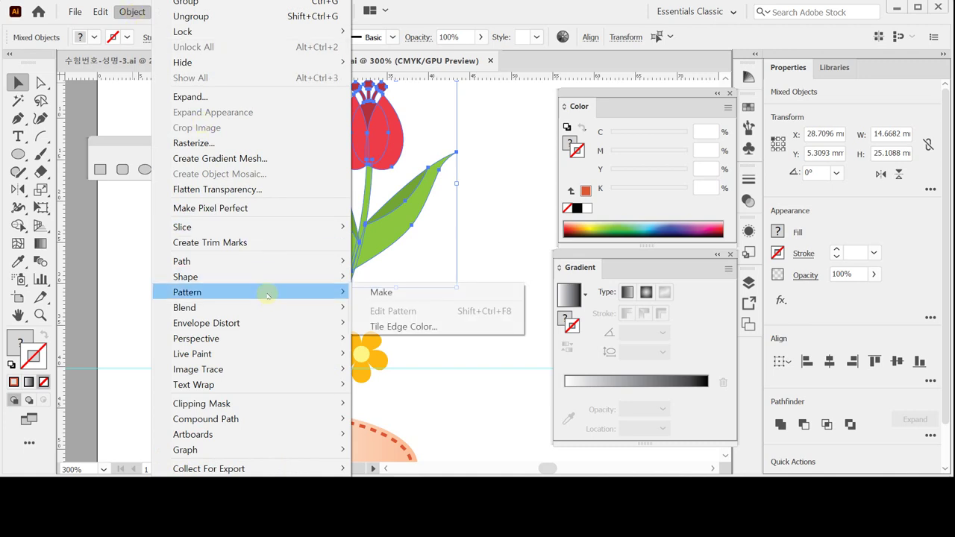
left_click(382, 292)
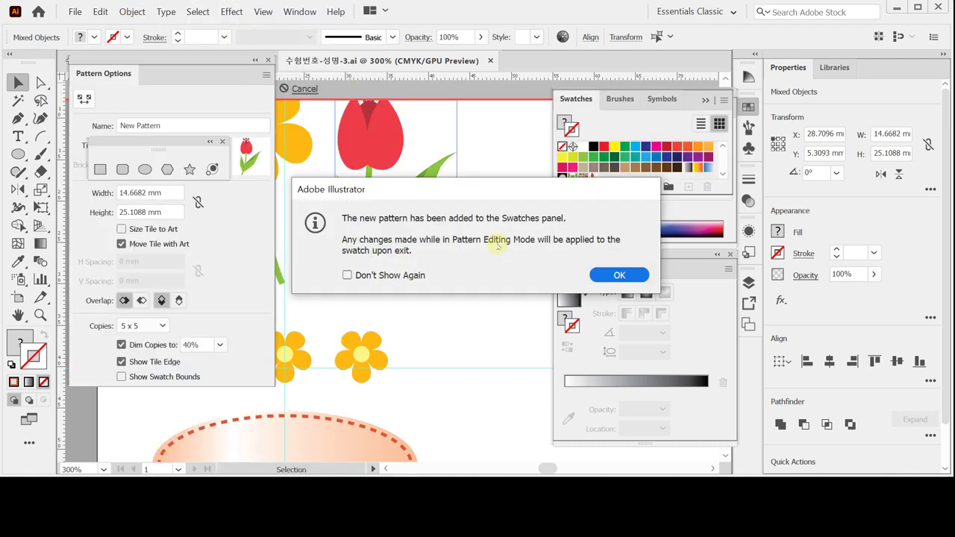
left_click(405, 275)
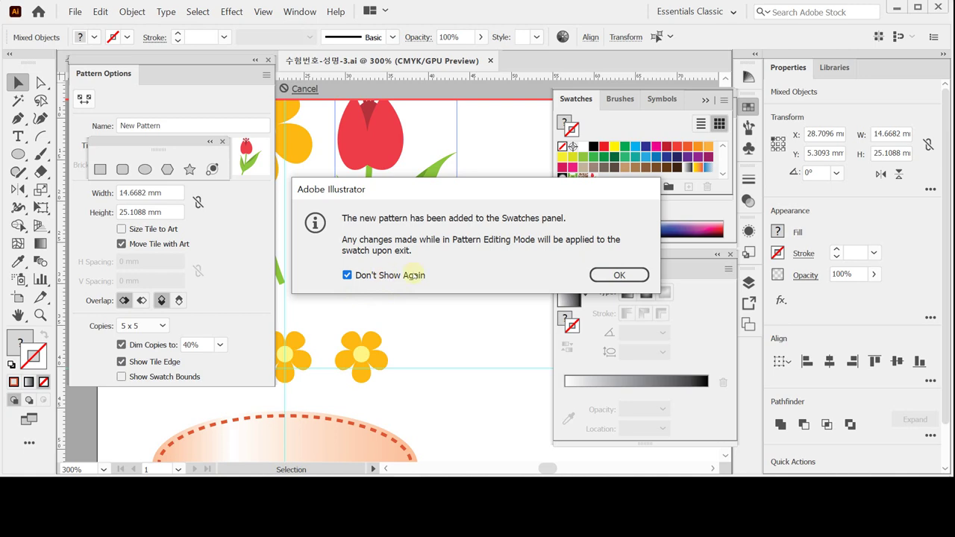
left_click(616, 276)
Name the tulip pattern "튤립" and finish pattern editing
left_click(494, 122)
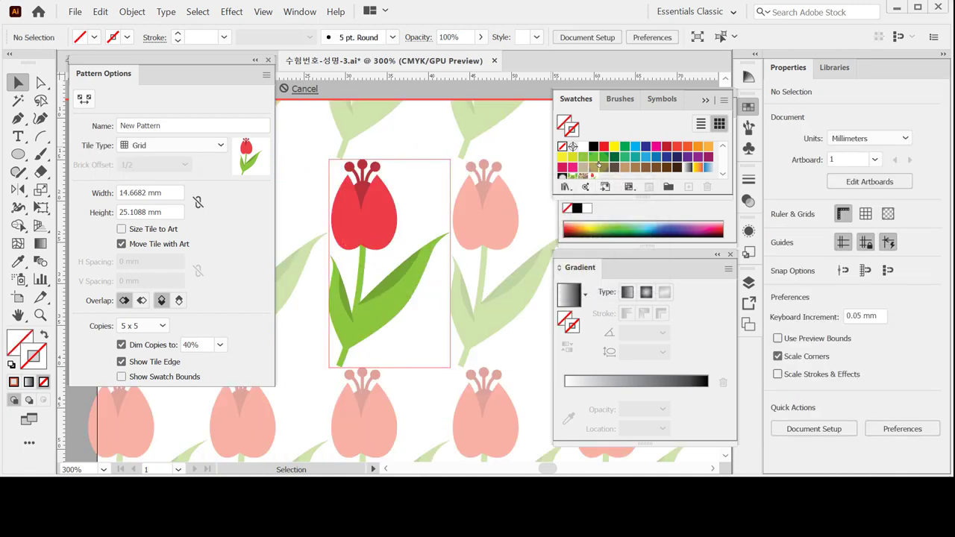
left_click(160, 126)
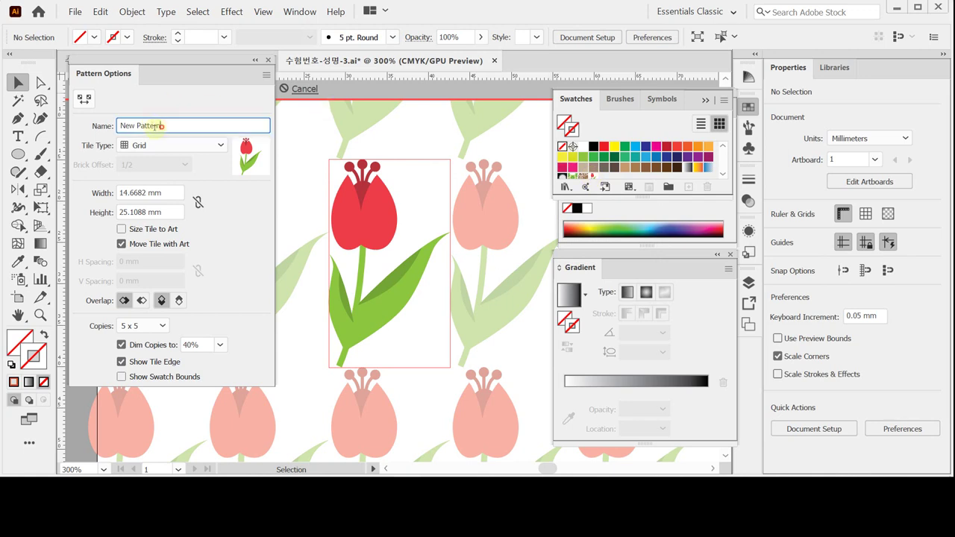
left_click_drag(161, 126, 85, 129)
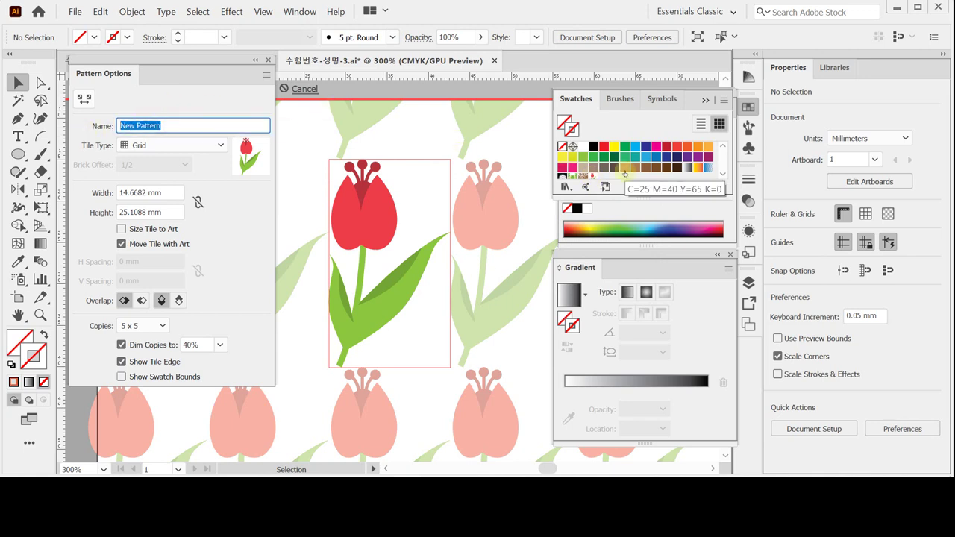
type("튤립")
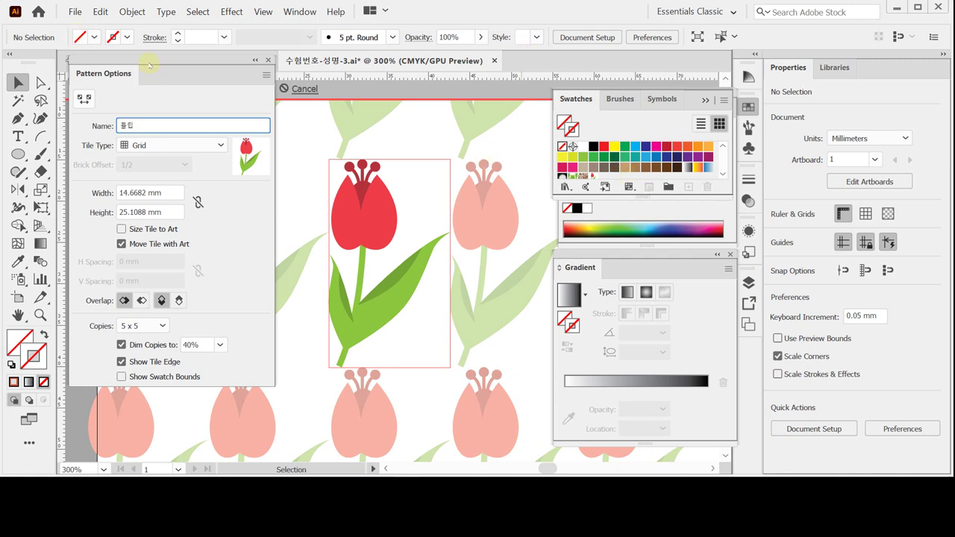
left_click_drag(149, 66, 204, 95)
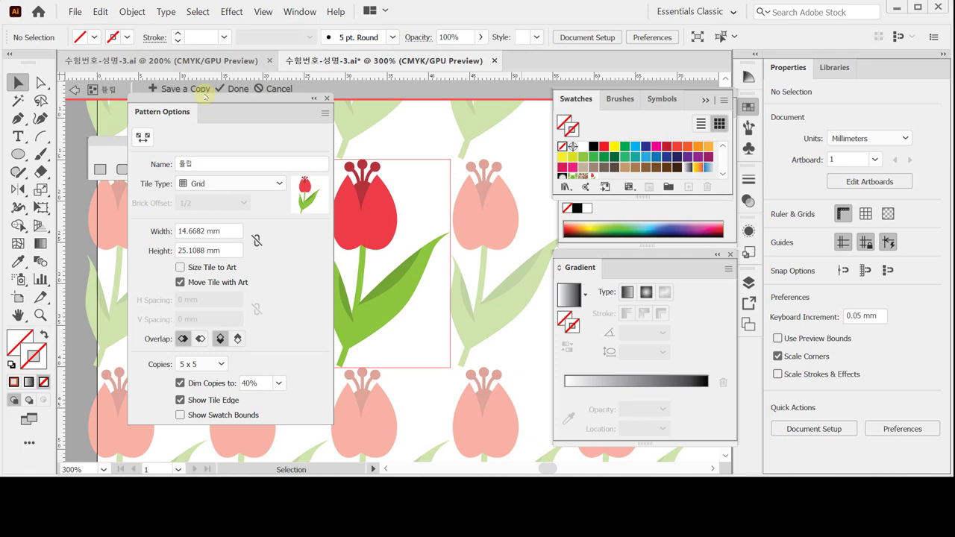
left_click(194, 87)
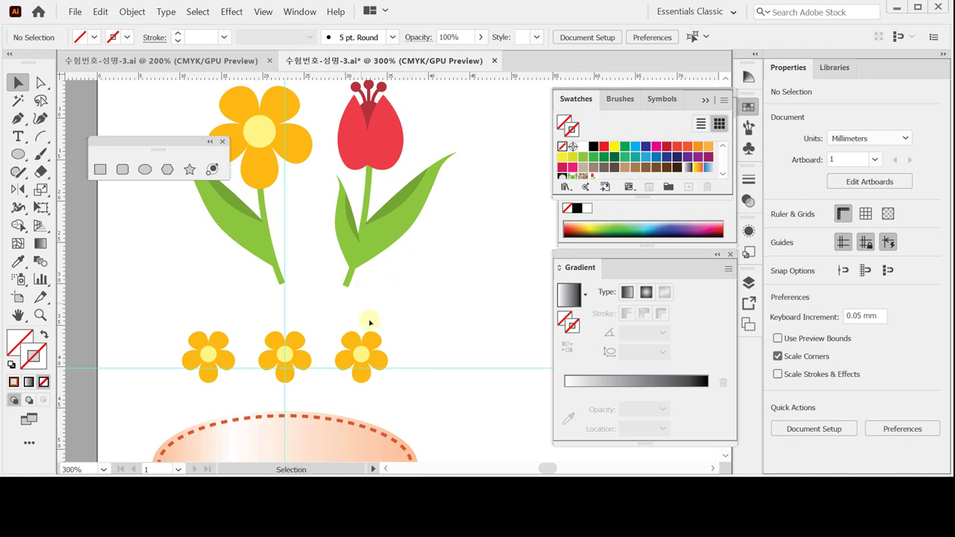
Select the upper copy of the box body and fill it with the tulip pattern swatch
scroll(369, 322, "down", 5)
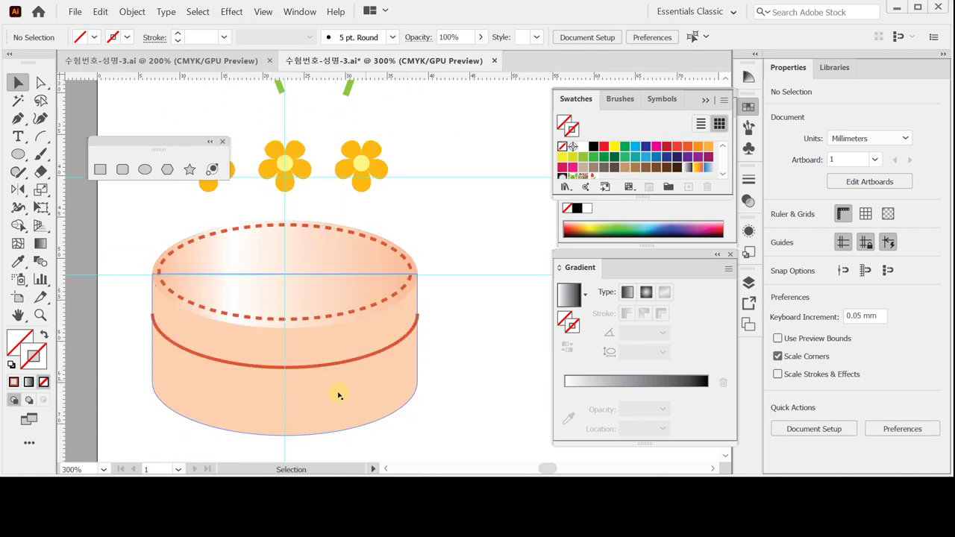
left_click(340, 395)
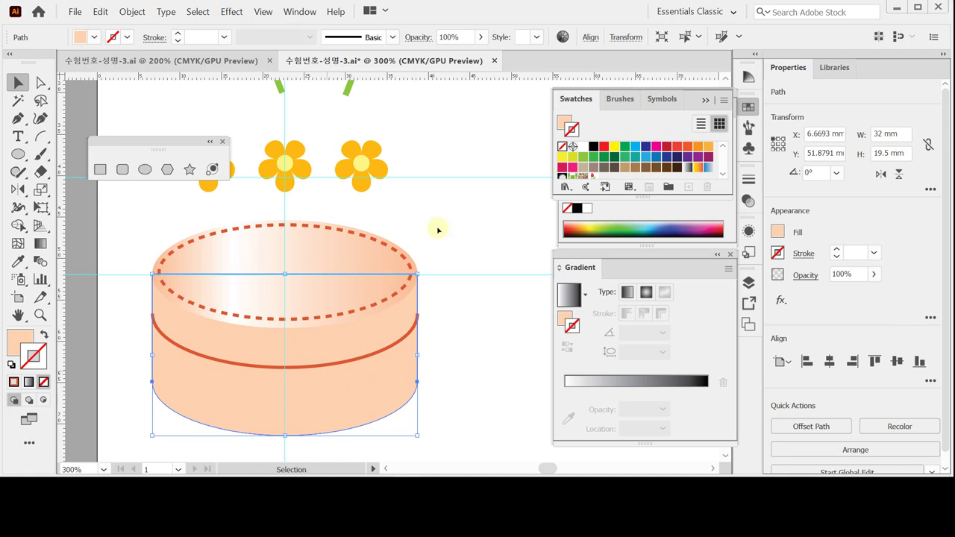
left_click_drag(601, 196, 601, 227)
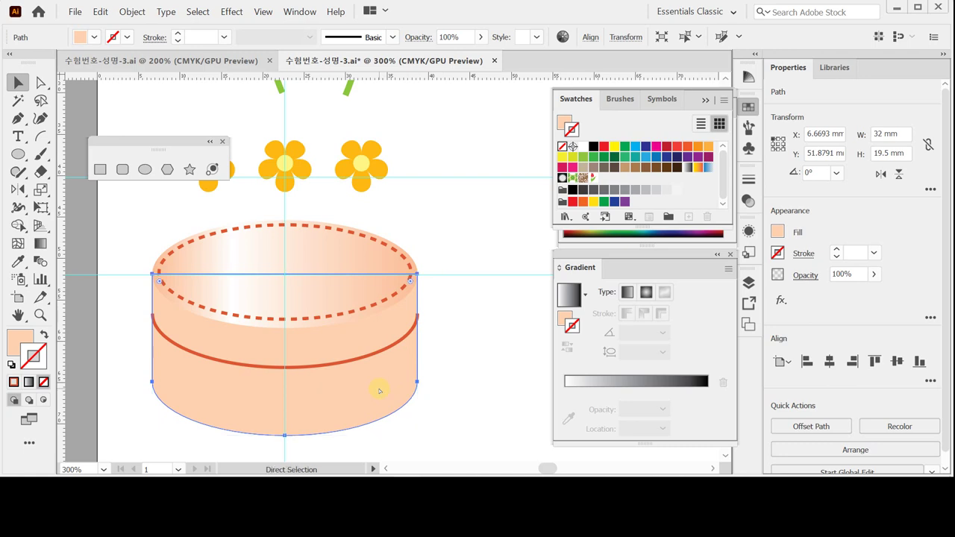
key("a")
key("v")
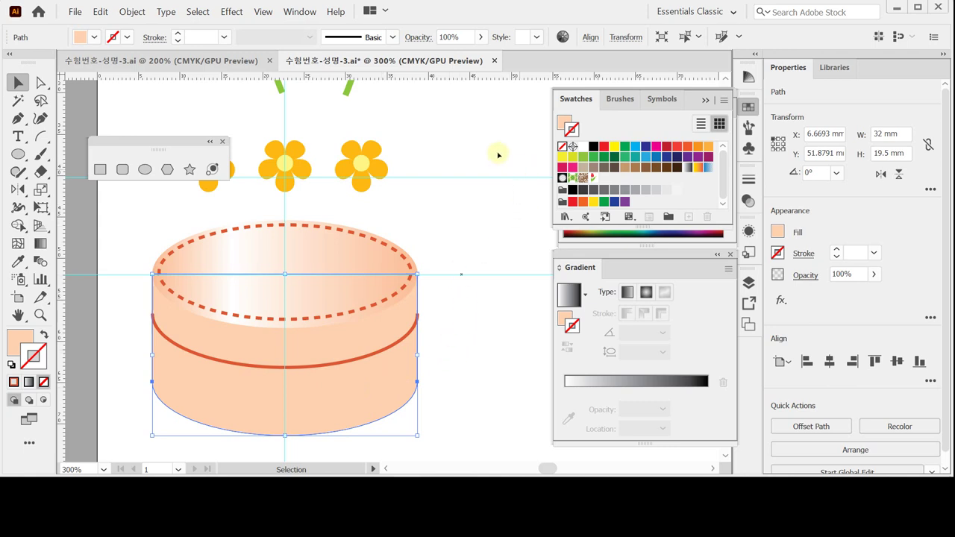
left_click(562, 123)
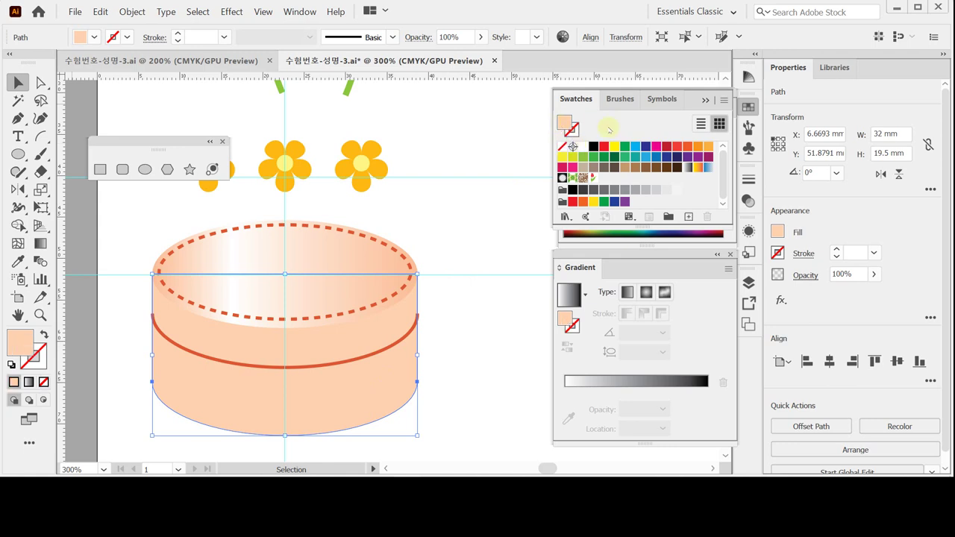
left_click(593, 177)
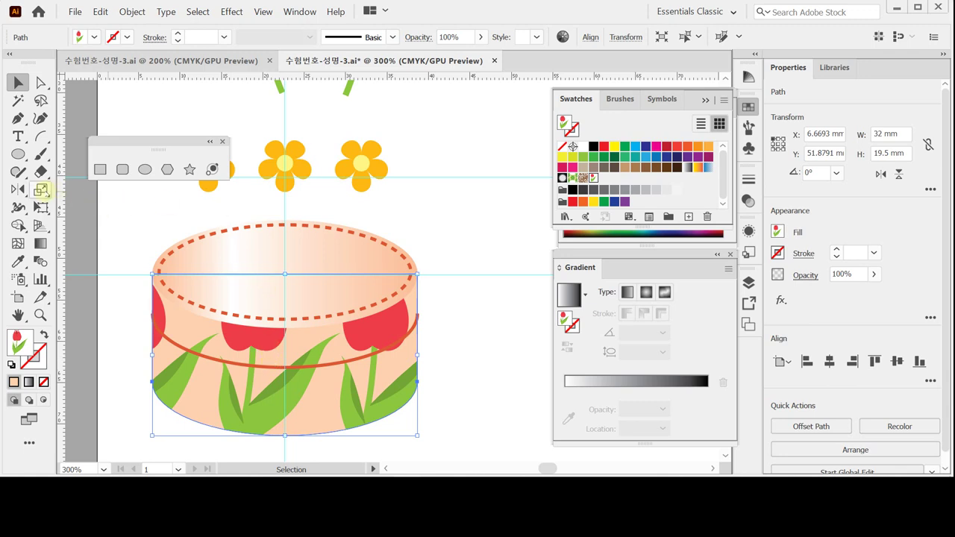
Scale only the body's tulip pattern uniformly to 20%, leaving the object untransformed, and save the document
left_click(40, 190)
double_click(41, 189)
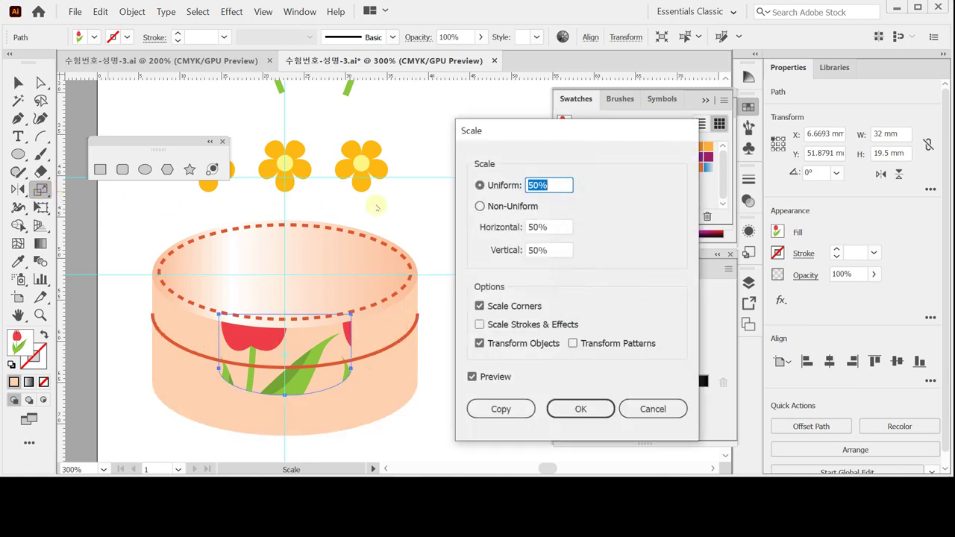
type("20")
key("Tab")
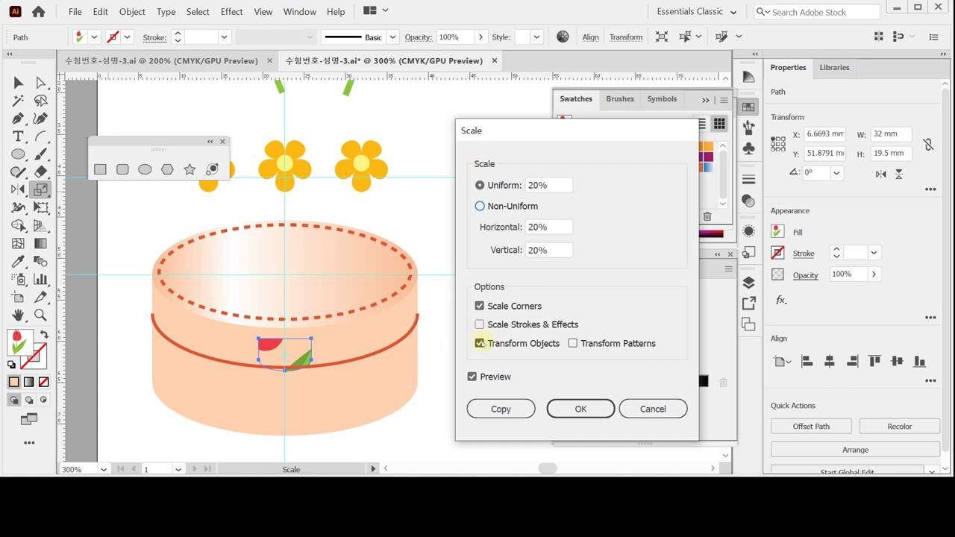
left_click(478, 343)
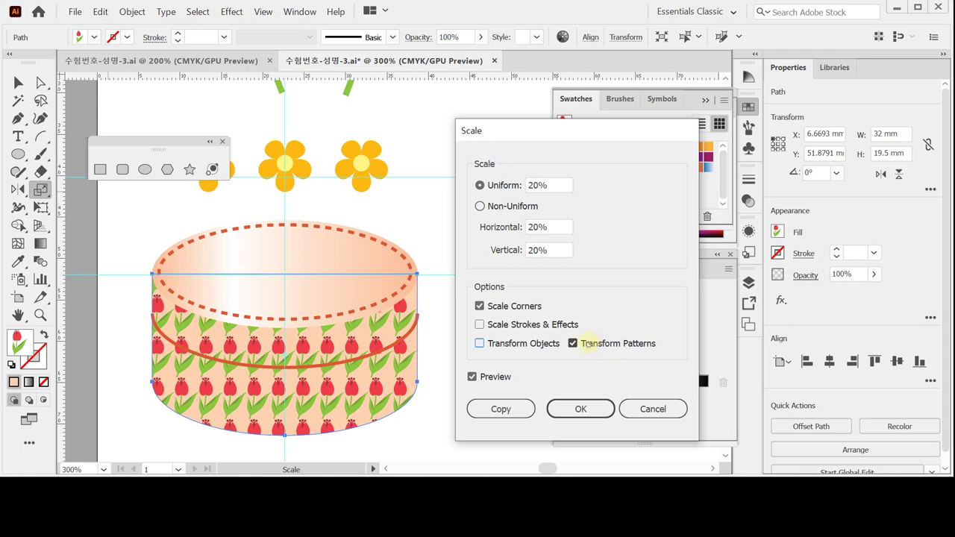
left_click(579, 410)
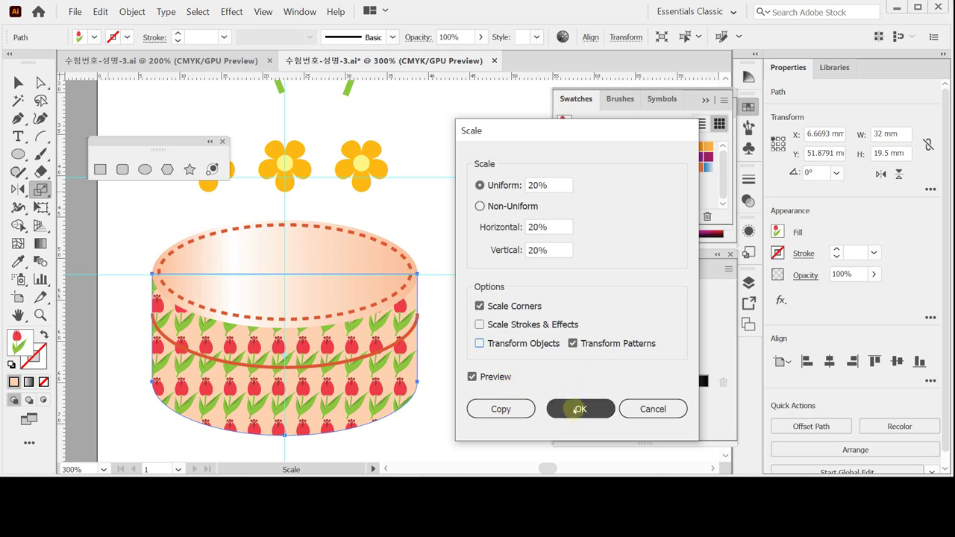
left_click(580, 408)
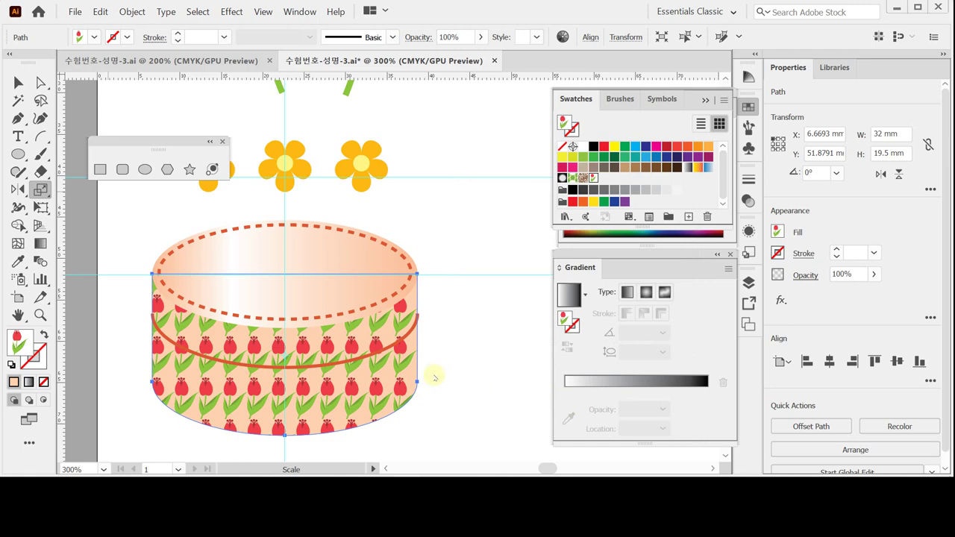
key("ctrl+s")
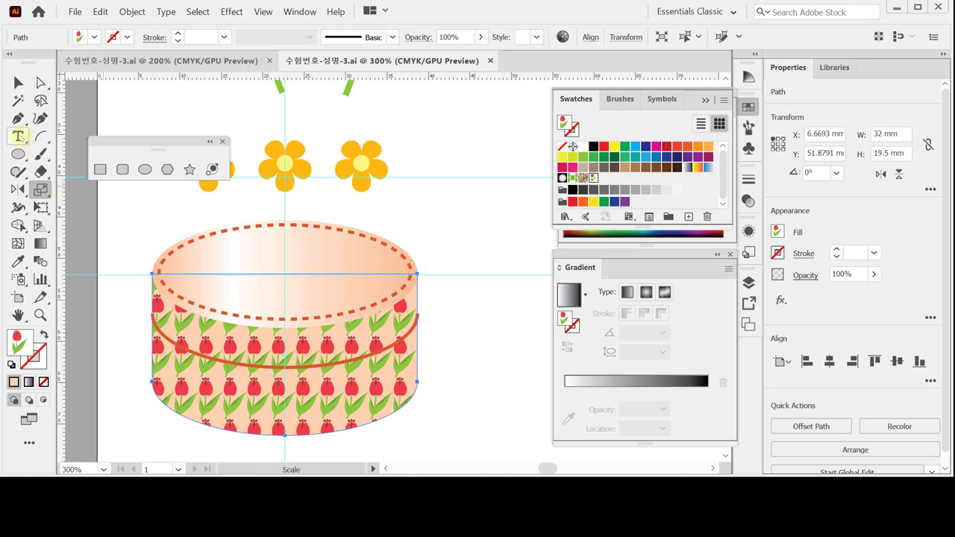
Add a point text object just above the lid's right edge and bring up the character settings below it
left_click(19, 137)
left_click_drag(19, 137, 78, 138)
left_click(416, 232)
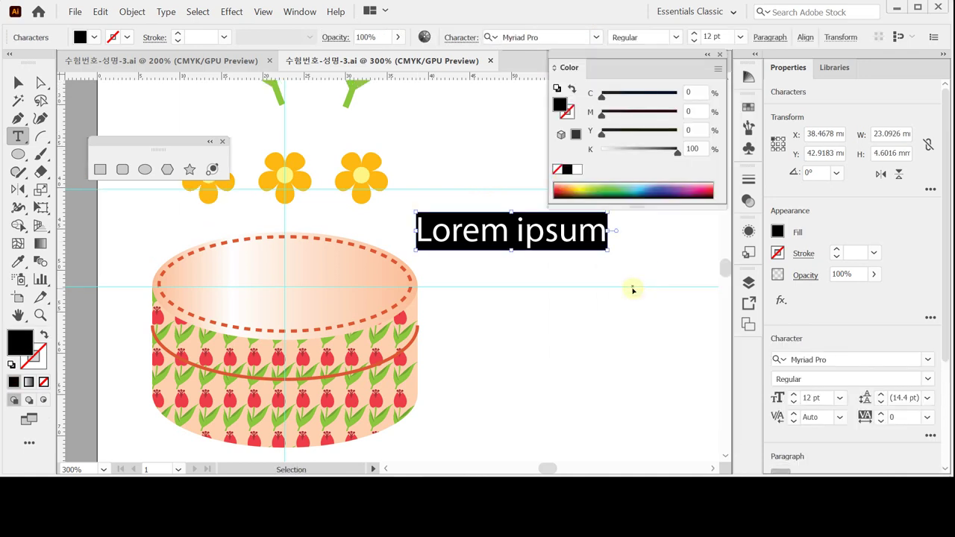
key("ctrl+t")
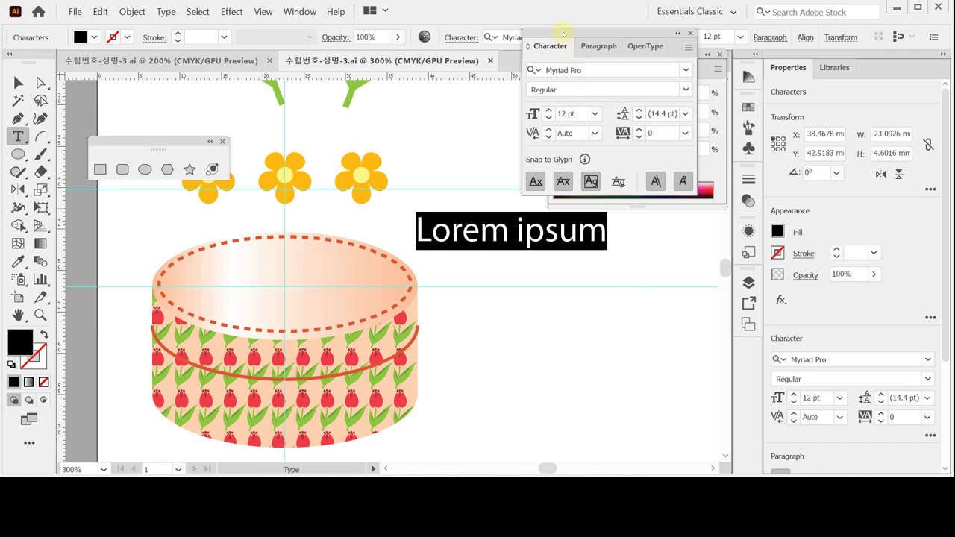
left_click_drag(571, 55, 573, 260)
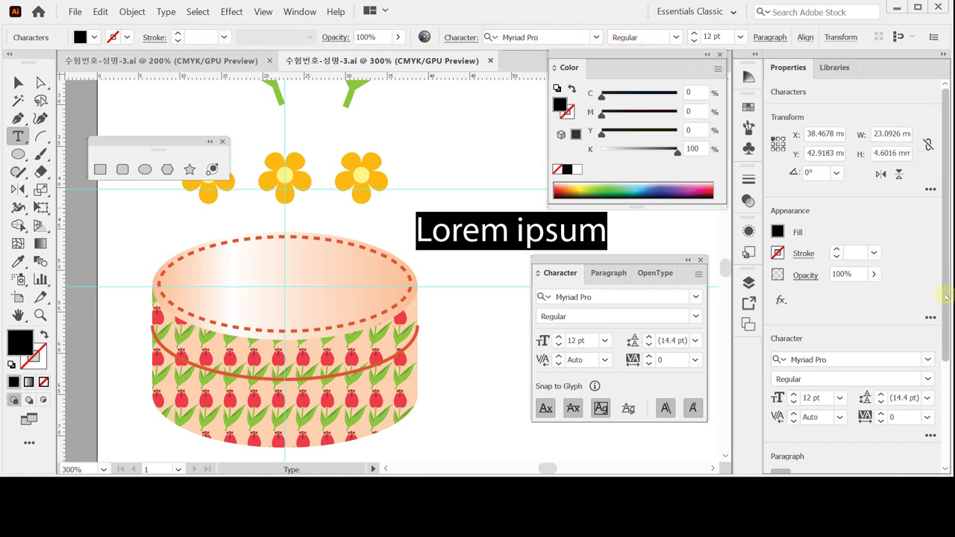
scroll(947, 344, "down", 2)
scroll(948, 347, "down", 5)
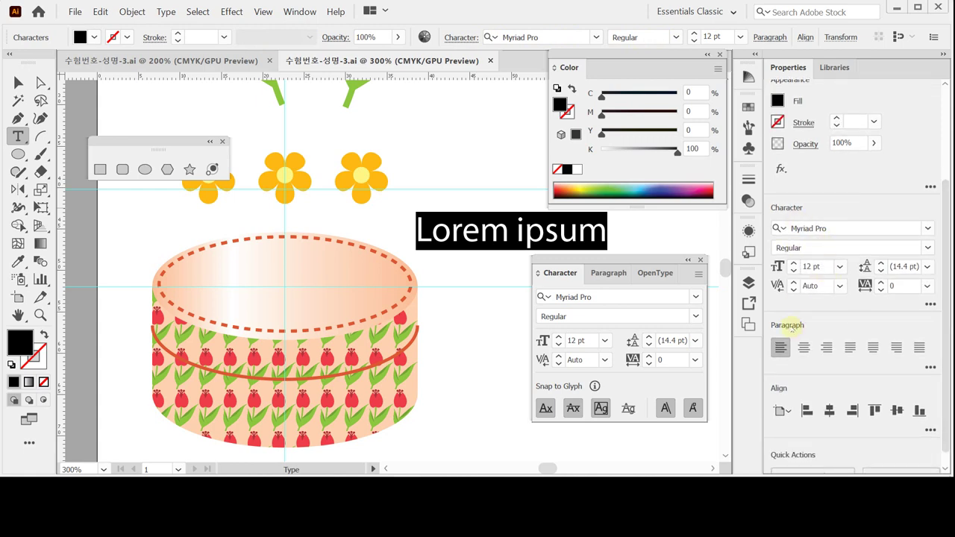
Format the placeholder text in Arial Regular at 11 pt with centred paragraph alignment
left_click(589, 296)
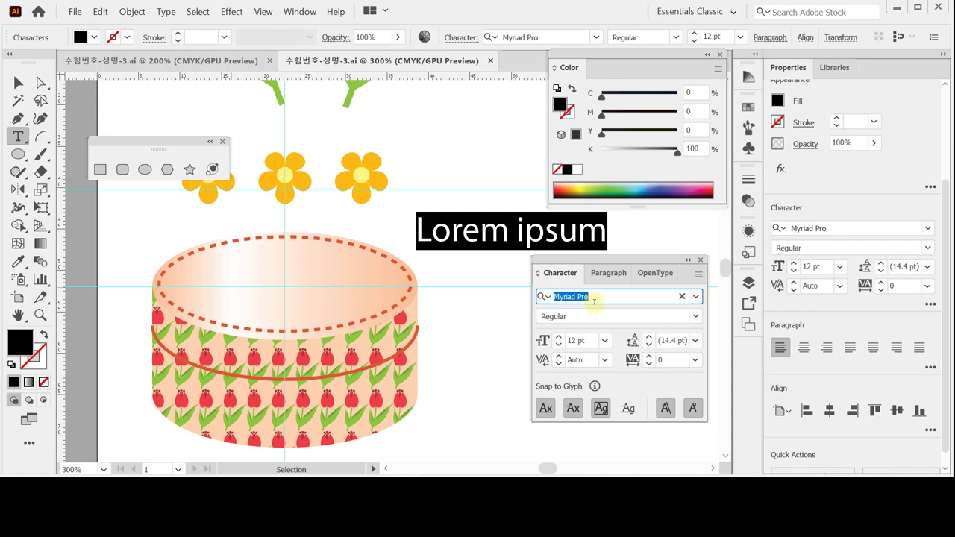
type("ㅁ")
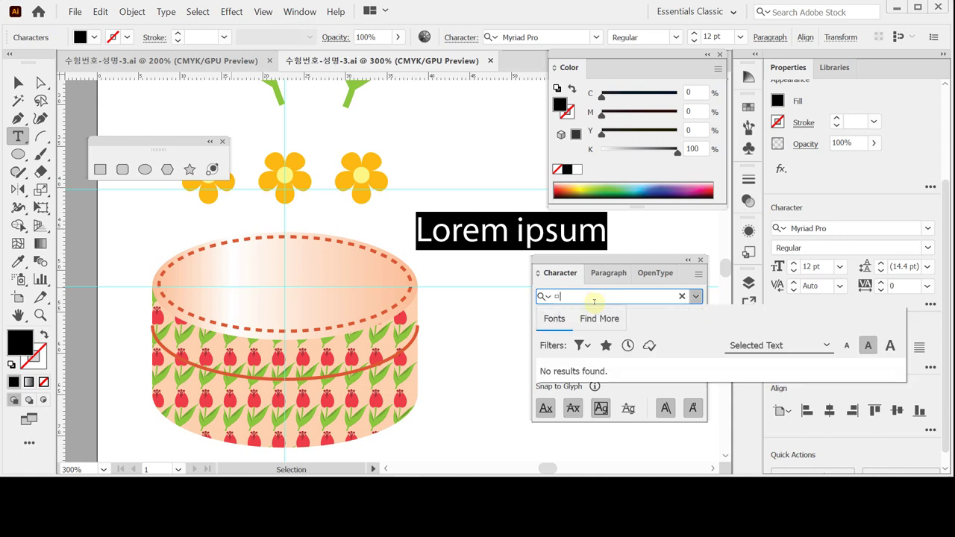
type("ar")
key("Home")
key("Delete")
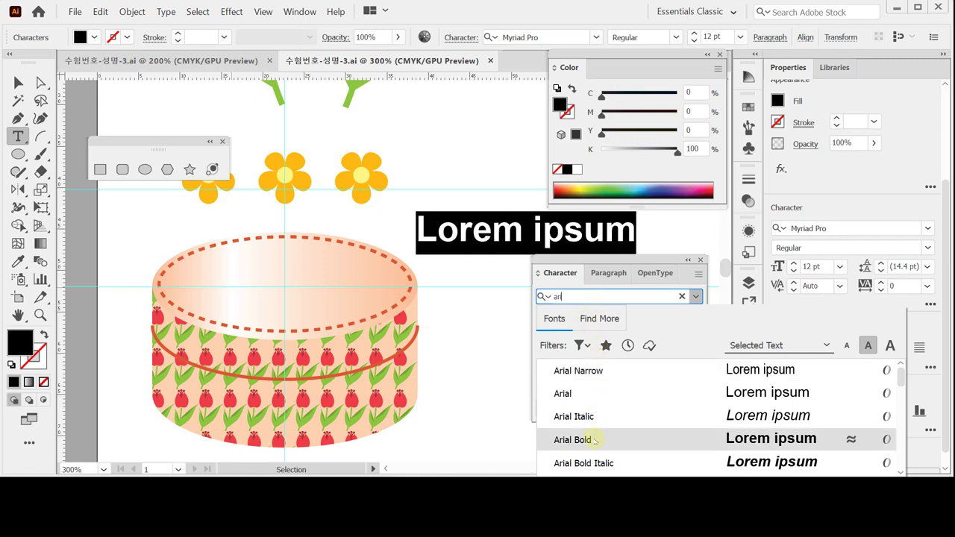
left_click(593, 394)
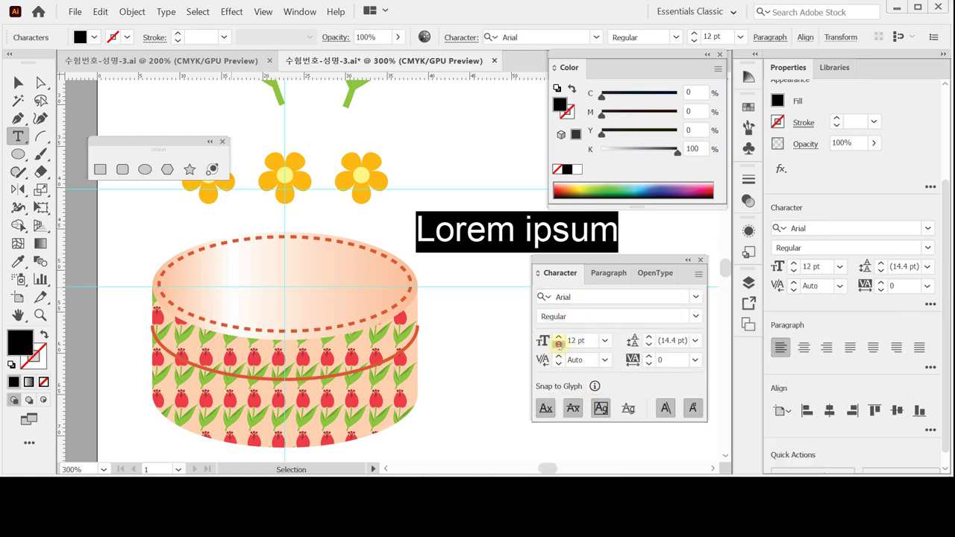
left_click(558, 346)
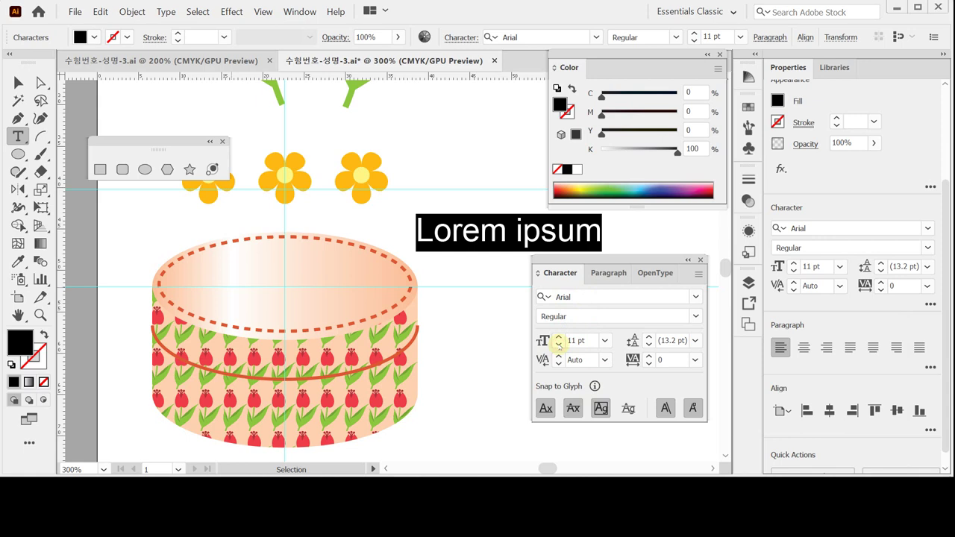
left_click(608, 273)
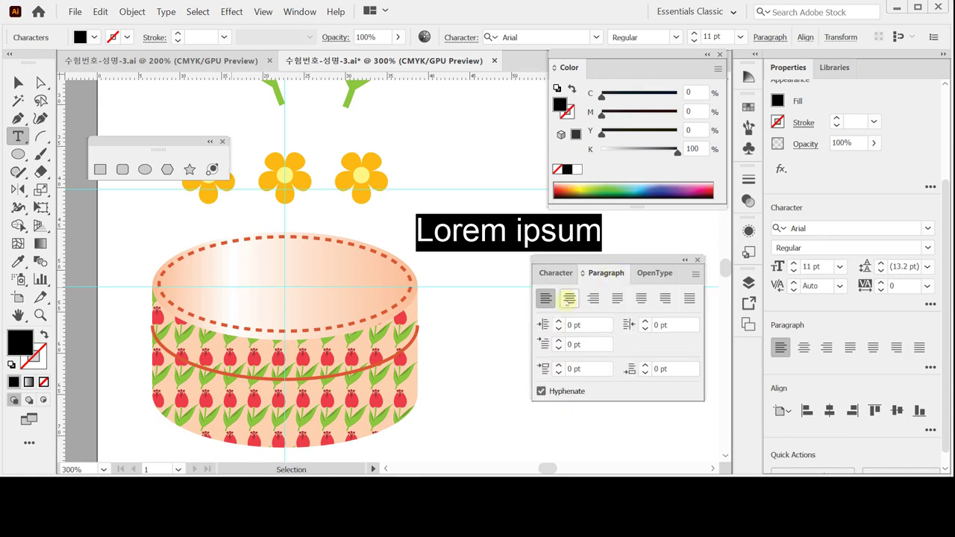
left_click(569, 299)
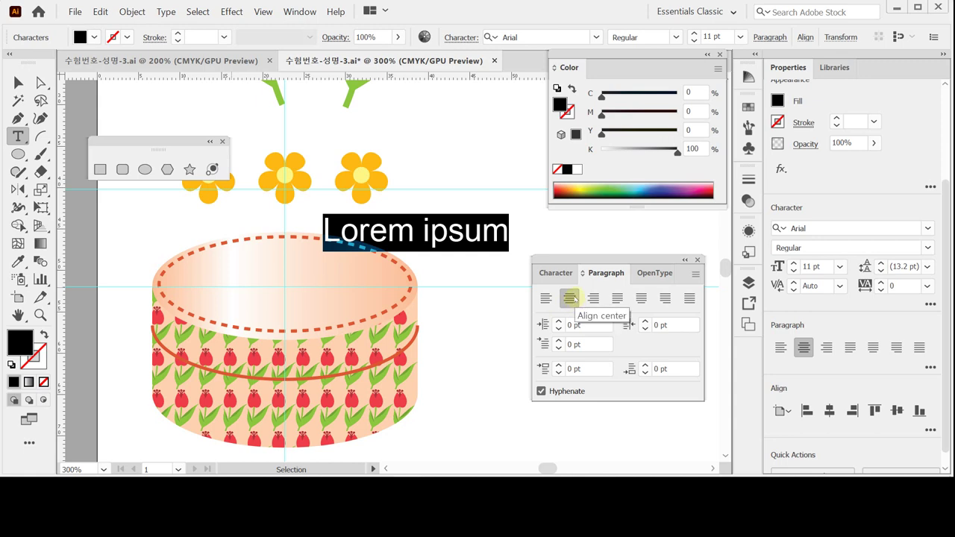
Set the placeholder text's fill colour to C 10, M 90, Y 70, K 0
left_click(693, 91)
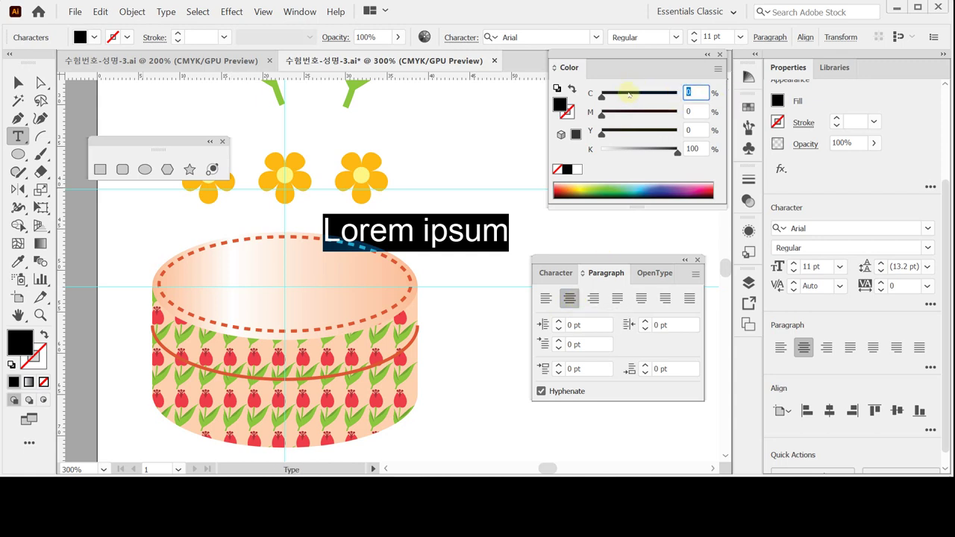
type("10")
key("Tab")
type("90")
key("Tab")
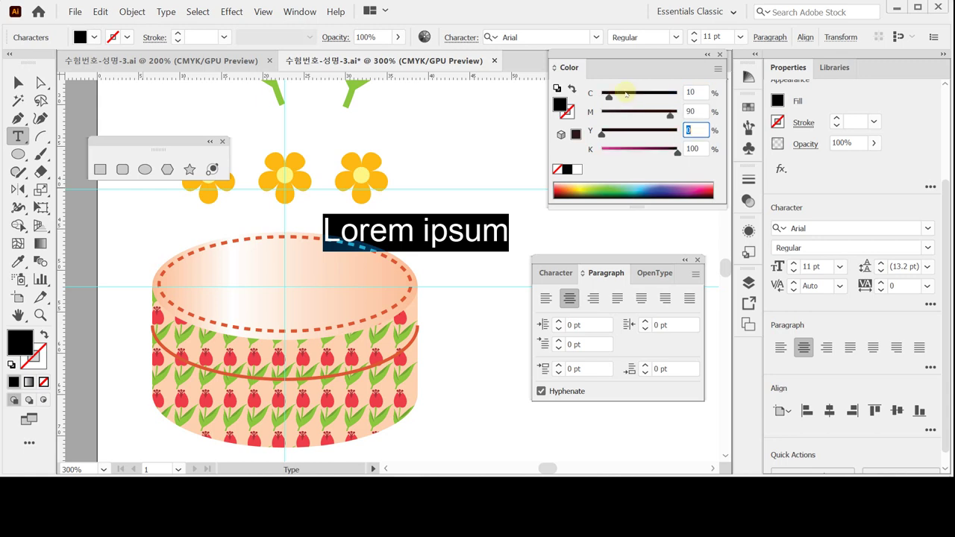
type("70")
key("Tab")
type("0")
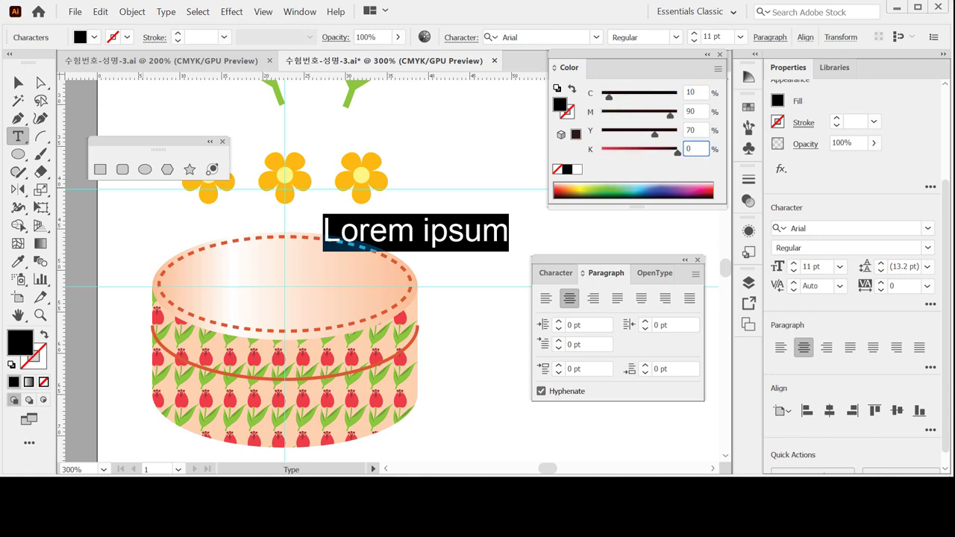
key("Tab")
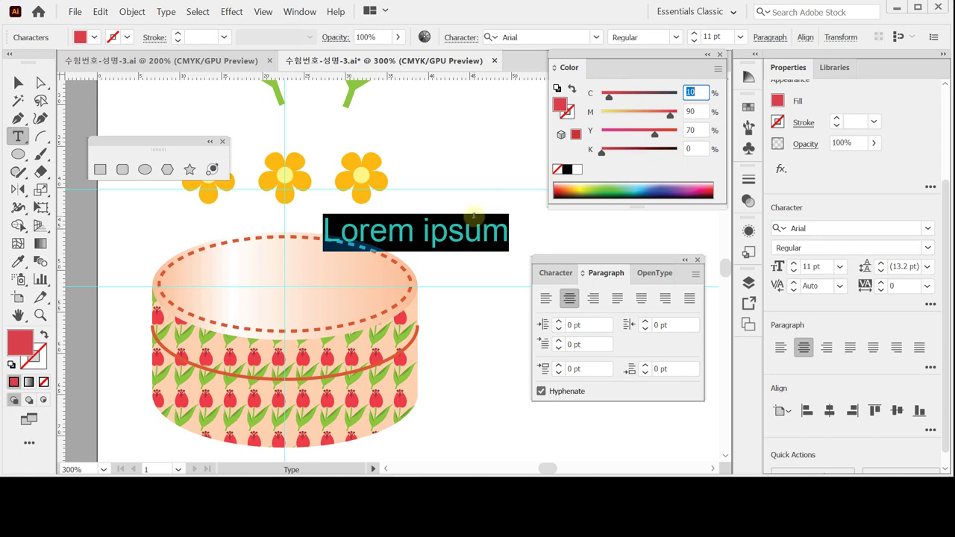
key("Caps_Lock")
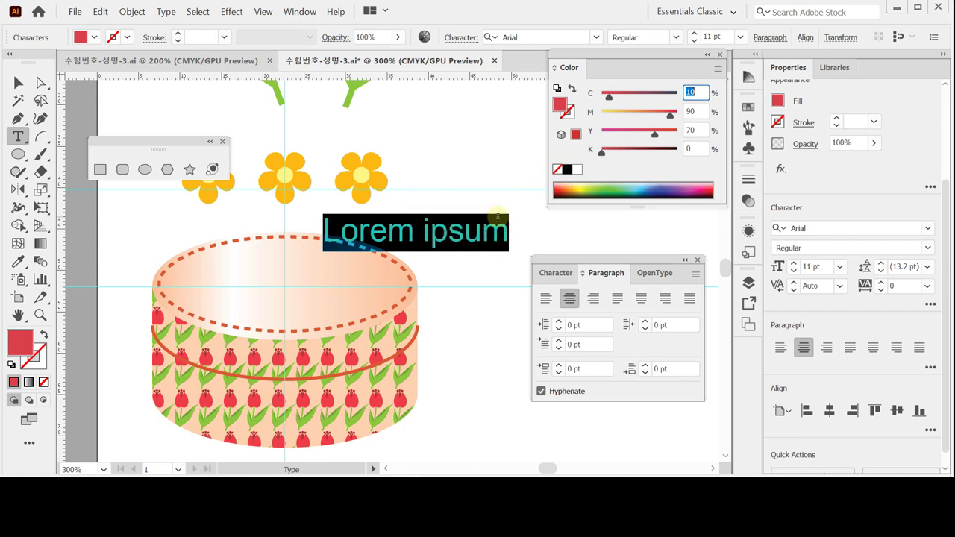
type("80")
type("DY")
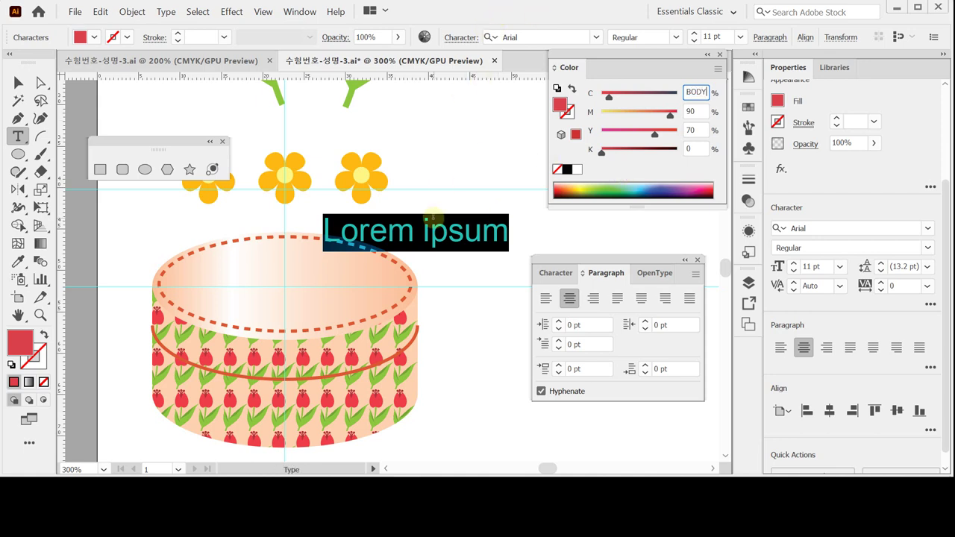
key("Return")
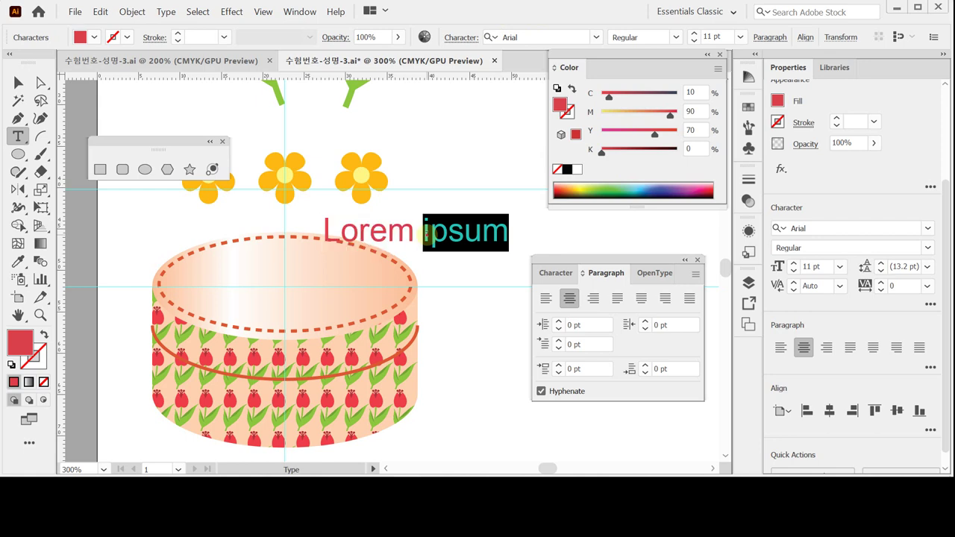
Replace the placeholder text with "BODY" on the first line and "POWER" on the second
type("B")
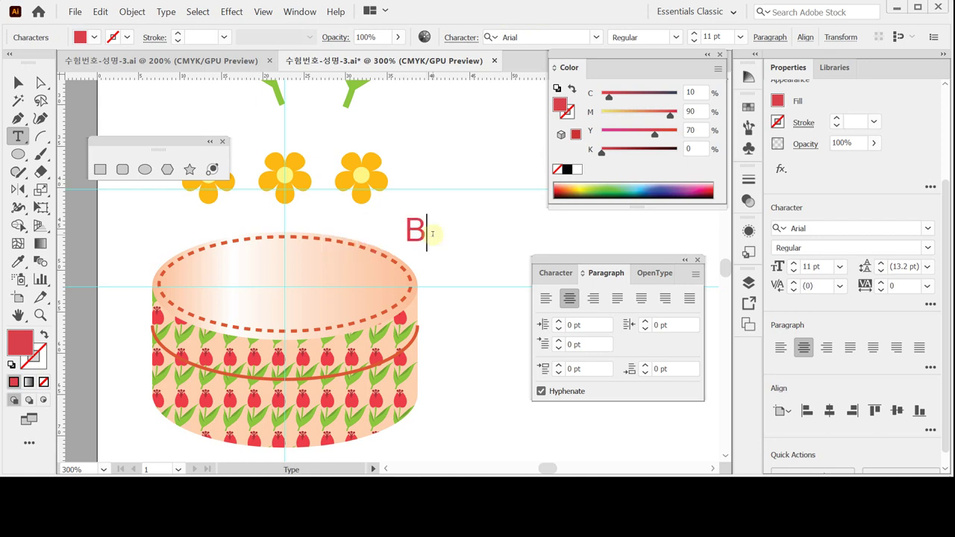
type("ODY")
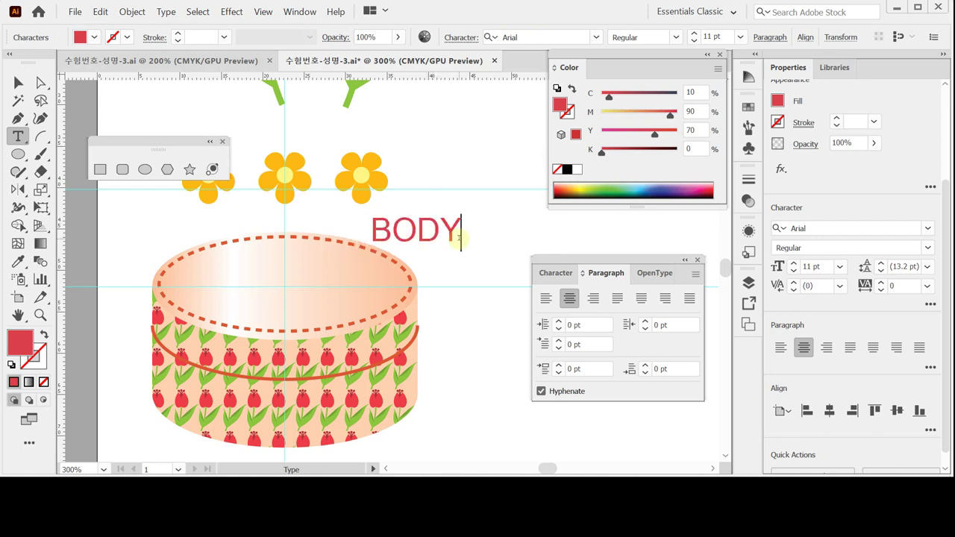
key("Return")
type("POWER")
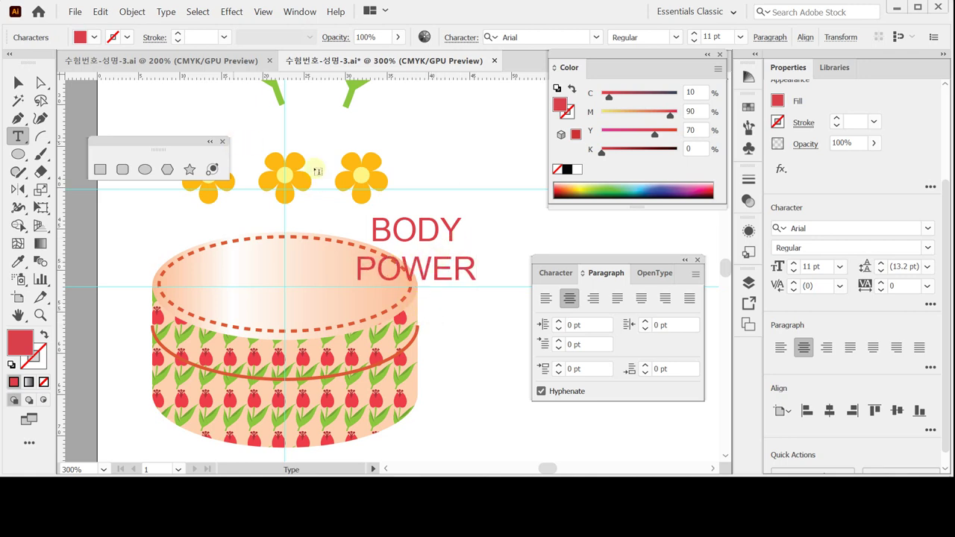
Move the two-line text onto the middle of the gradient lid and show its character settings
left_click(18, 83)
left_click_drag(445, 263, 316, 293)
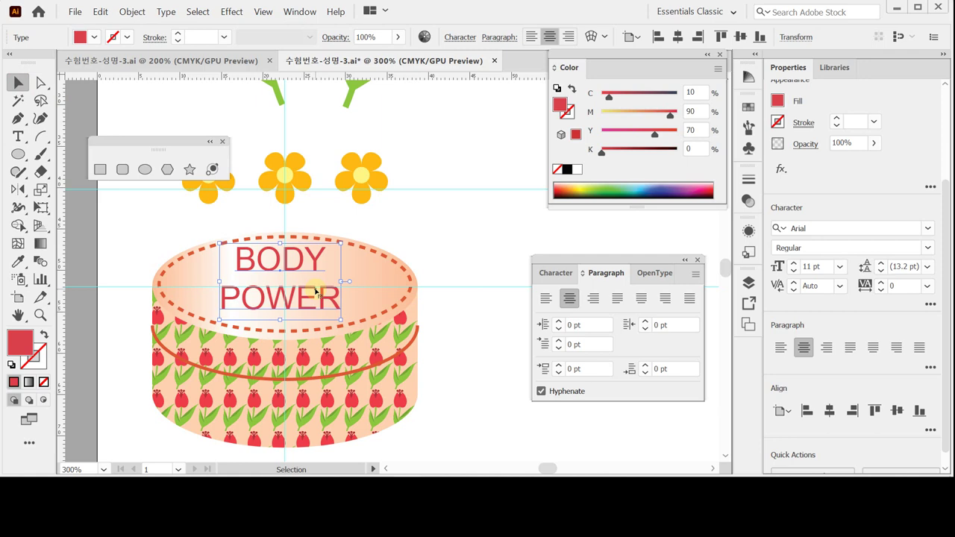
left_click(558, 273)
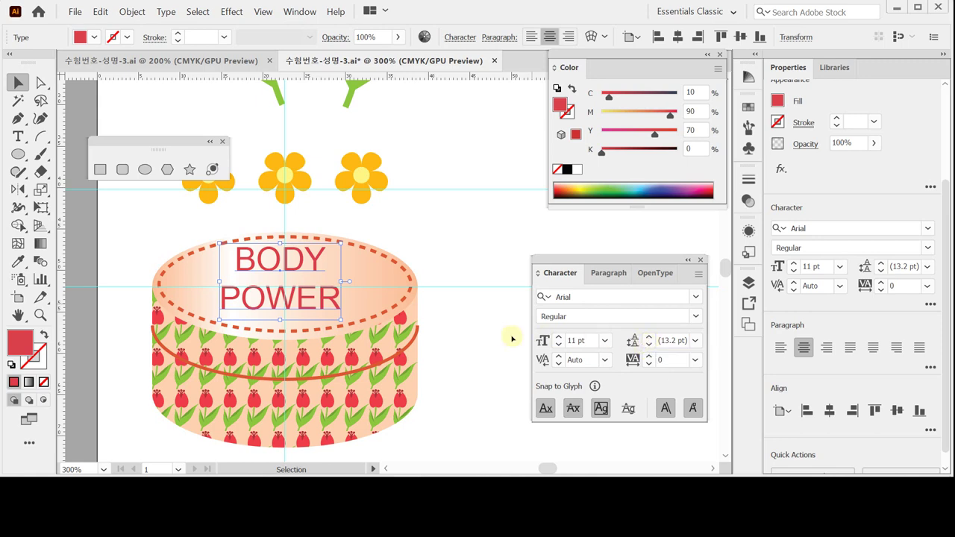
Deselect the lid text and save the document
left_click(470, 257)
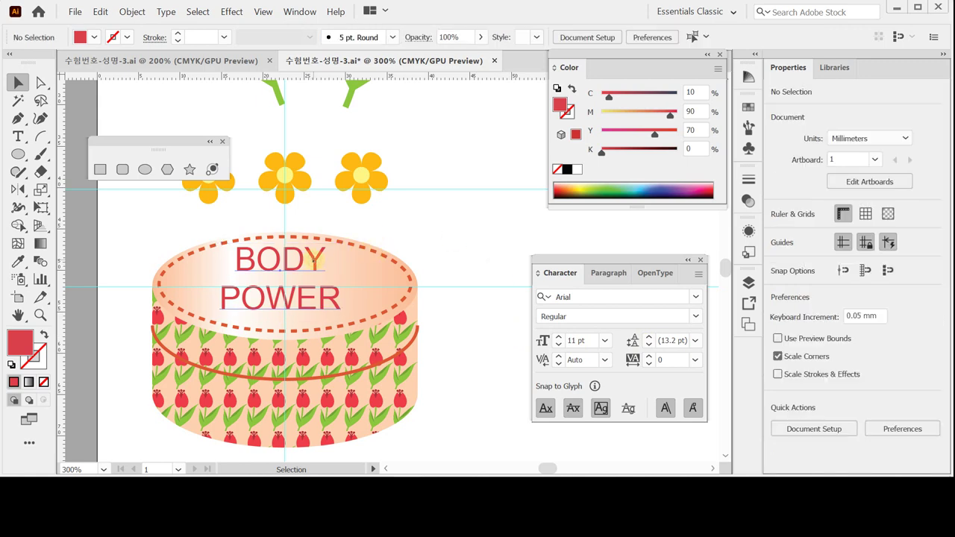
left_click(316, 258)
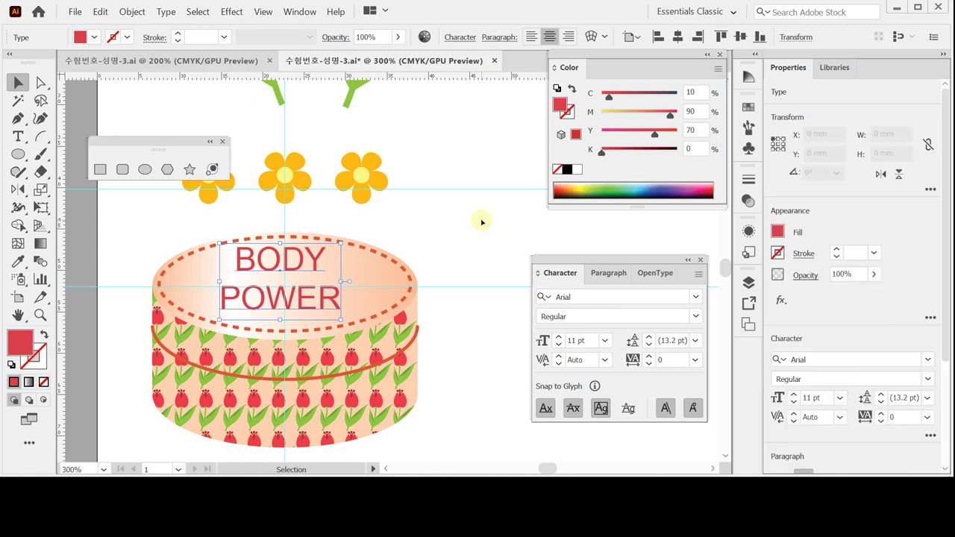
left_click(458, 256)
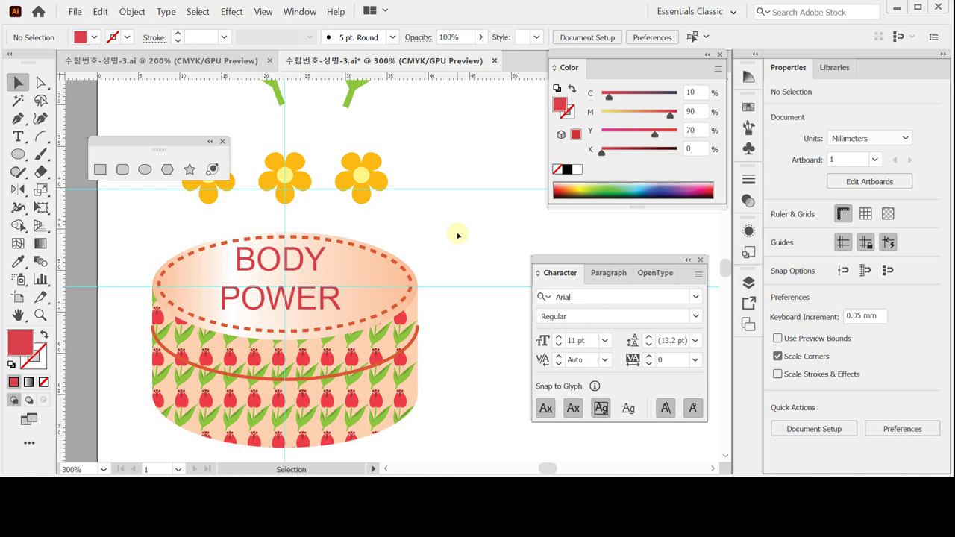
key("a")
key("ctrl+s")
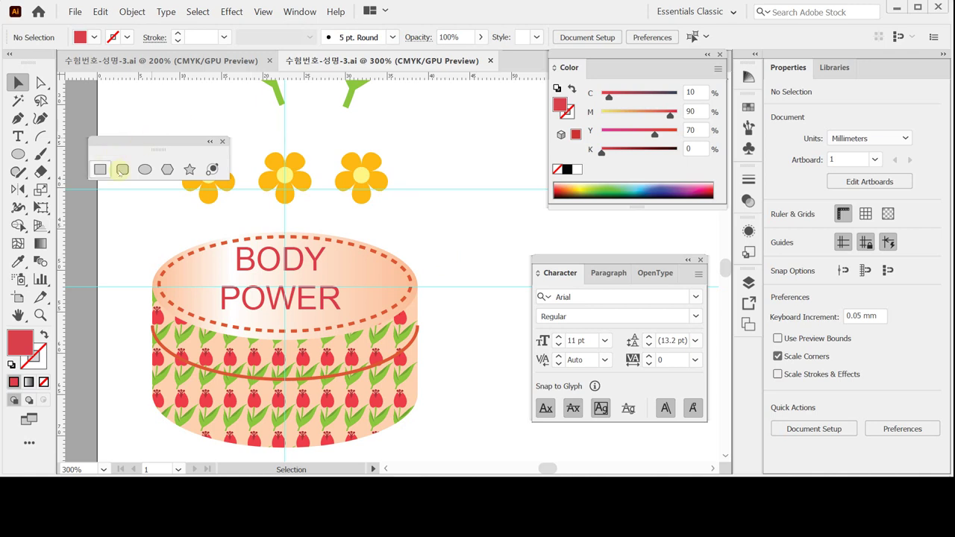
Draw a six-sided polygon of 27 mm radius from the guide intersection beside the flowers, with a 1 pt black stroke and C 26 light-blue fill
left_click(166, 169)
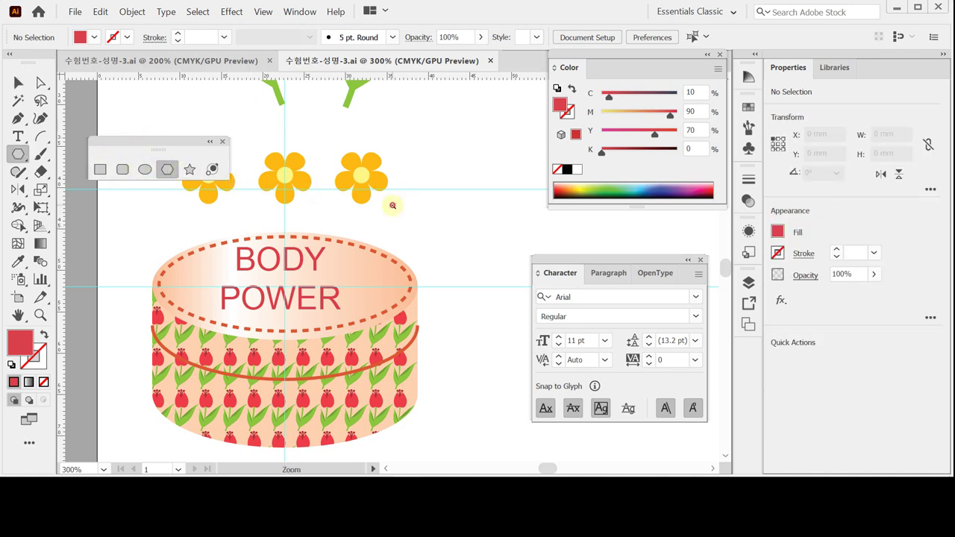
key("ctrl+minus")
key("ctrl+t")
left_click_drag(439, 219, 307, 239)
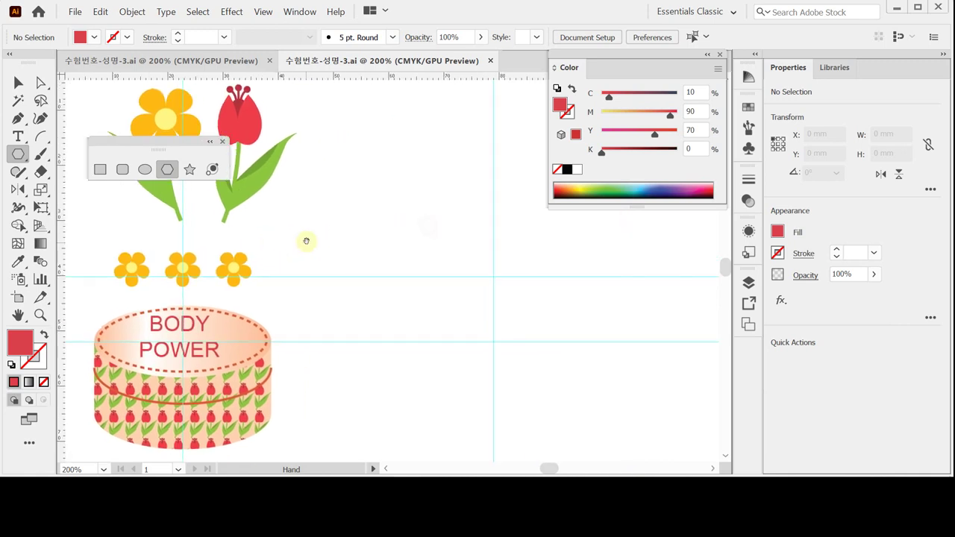
left_click_drag(439, 241, 335, 217)
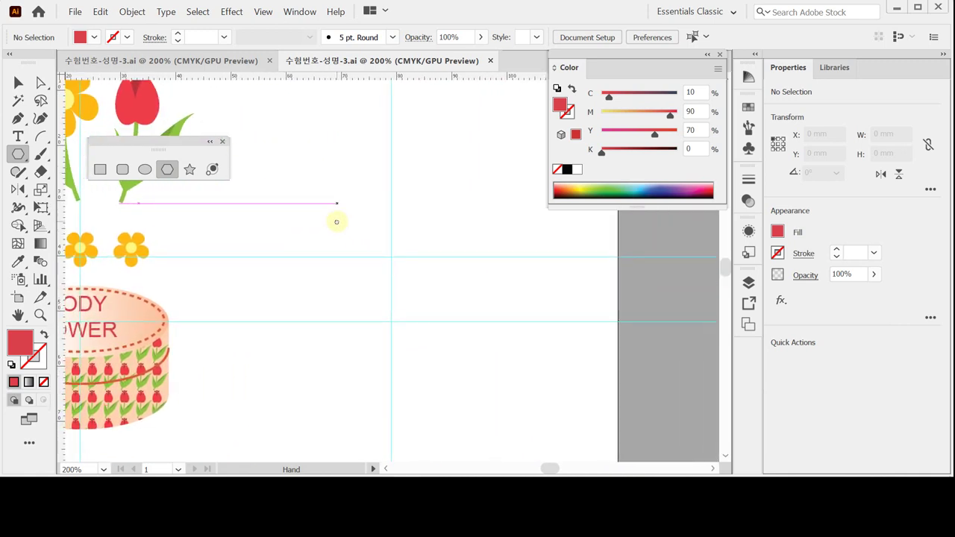
left_click(391, 256)
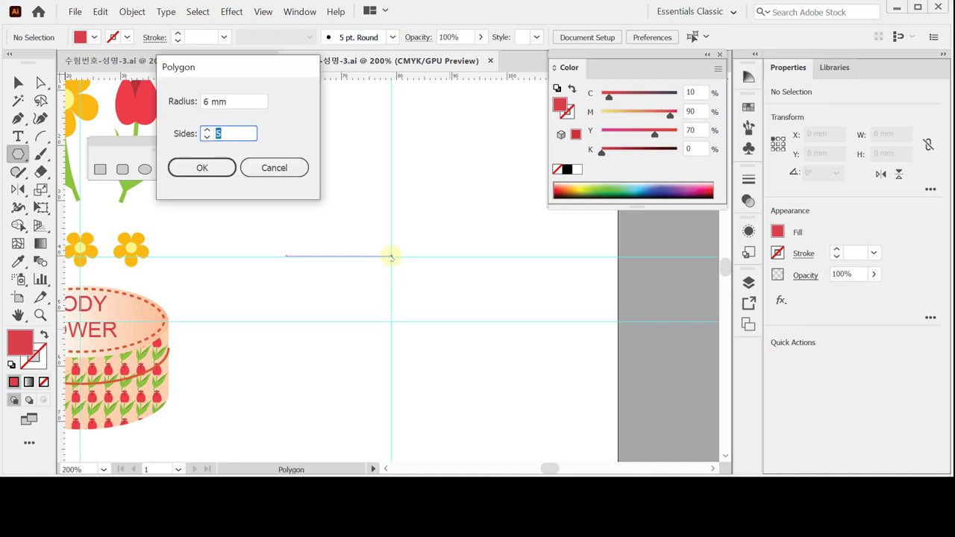
left_click_drag(239, 101, 199, 101)
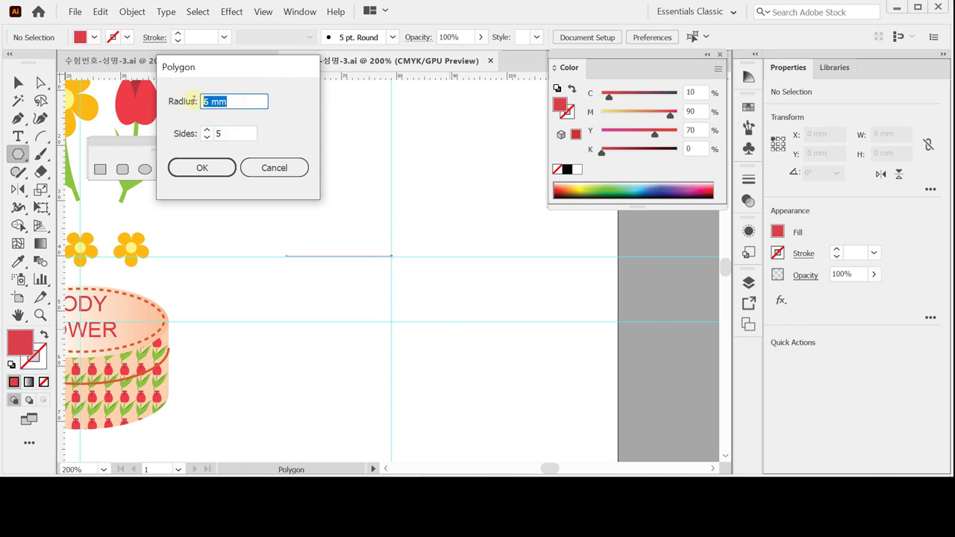
type("27")
key("Tab")
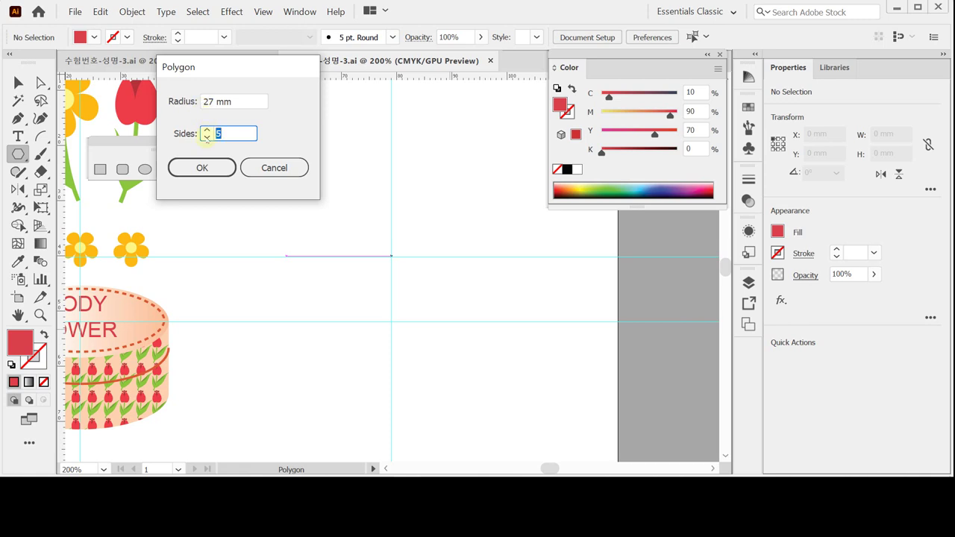
left_click(207, 131)
left_click(202, 167)
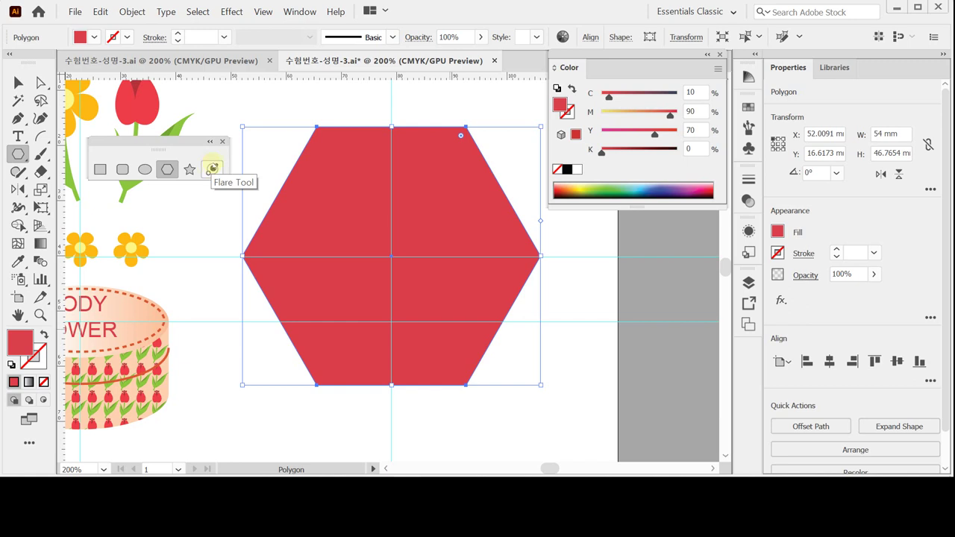
left_click(11, 364)
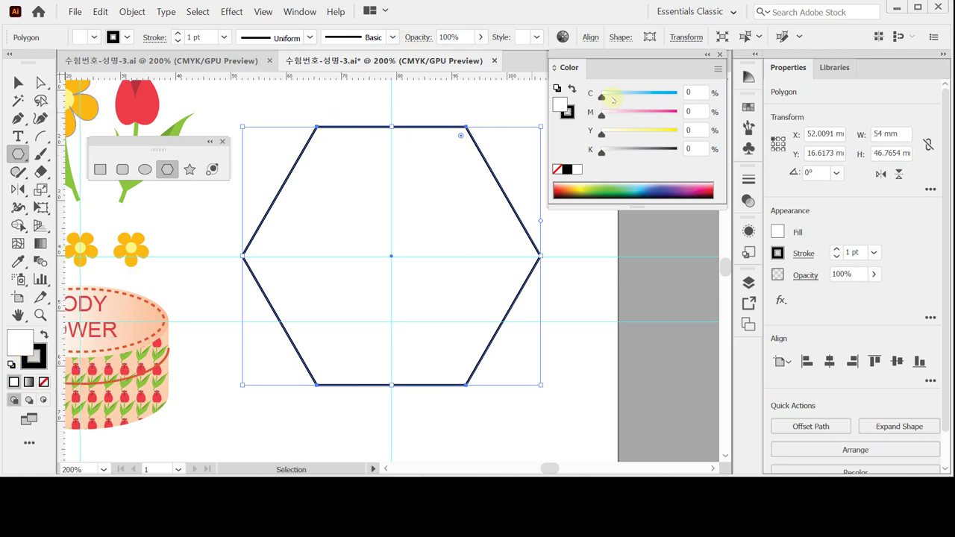
left_click_drag(601, 96, 620, 97)
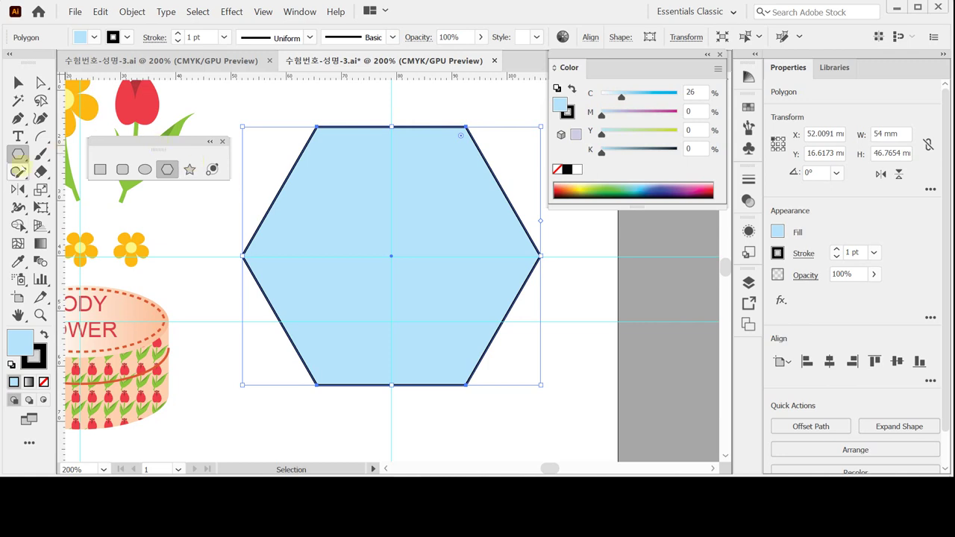
Make a copy of the hexagon scaled uniformly to 65%, with object and pattern transformation enabled
double_click(41, 189)
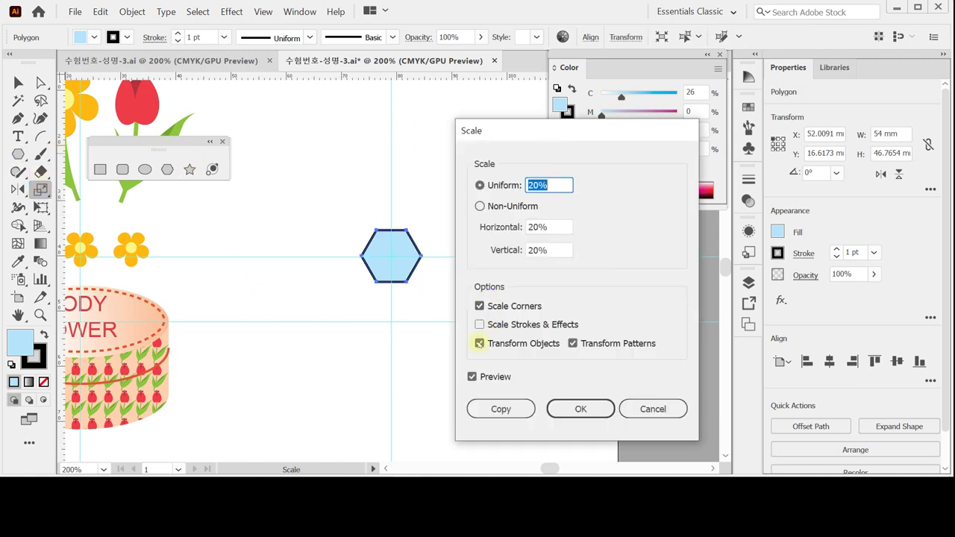
left_click(528, 343)
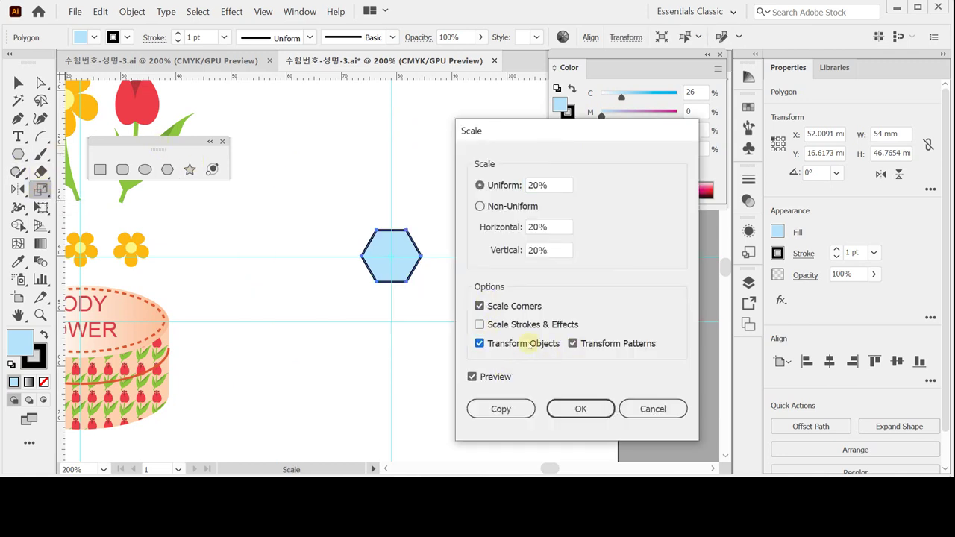
left_click(573, 343)
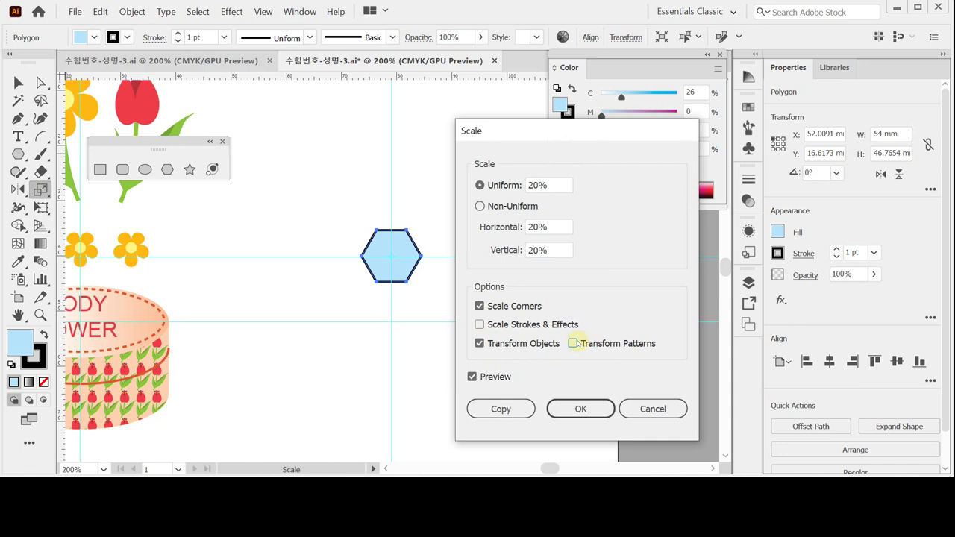
left_click(501, 343)
left_click(501, 343)
left_click(500, 190)
type("65")
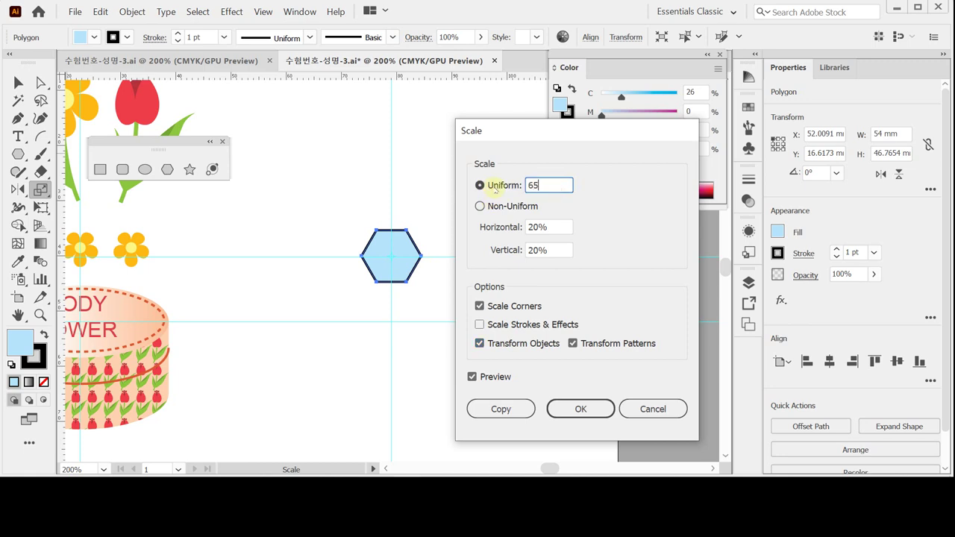
key("Tab")
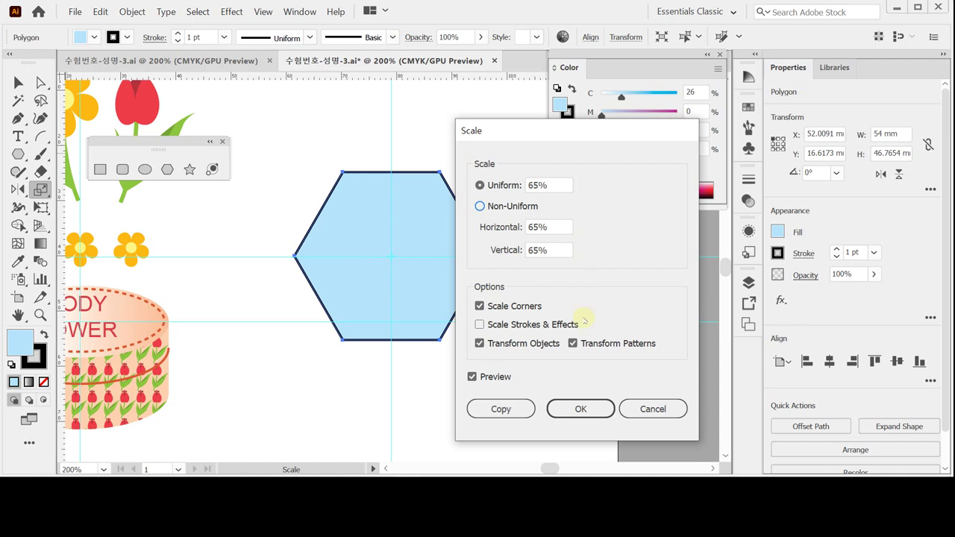
left_click(497, 410)
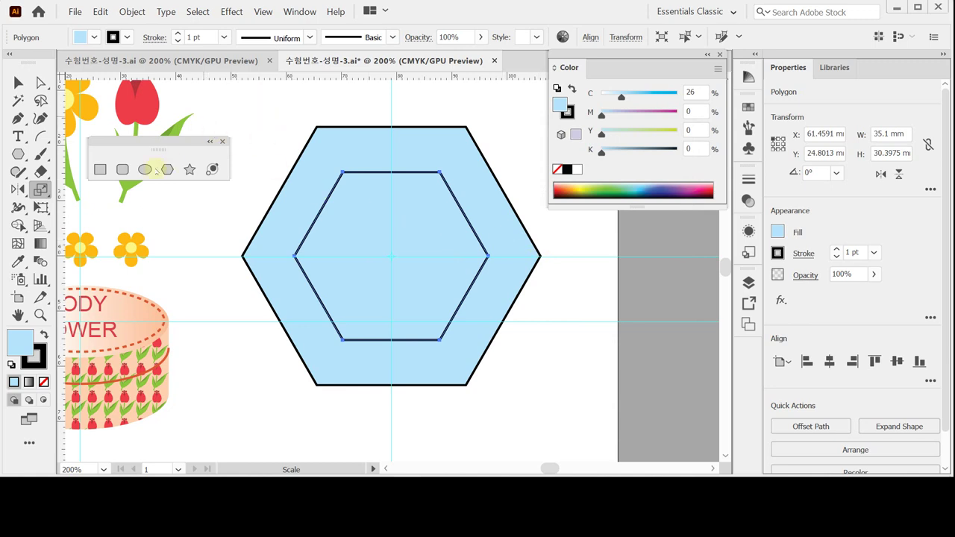
Make another copy of the inner hexagon scaled uniformly to 90%
double_click(40, 189)
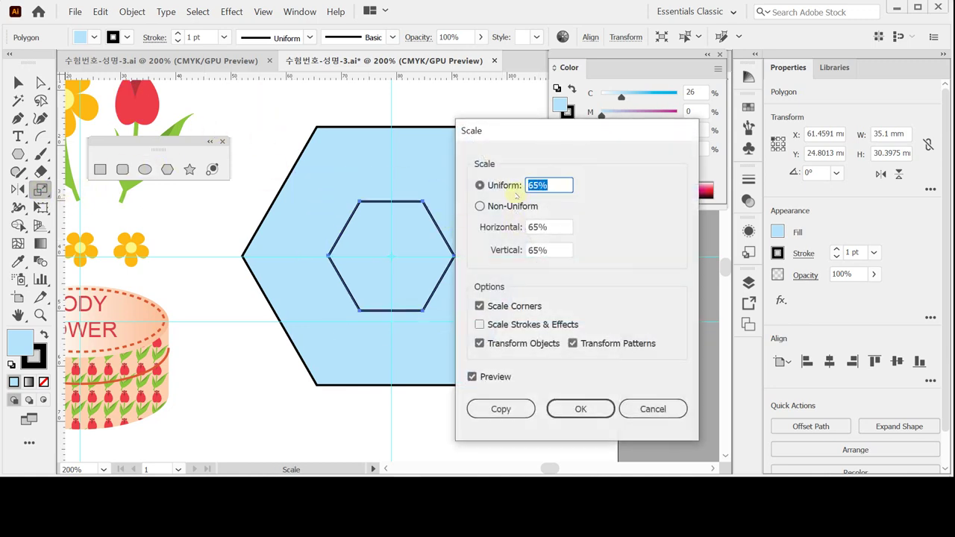
type("90")
left_click(521, 409)
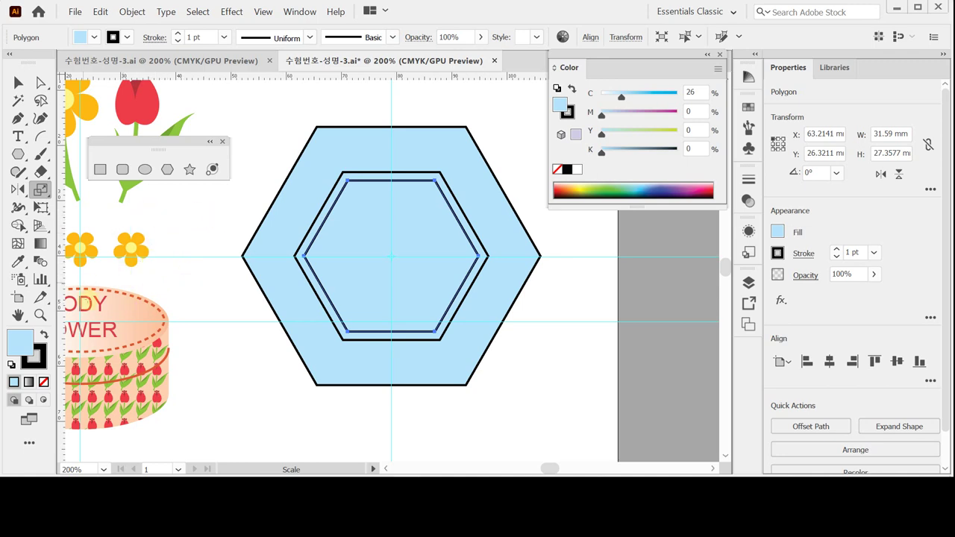
Remove the innermost hexagon's fill and set its stroke colour to C 0, M 40, Y 0, K 0
left_click(556, 170)
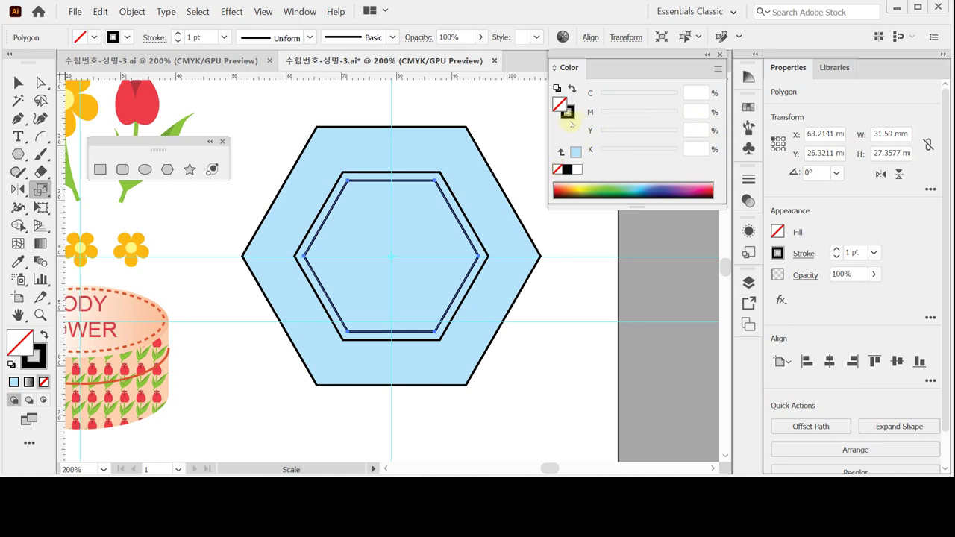
left_click(569, 114)
left_click(577, 169)
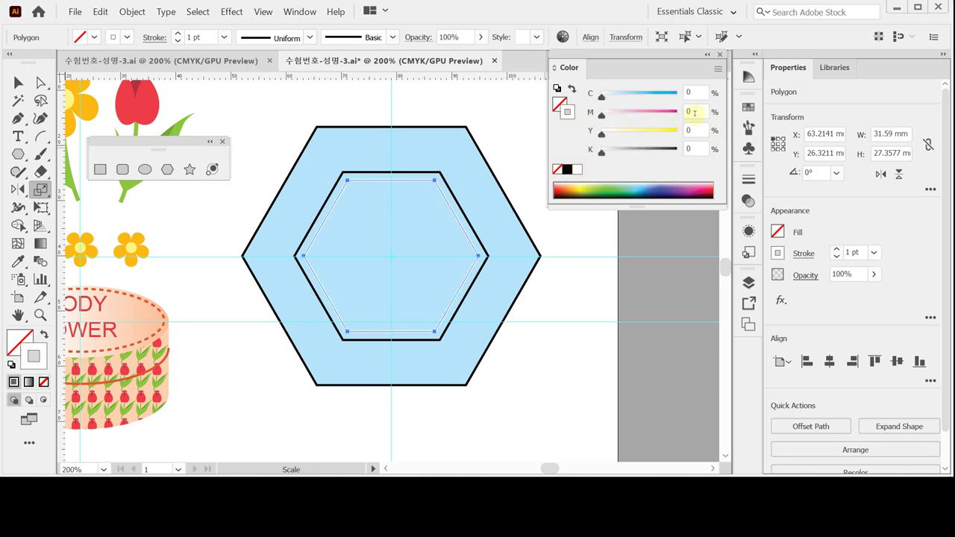
left_click(693, 111)
type("40")
key("Return")
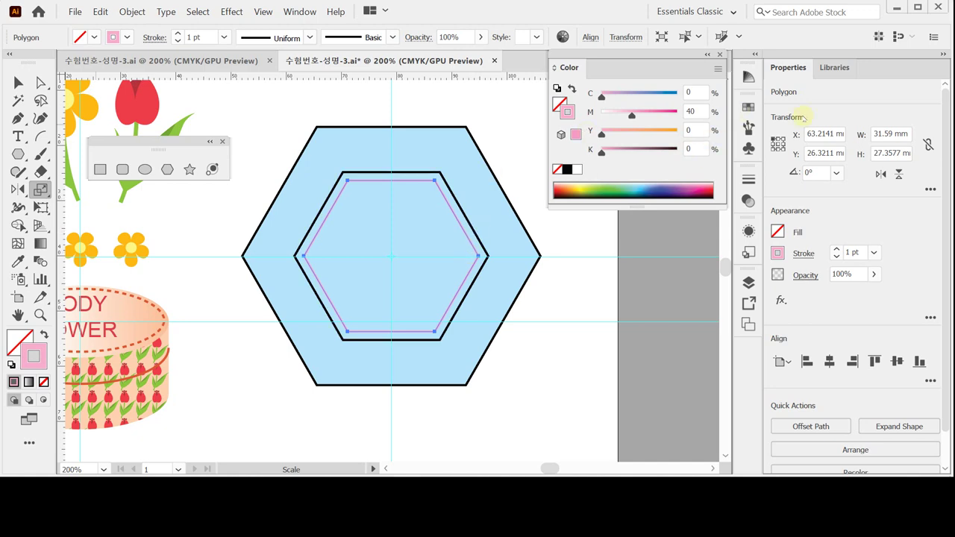
Set the innermost hexagon's stroke to 2 pt dashed with dash 9 pt, gap 3 pt, dash 2 pt, gap 3 pt
left_click(803, 257)
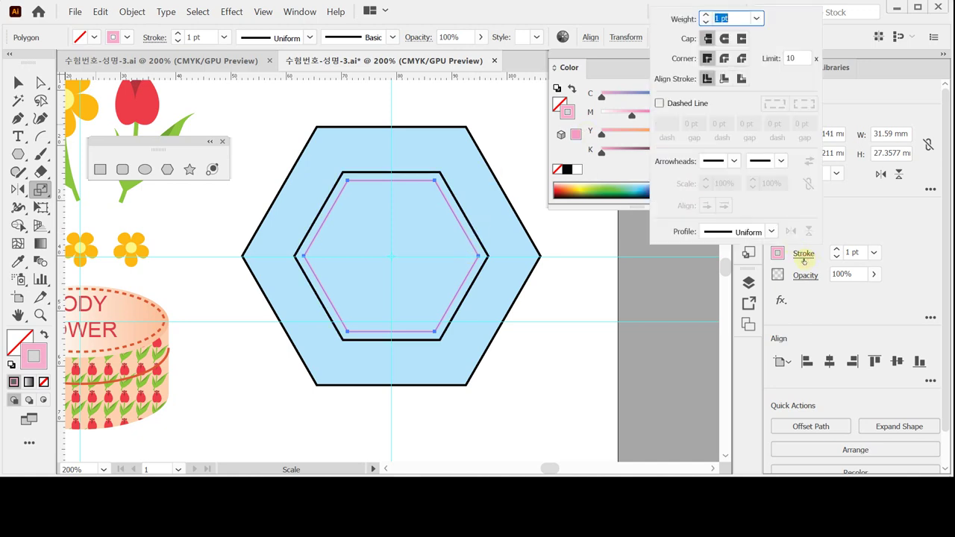
left_click(705, 15)
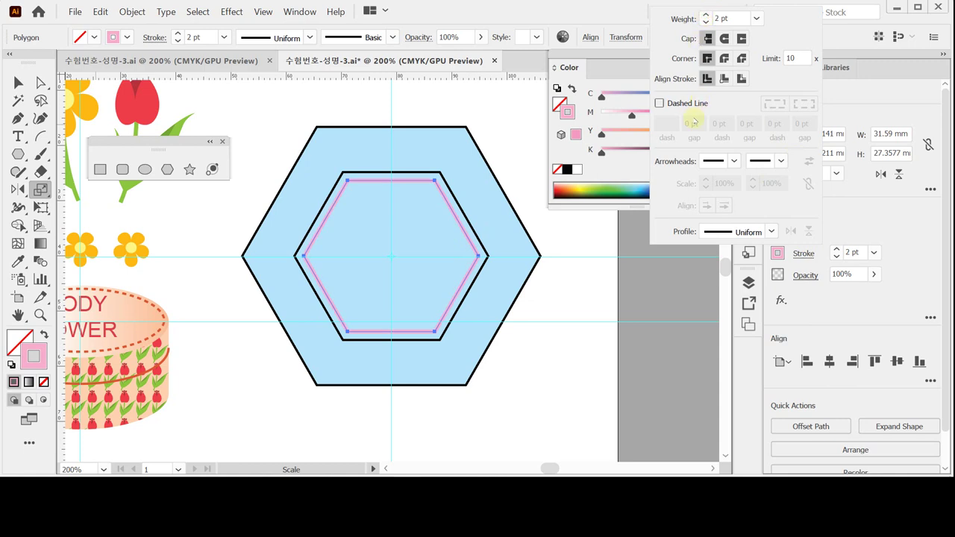
left_click(660, 103)
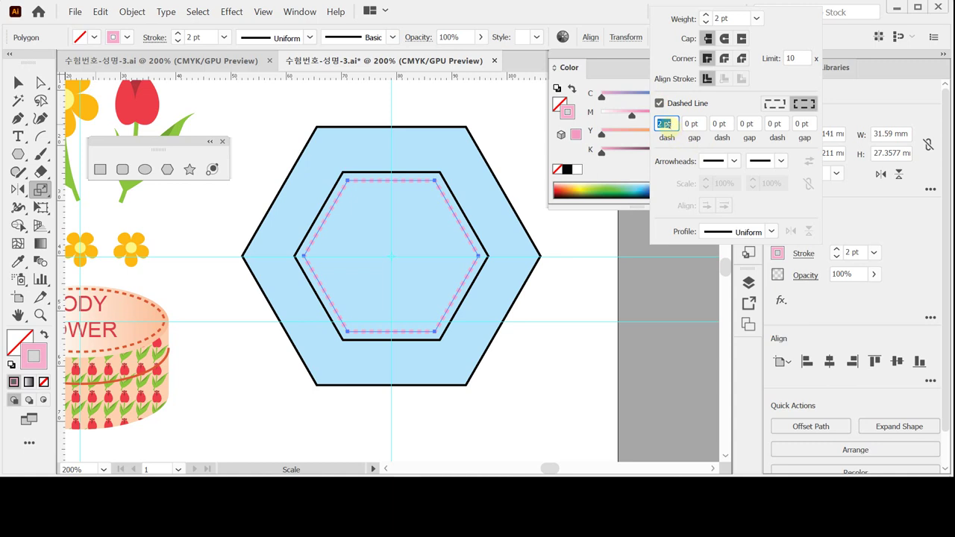
type("9")
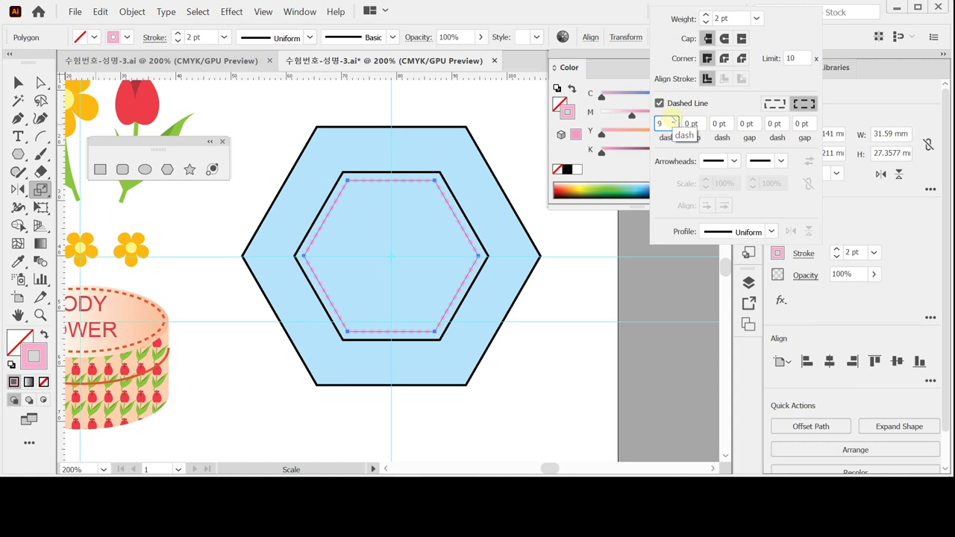
key("Tab")
type("3")
key("Tab")
type("2")
key("Tab")
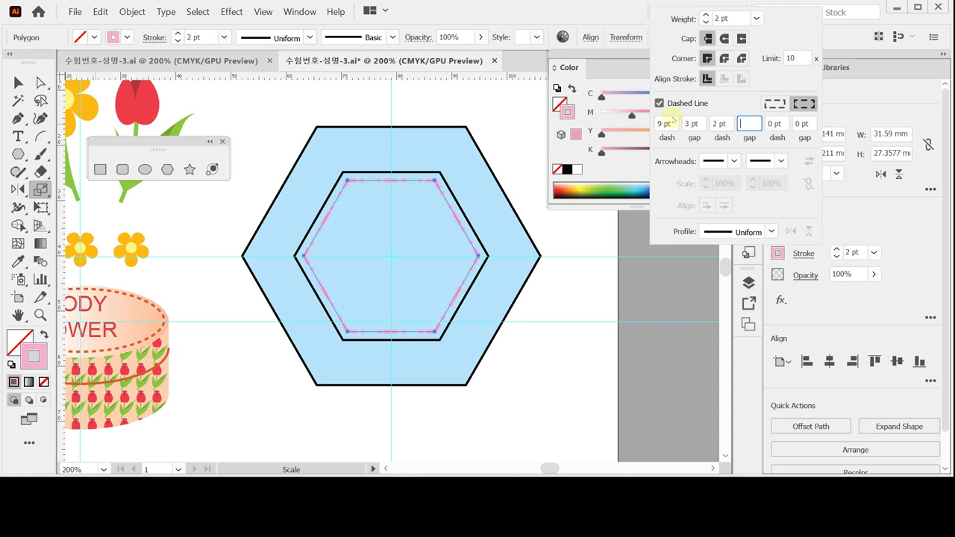
type("3")
key("Tab")
key("Tab")
key("Return")
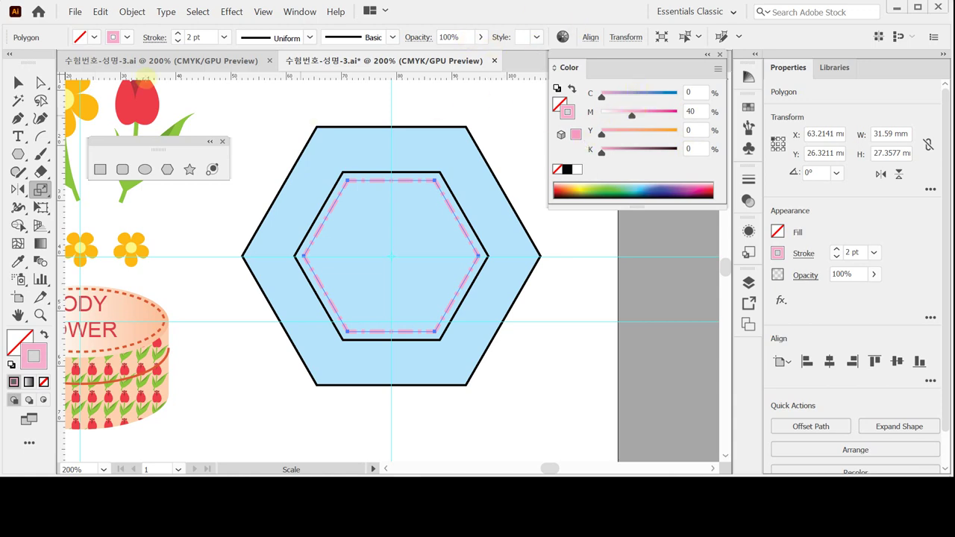
Remove the middle hexagon's stroke and fill it with C 50, M 80, Y 30, K 0
left_click(18, 82)
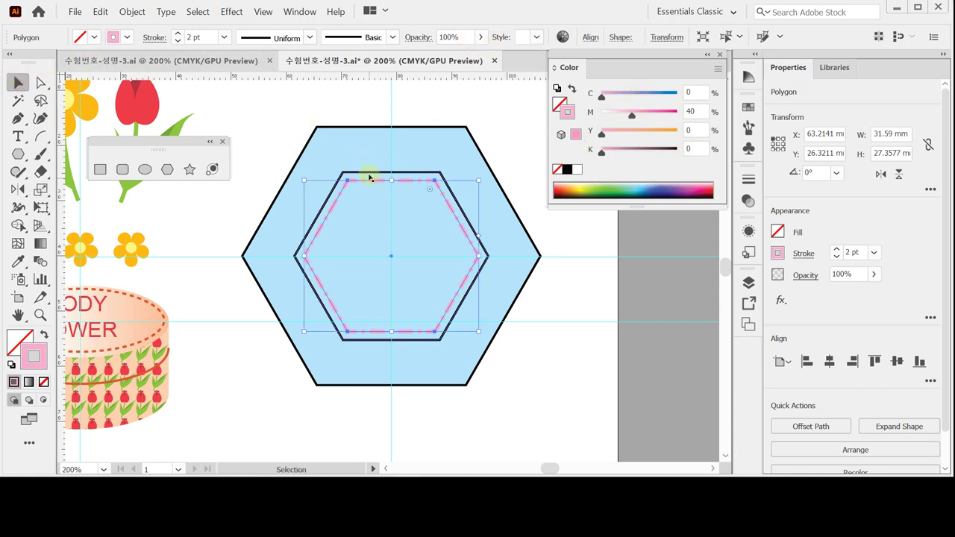
left_click(369, 177)
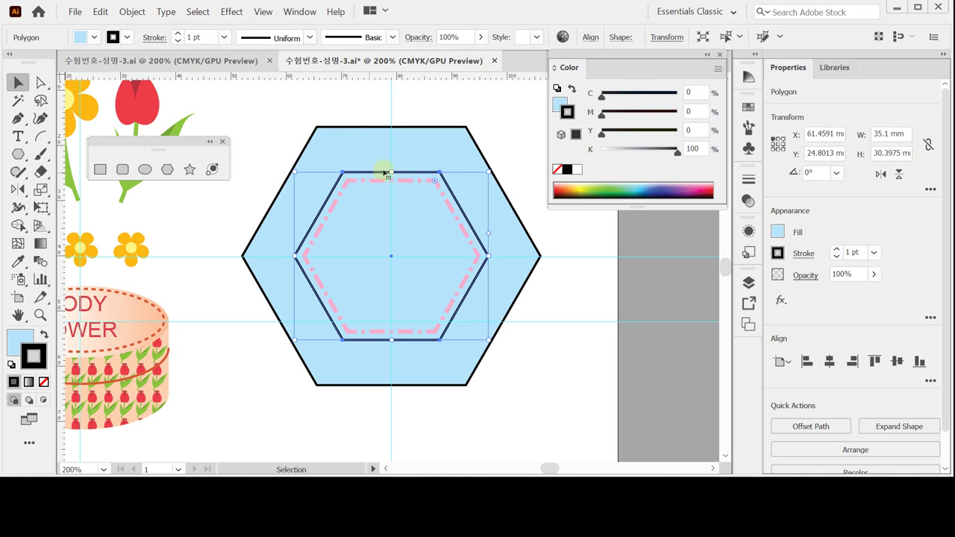
left_click(557, 169)
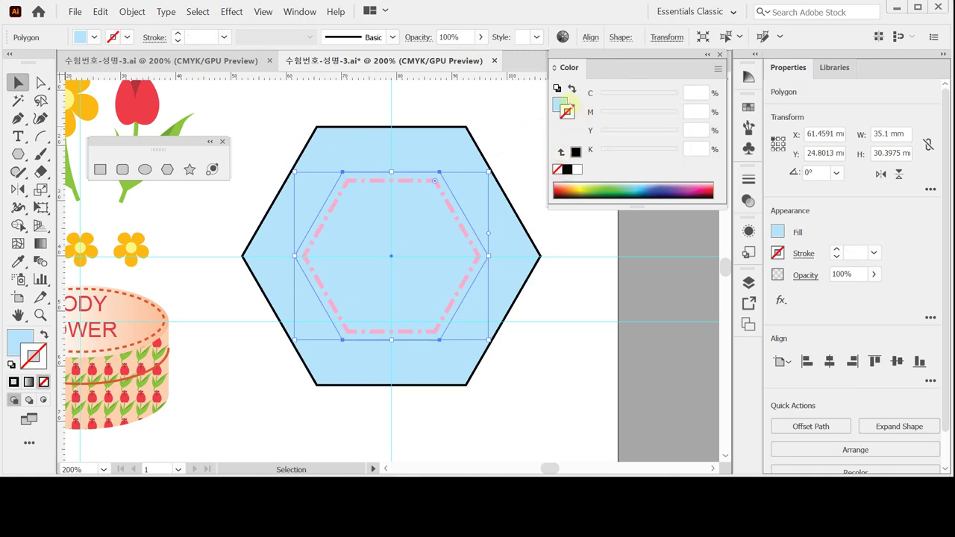
left_click(694, 92)
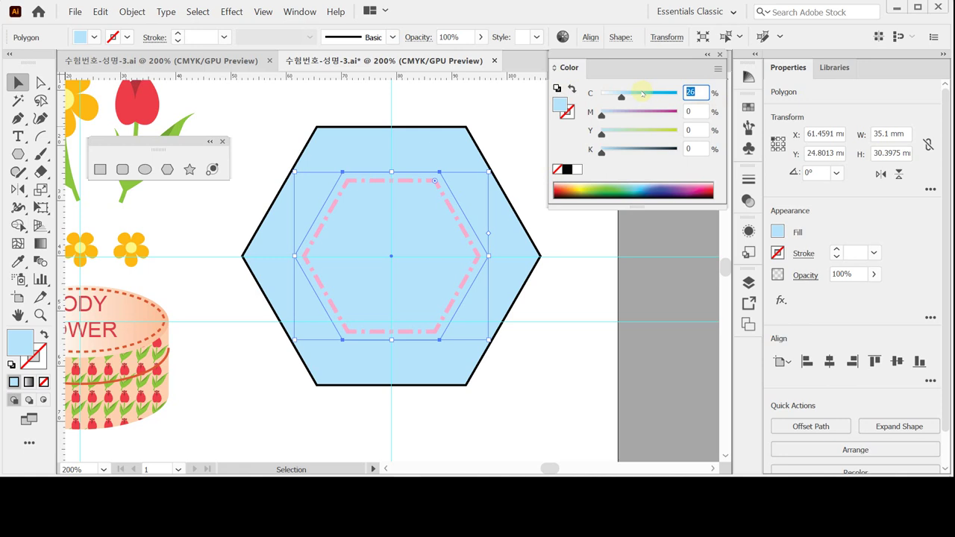
type("50")
key("Tab")
type("80")
key("Tab")
type("30")
key("Tab")
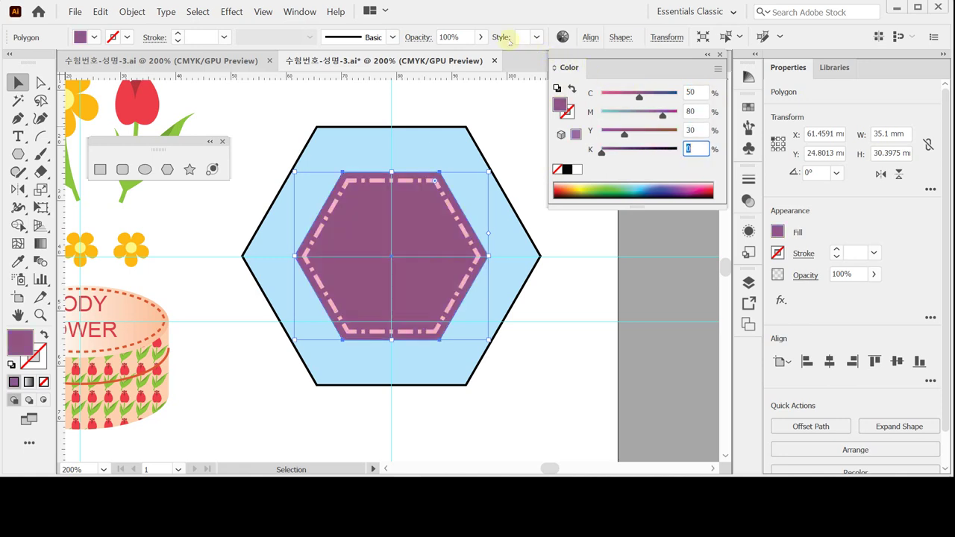
Fill the large outer hexagon with white and remove its stroke
key("Return")
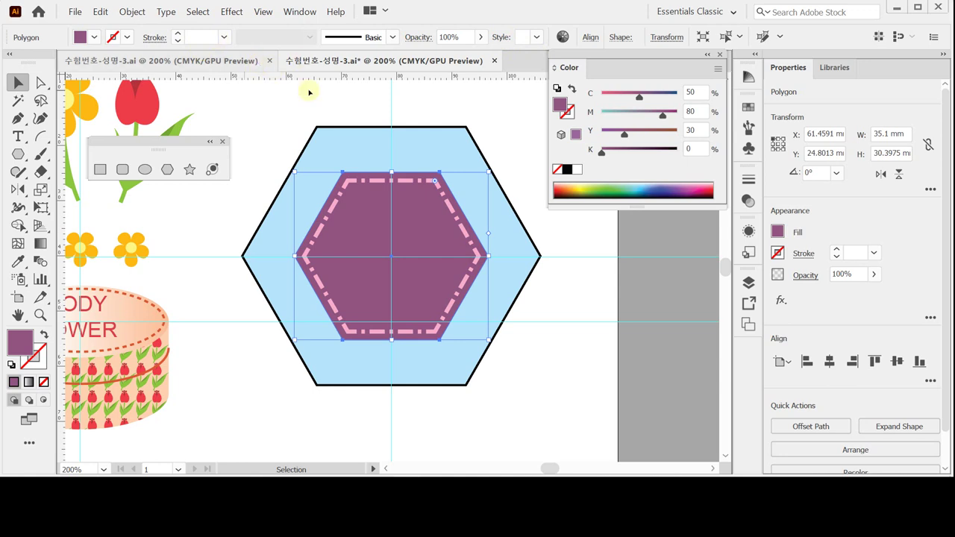
key("a")
left_click(343, 140)
key("v")
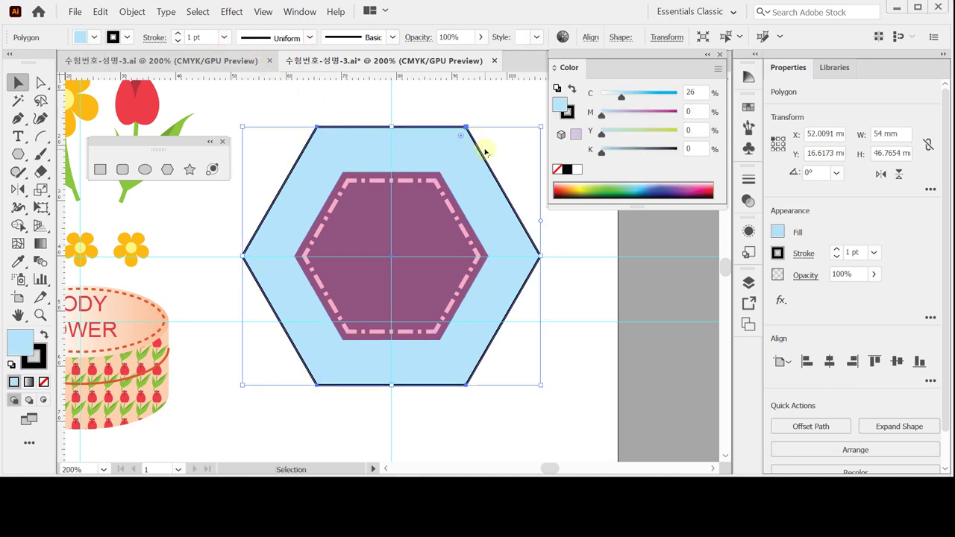
left_click(577, 170)
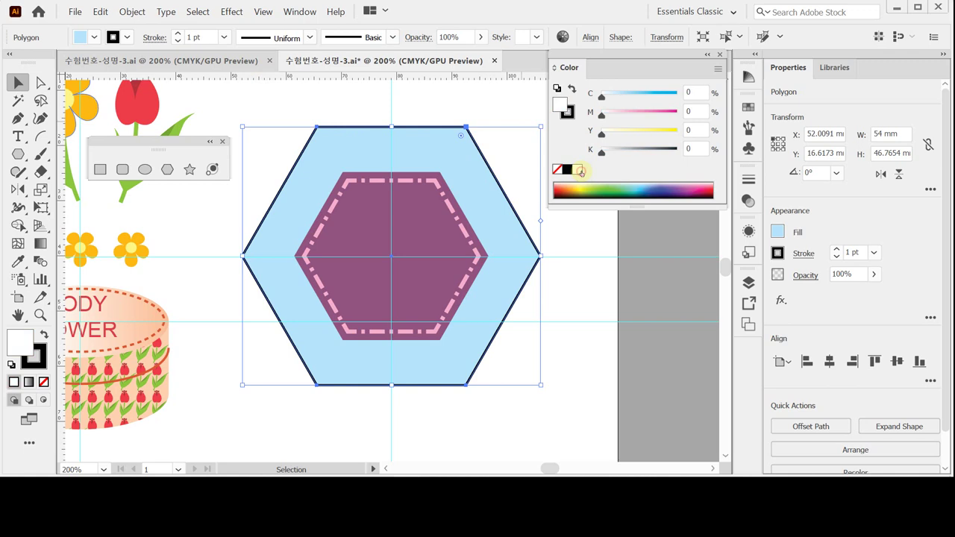
left_click(572, 116)
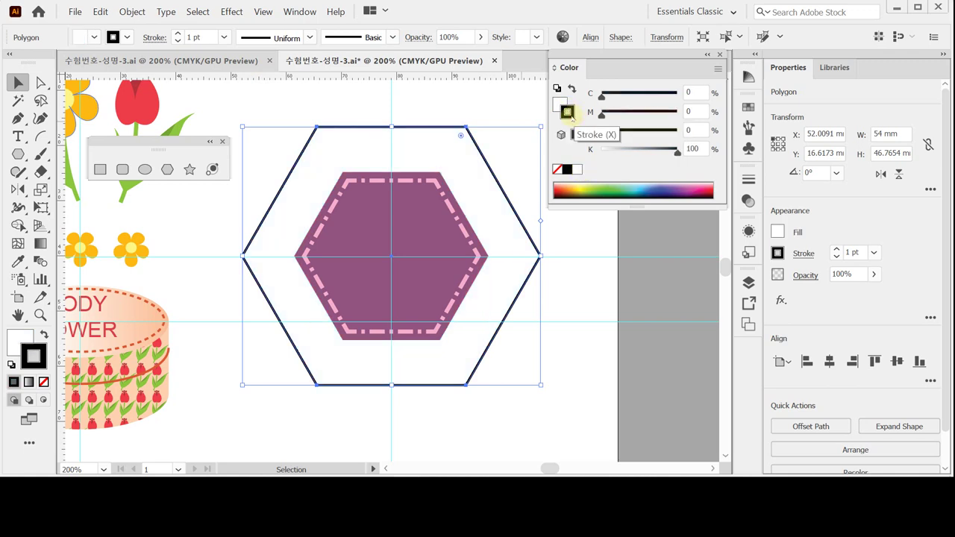
left_click(556, 170)
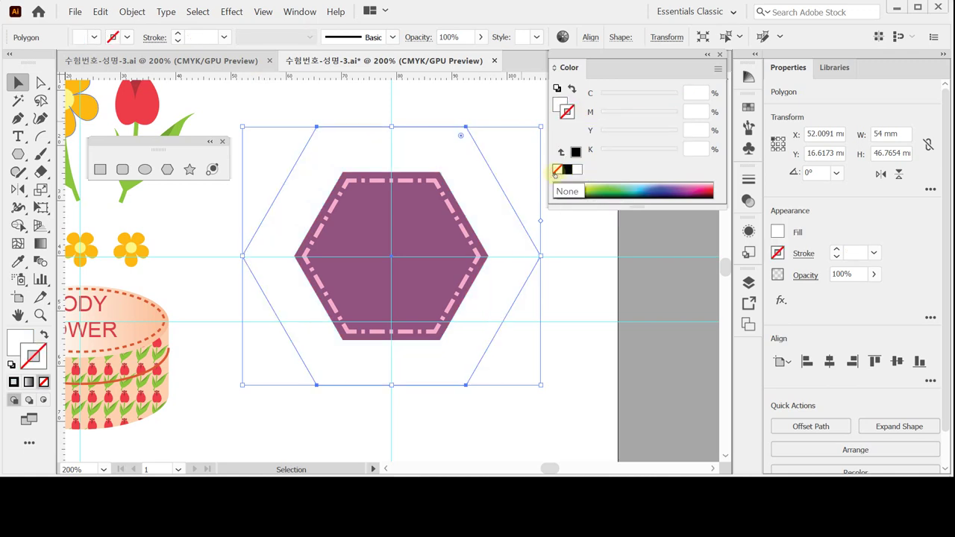
Set the outer hexagon's opacity to 70% and deselect it
left_click(817, 277)
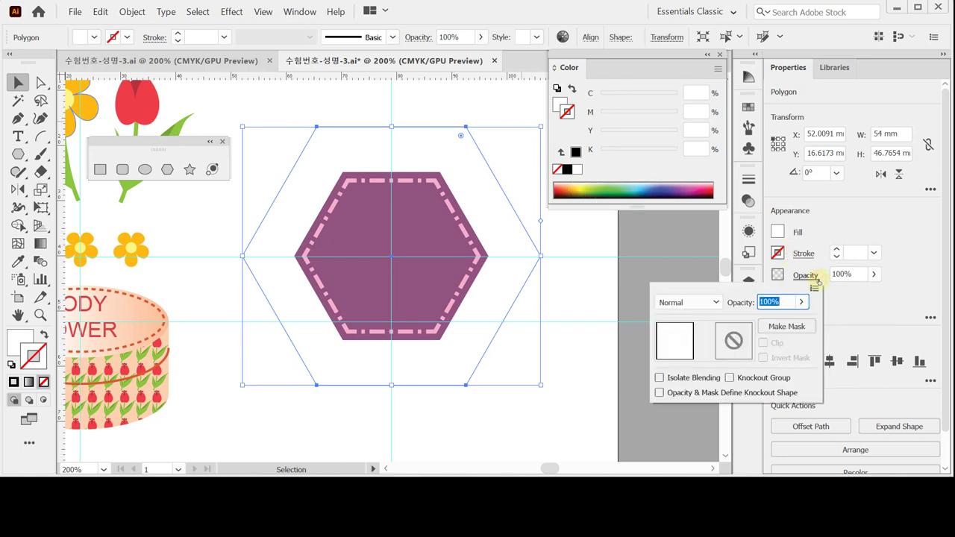
type("70")
key("Return")
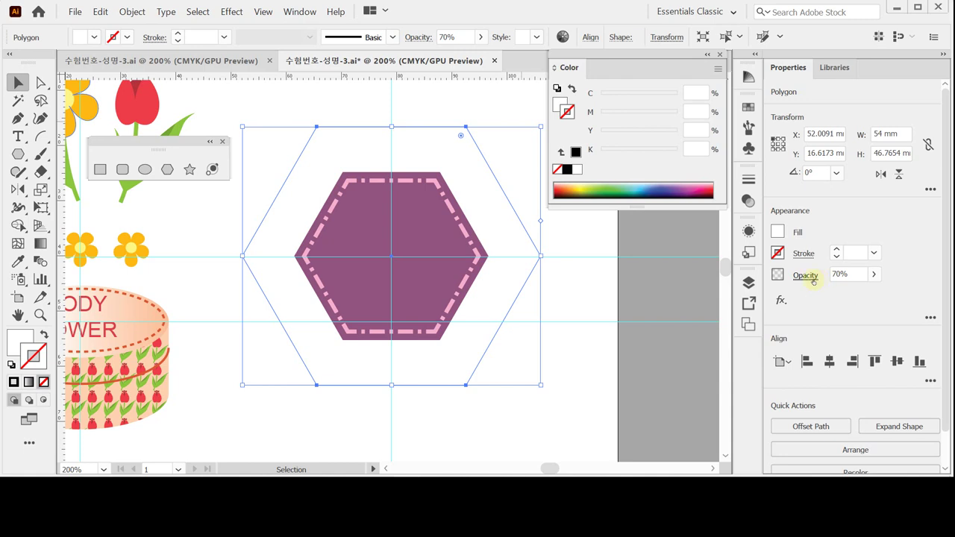
left_click(493, 424)
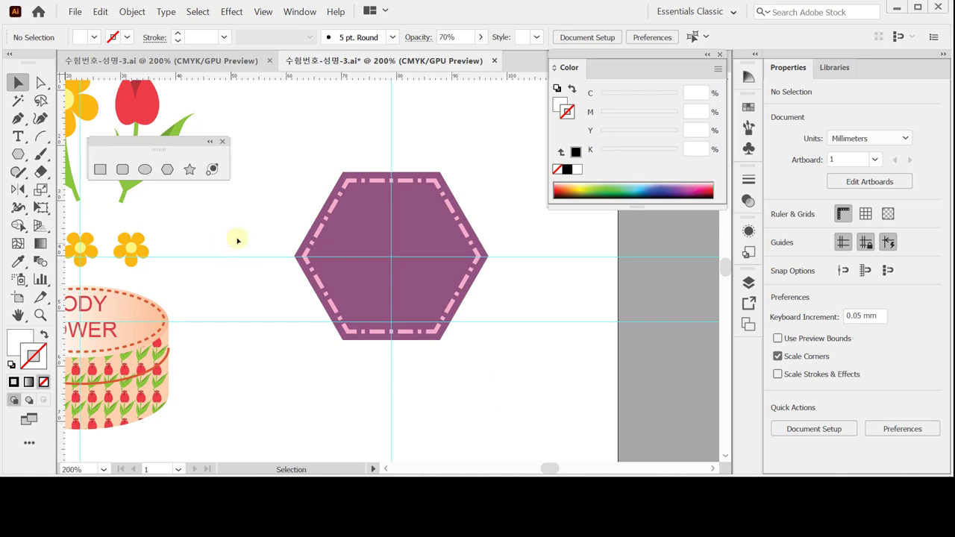
Make a copy of the large yellow flower and tulip together, scaled uniformly to 75%
key("space")
left_click_drag(207, 235, 437, 377)
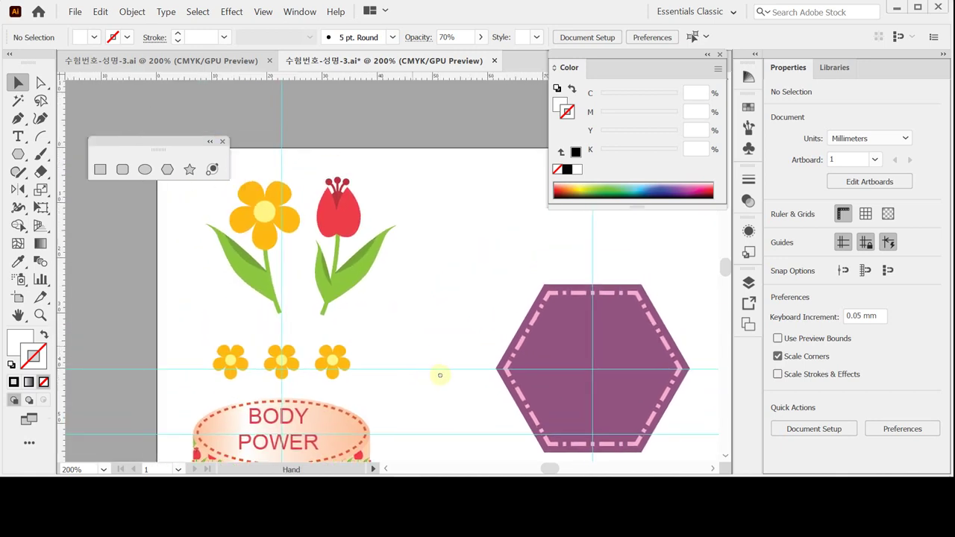
left_click_drag(402, 333, 409, 342)
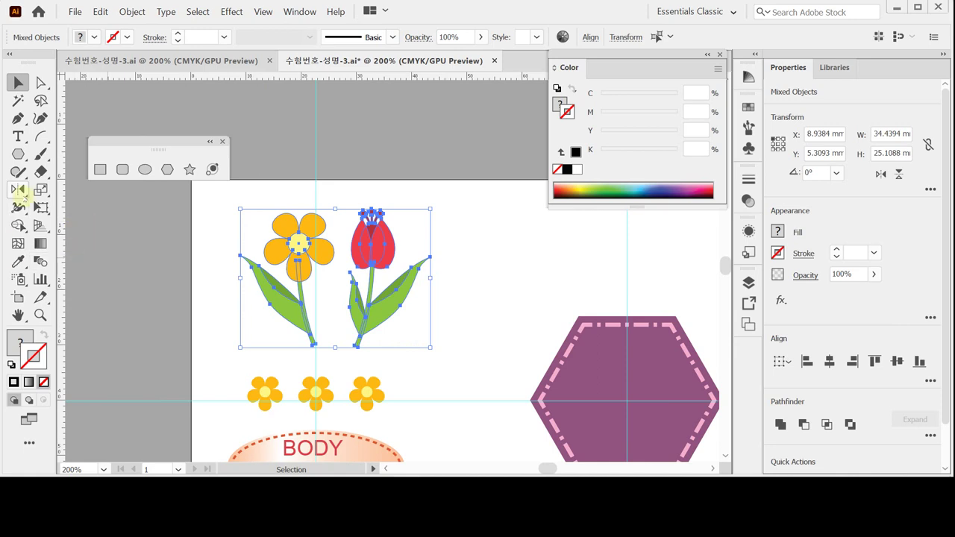
double_click(40, 189)
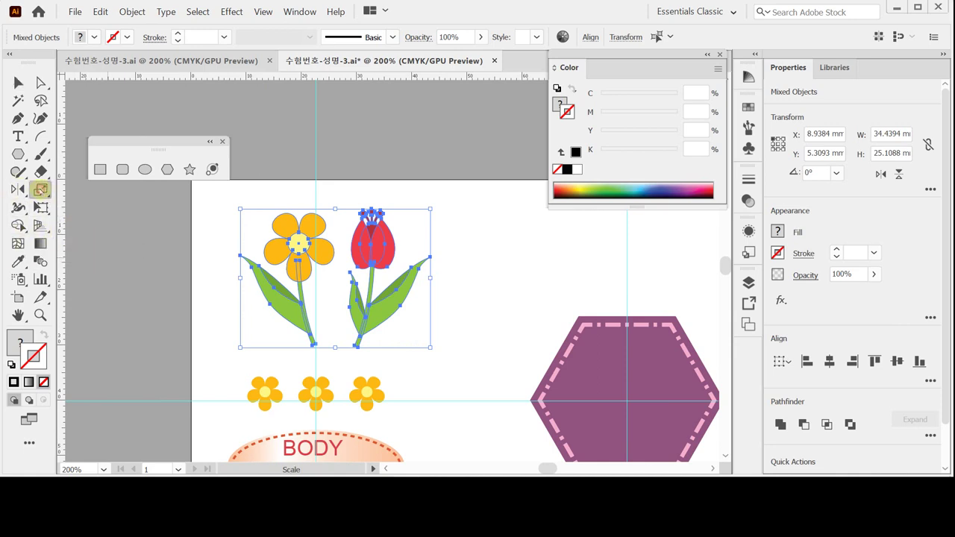
type("6")
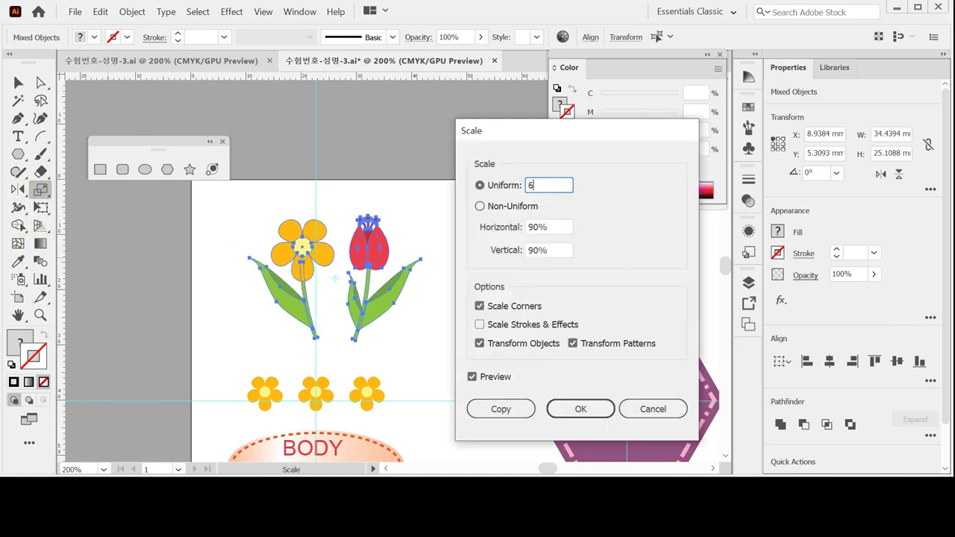
key("BackSpace")
type("75")
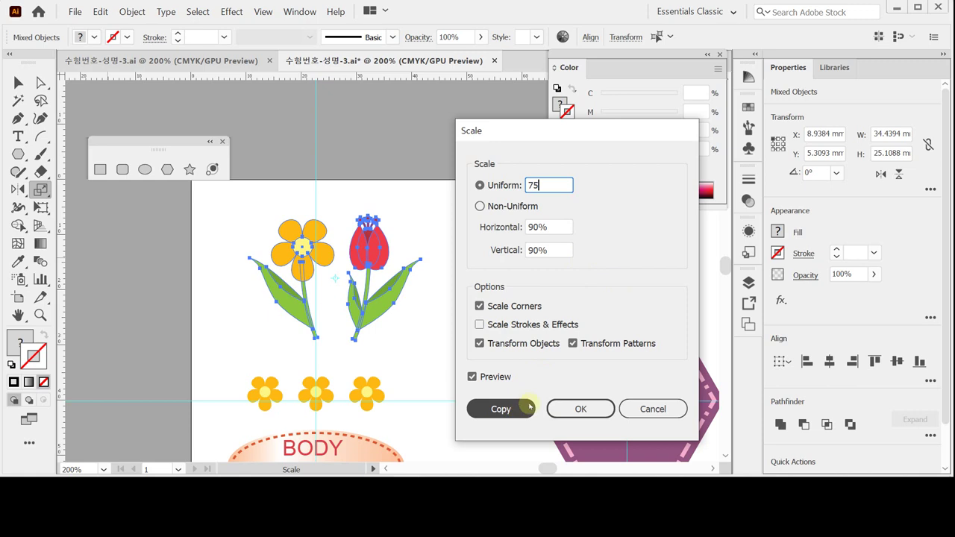
left_click(513, 409)
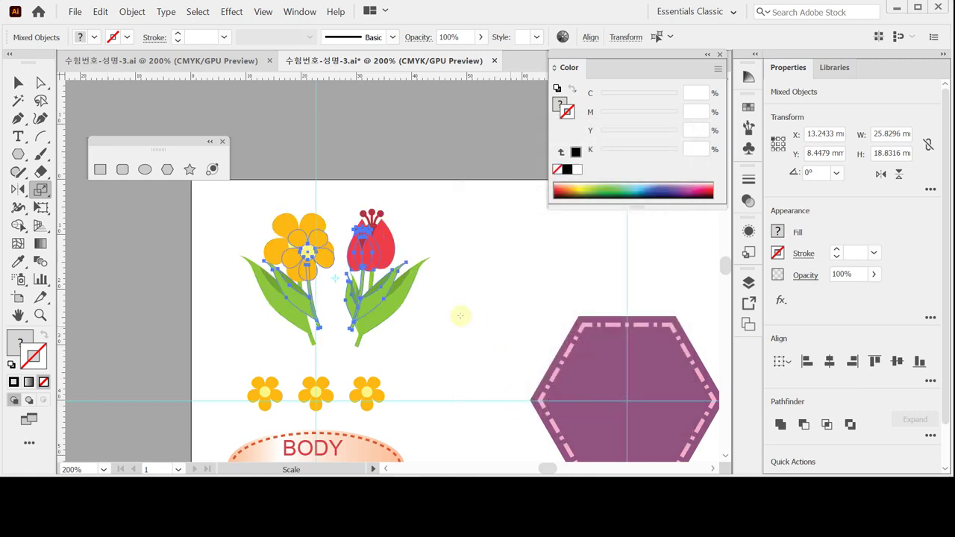
Move the scaled flower pair over to the top edge of the purple hexagon
key("v")
left_click_drag(361, 262, 658, 274)
left_click_drag(550, 279, 430, 276)
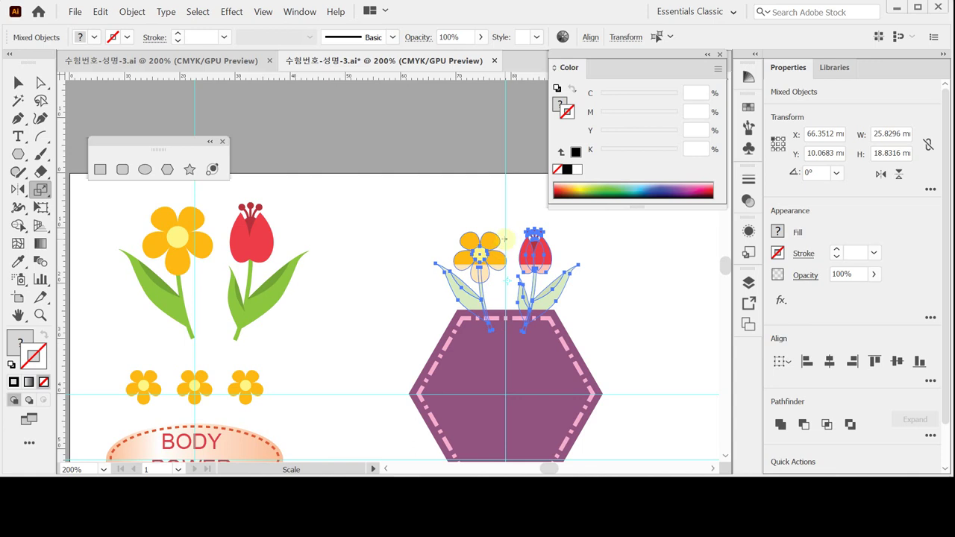
Nudge the flower pair up about 4 mm and right about 2 mm so the stems stand on the purple hexagon's top edge
key("Up")
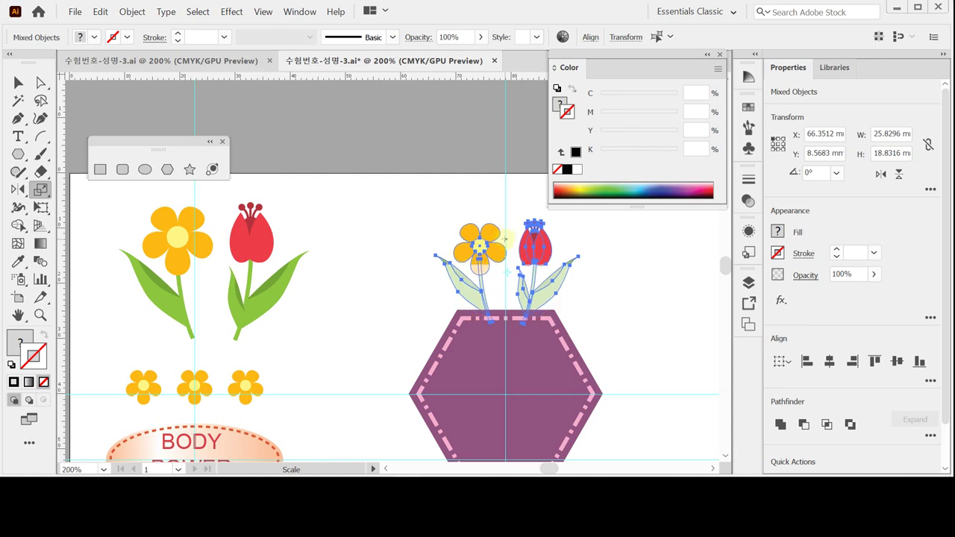
key("Up")
key("Up")
key("Up")
key("Up")
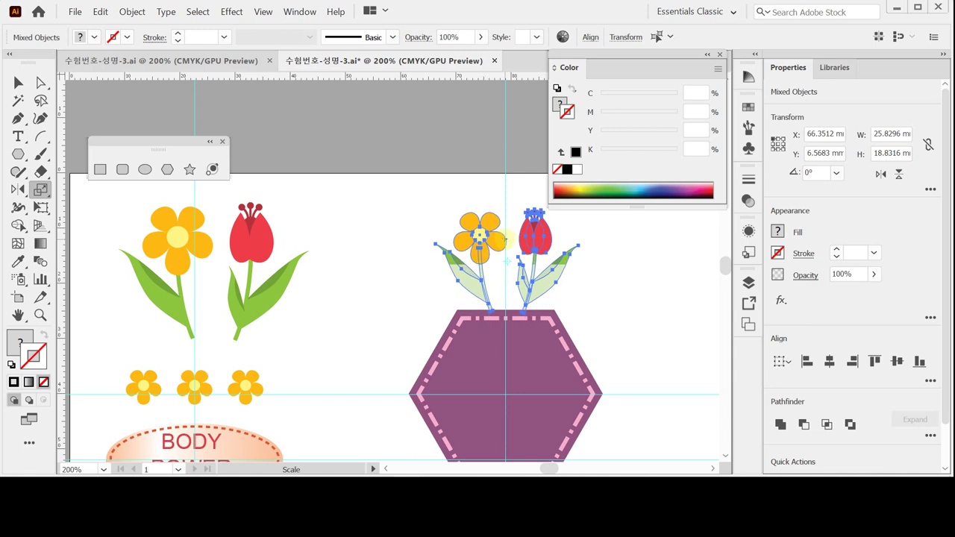
key("Up")
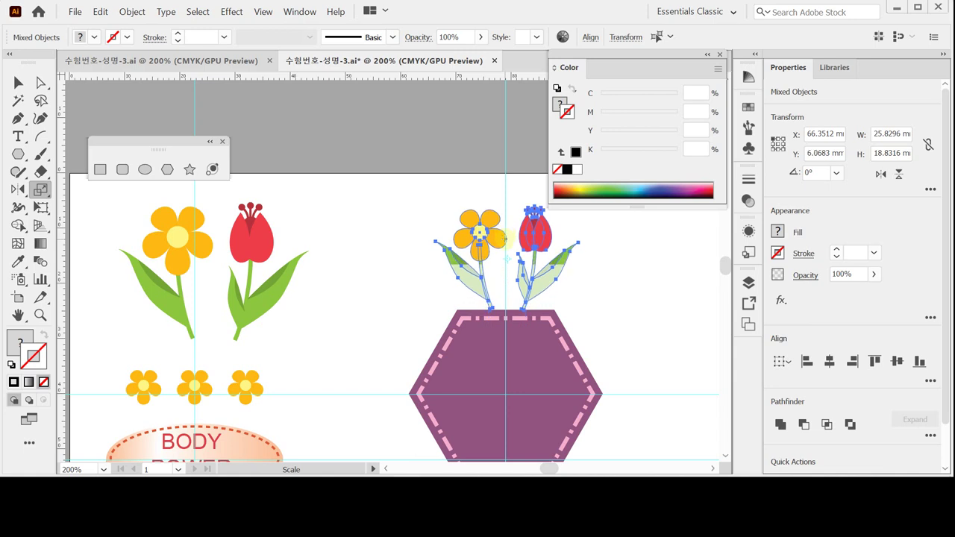
key("Right")
key("Right")
key("Right")
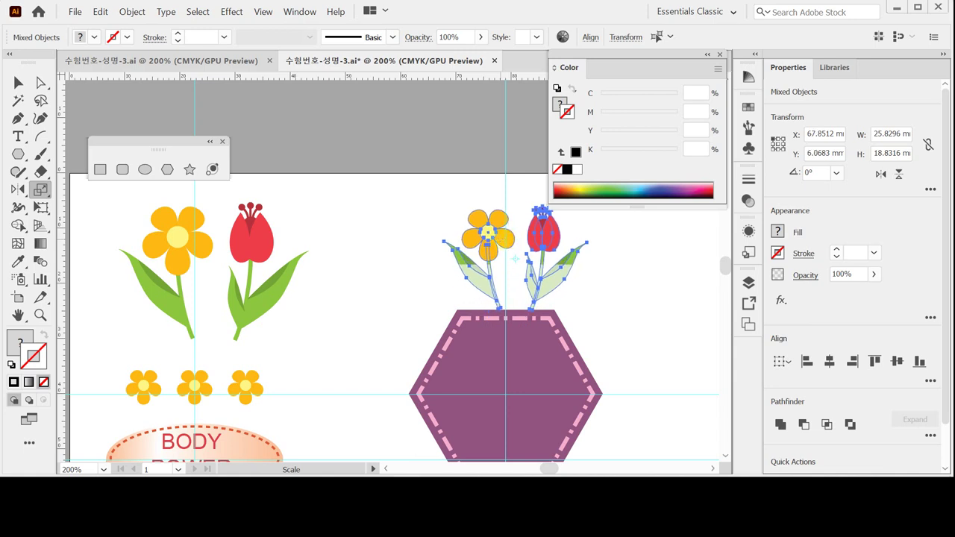
key("ctrl+plus")
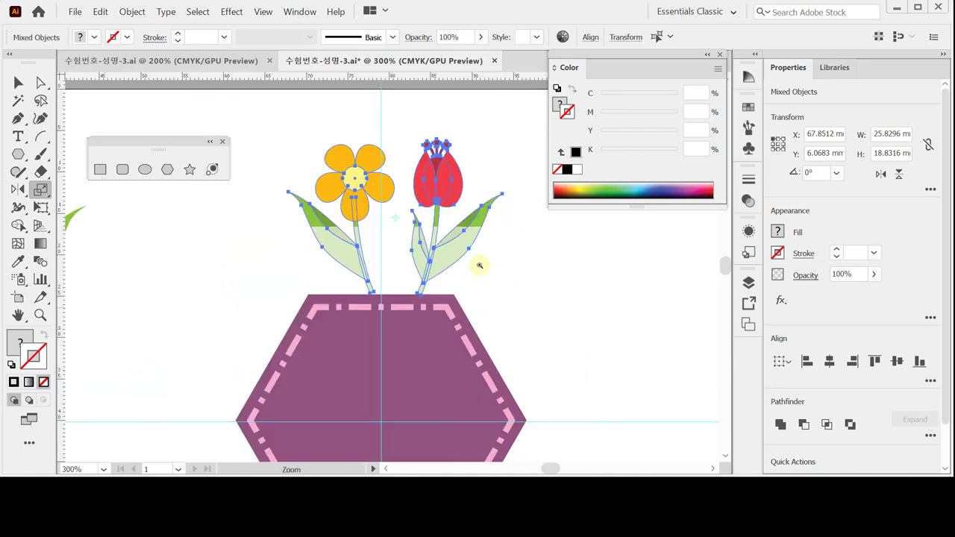
left_click_drag(480, 266, 436, 285)
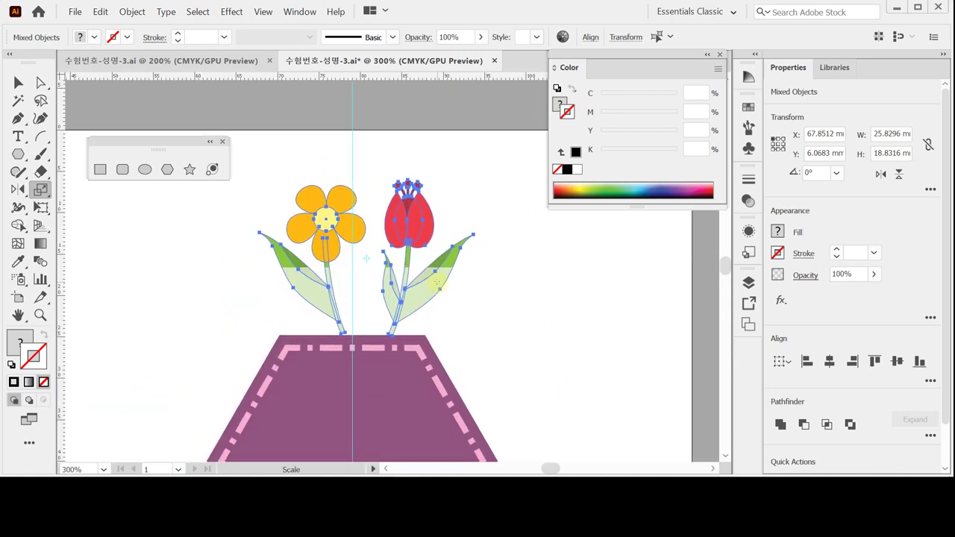
key("v")
left_click(41, 189)
key("Right")
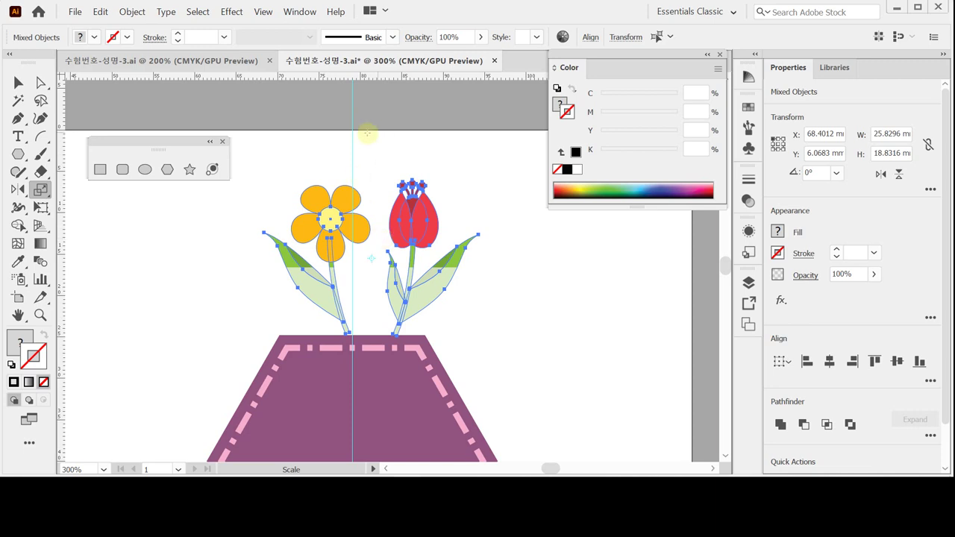
Select only the small tulip with its leaves and nudge it 4 mm left against the yellow flower
left_click(381, 159, "ctrl")
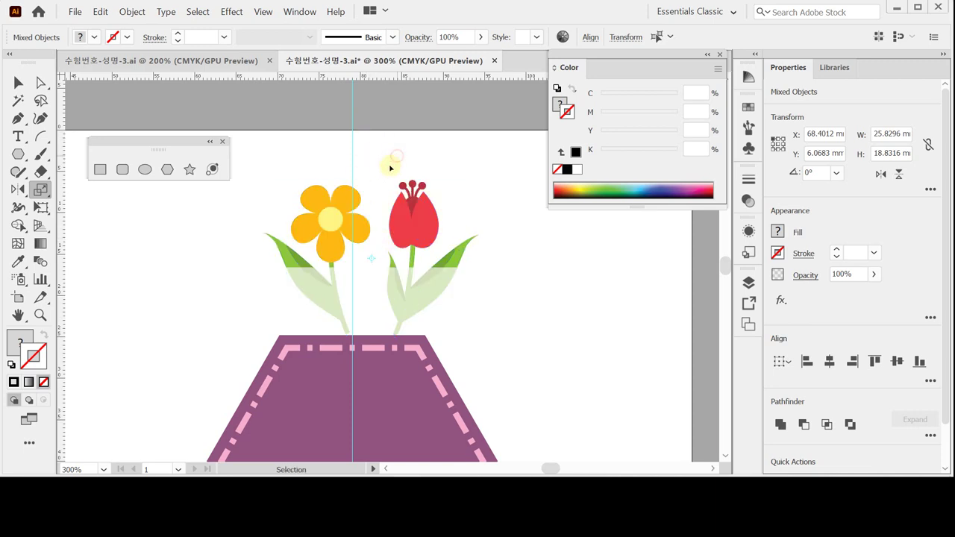
left_click(467, 300, "shift")
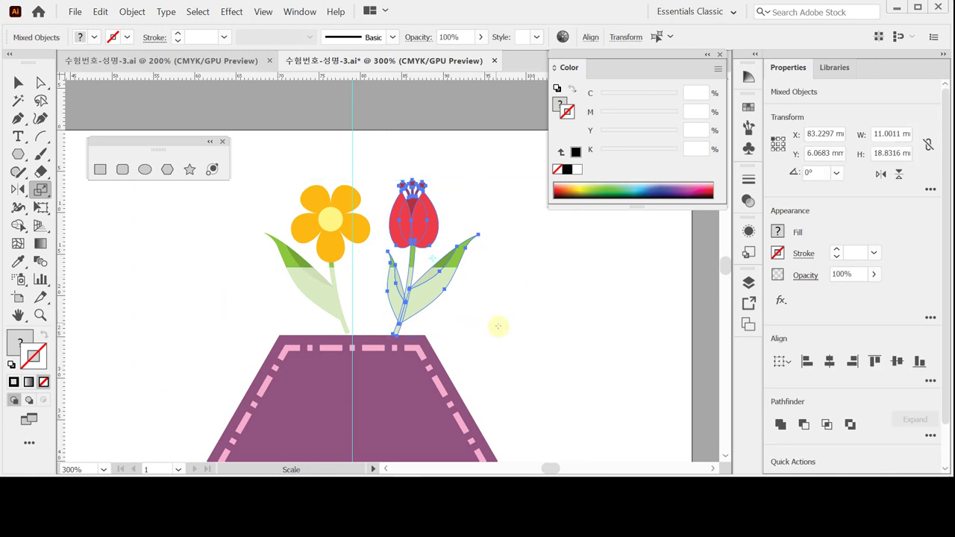
scroll(516, 303, "down", 2)
scroll(515, 306, "up", 3)
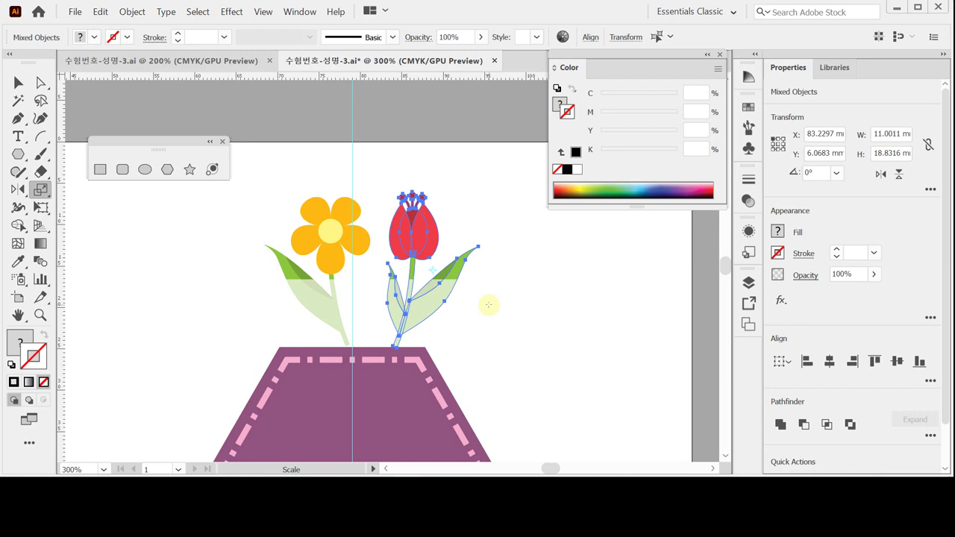
key("Left")
key("Left")
key("Left")
key("Left")
key("Left")
key("Left")
key("Left")
key("Left")
key("Left")
key("Left")
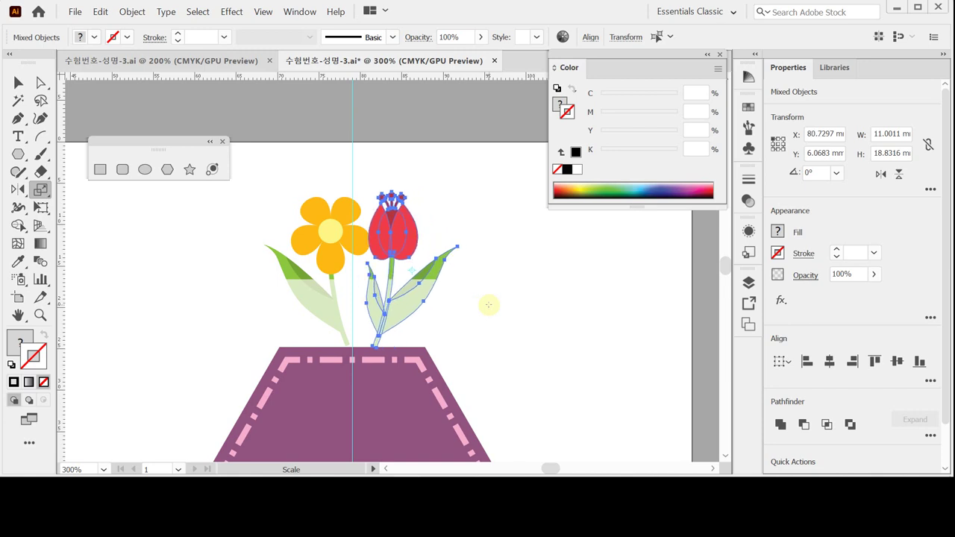
key("Left")
key("Left")
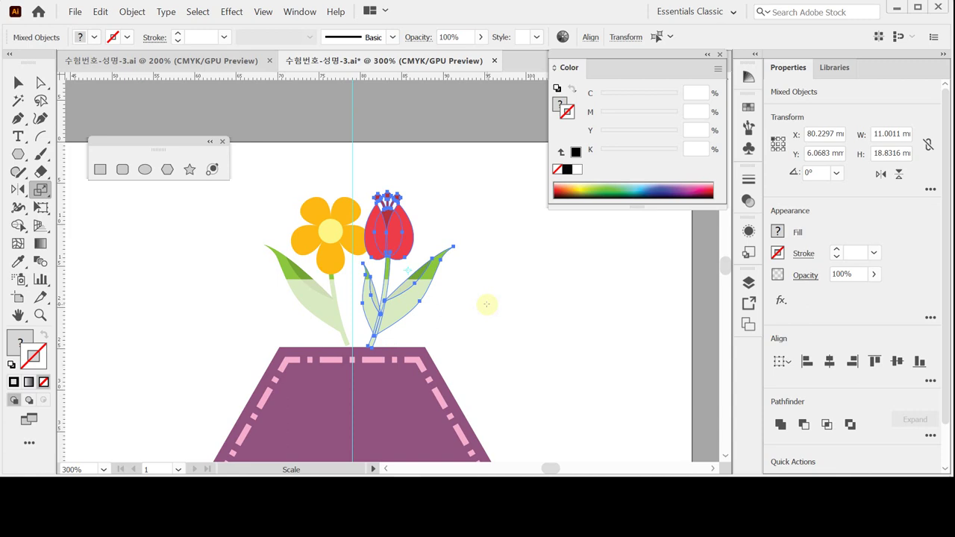
key("Left")
key("Left")
key("Left")
key("Left")
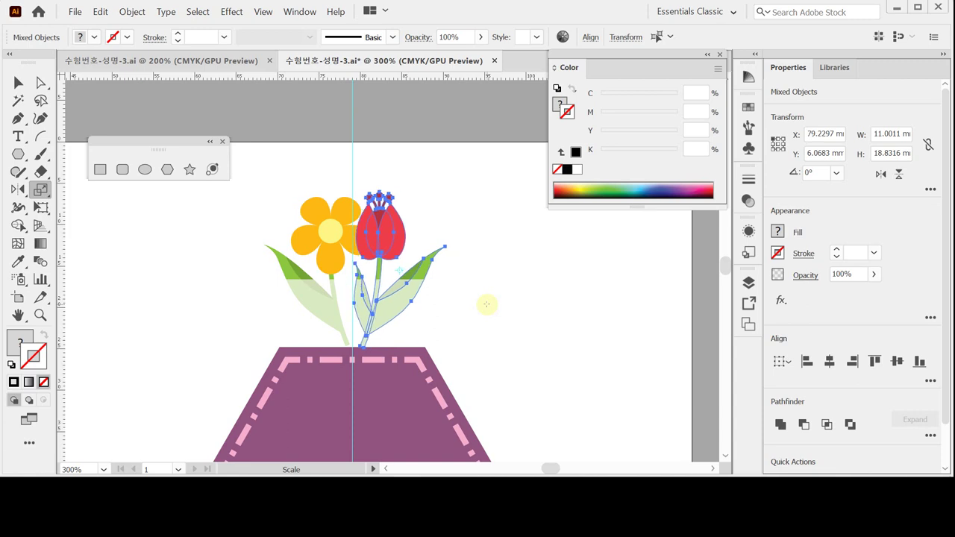
Select both small flowers, move them down 1 mm so the stems overlap the purple hexagon's edge, and save the document
left_click(285, 173)
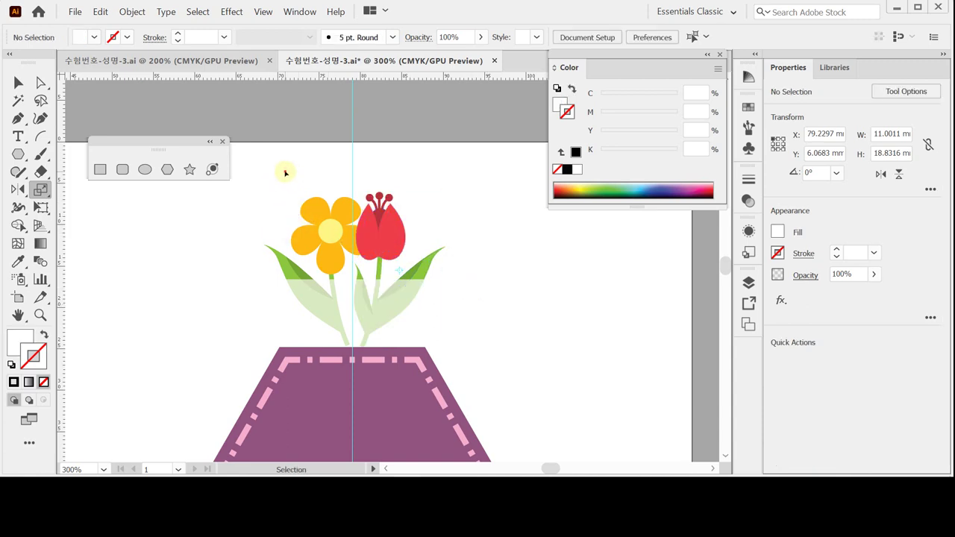
left_click_drag(280, 167, 465, 336)
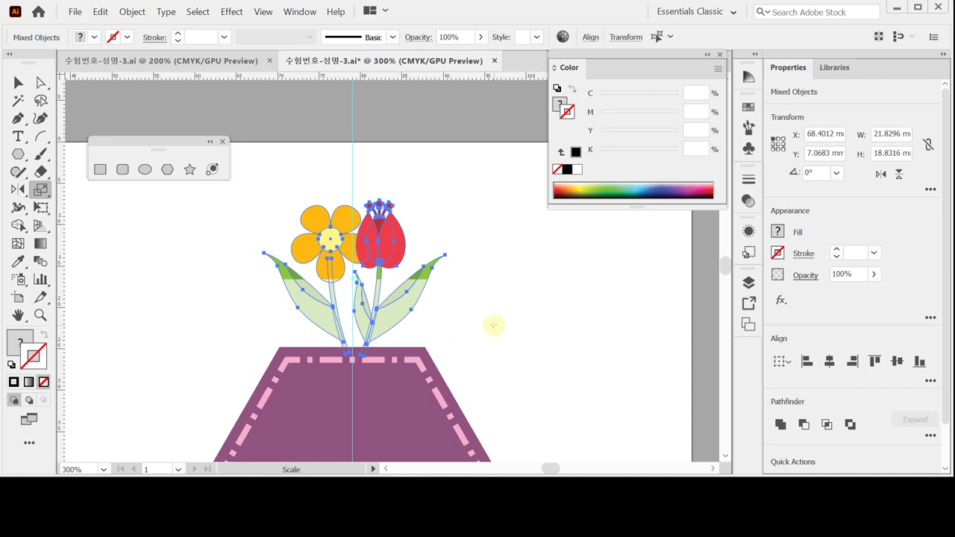
left_click_drag(492, 325, 490, 324)
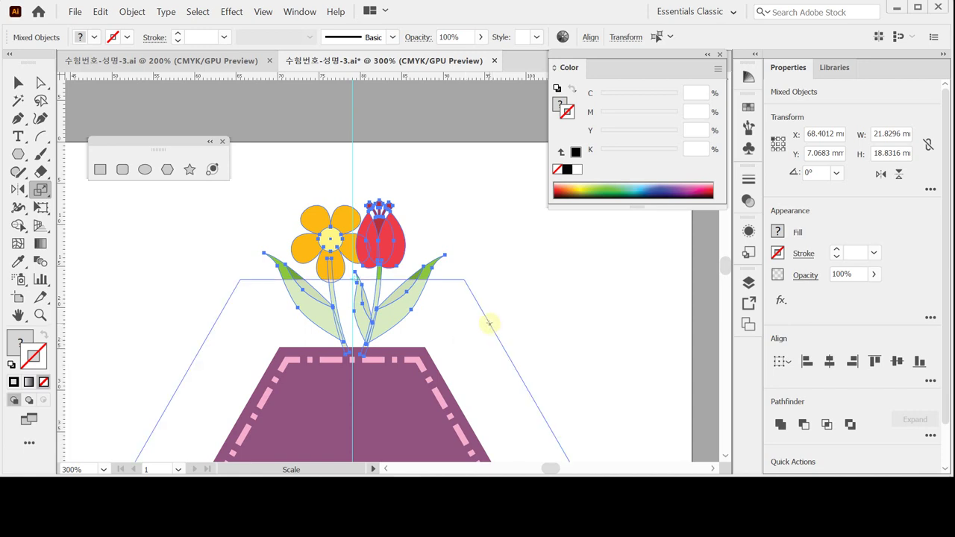
key("ctrl")
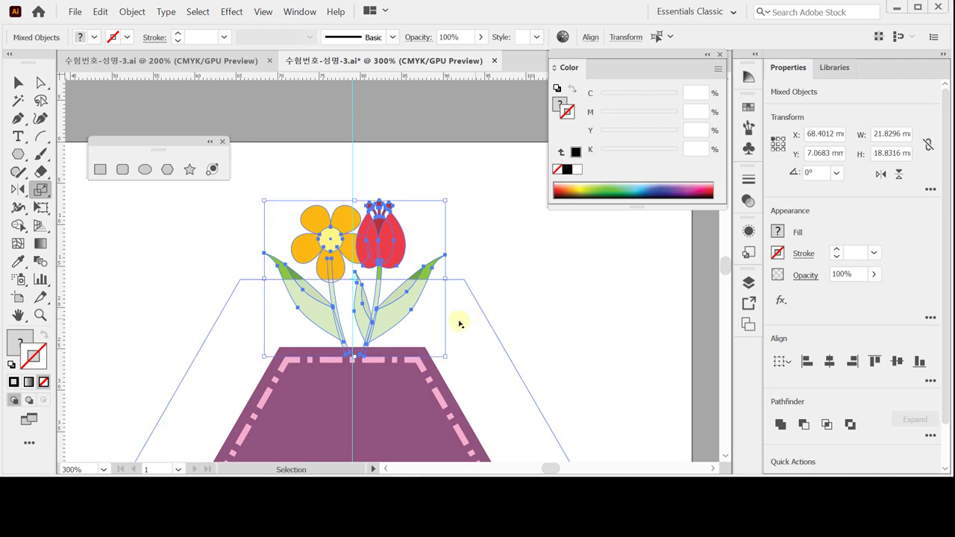
key("Escape")
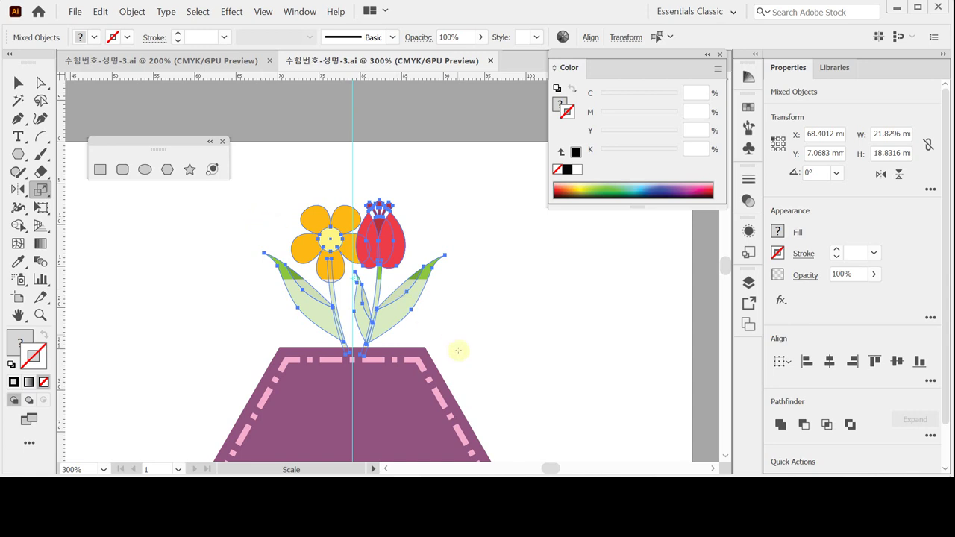
Create a copy of the small flower pair rotated 45° about the centre of the purple hexagon
left_click_drag(430, 365, 440, 237)
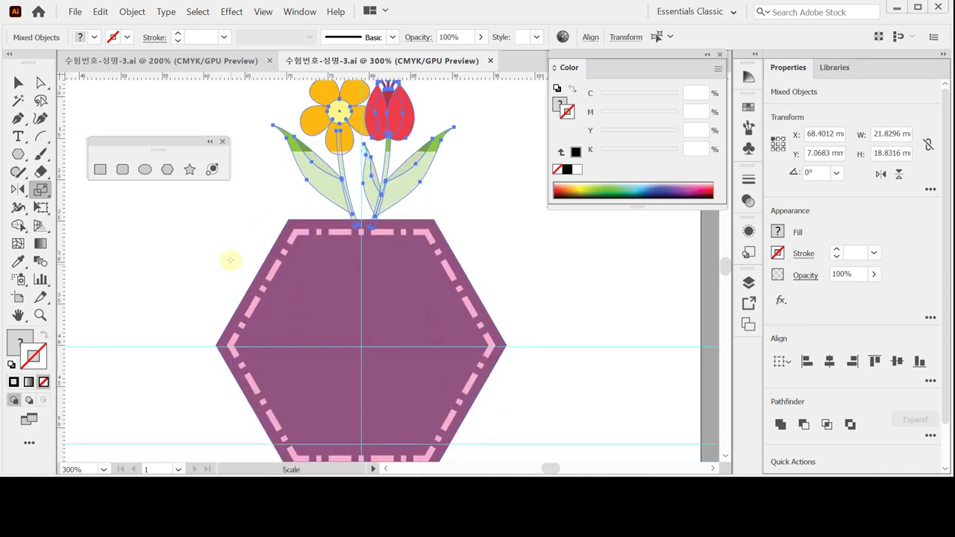
left_click_drag(18, 189, 68, 194)
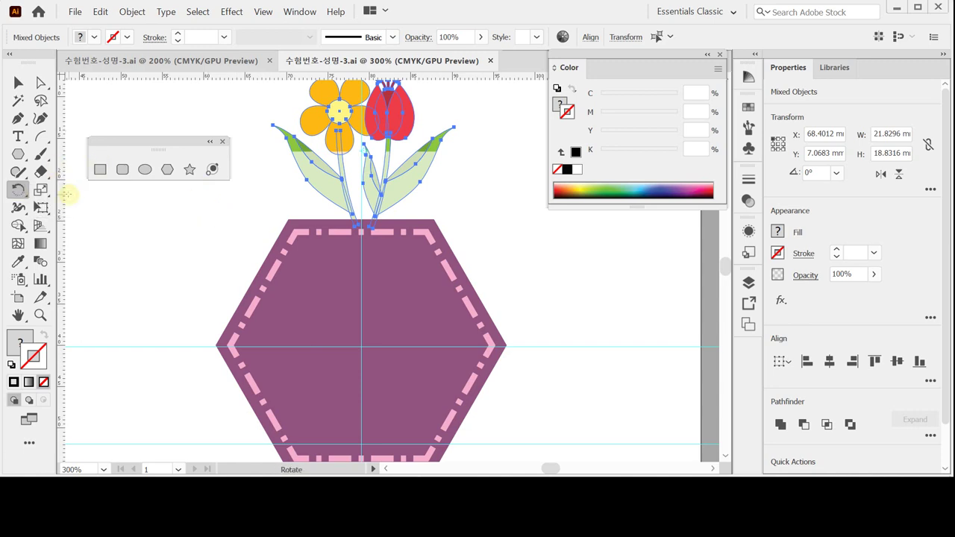
left_click(361, 347)
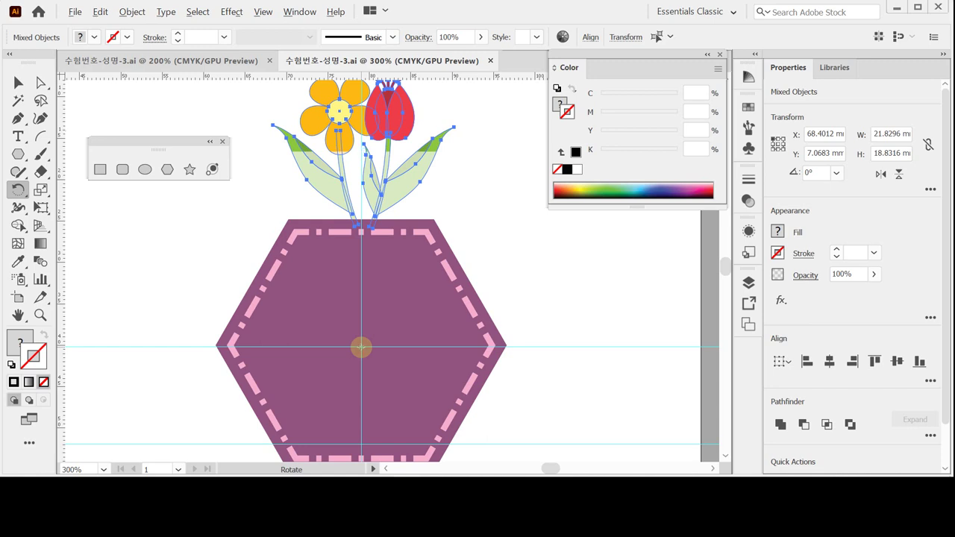
left_click(361, 347, "alt")
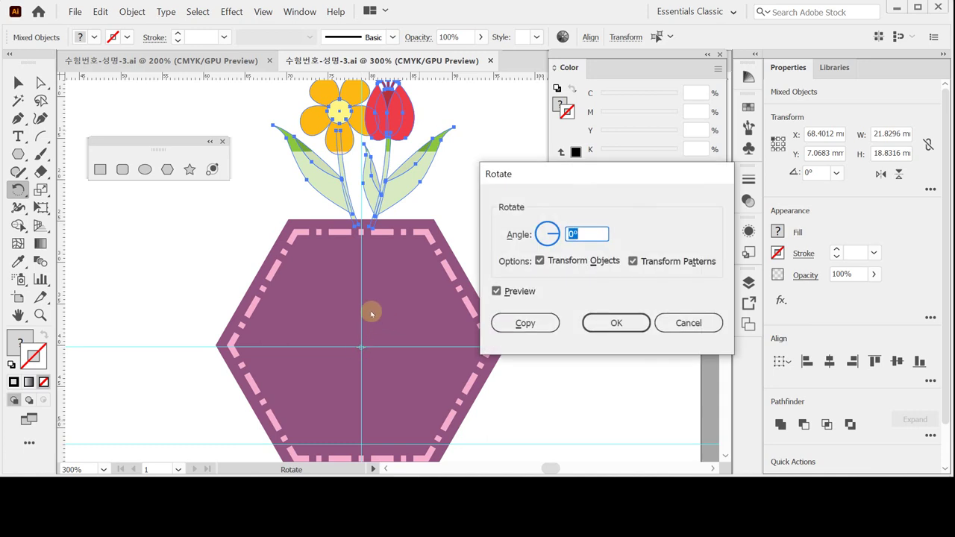
type("45")
key("Tab")
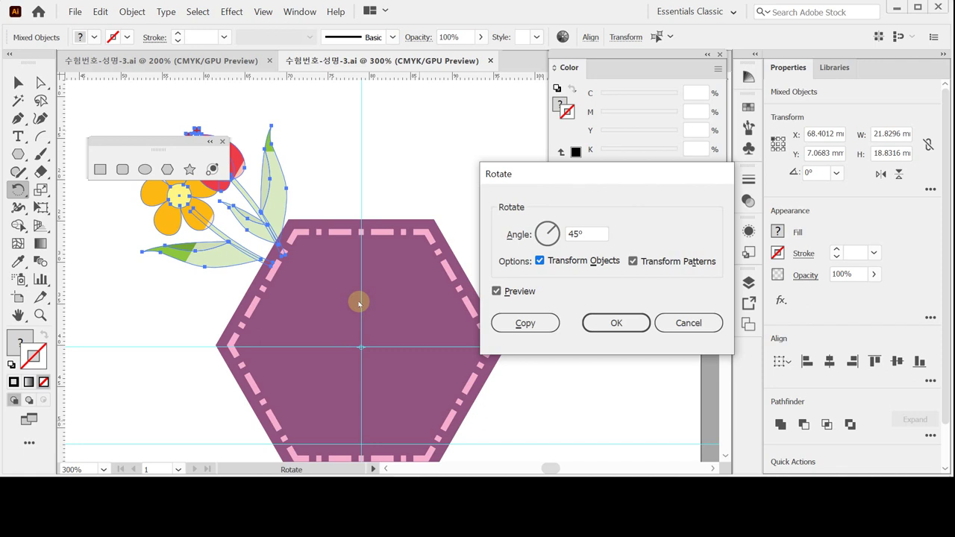
left_click(500, 326)
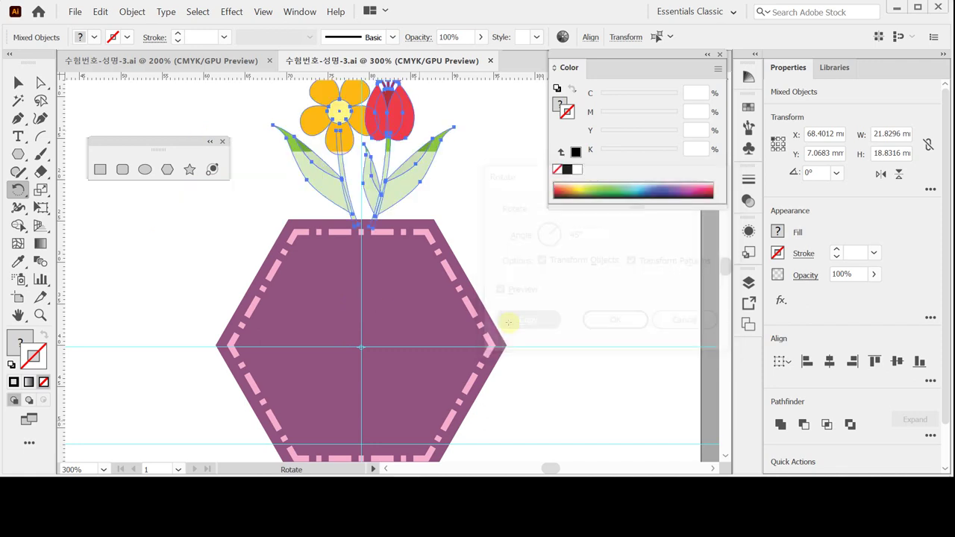
left_click(511, 325)
Repeat the rotated copy until flower pairs ring the whole hexagon, deselect everything and save the document
key("ctrl+d")
key("ctrl+d")
key("ctrl+d")
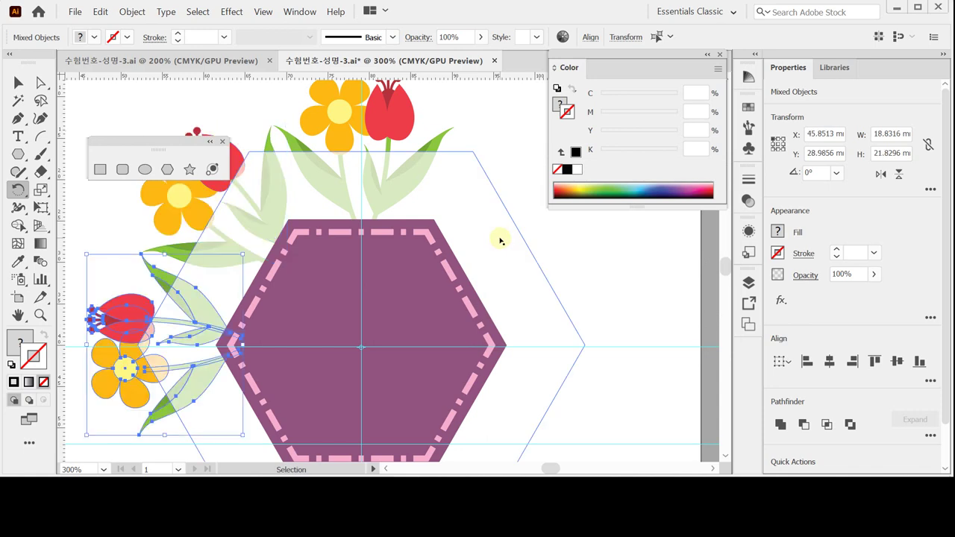
key("ctrl+d")
key("ctrl+d")
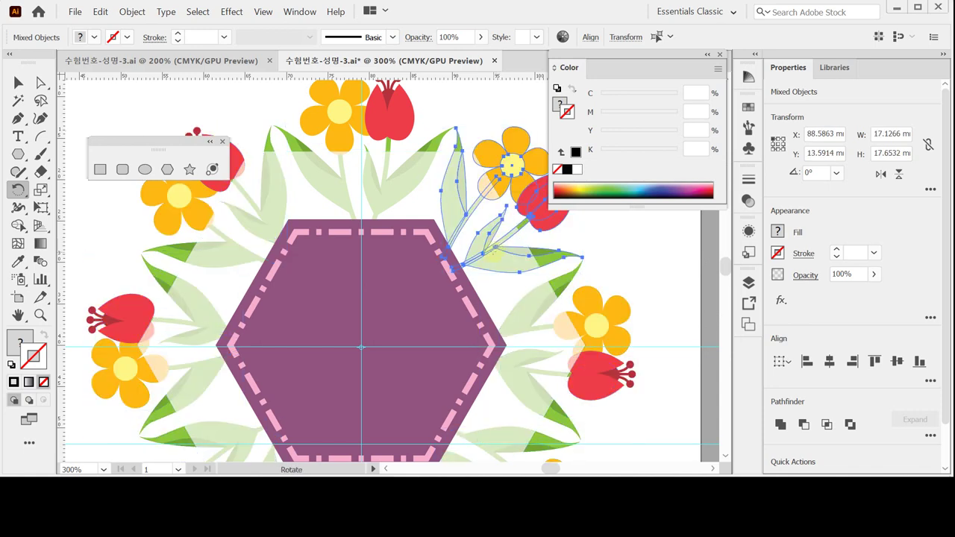
key("ctrl+minus")
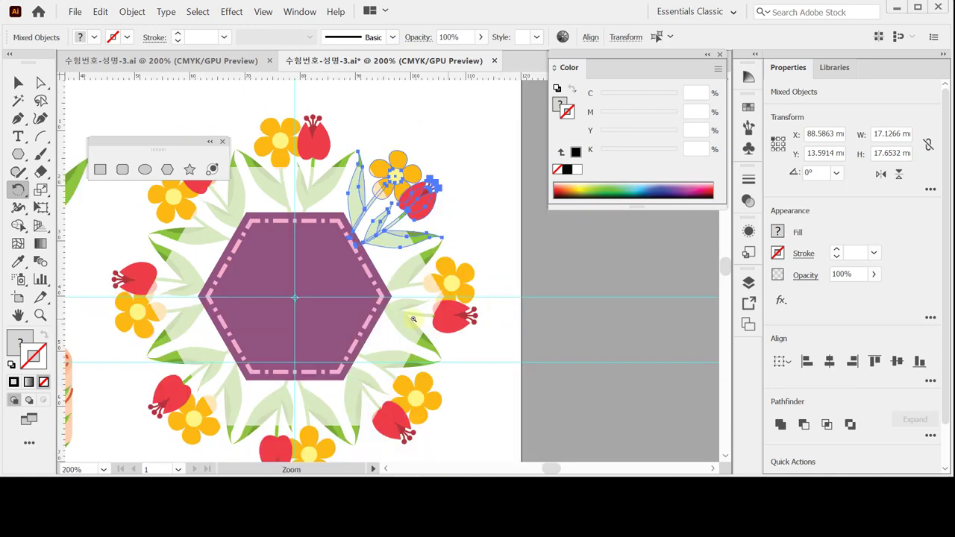
left_click_drag(441, 320, 492, 327)
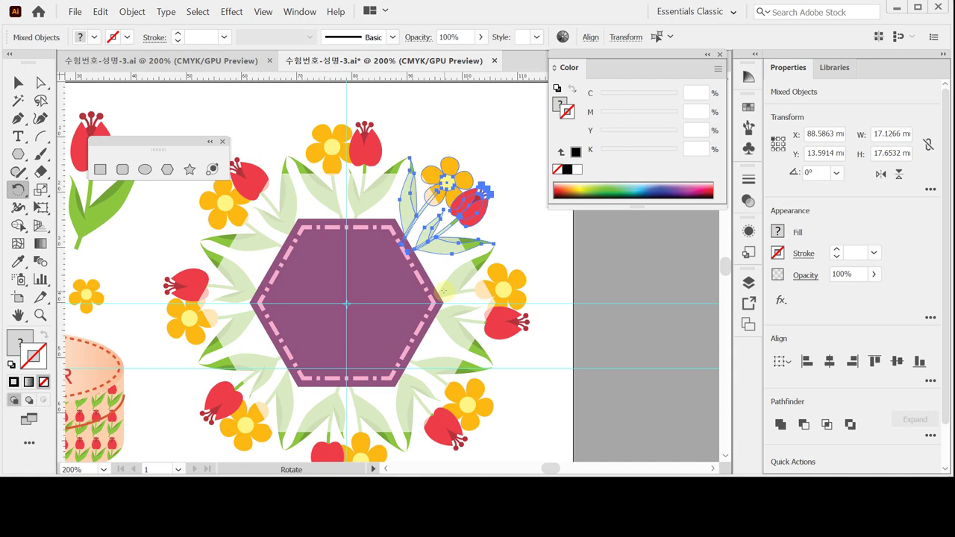
left_click(560, 337, "ctrl")
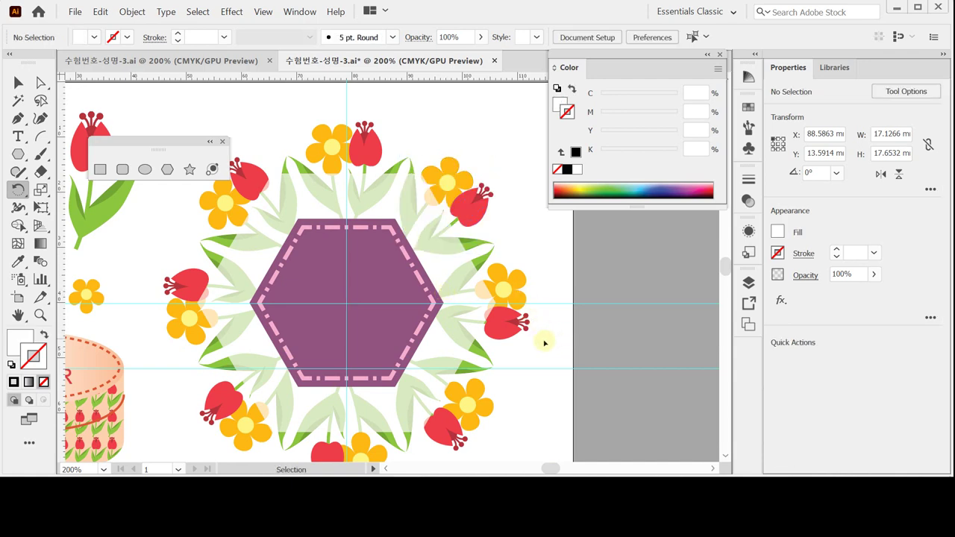
key("ctrl+s")
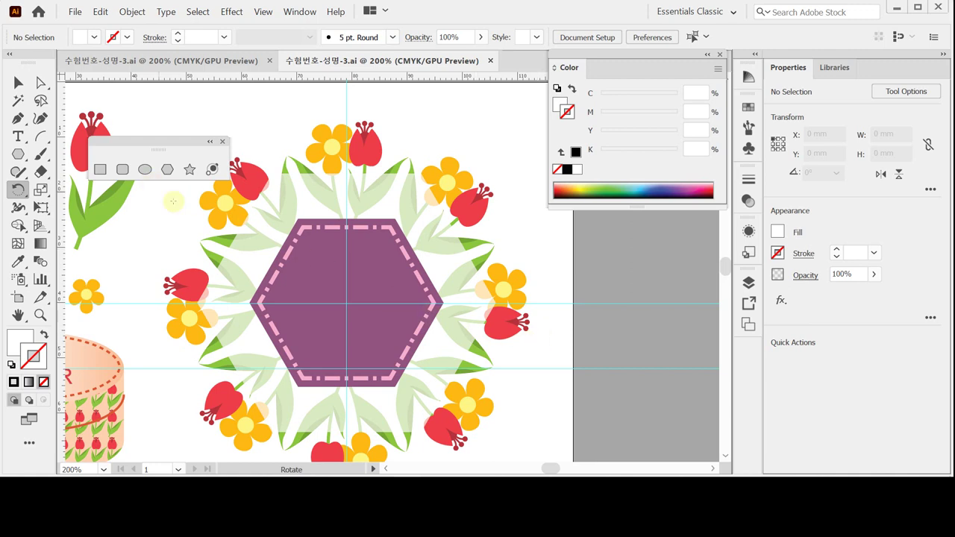
Start a point text over the purple hexagon and set its font to Times New Roman Bold
left_click(19, 136)
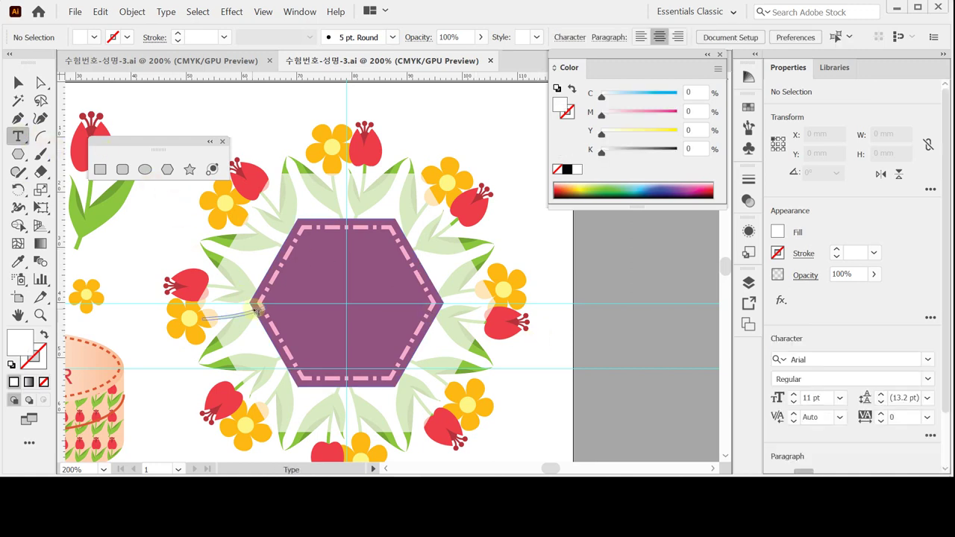
left_click(298, 272)
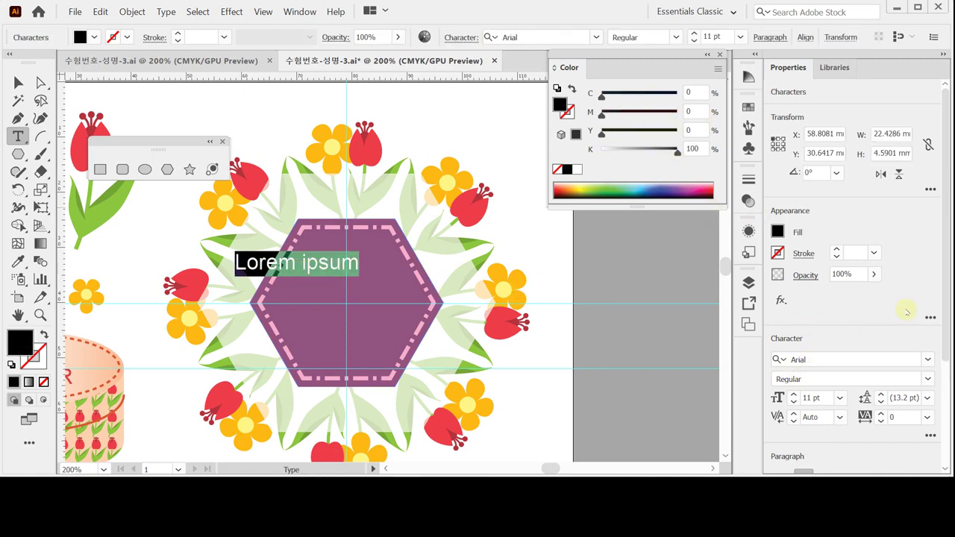
scroll(906, 312, "down", 4)
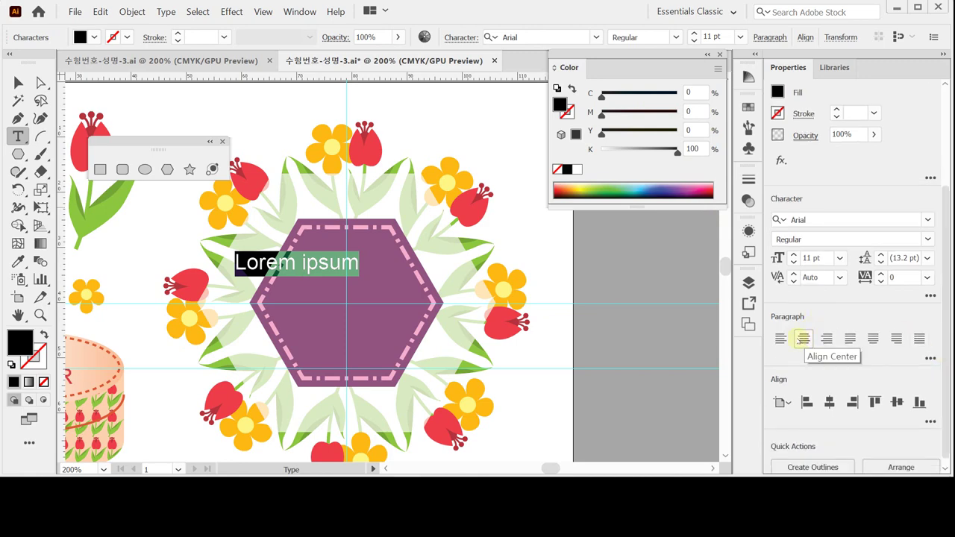
left_click(804, 221)
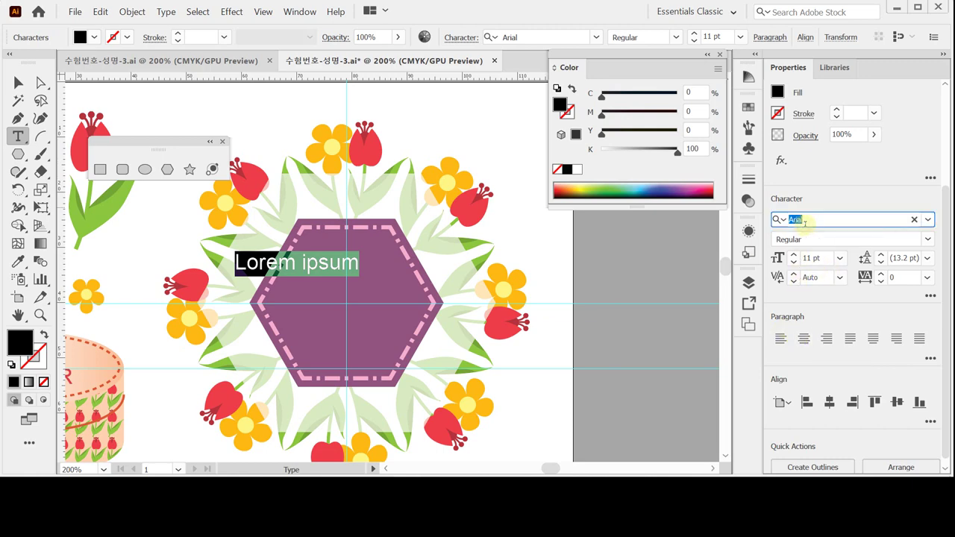
type("Tim")
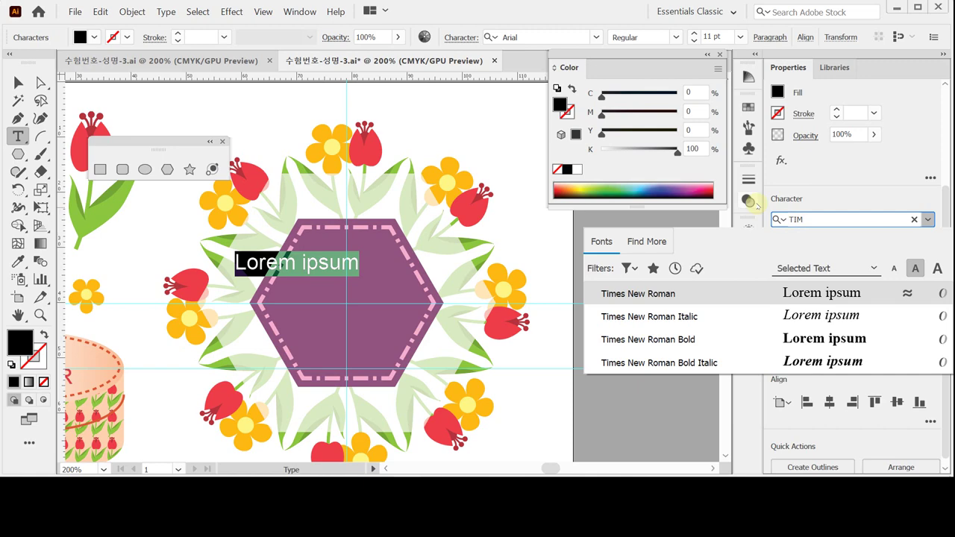
key("Down")
key("Down")
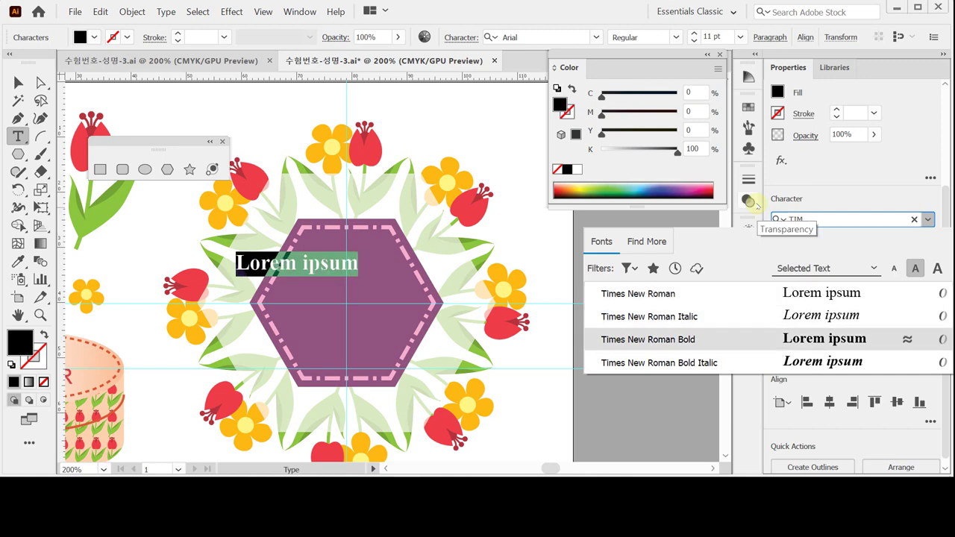
key("Return")
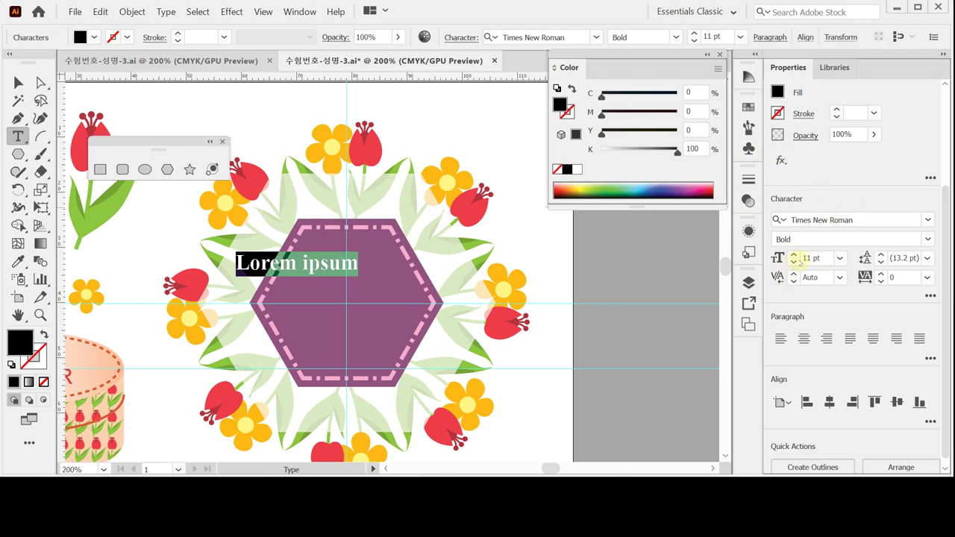
Set the new text's font size to 16 pt and its fill colour to white
left_click_drag(821, 258, 768, 259)
type("16")
key("Return")
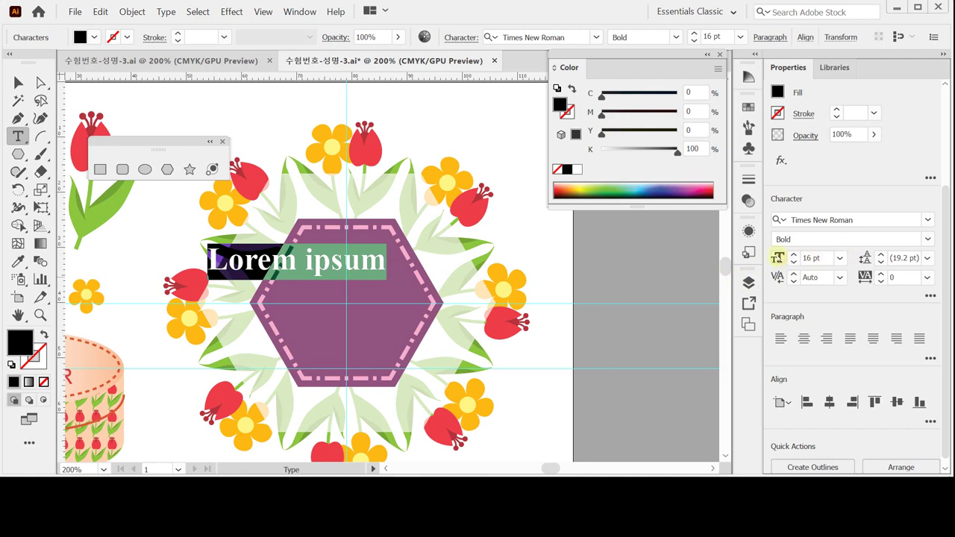
left_click(577, 169)
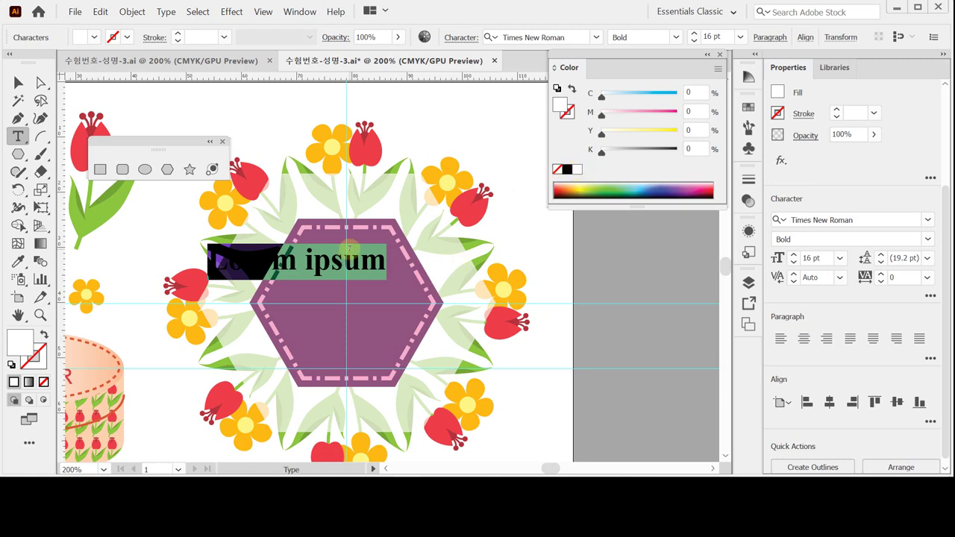
Replace the placeholder text with "UP TO" on the first line and "30% OFF" on the second
key("Caps_Lock")
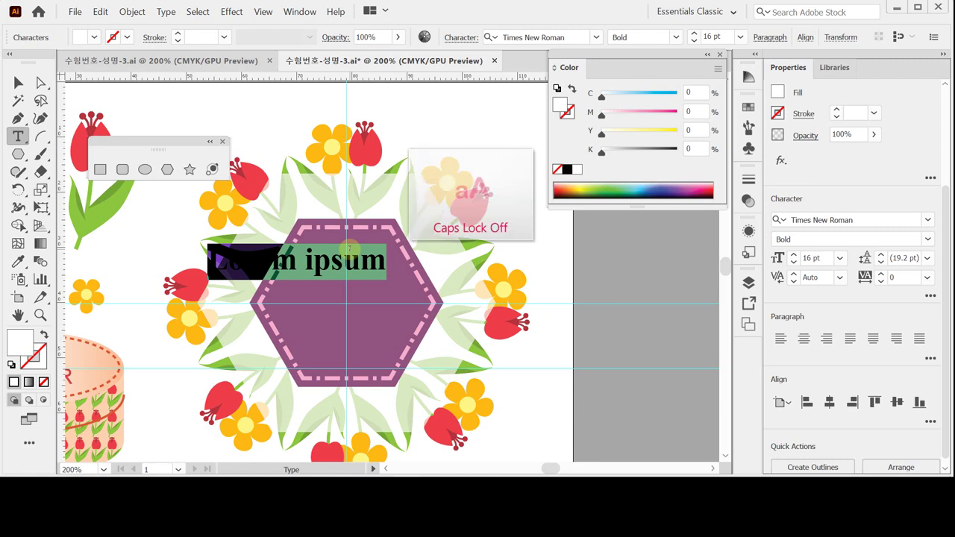
key("Caps_Lock")
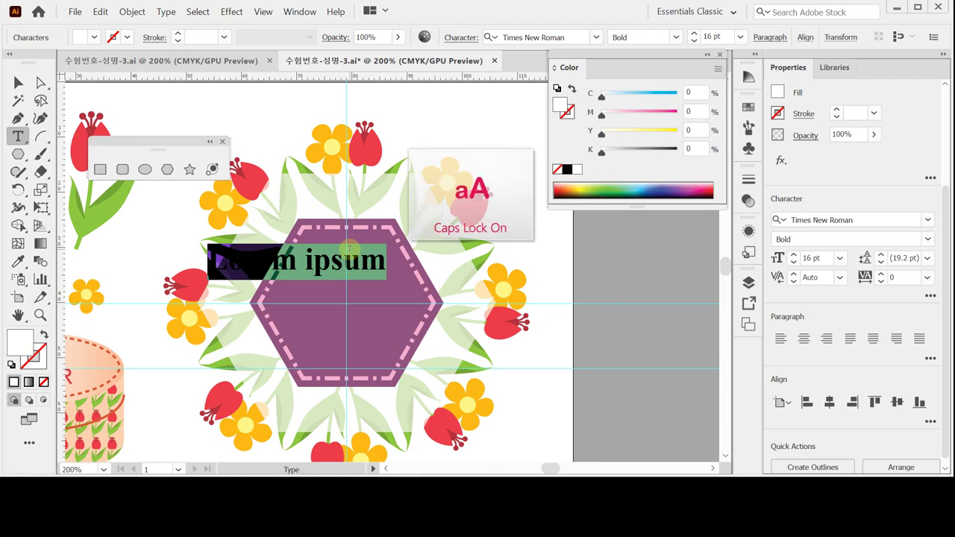
type("UP TO")
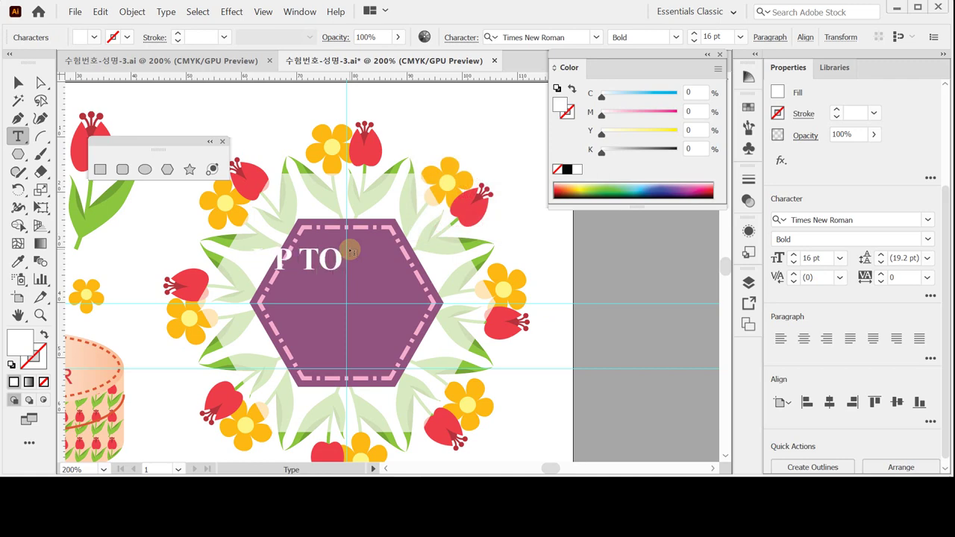
key("Return")
type("30%")
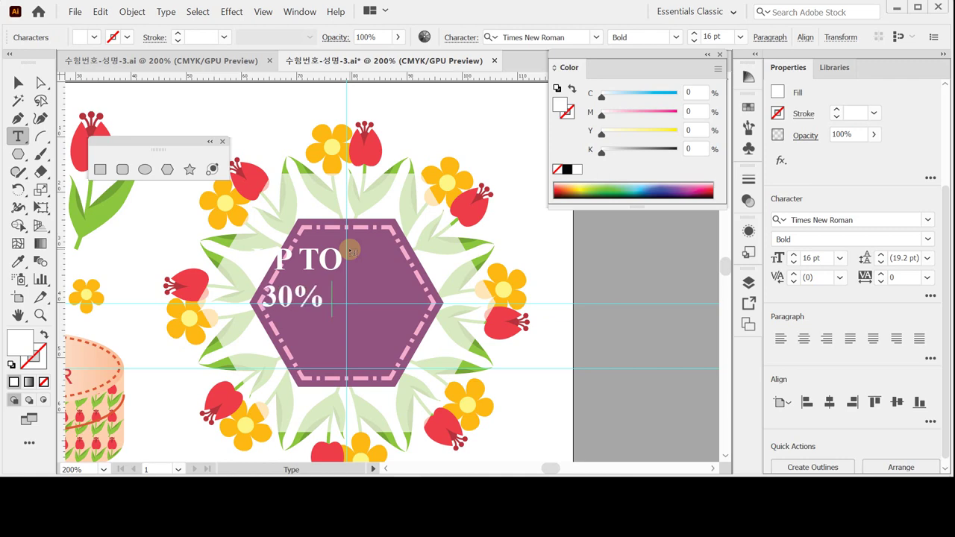
type(" OFF")
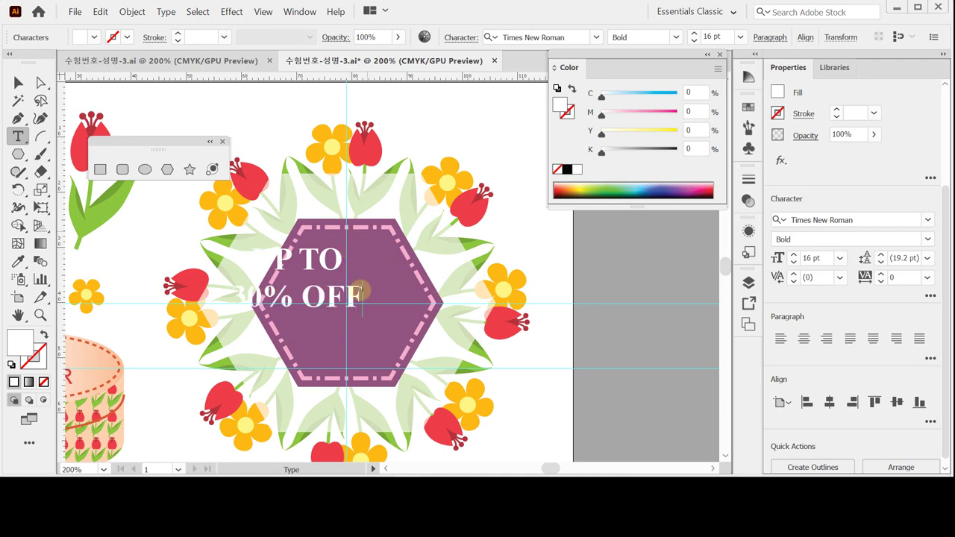
Move the "UP TO 30% OFF" text to the middle of the purple hexagon, centred on the vertical guide
left_click_drag(320, 295, 358, 319)
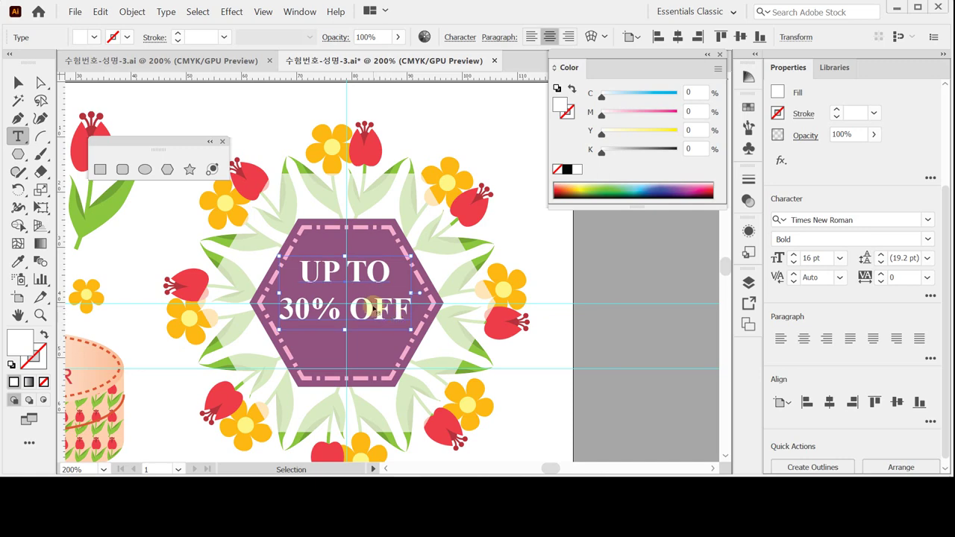
key("Down")
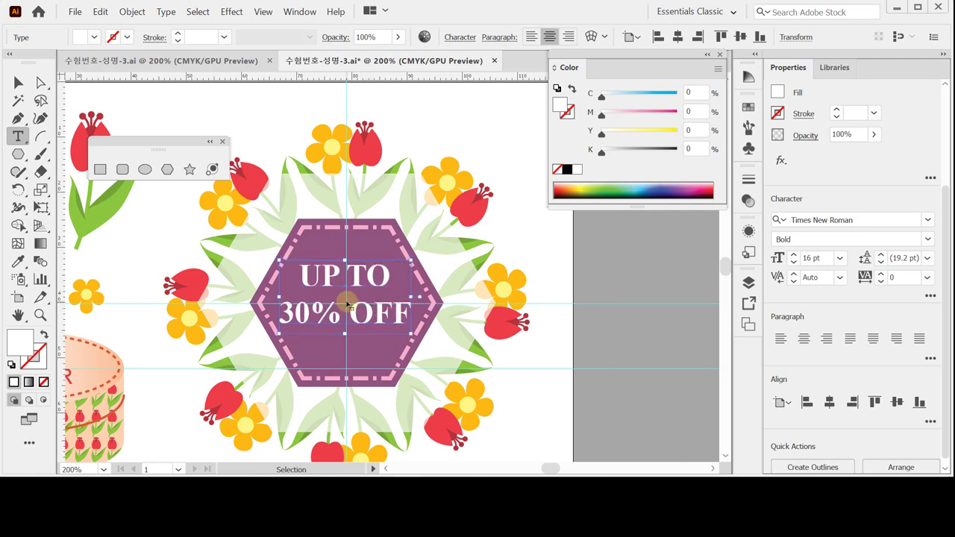
key("Down")
key("Down")
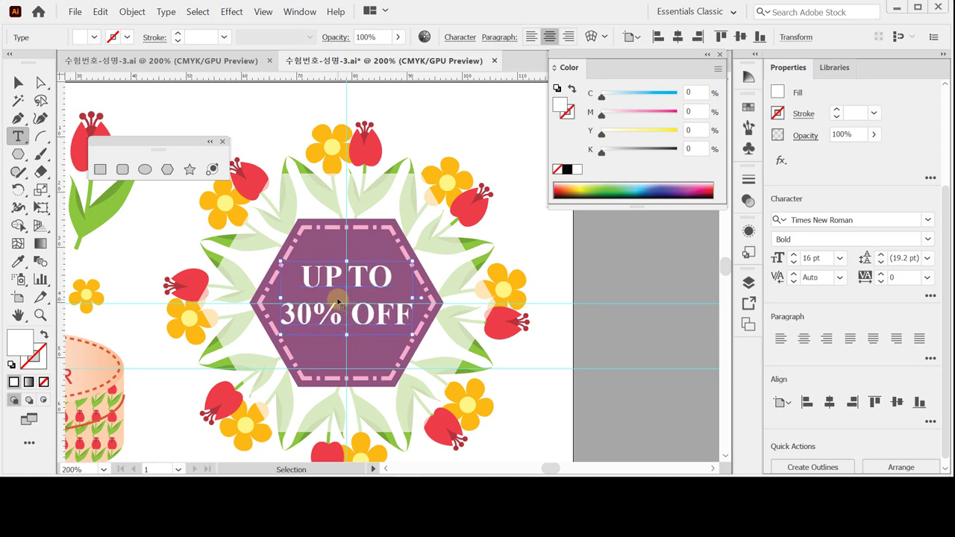
left_click(332, 301)
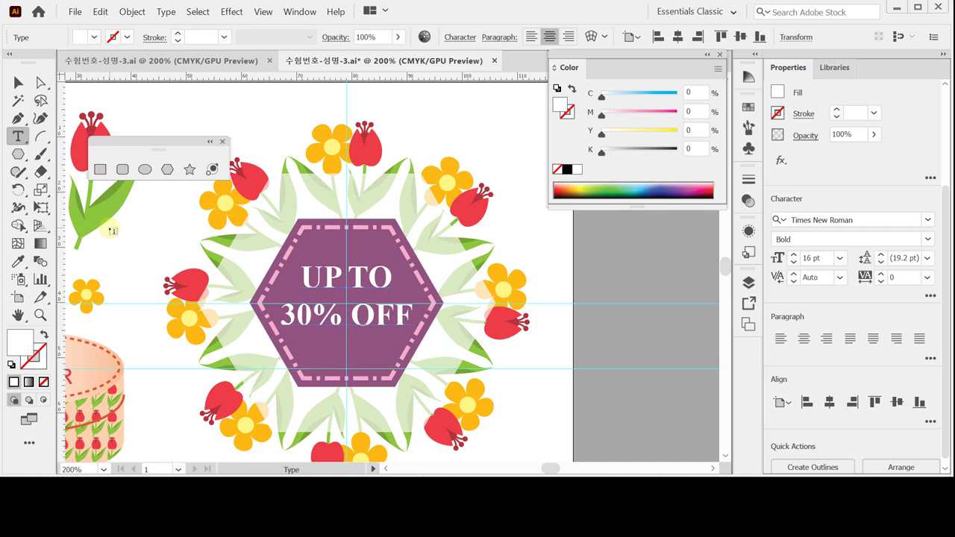
Rotate the "UP TO 30% OFF" text by -35°
left_click(17, 190)
double_click(16, 190)
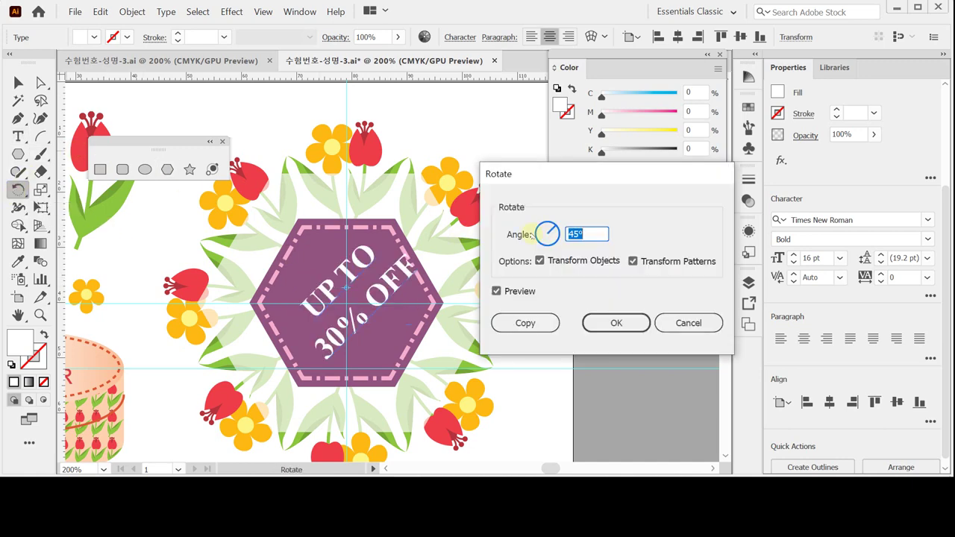
type("-35")
key("Tab")
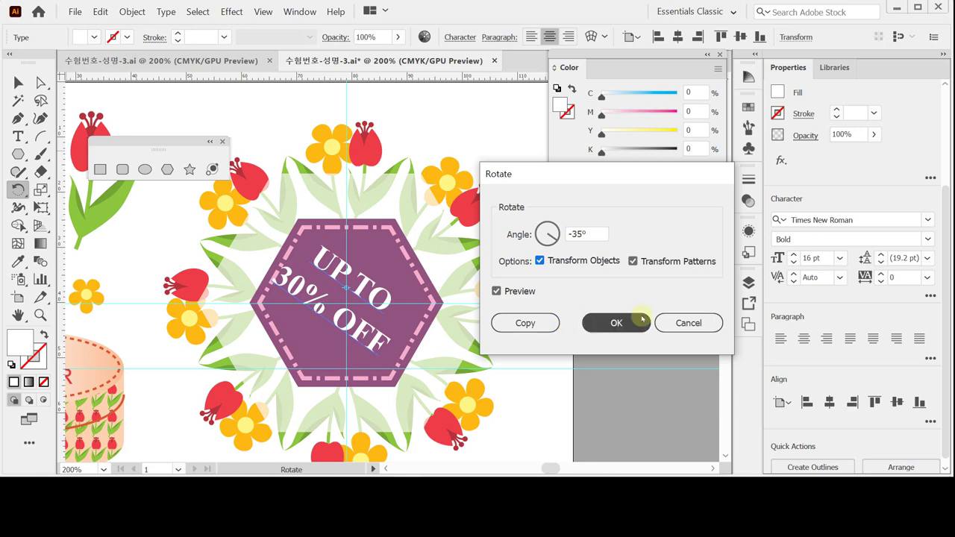
left_click(616, 322)
Nudge the slanted text so it sits centred inside the hexagon's dashed border
key("ctrl")
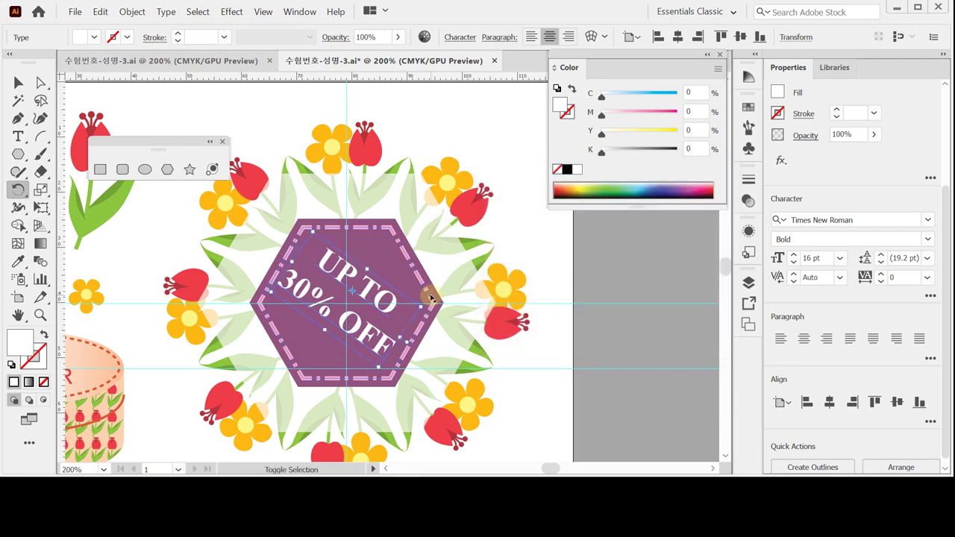
key("Left")
key("Left")
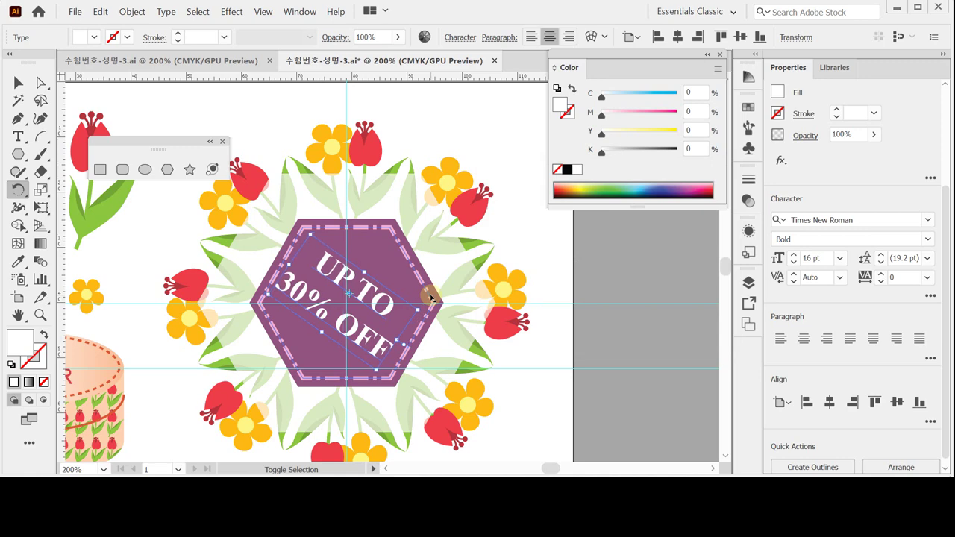
key("Right")
key("Right")
key("Down")
key("Down")
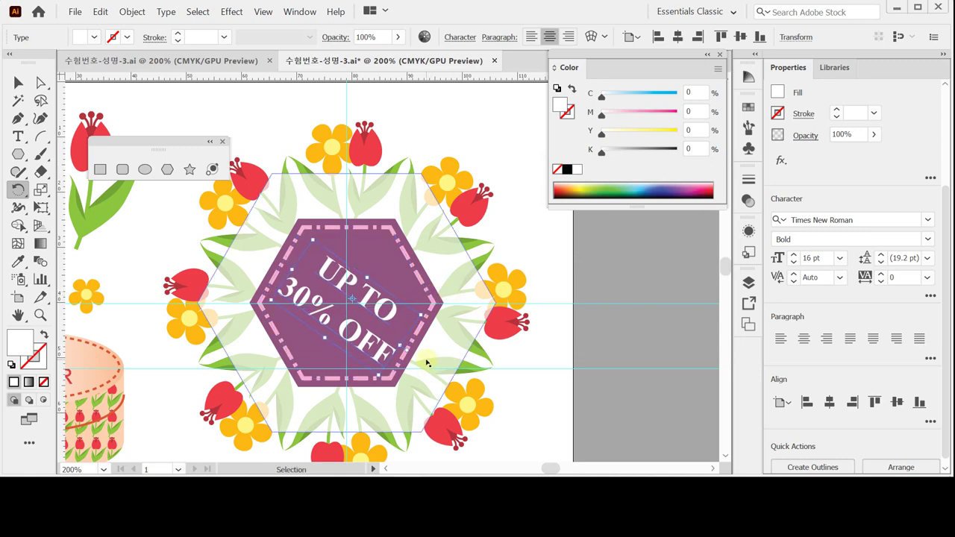
Fine-tune the slanted "UP TO 30% OFF" text by moving it slightly up and to the right within the hexagon
left_click_drag(427, 364, 423, 360)
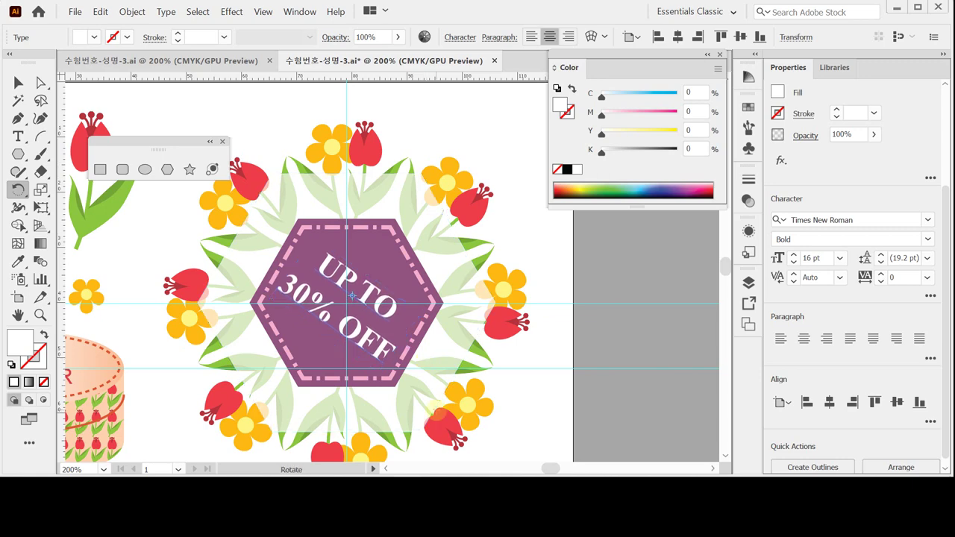
left_click(551, 292, "ctrl")
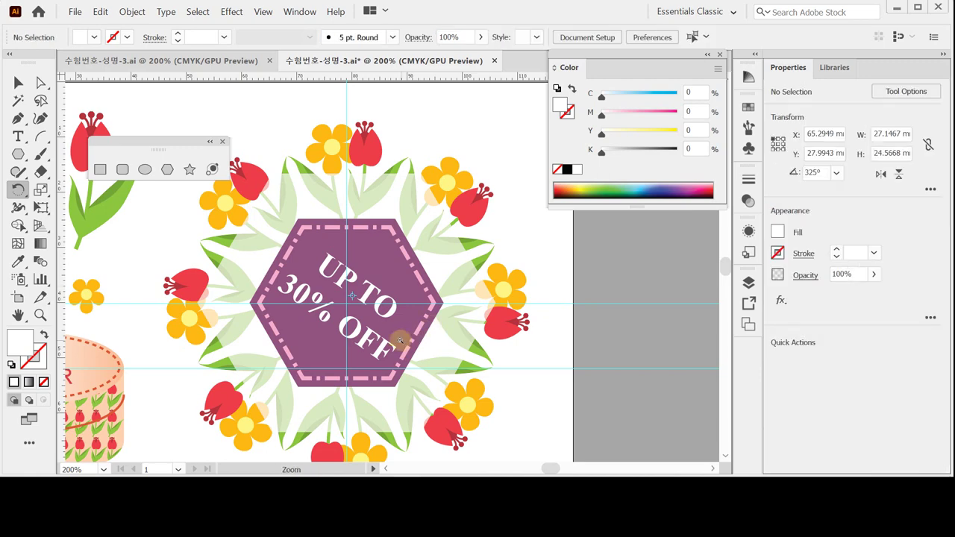
key("ctrl+minus")
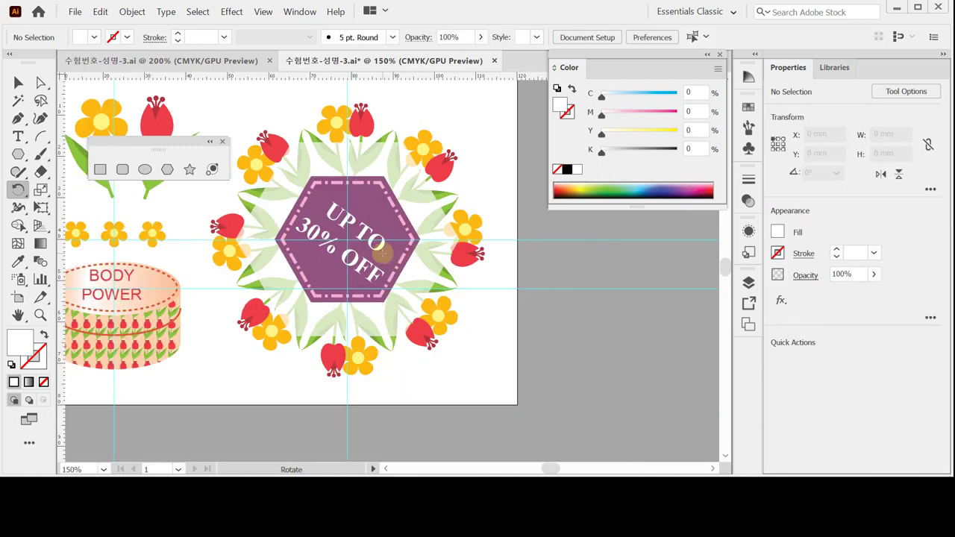
left_click(378, 246, "ctrl")
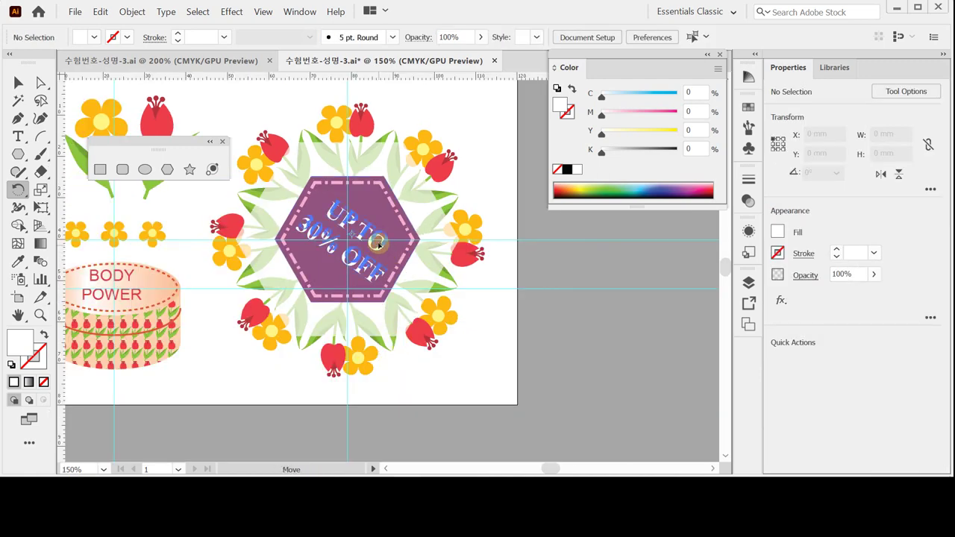
left_click(535, 311, "ctrl")
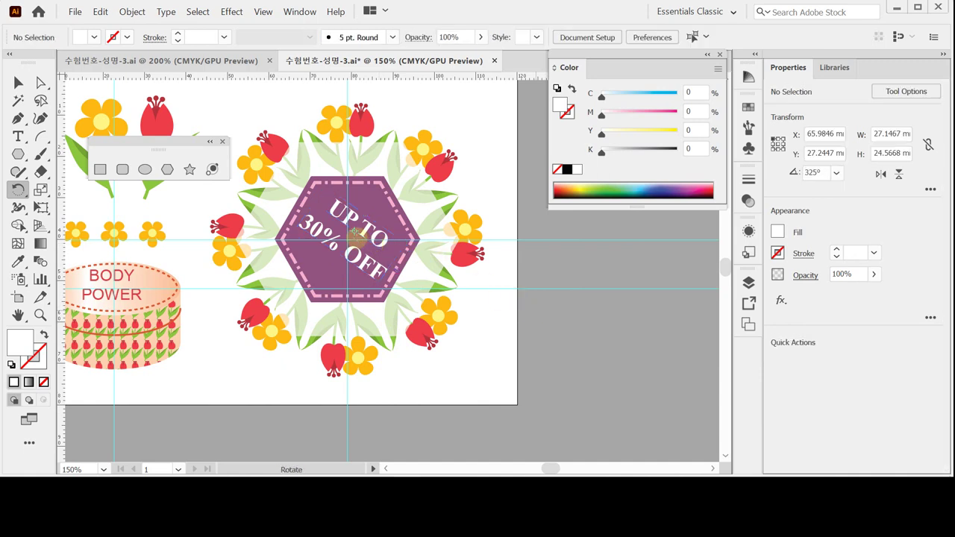
Hide the guides and close the floating shape tools and Color panels to clear the view of the artwork
left_click_drag(381, 316, 456, 339)
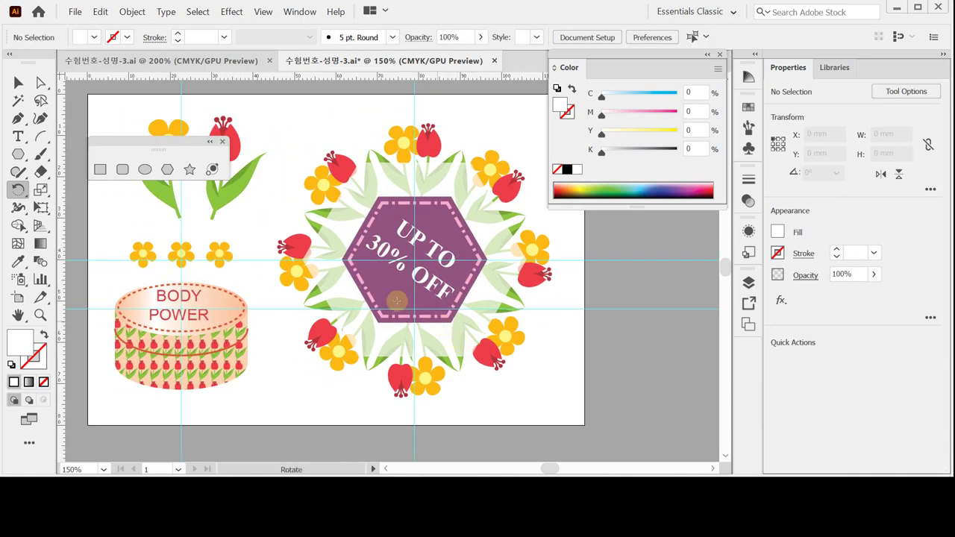
left_click_drag(368, 282, 400, 297)
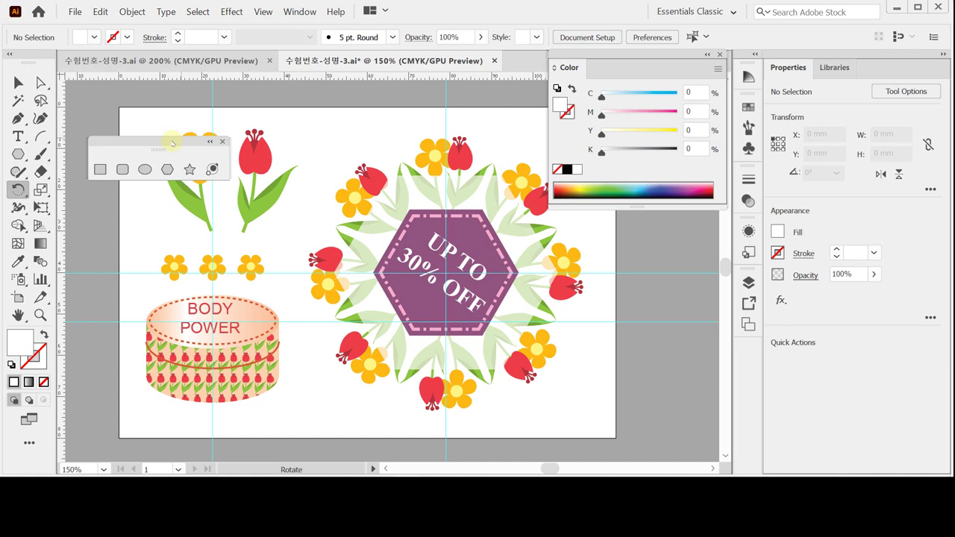
mouse_move(172, 143)
left_mouse_down()
mouse_move(156, 126)
mouse_move(157, 142)
left_mouse_up()
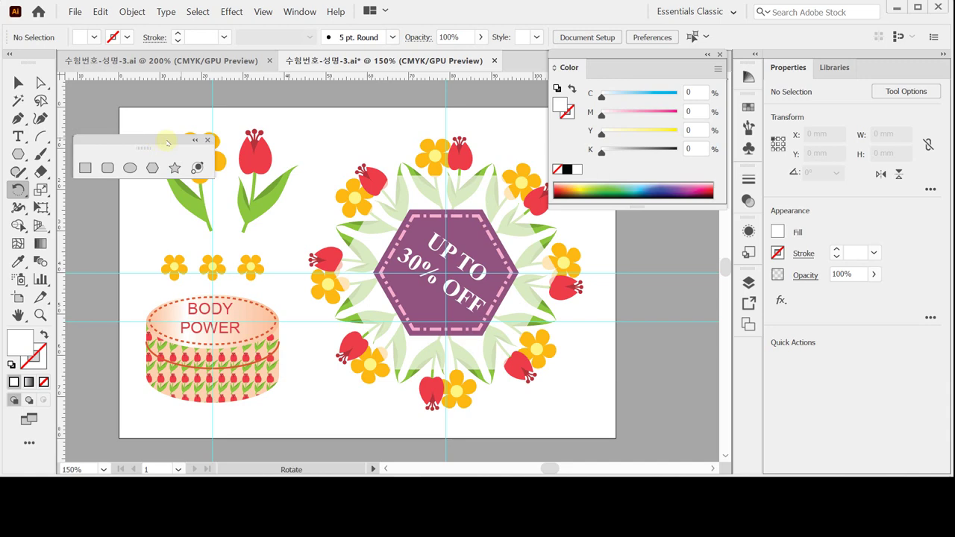
right_click(307, 120)
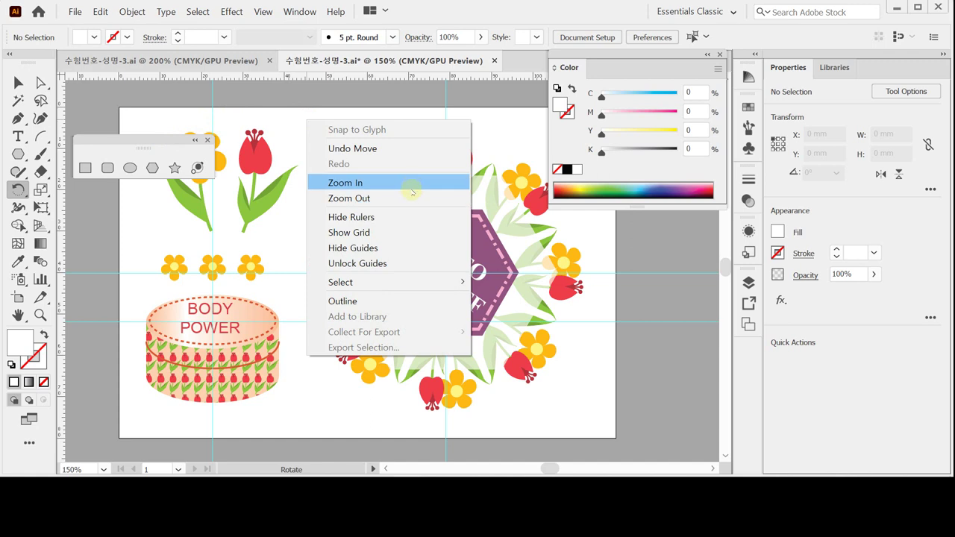
left_click(404, 247)
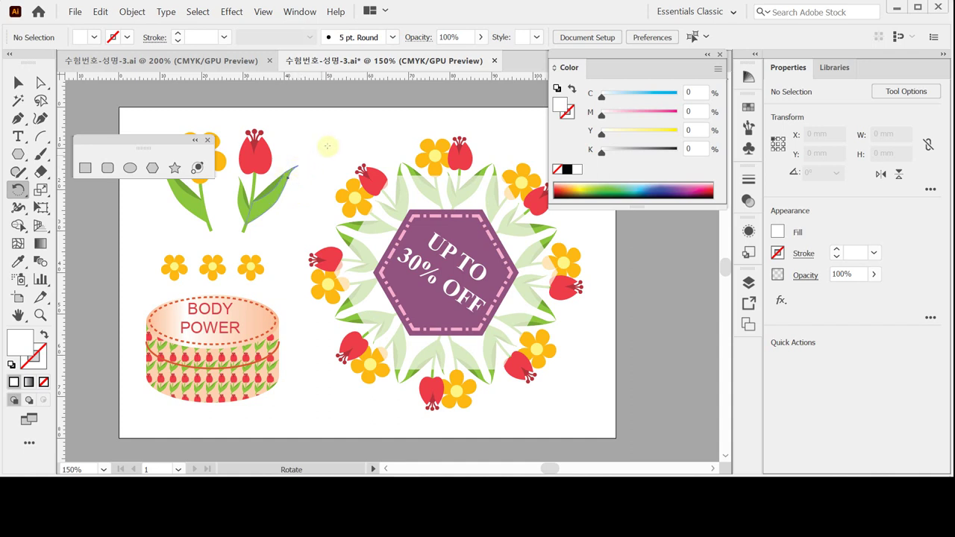
left_click(209, 140)
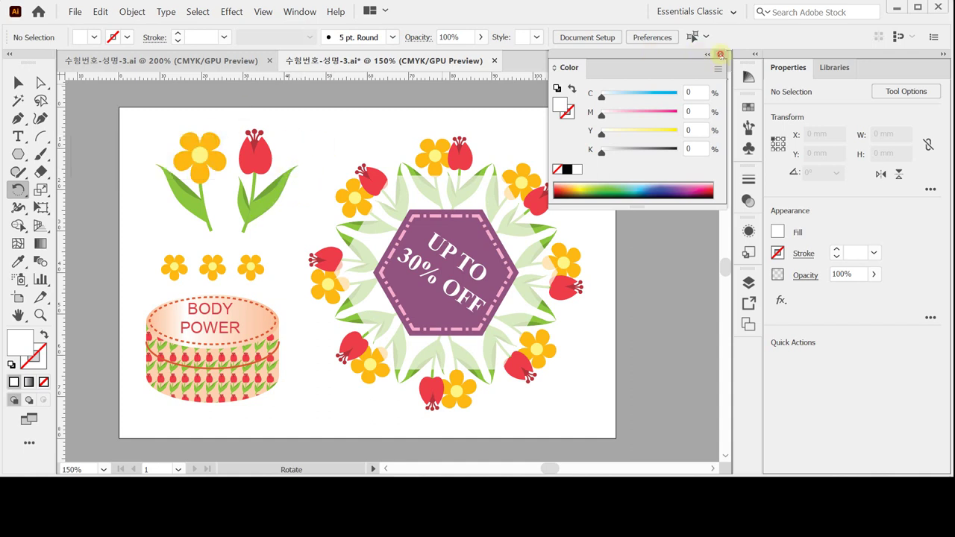
left_click(720, 54)
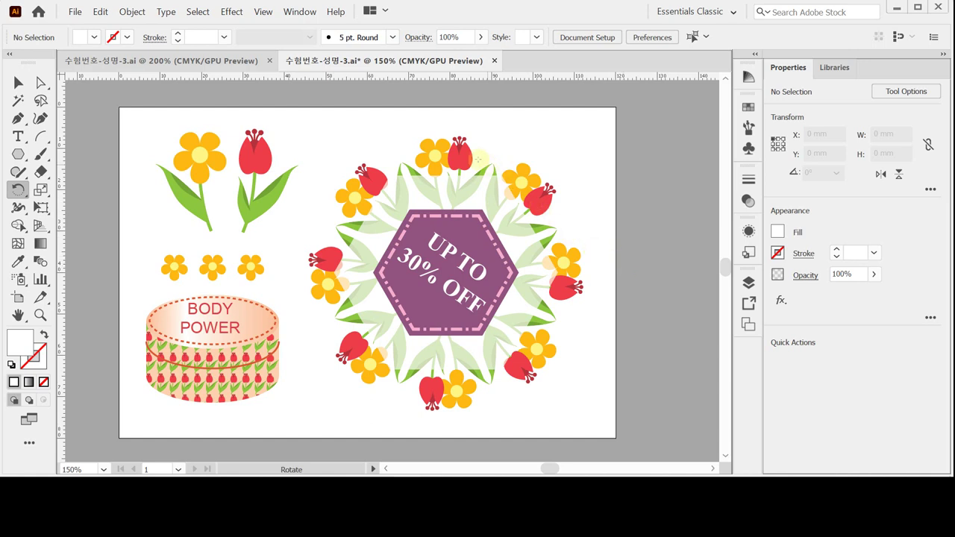
Shift the large yellow flower and red tulip together slightly to the left above the row of small flowers
key("v")
left_click_drag(140, 119, 267, 211)
key("Left")
key("Left")
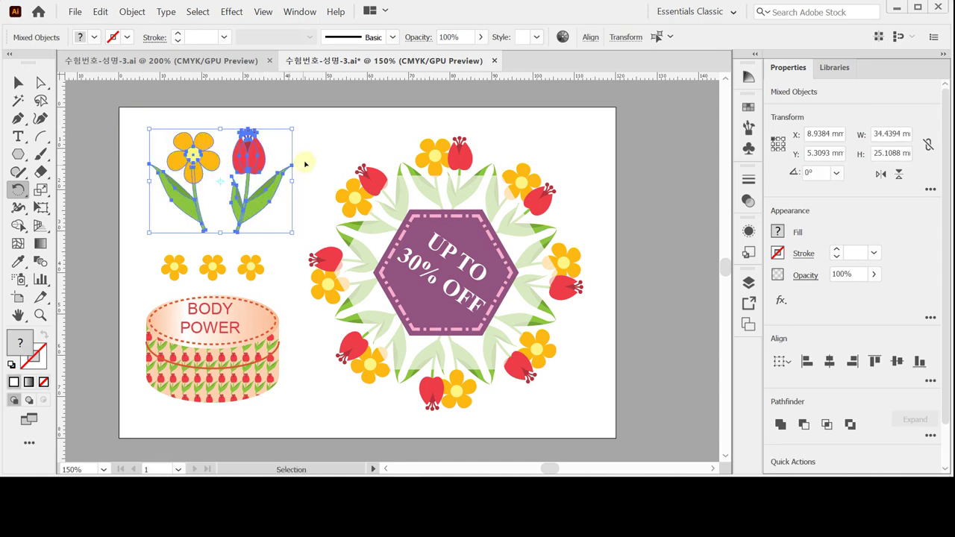
left_click(308, 159)
key("r")
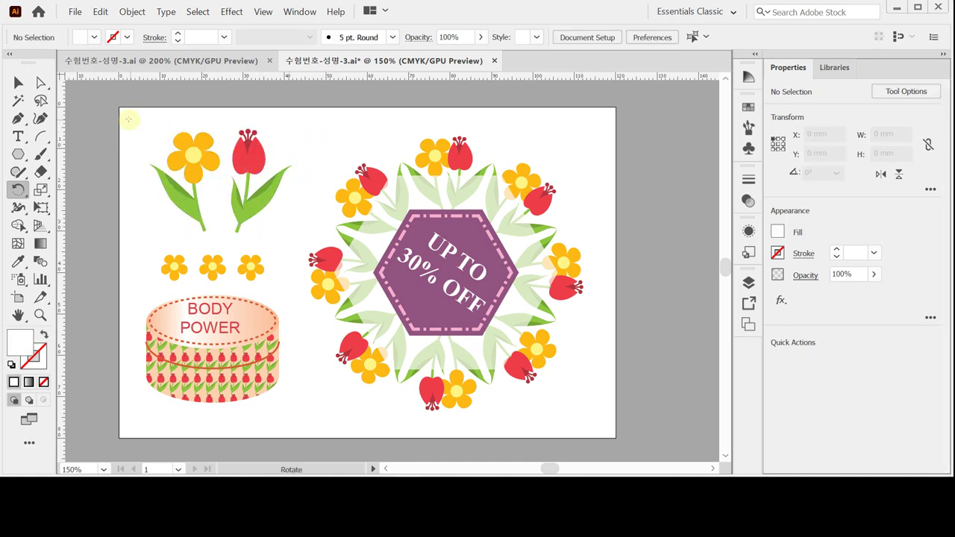
key("v")
left_click_drag(128, 119, 246, 206)
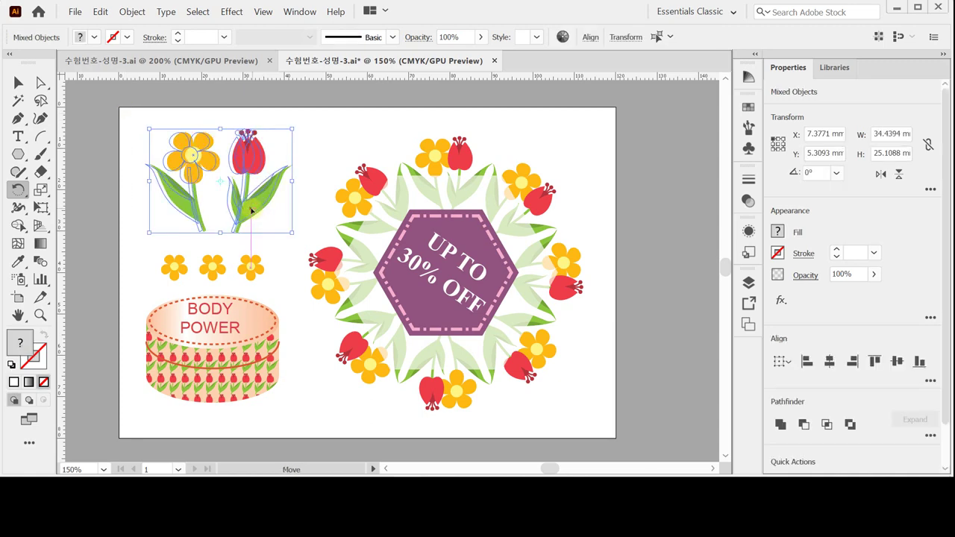
left_click(299, 177)
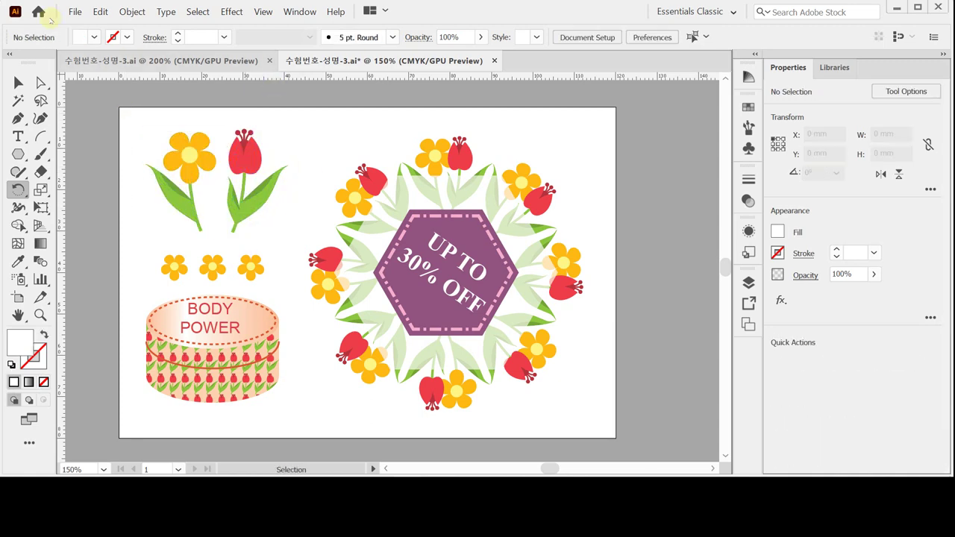
Save the artwork as 수험번호-성명-3.ai in the GTQ folder in Illustrator 2020 format, replacing the existing file
left_click(75, 12)
left_click(112, 140)
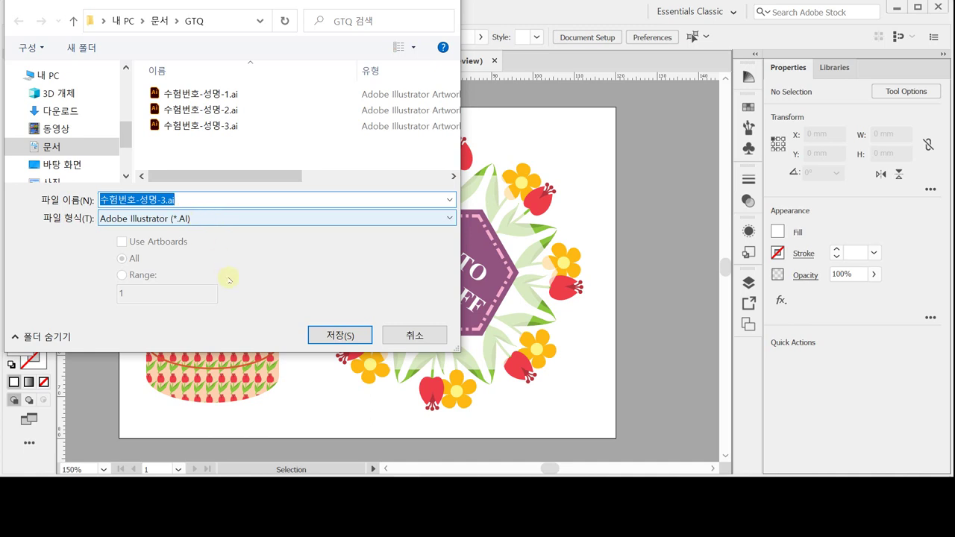
left_click(339, 336)
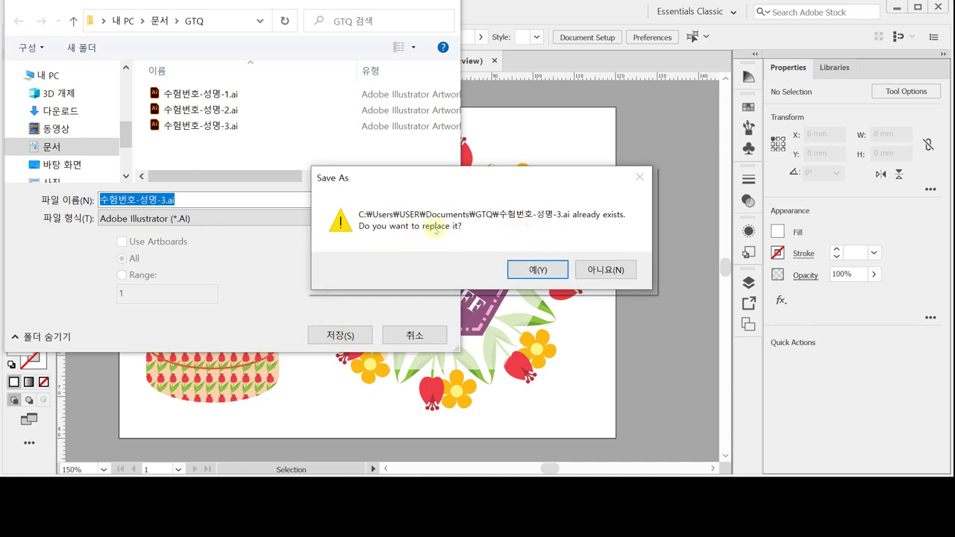
left_click(535, 270)
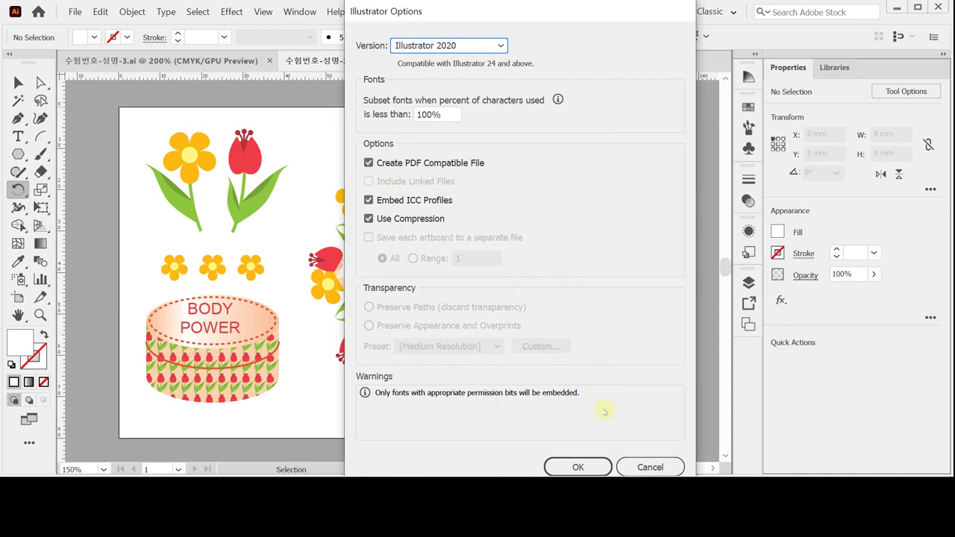
left_click(572, 466)
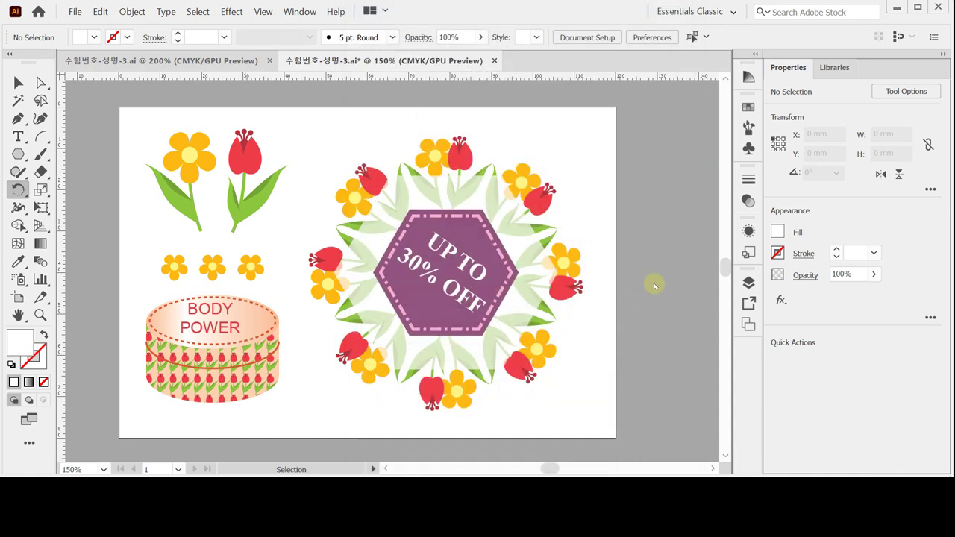